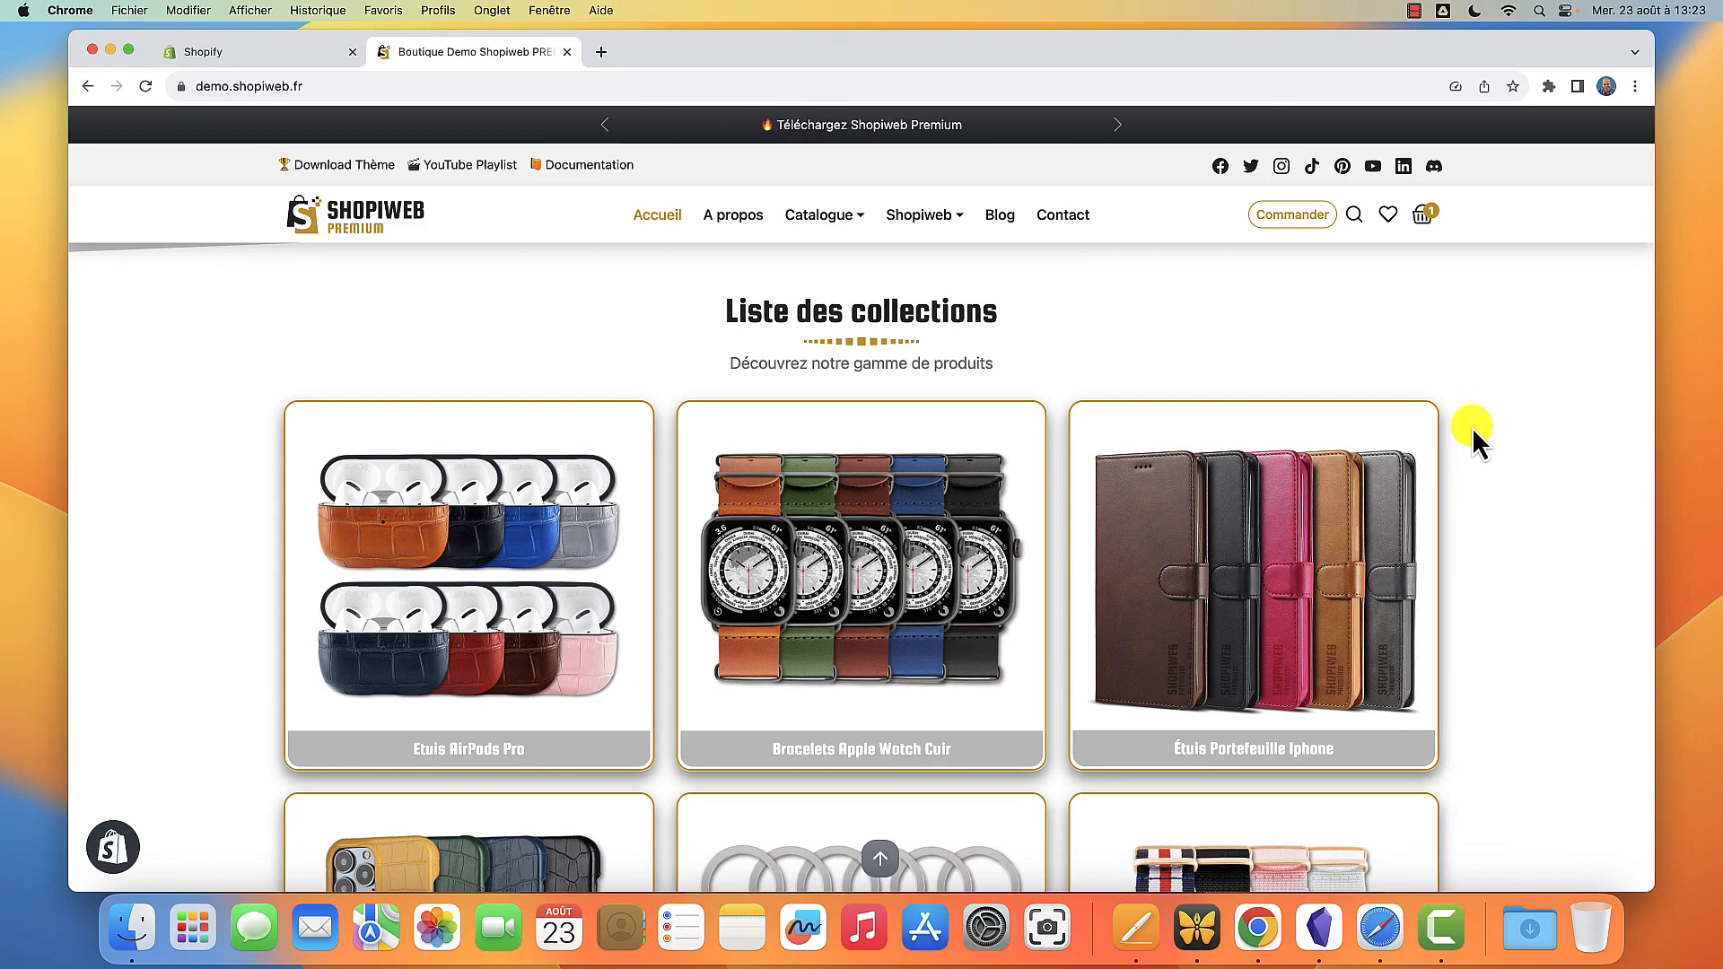
Step: Examine the Liste des collections section on the demo storefront, including its heading, description and collection cards
{"action": "scroll", "coordinate": [1472, 427], "scroll_direction": "down", "scroll_amount": 2}
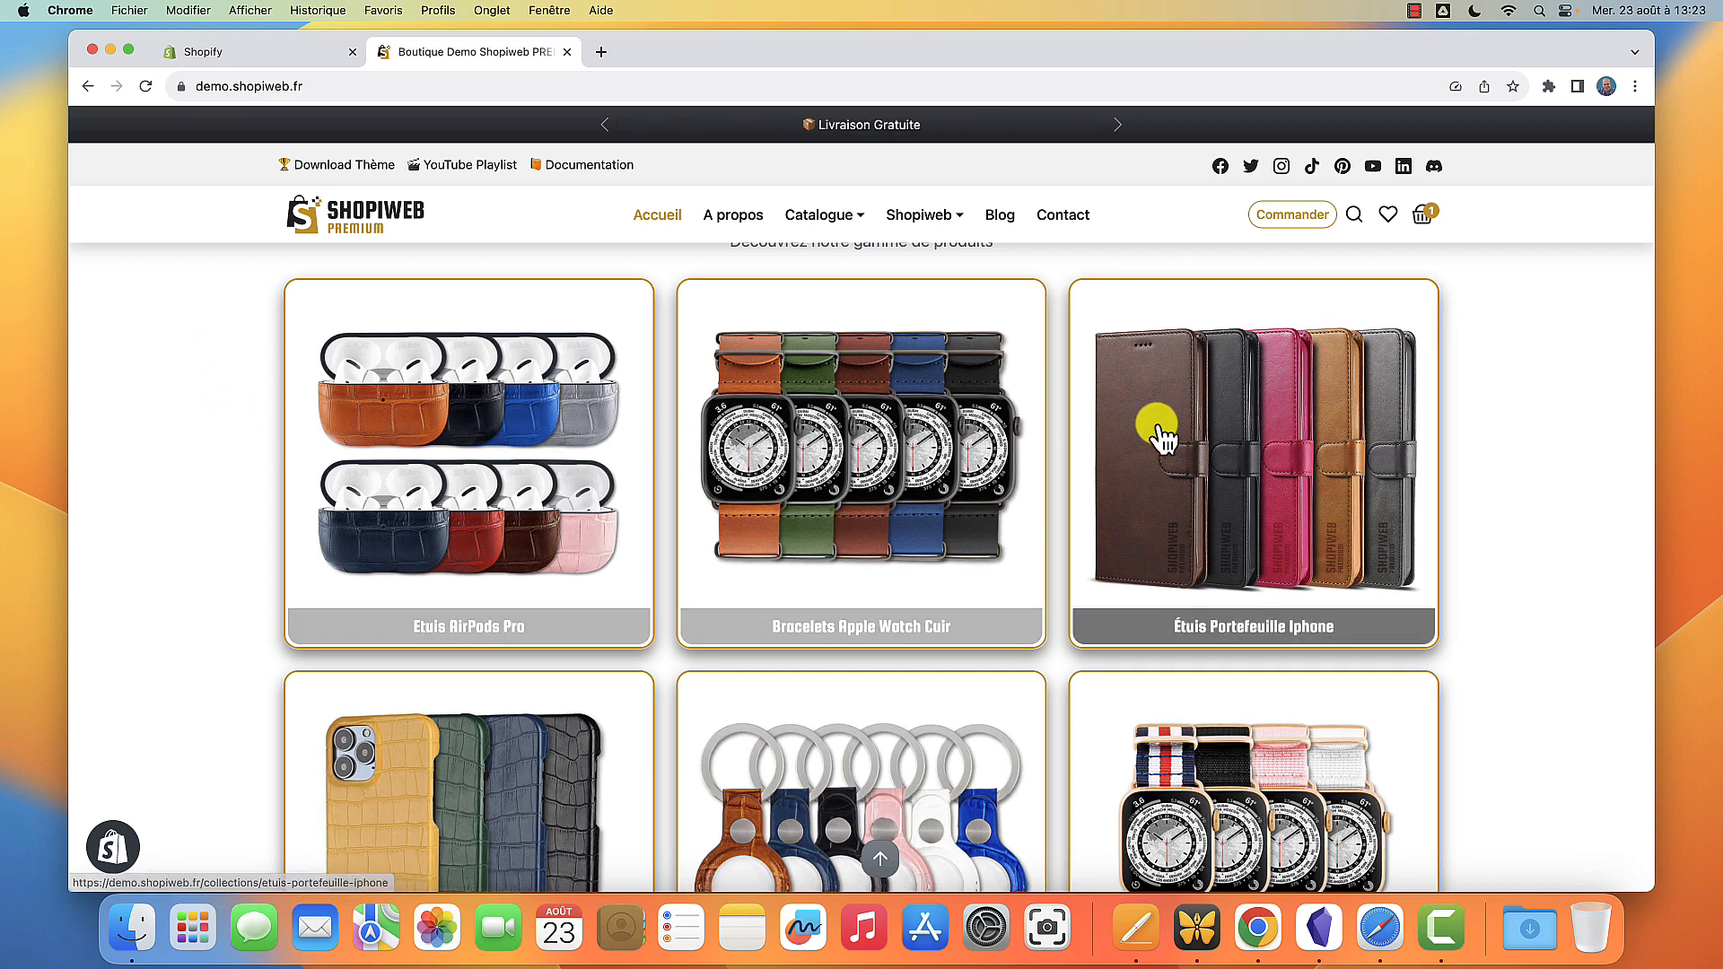
{"action": "scroll", "coordinate": [1516, 482], "scroll_direction": "down", "scroll_amount": 1}
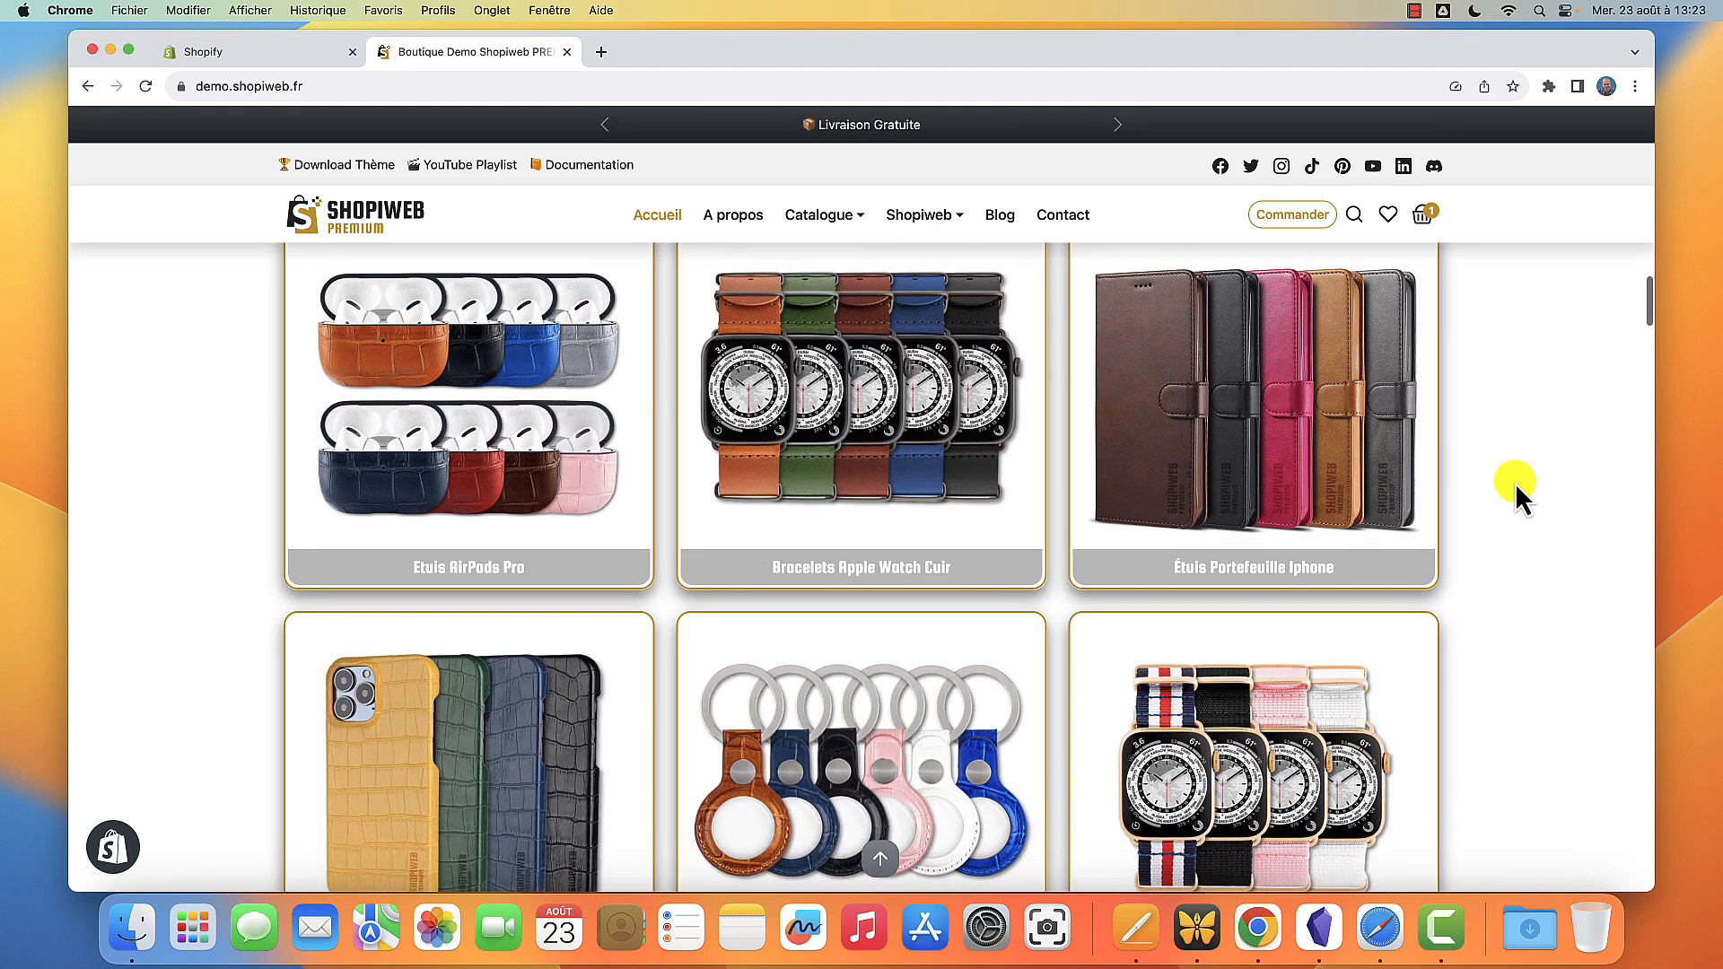
{"action": "scroll", "coordinate": [1515, 482], "scroll_direction": "down", "scroll_amount": 1}
{"action": "scroll", "coordinate": [1515, 482], "scroll_direction": "up", "scroll_amount": 5}
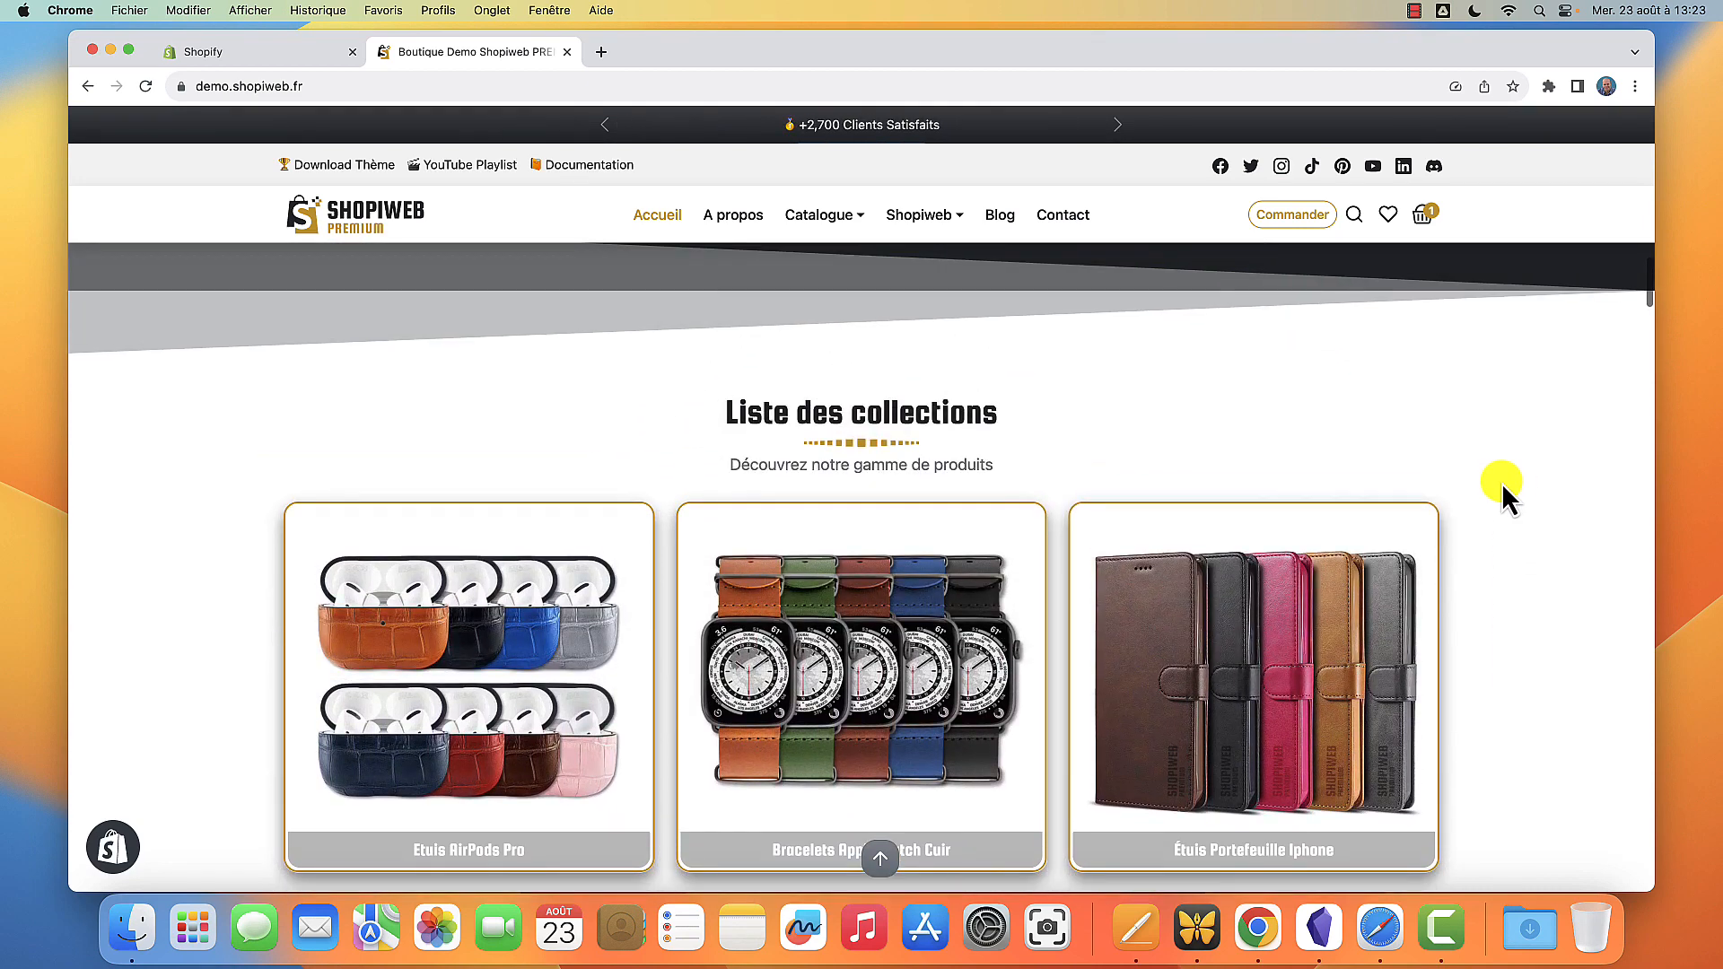
{"action": "scroll", "coordinate": [1530, 481], "scroll_direction": "down", "scroll_amount": 2}
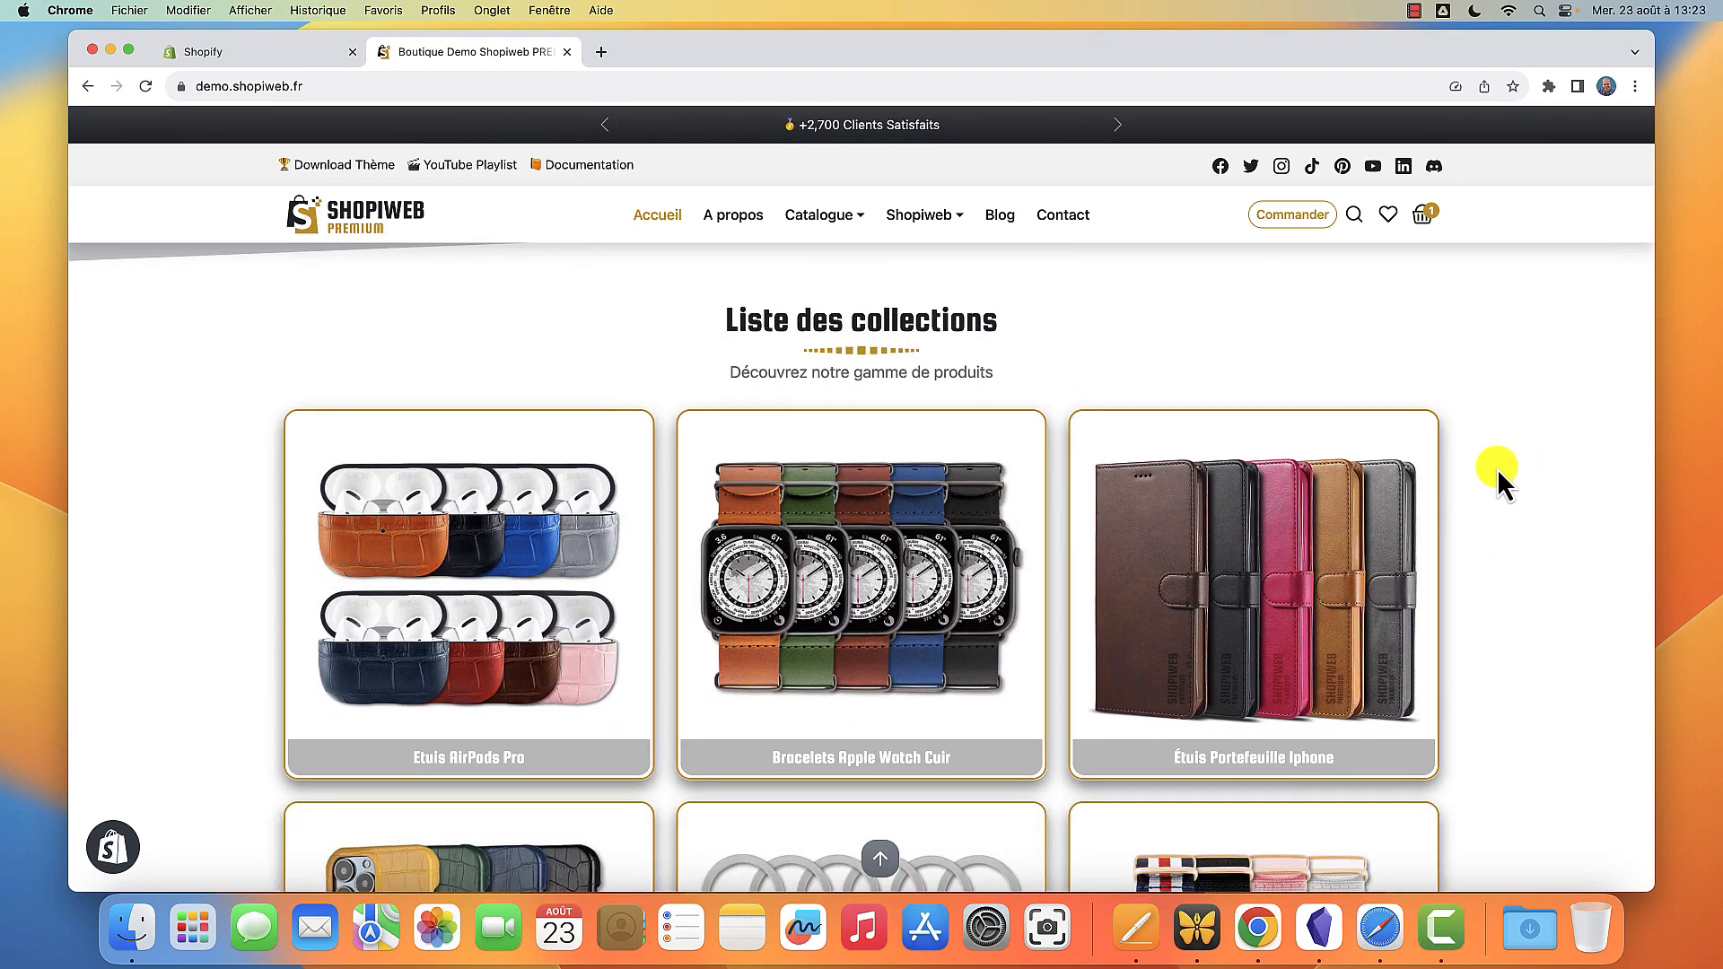
{"action": "scroll", "coordinate": [1499, 473], "scroll_direction": "down", "scroll_amount": 2}
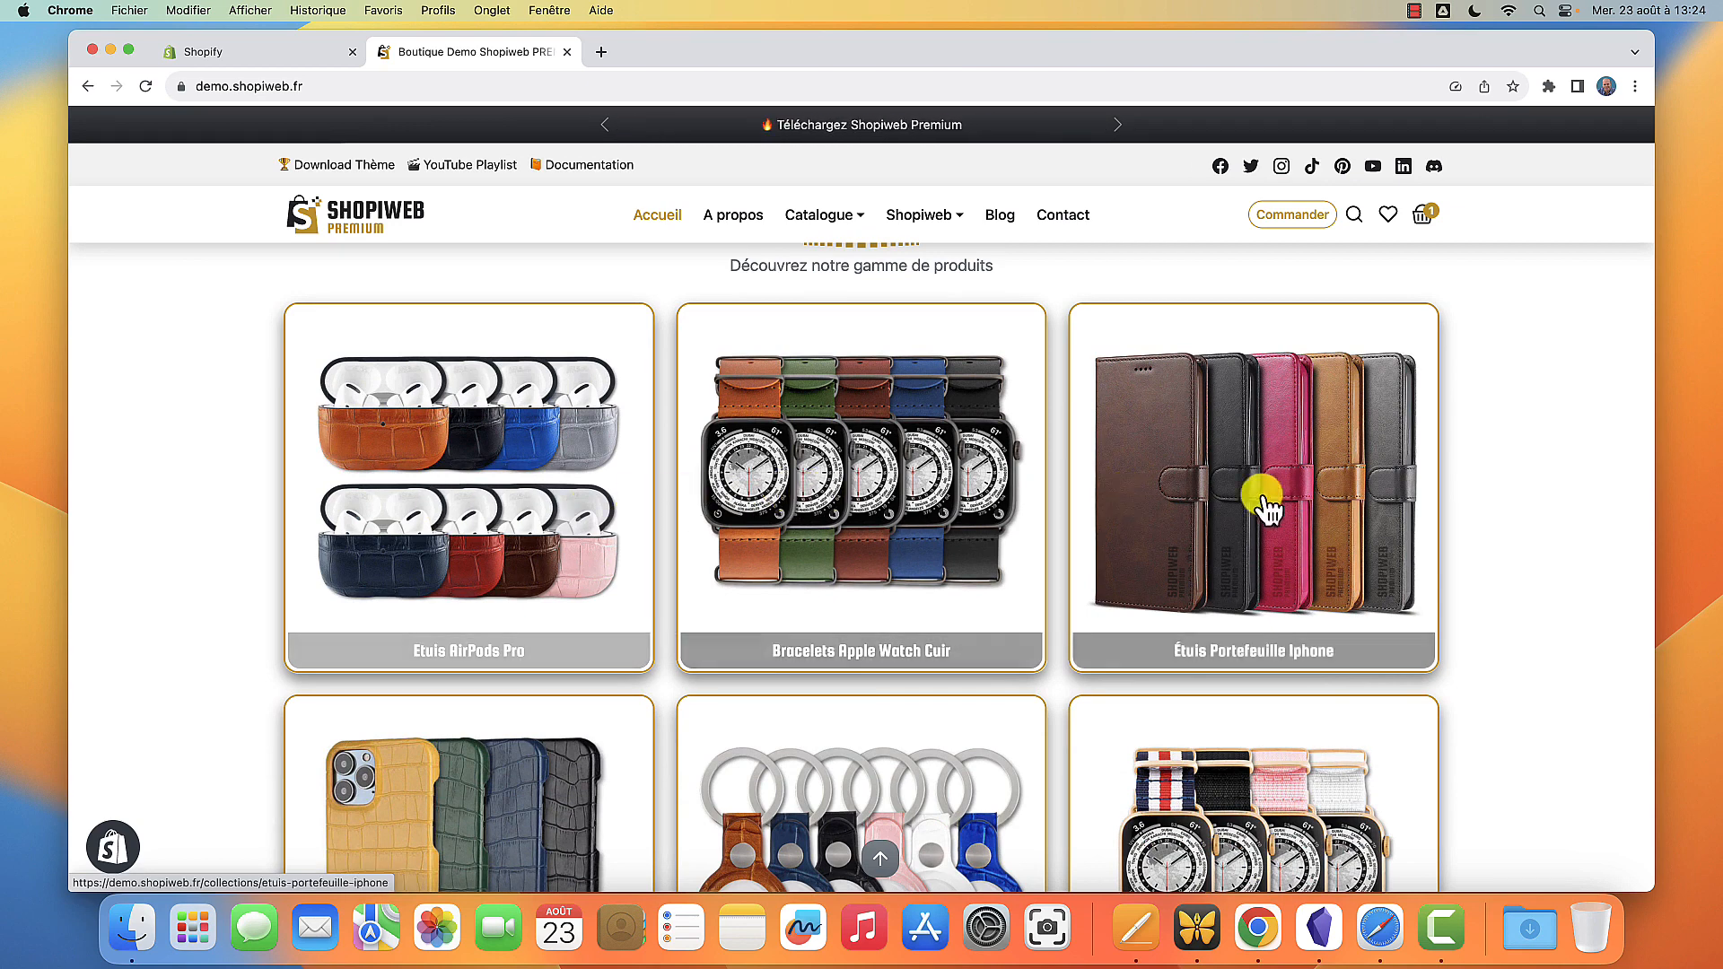
{"action": "scroll", "coordinate": [1266, 502], "scroll_direction": "down", "scroll_amount": 5}
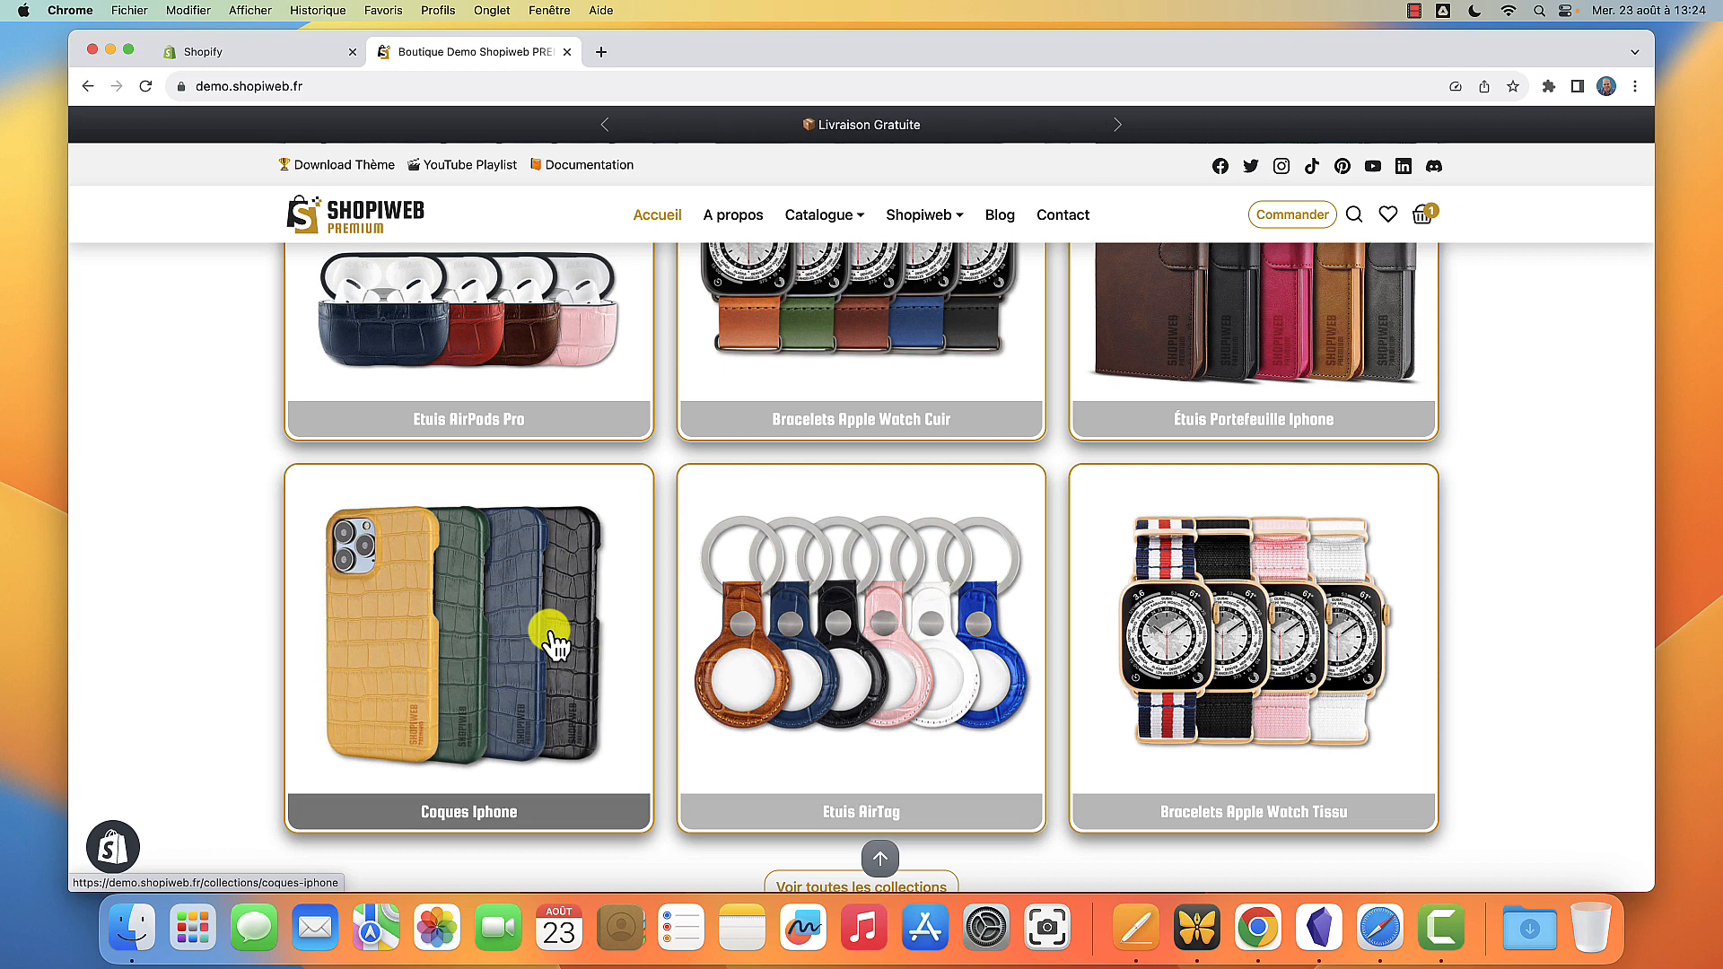
{"action": "scroll", "coordinate": [554, 641], "scroll_direction": "up", "scroll_amount": 3}
{"action": "scroll", "coordinate": [554, 641], "scroll_direction": "up", "scroll_amount": 4}
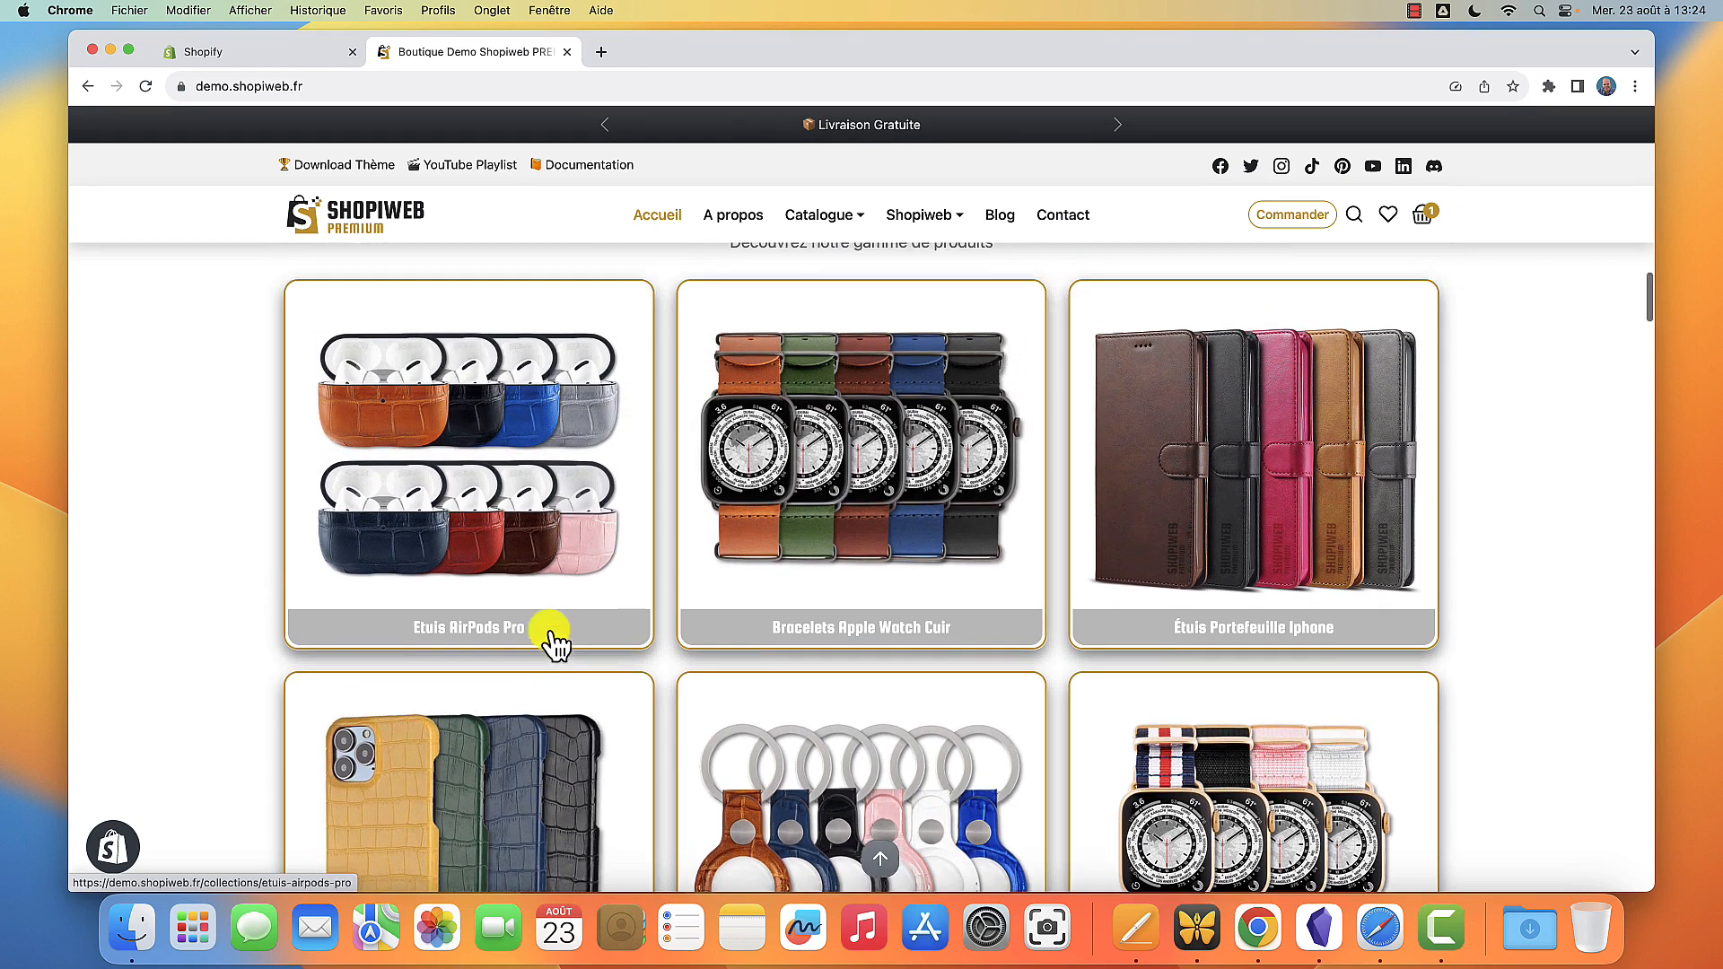
Step: Switch to the Shopify admin and open the Shopiweb-premium-1.0.0 theme for customization on its home page
{"action": "key", "text": "ctrl+Tab"}
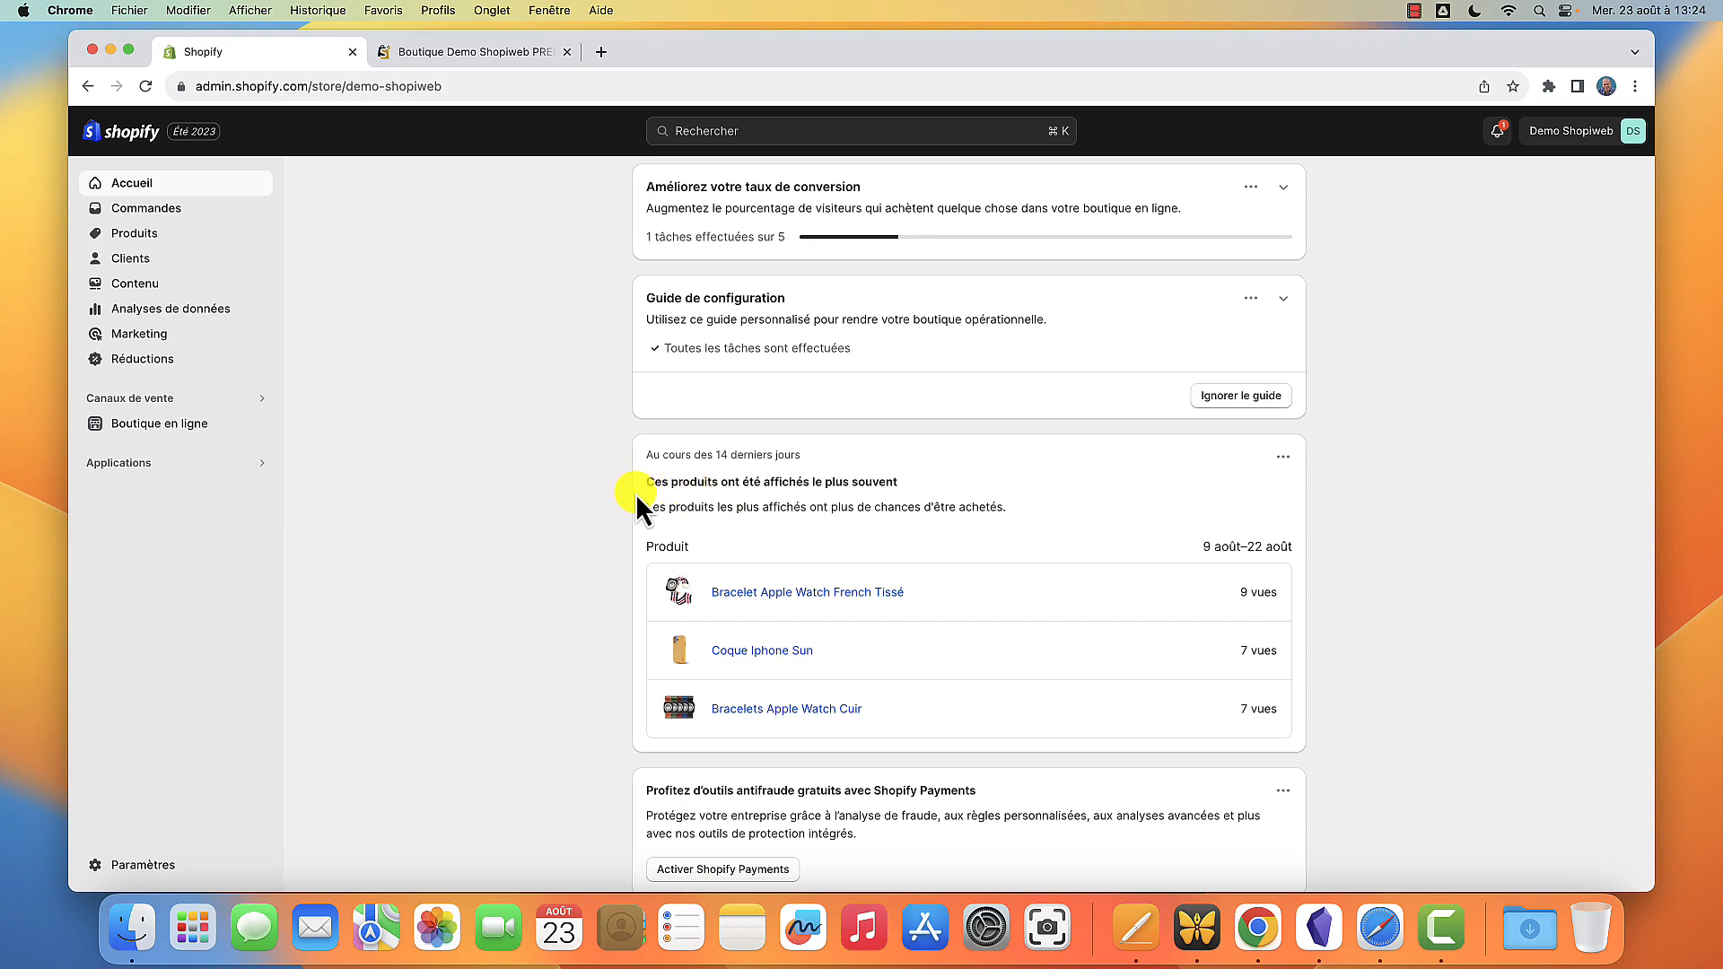
{"action": "left_click", "coordinate": [187, 422]}
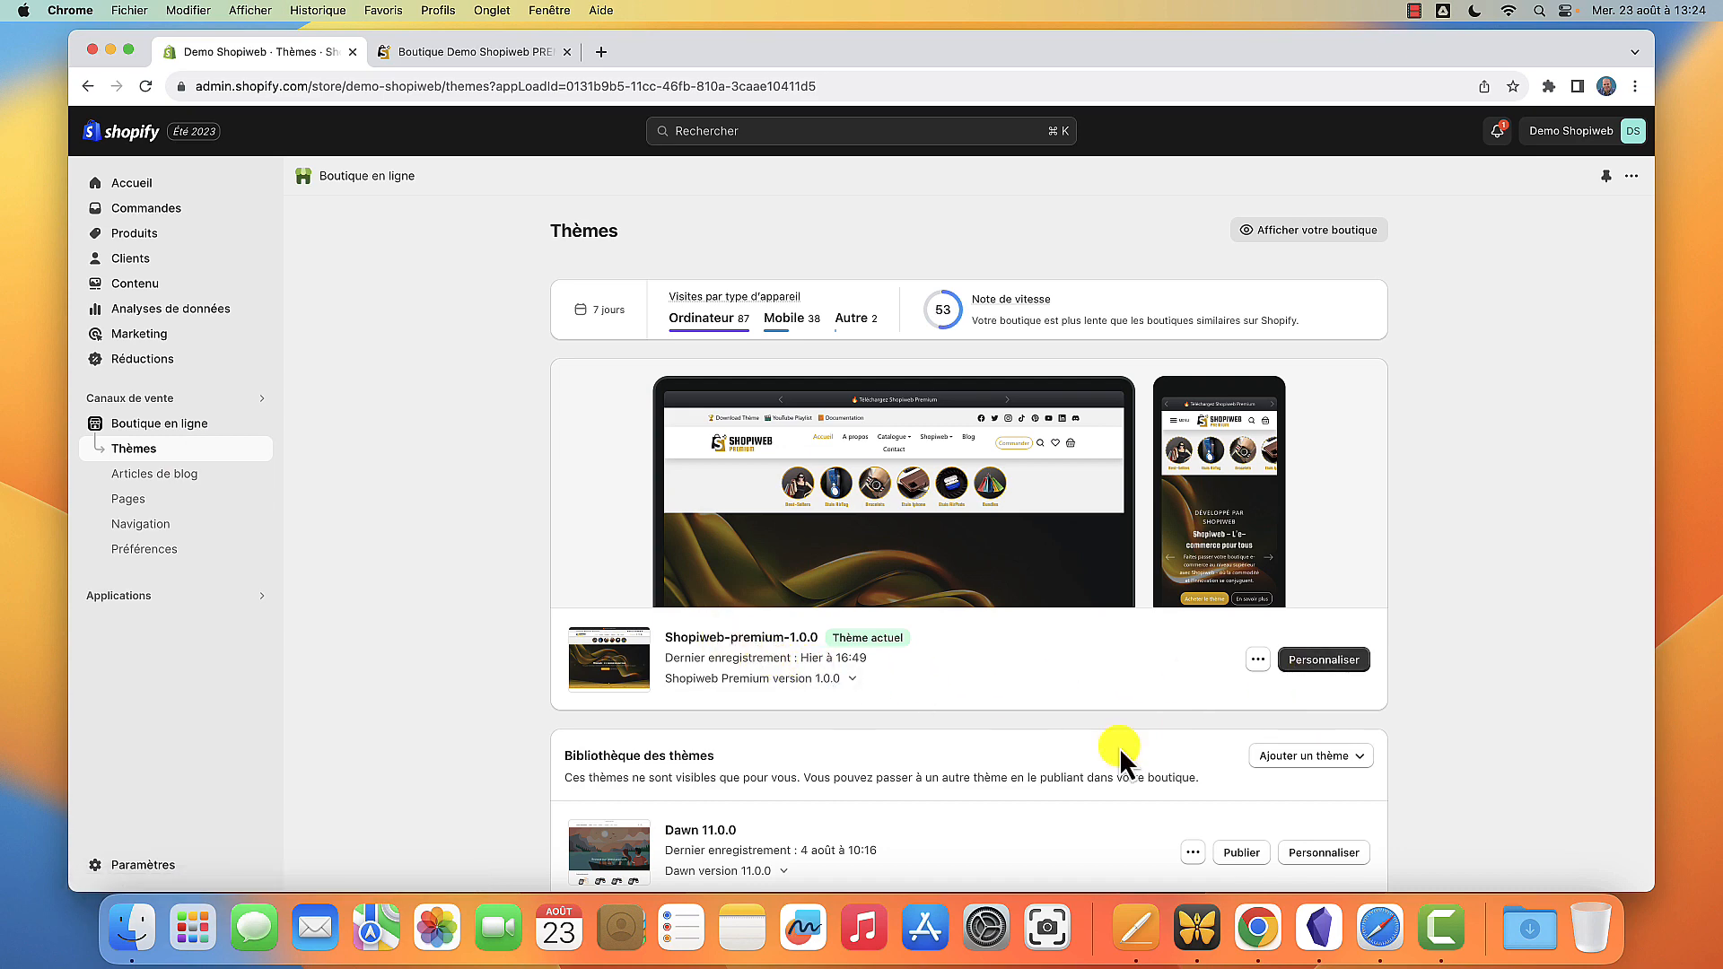
{"action": "left_click", "coordinate": [1324, 660]}
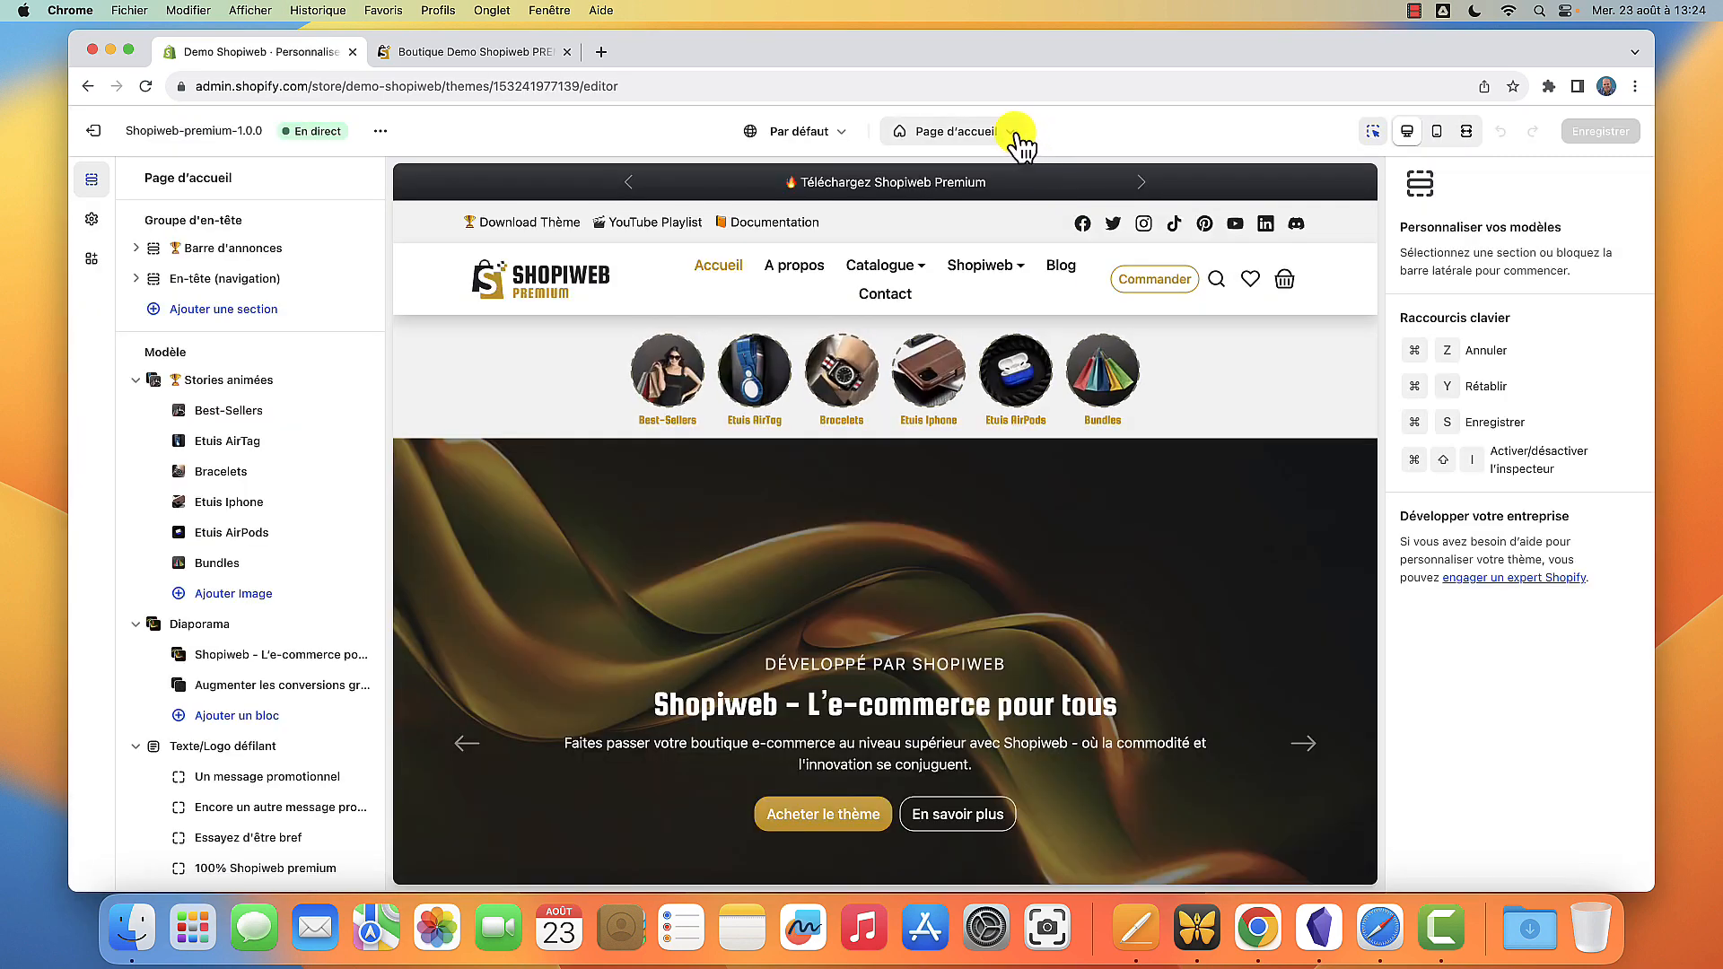
{"action": "left_click", "coordinate": [1014, 134]}
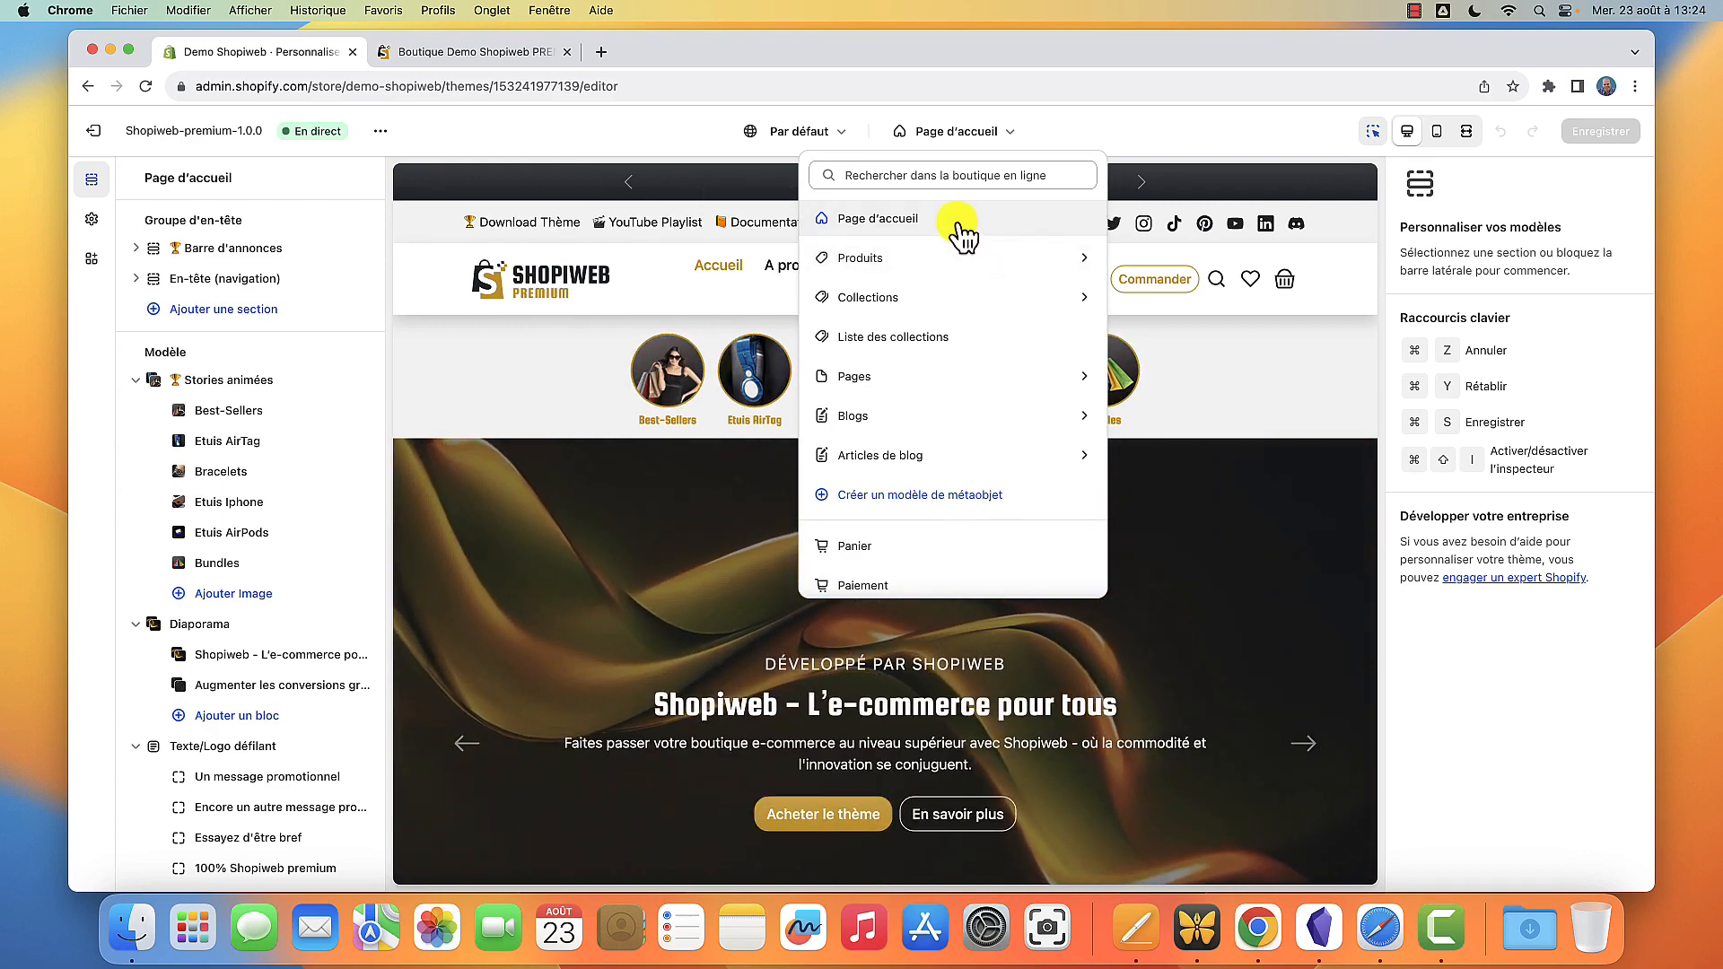
{"action": "left_click", "coordinate": [108, 315]}
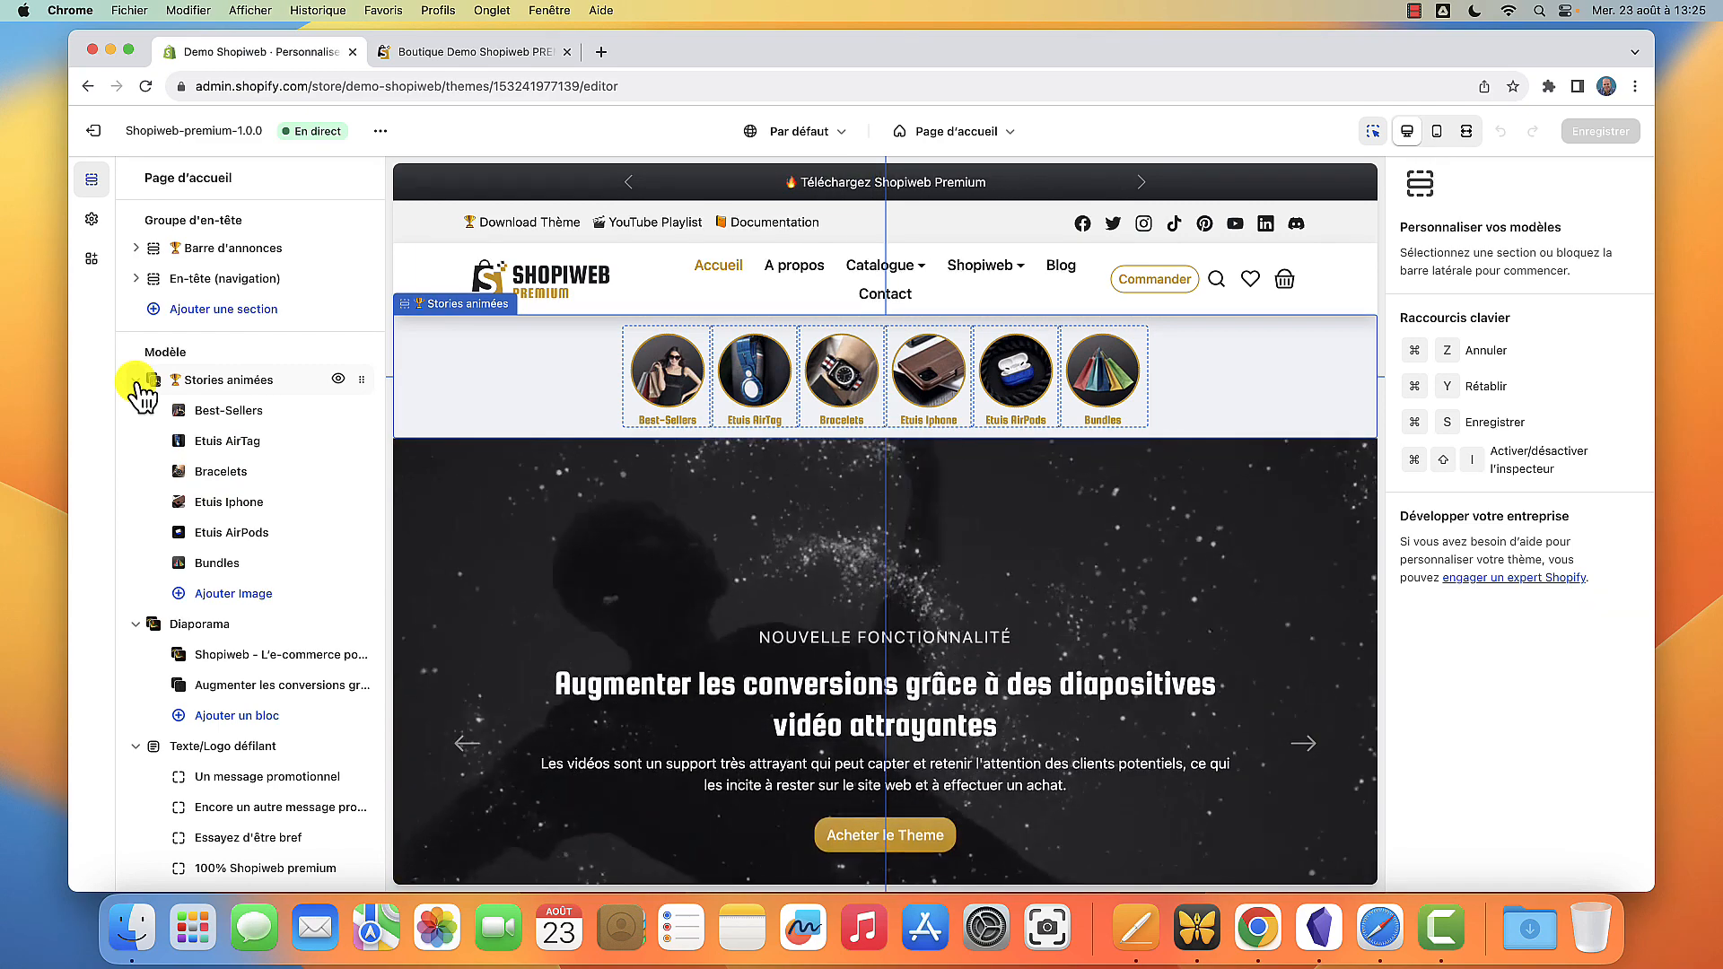
Step: Collapse the upper sections of the home page template and add a Liste des collections section, found by searching "liste"
{"action": "left_click", "coordinate": [136, 379]}
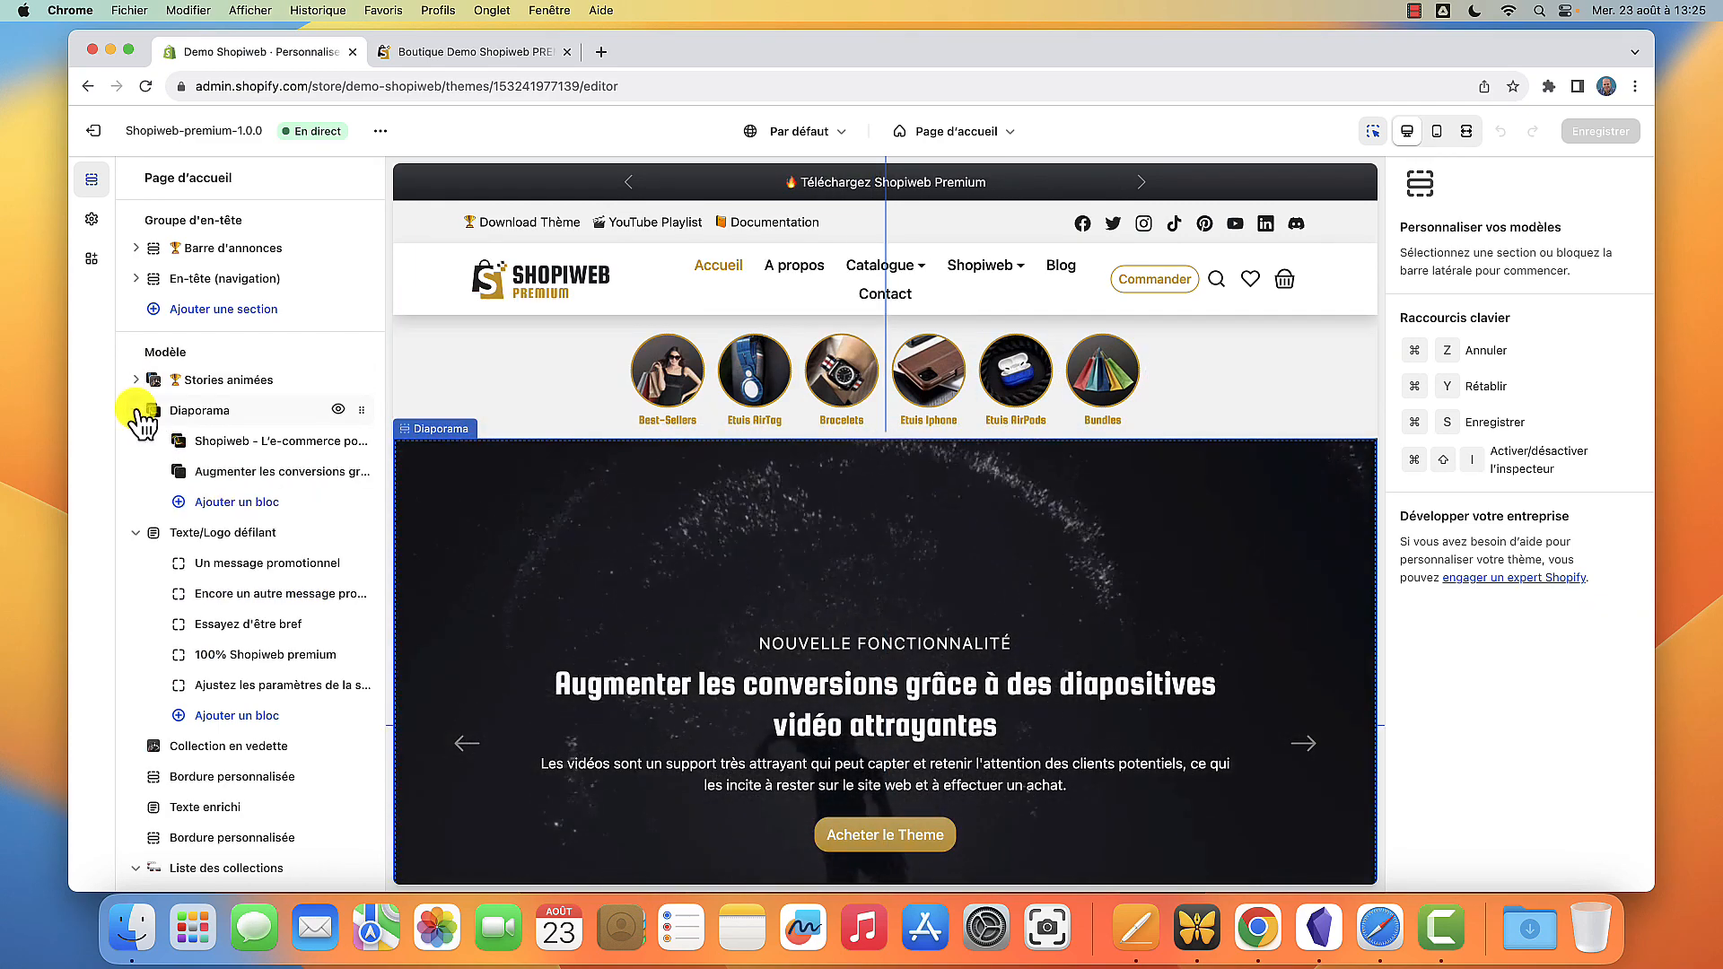
{"action": "left_click", "coordinate": [136, 410]}
{"action": "left_click", "coordinate": [136, 440]}
{"action": "scroll", "coordinate": [232, 415], "scroll_direction": "down", "scroll_amount": 5}
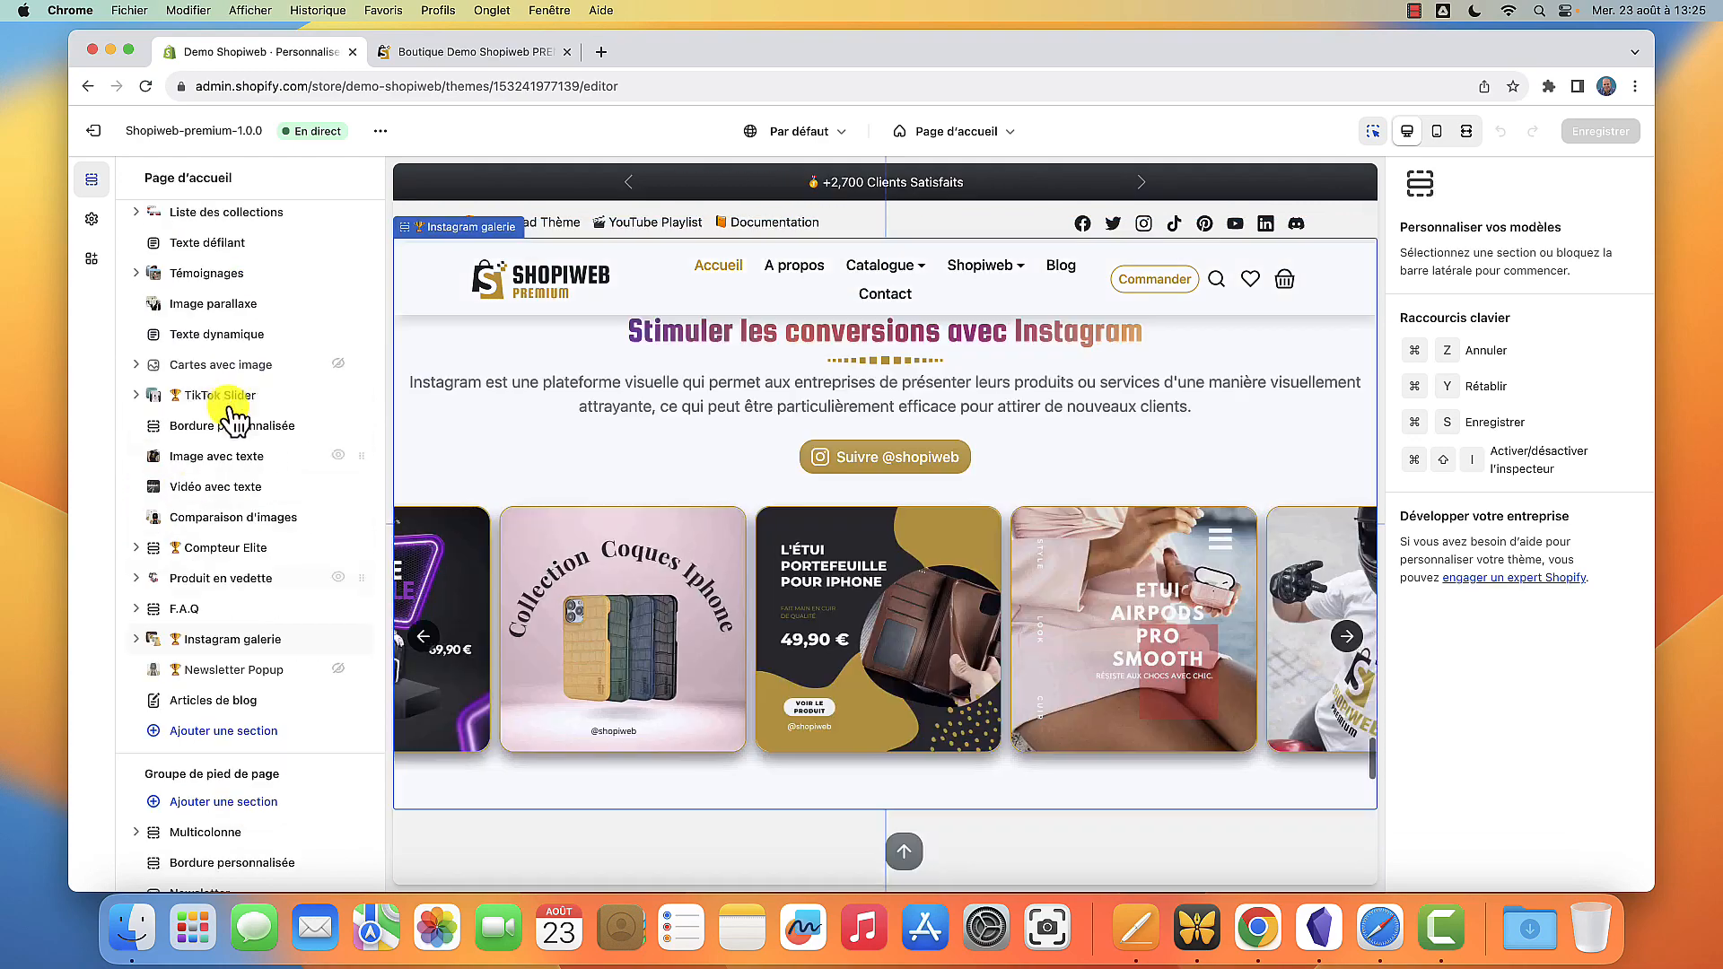
{"action": "left_click", "coordinate": [247, 733]}
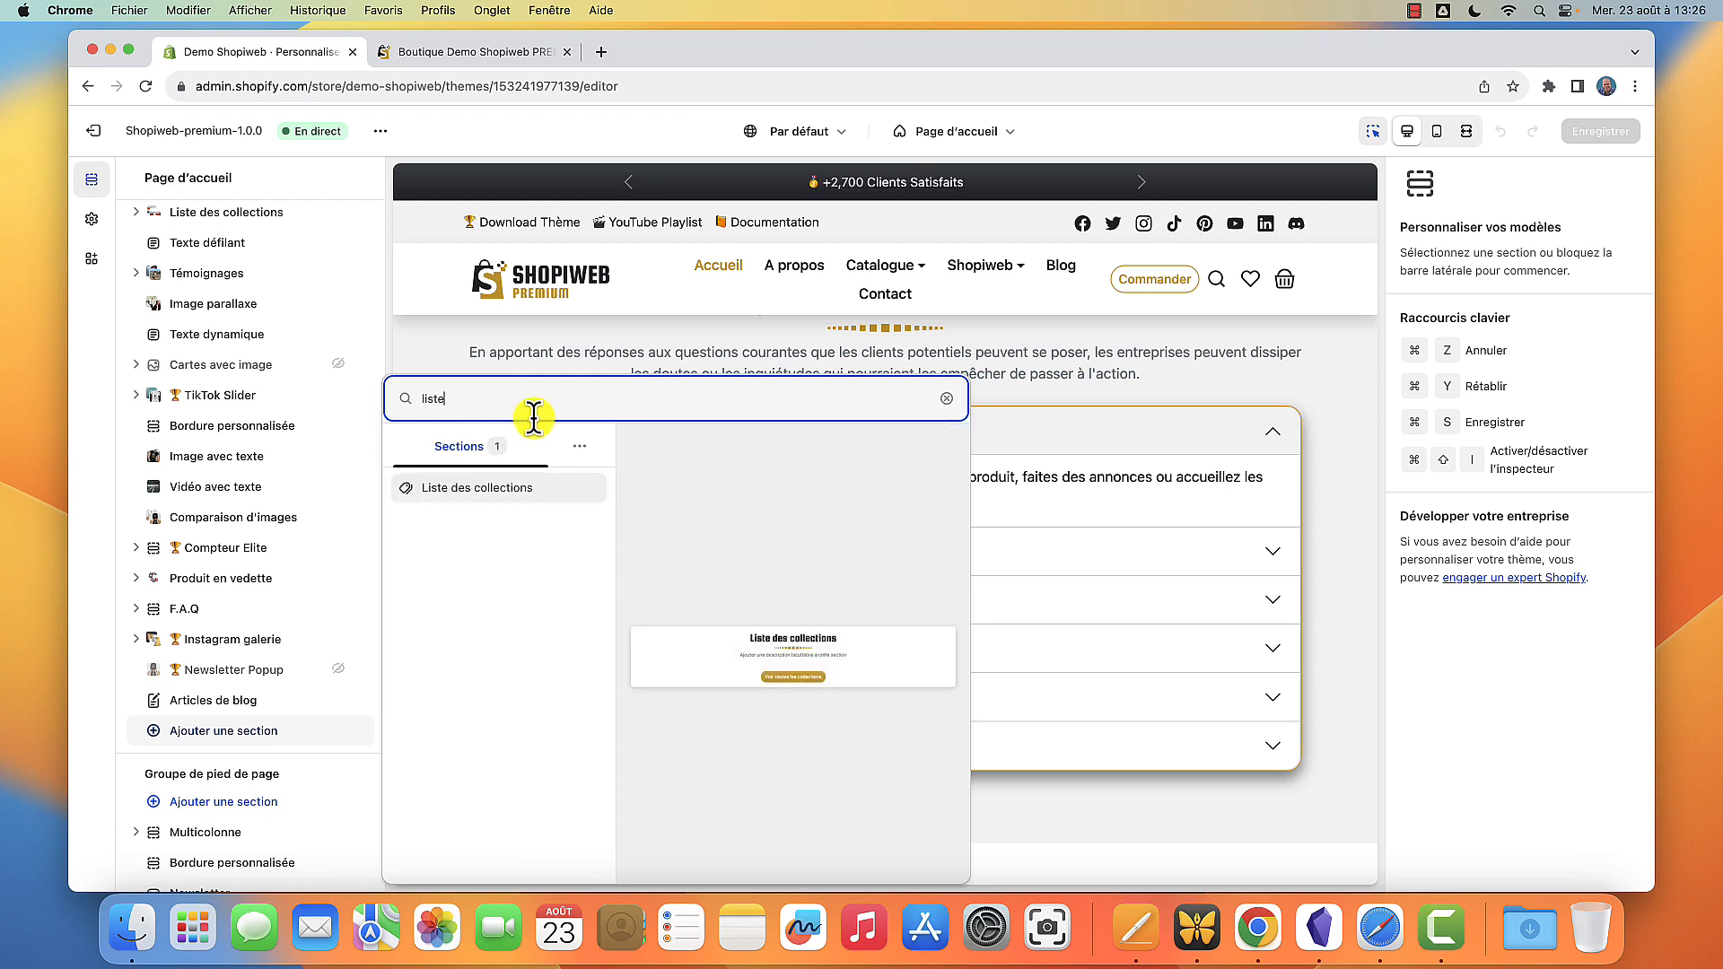
{"action": "left_click", "coordinate": [521, 501]}
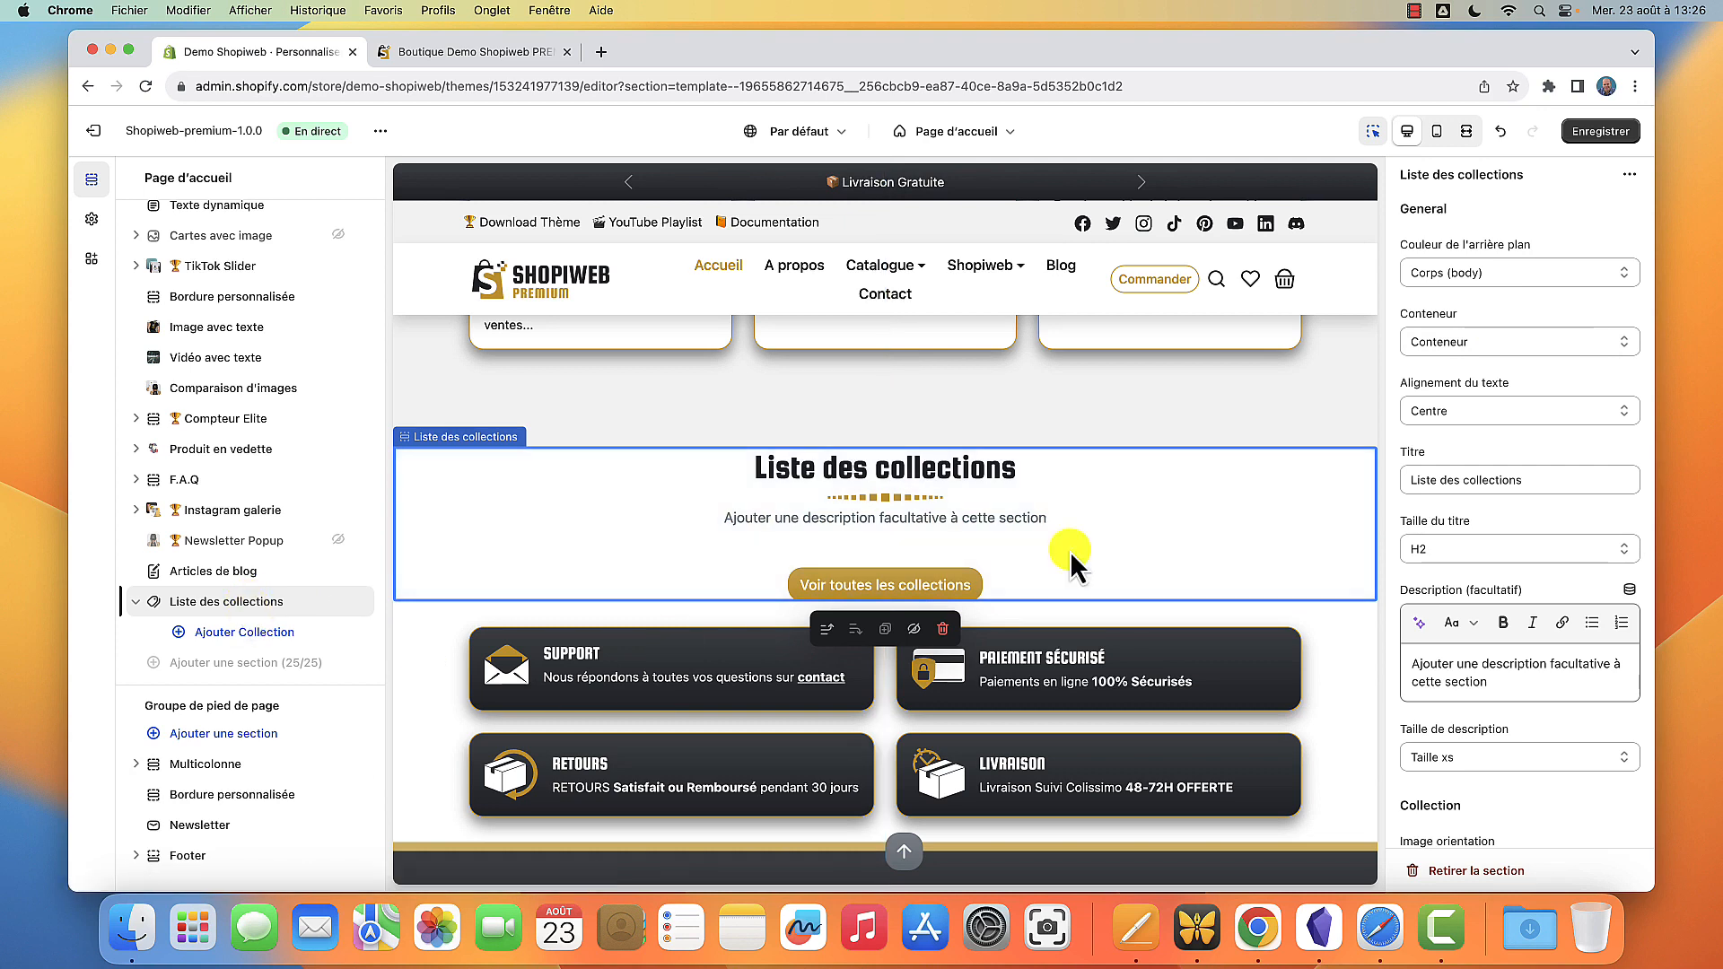
Step: Review the section's background colour options and the theme's colour settings, keeping the background on Corps (body)
{"action": "left_click", "coordinate": [1569, 277]}
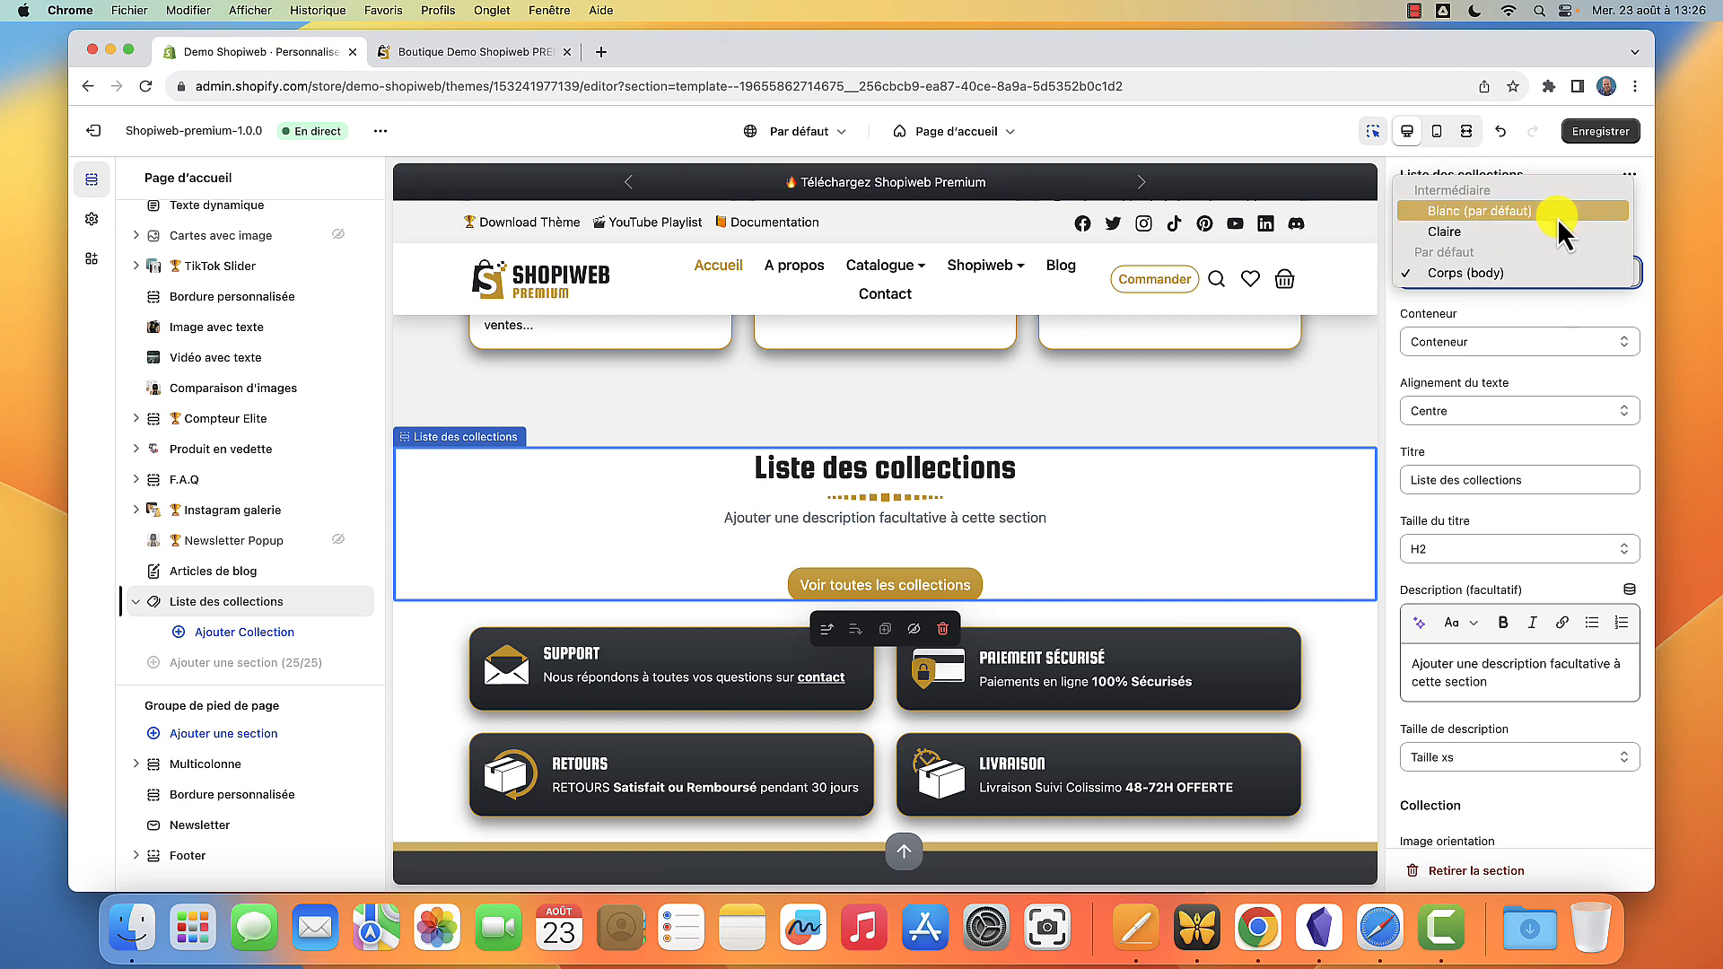
{"action": "left_click", "coordinate": [1543, 272]}
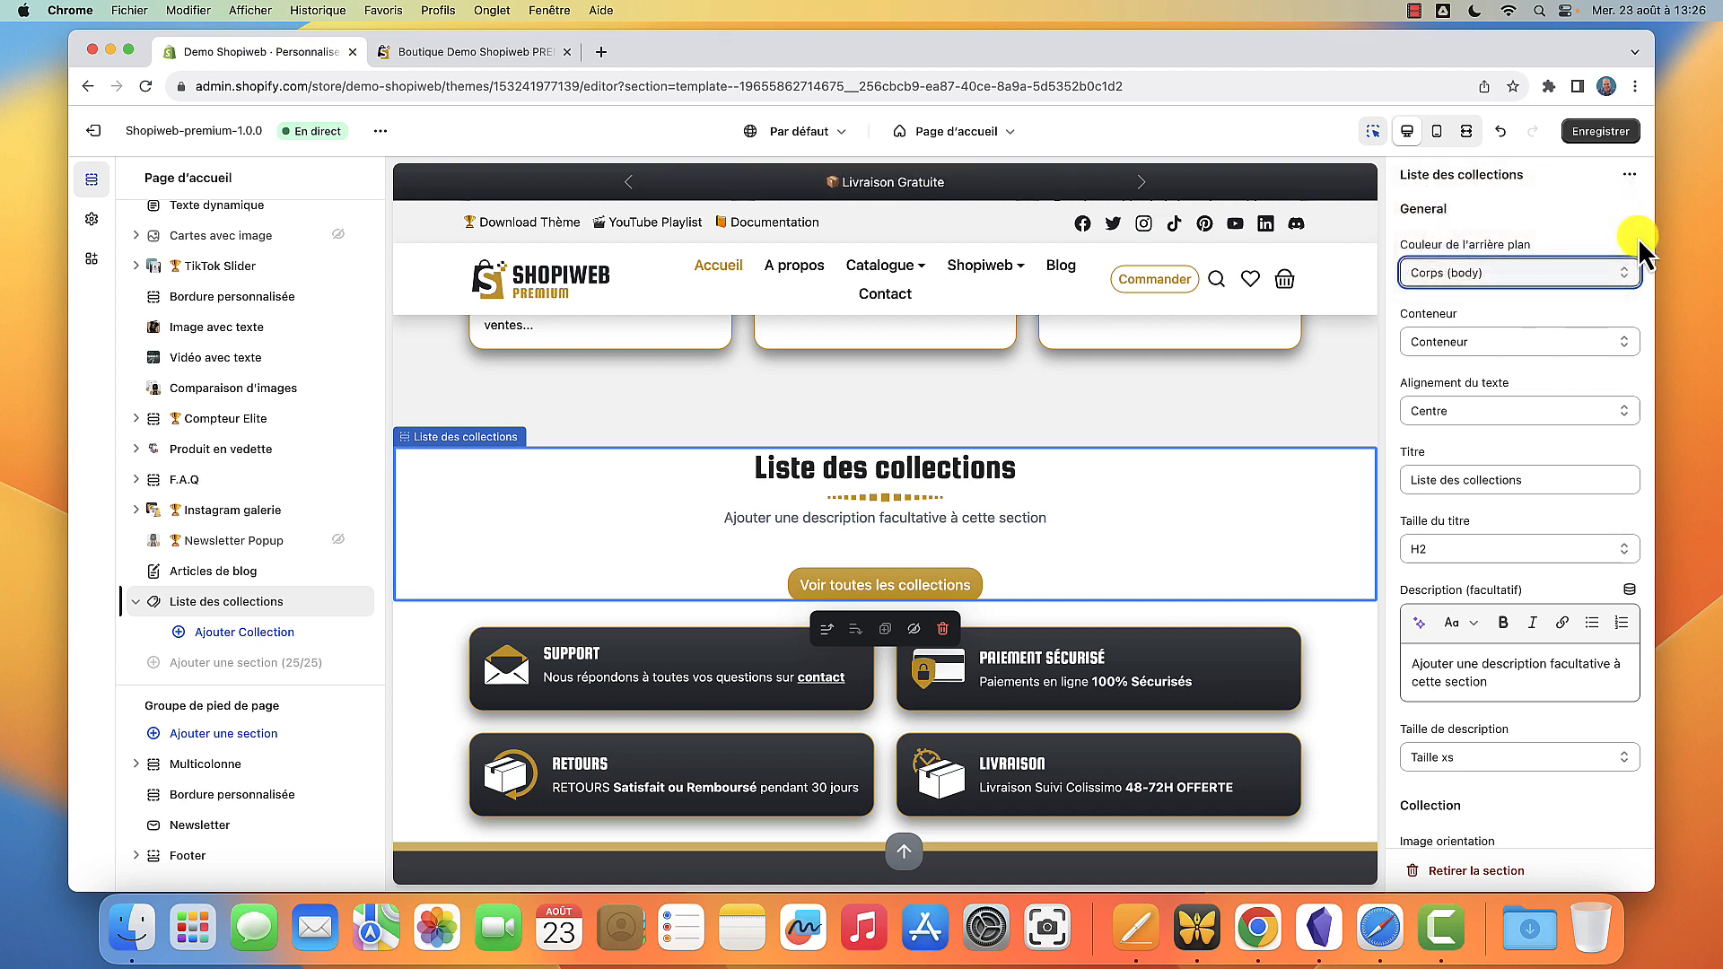
{"action": "left_click", "coordinate": [93, 219]}
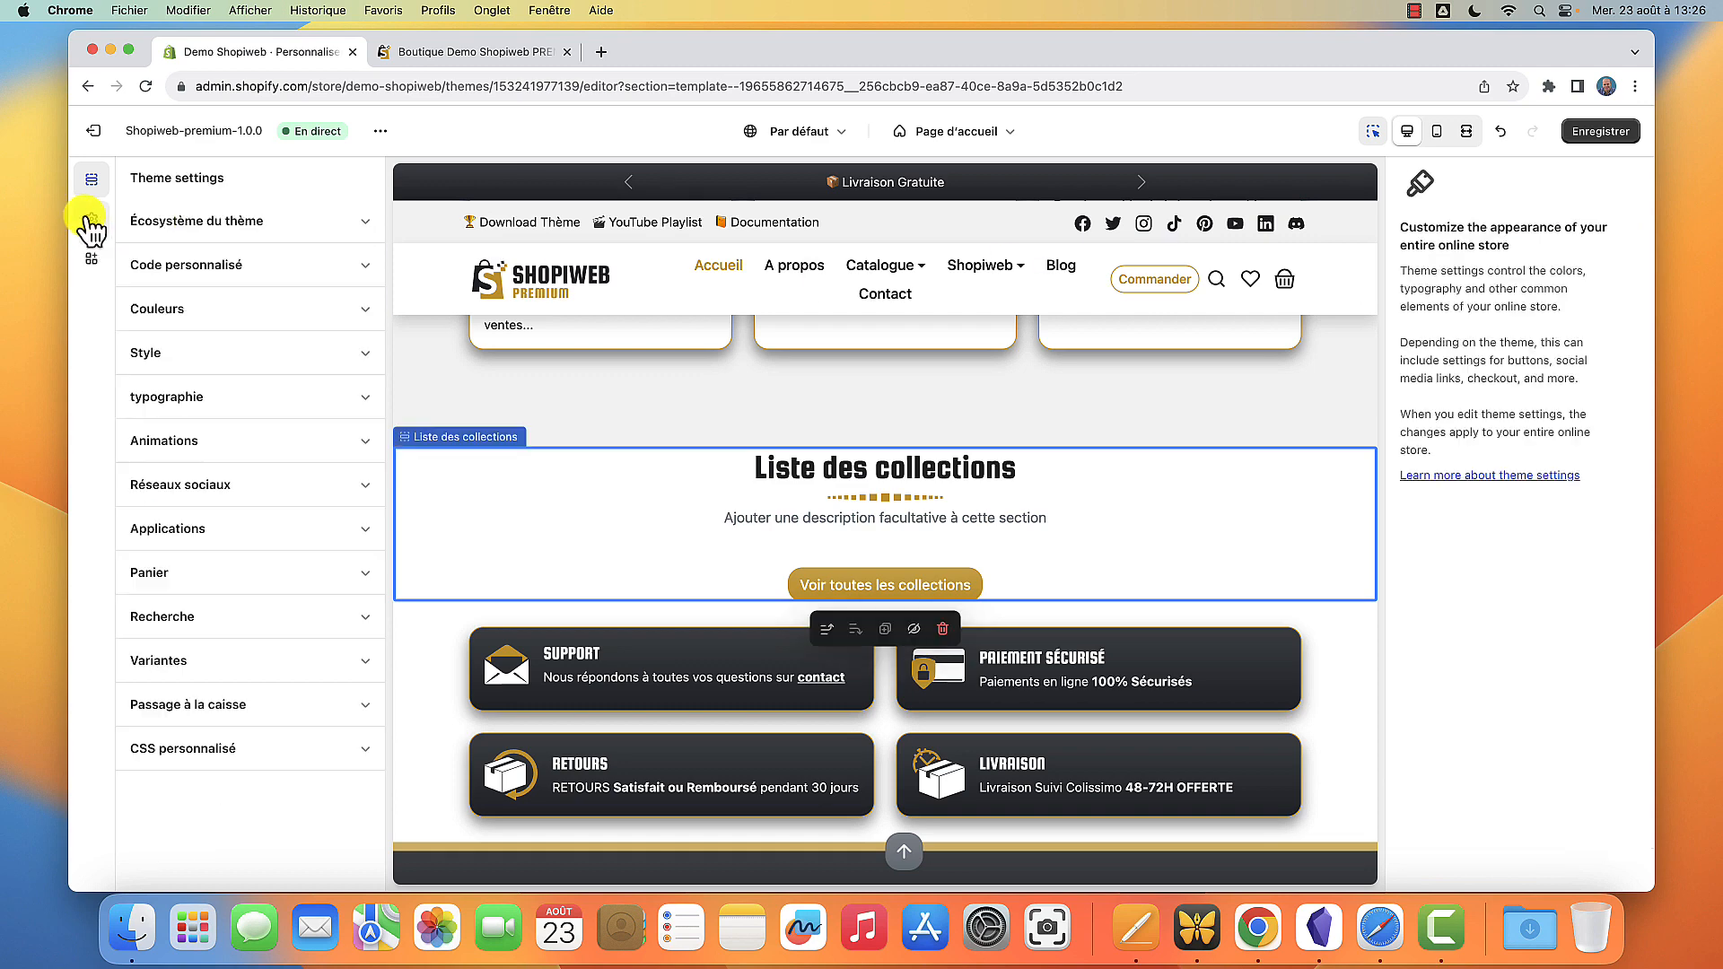
{"action": "left_click", "coordinate": [284, 314]}
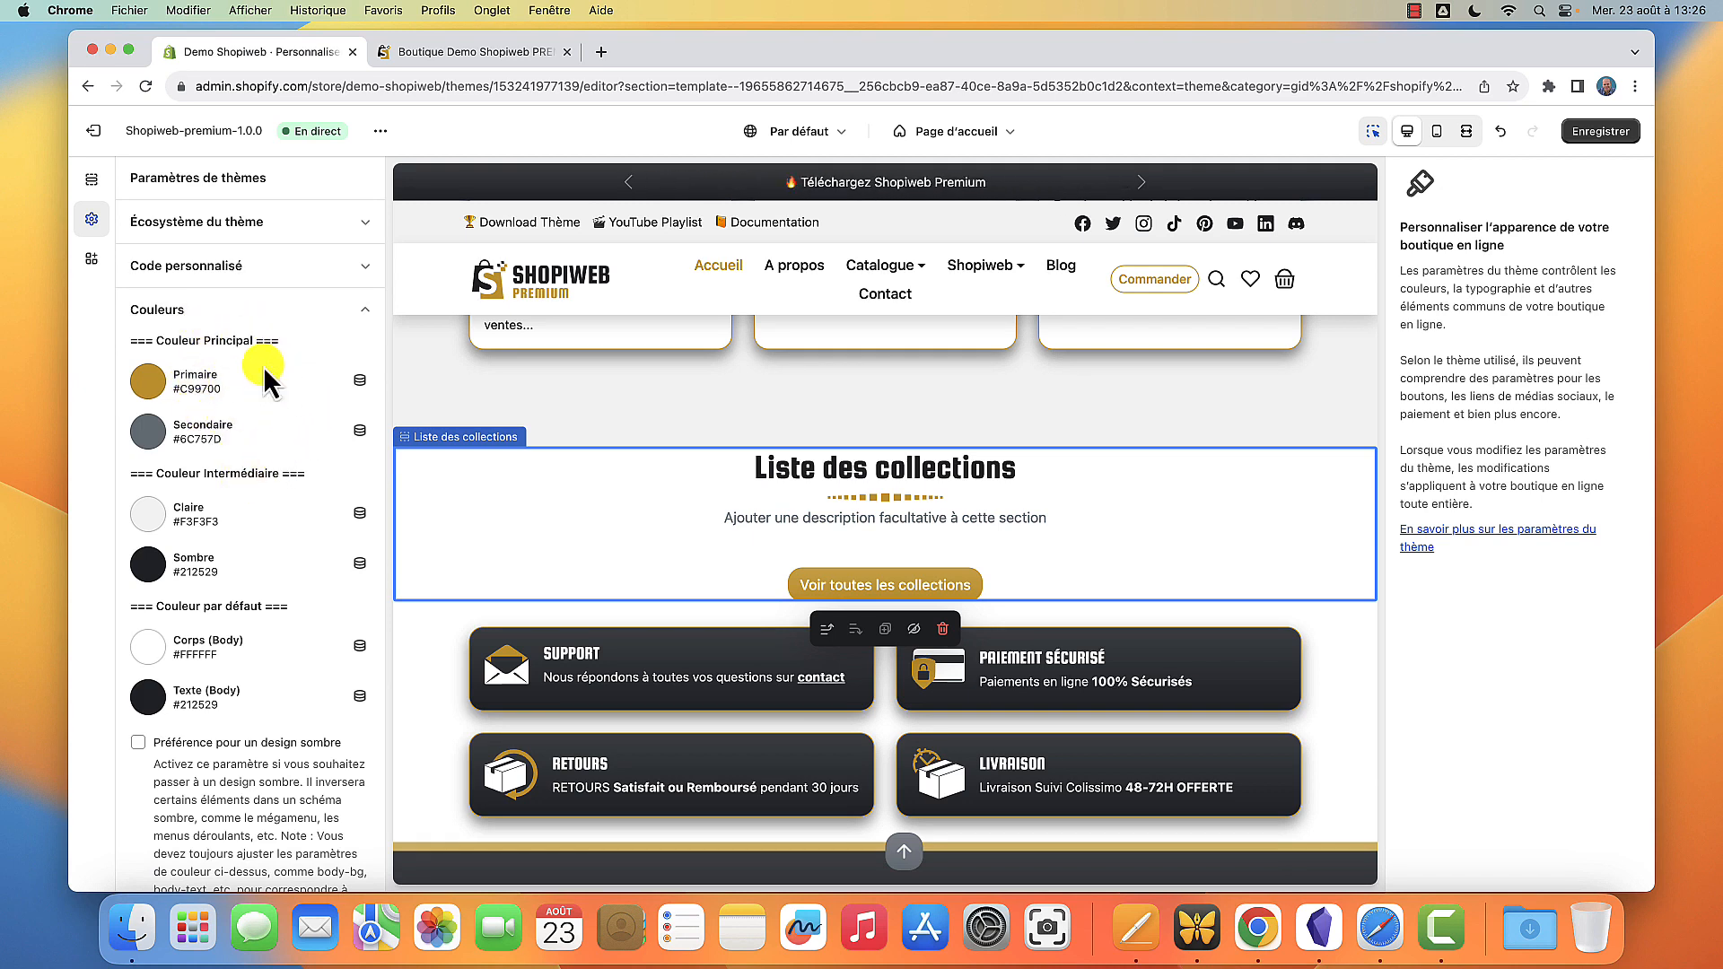
{"action": "scroll", "coordinate": [206, 481], "scroll_direction": "down", "scroll_amount": 5}
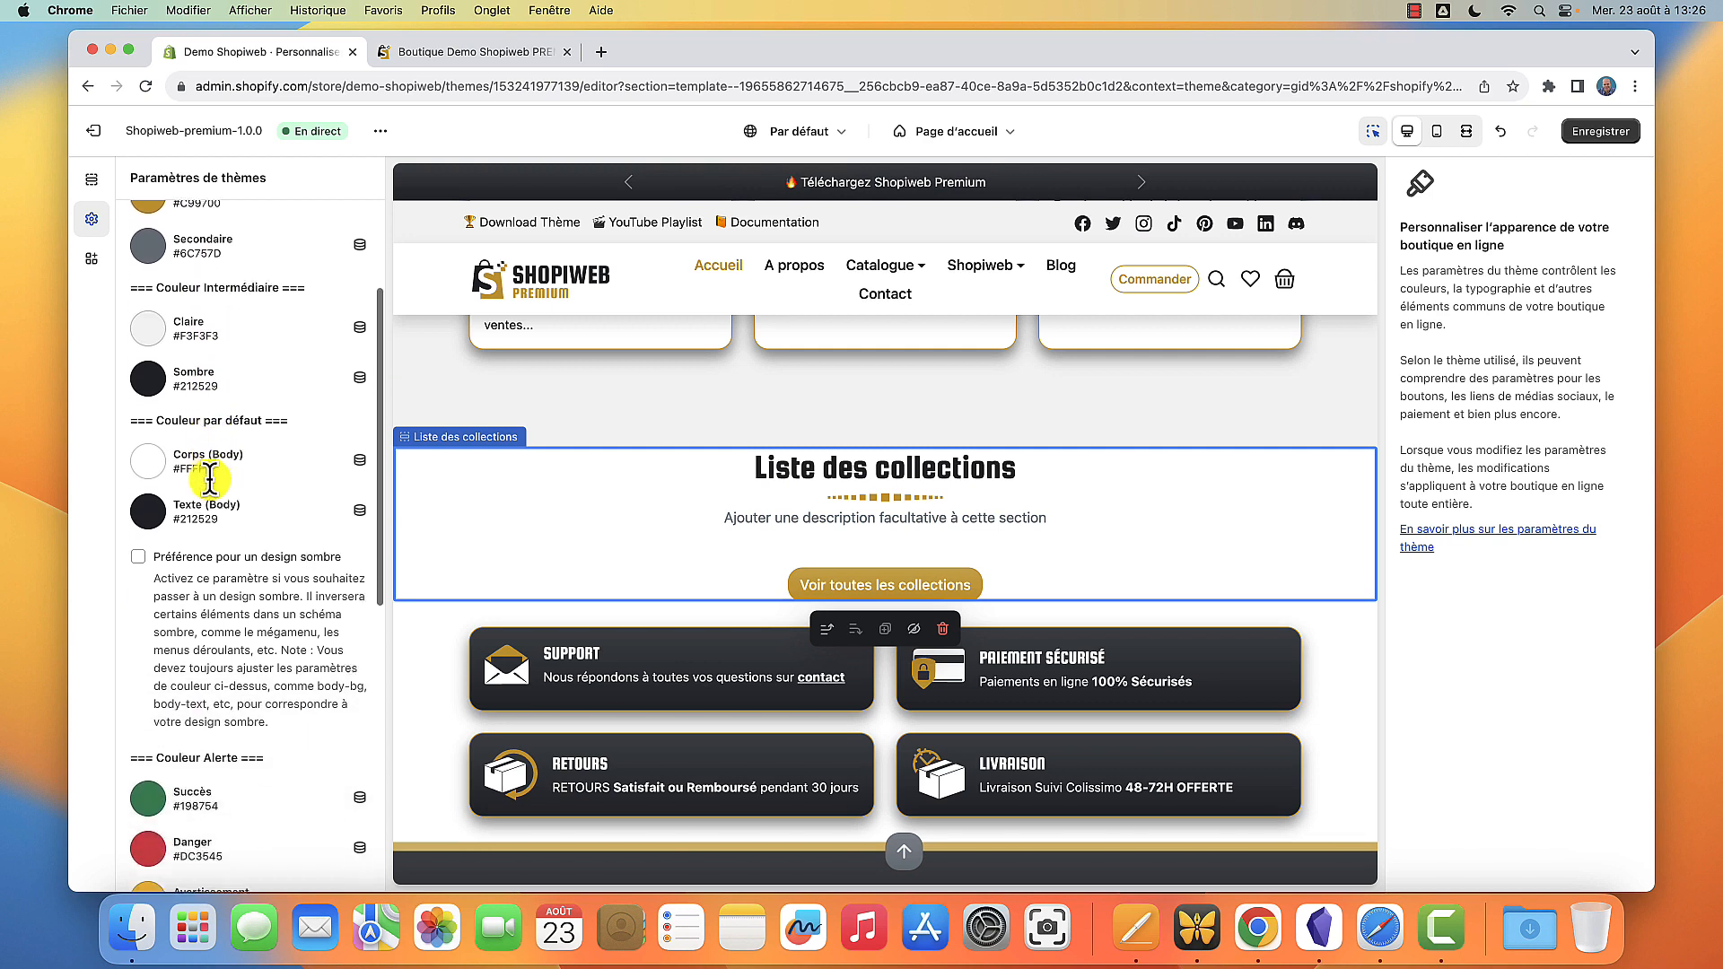
{"action": "scroll", "coordinate": [209, 481], "scroll_direction": "down", "scroll_amount": 3}
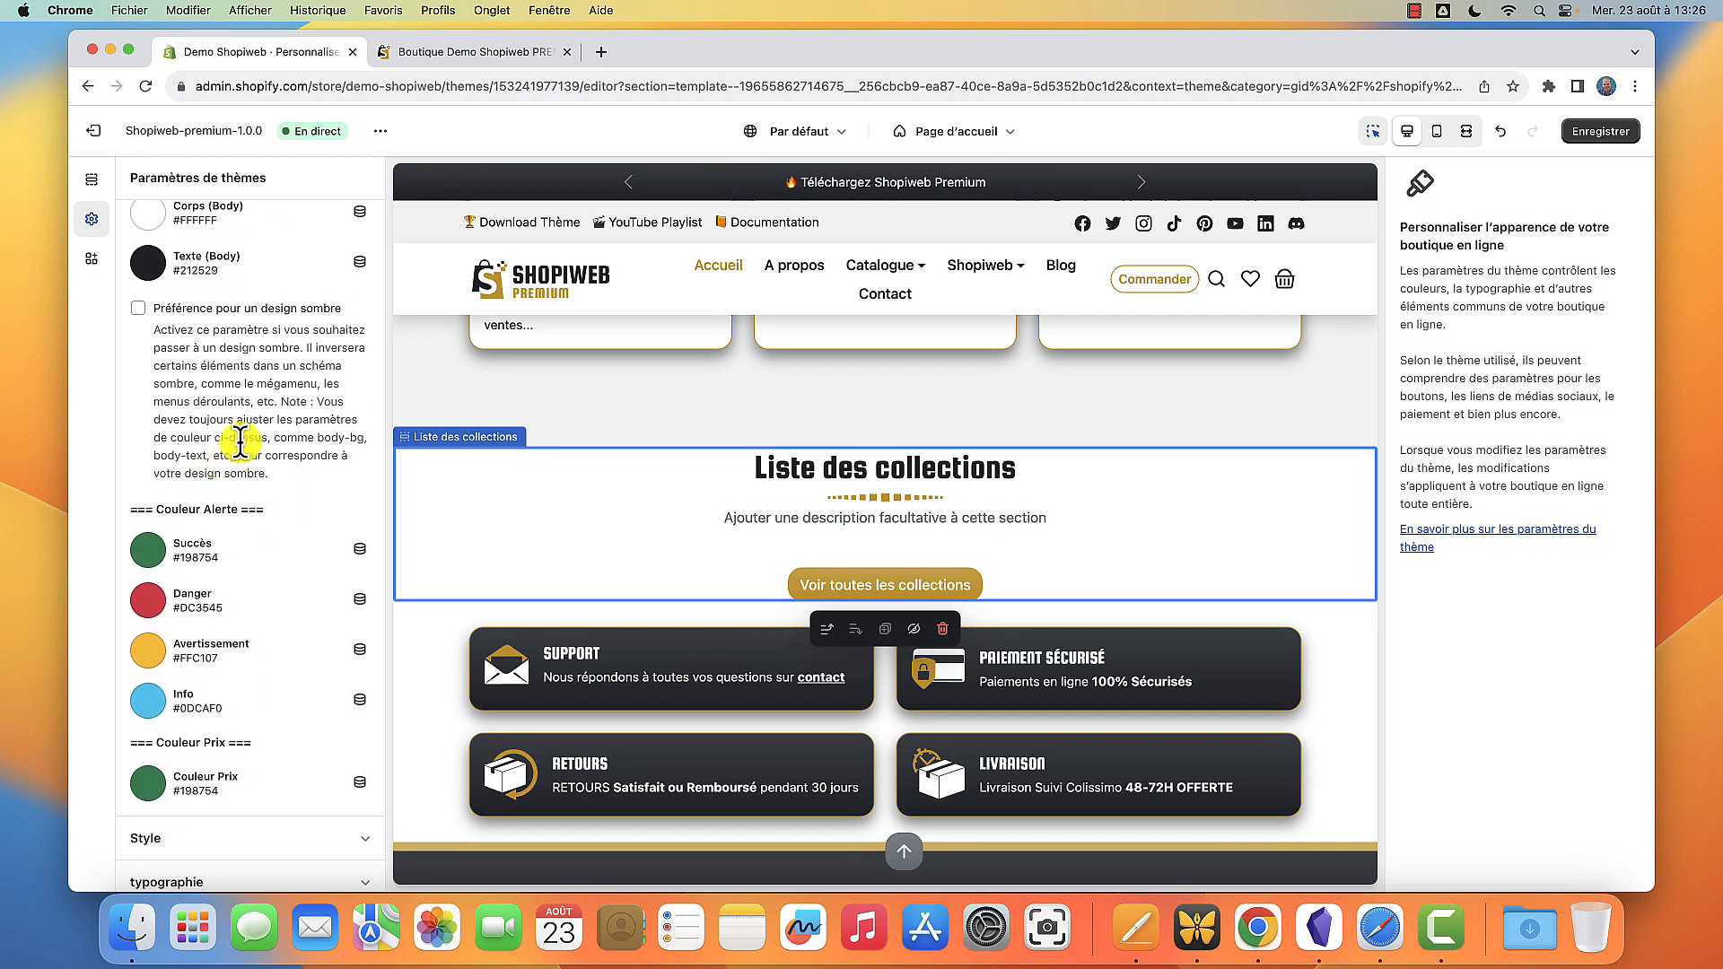
{"action": "scroll", "coordinate": [242, 439], "scroll_direction": "up", "scroll_amount": 8}
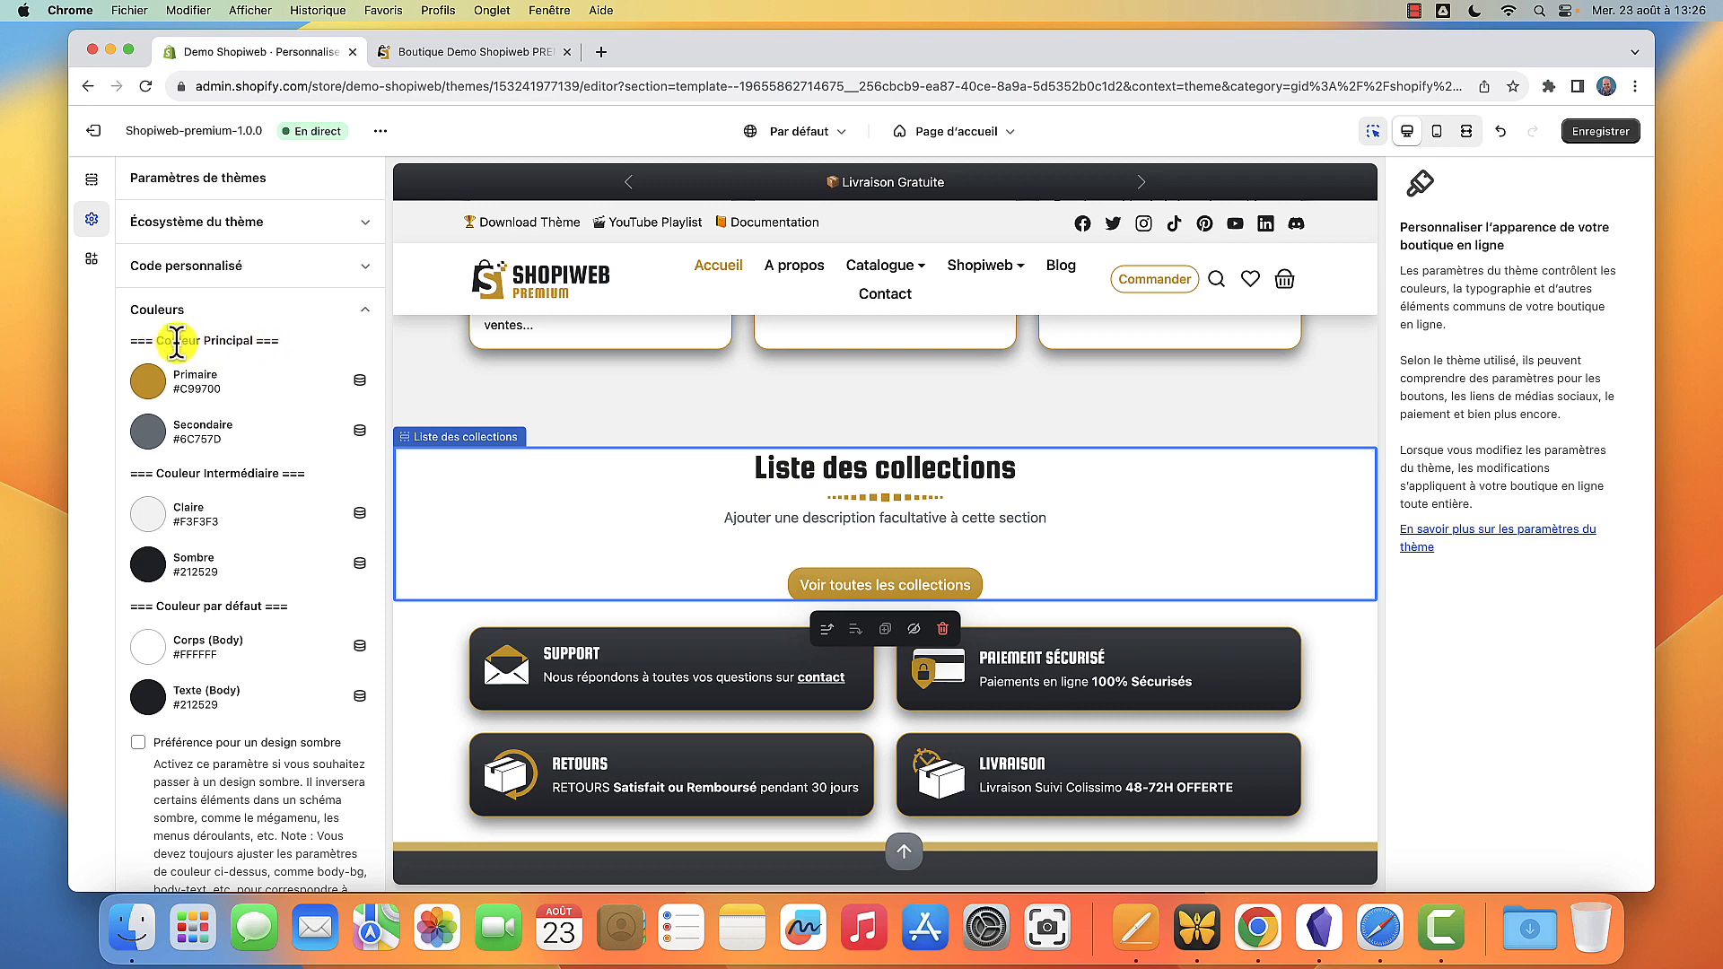
{"action": "left_click", "coordinate": [1554, 273]}
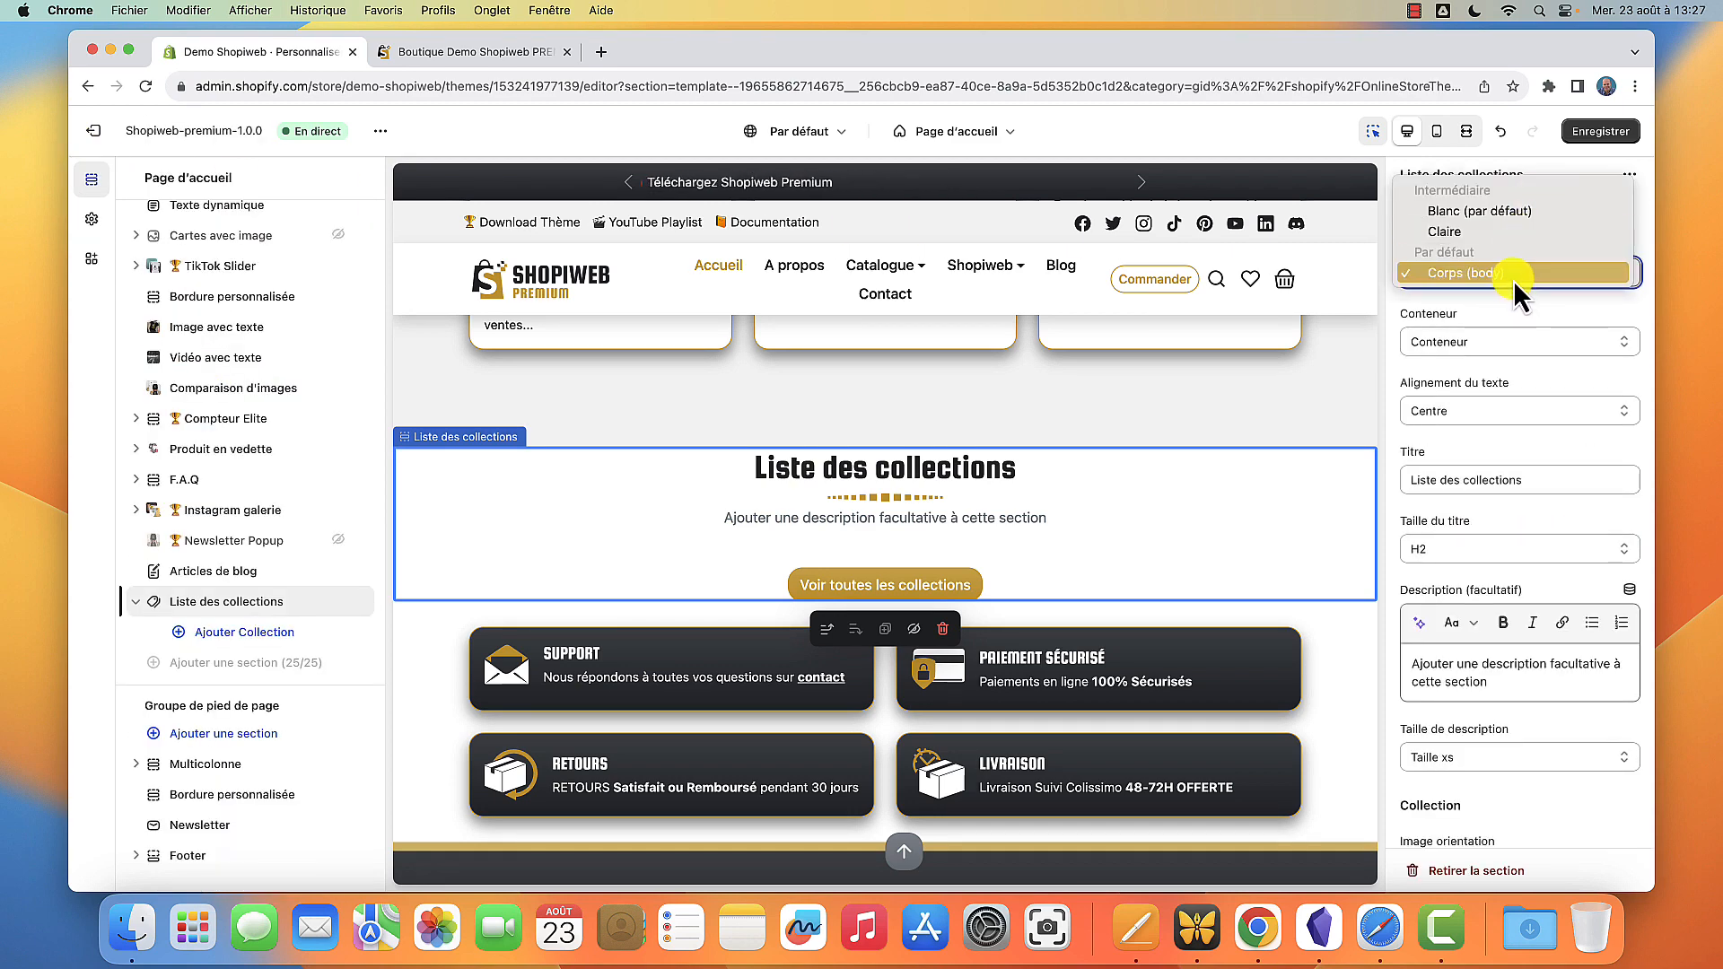
{"action": "left_click", "coordinate": [1514, 274]}
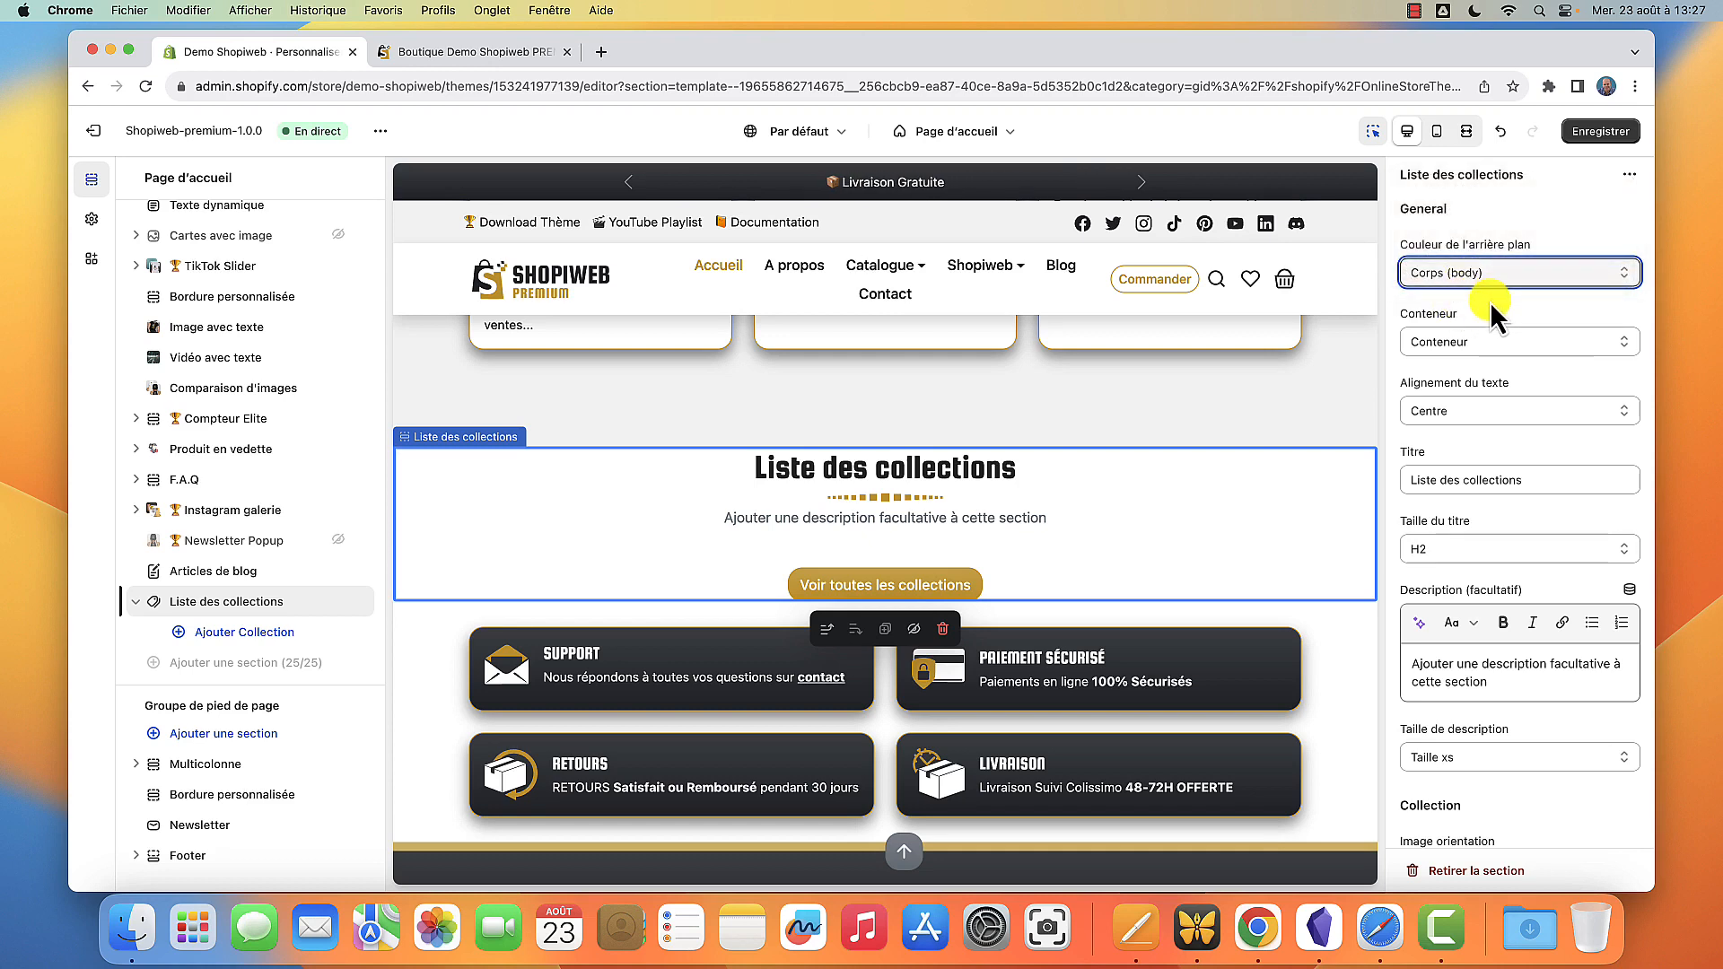
Step: Set the Liste des collections section's container to Pleine largeur
{"action": "left_click", "coordinate": [1543, 344]}
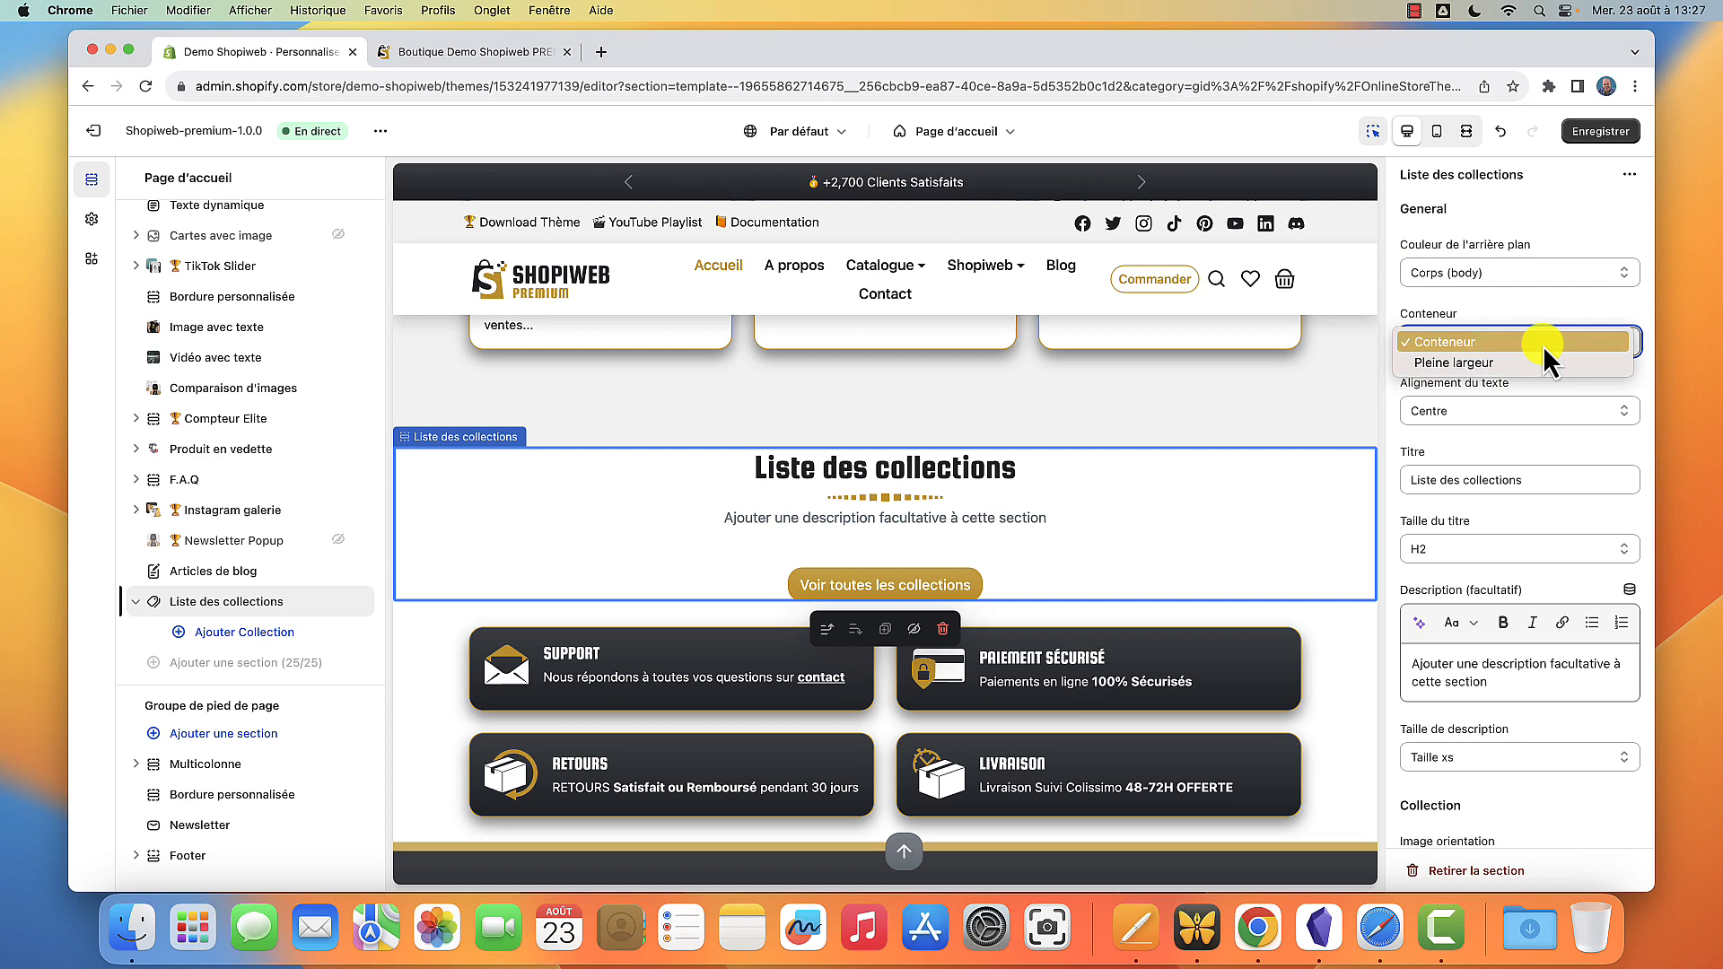
{"action": "left_click", "coordinate": [1489, 369]}
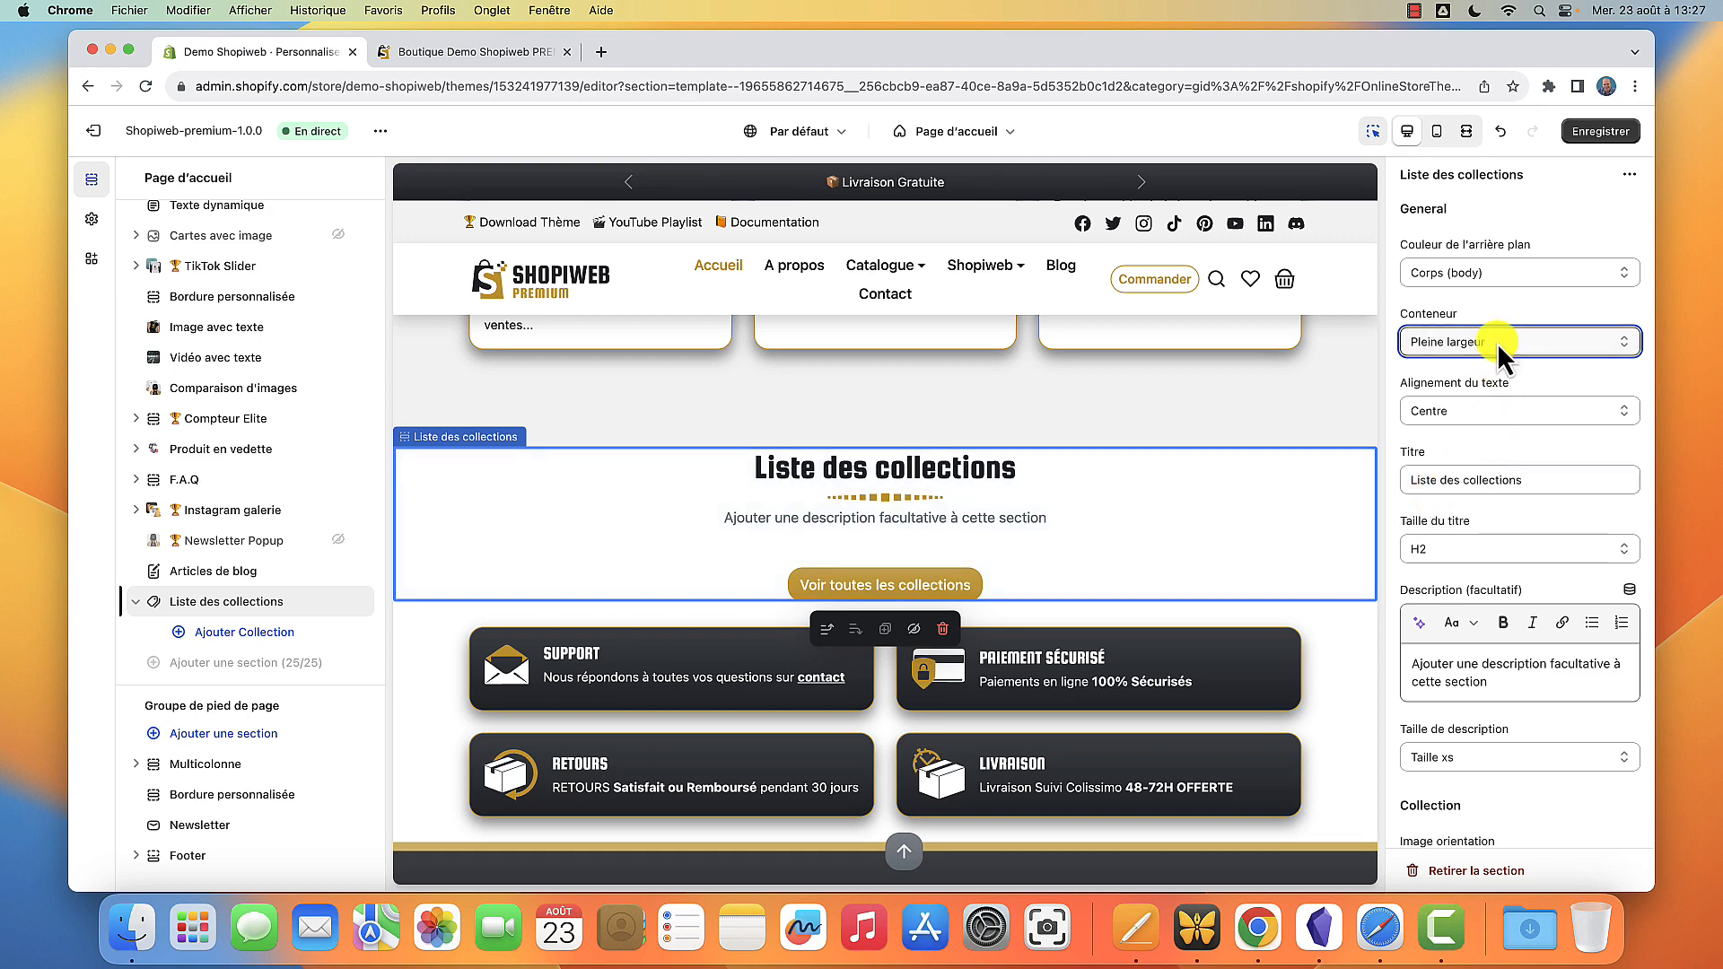
Step: Examine how wide the collection cards are laid out in the Liste des collections section of the demo storefront
{"action": "left_click", "coordinate": [504, 51]}
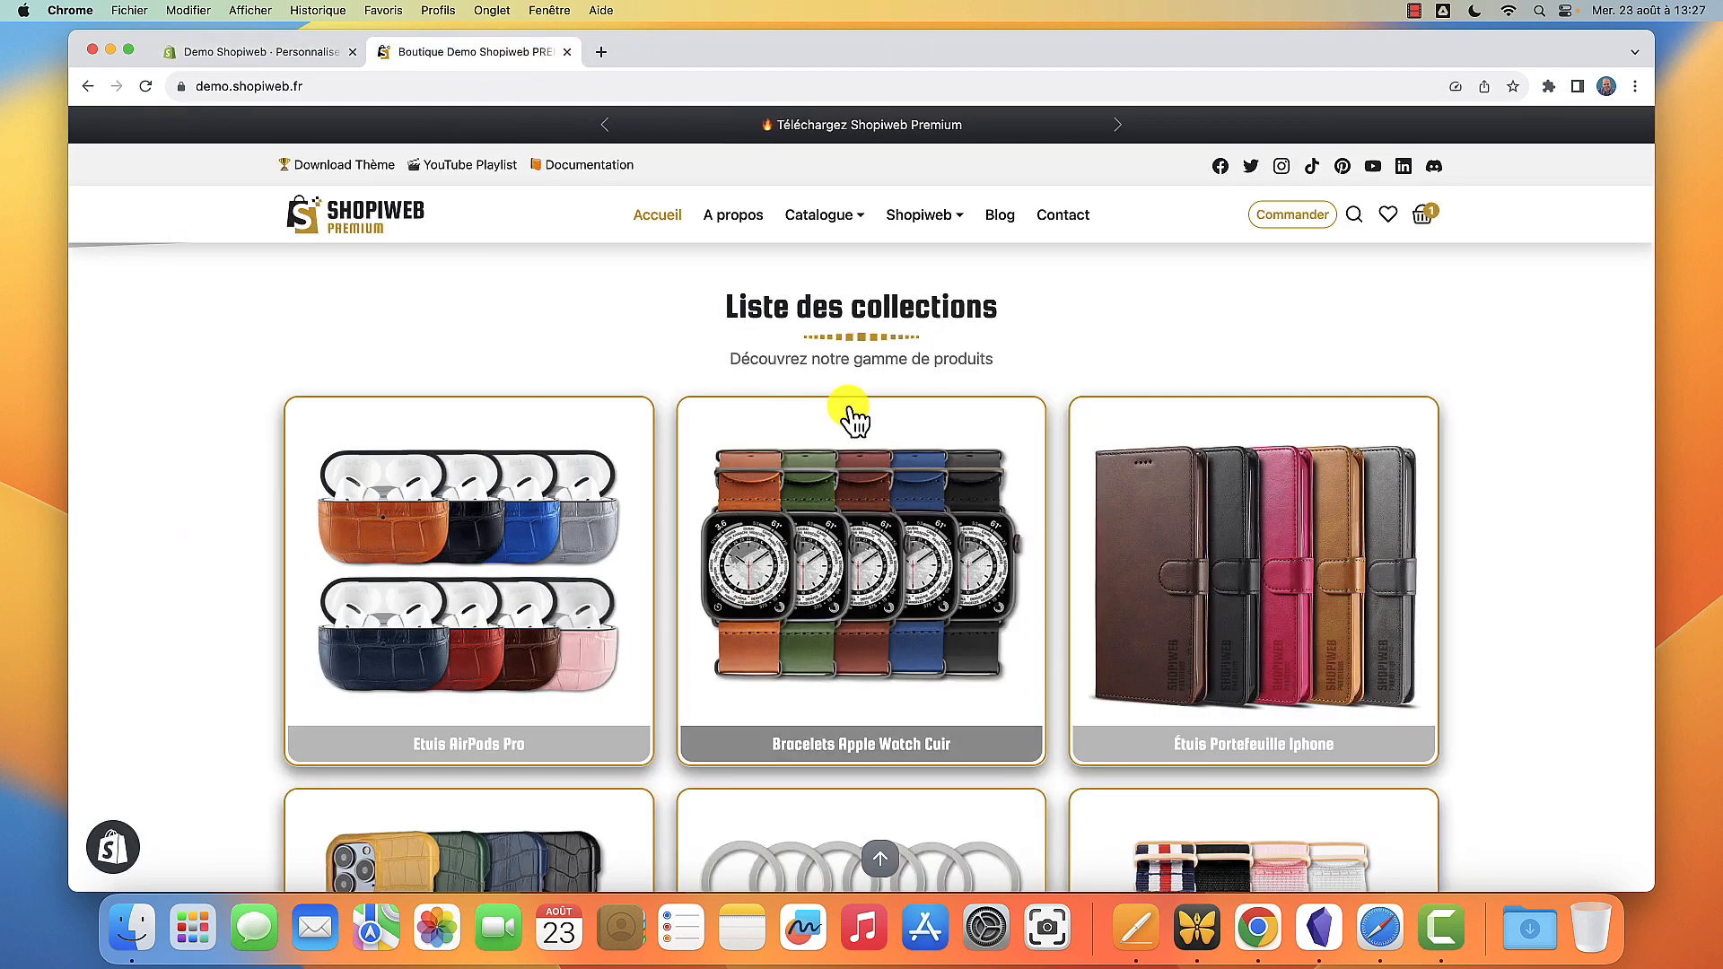
{"action": "scroll", "coordinate": [837, 417], "scroll_direction": "down", "scroll_amount": 2}
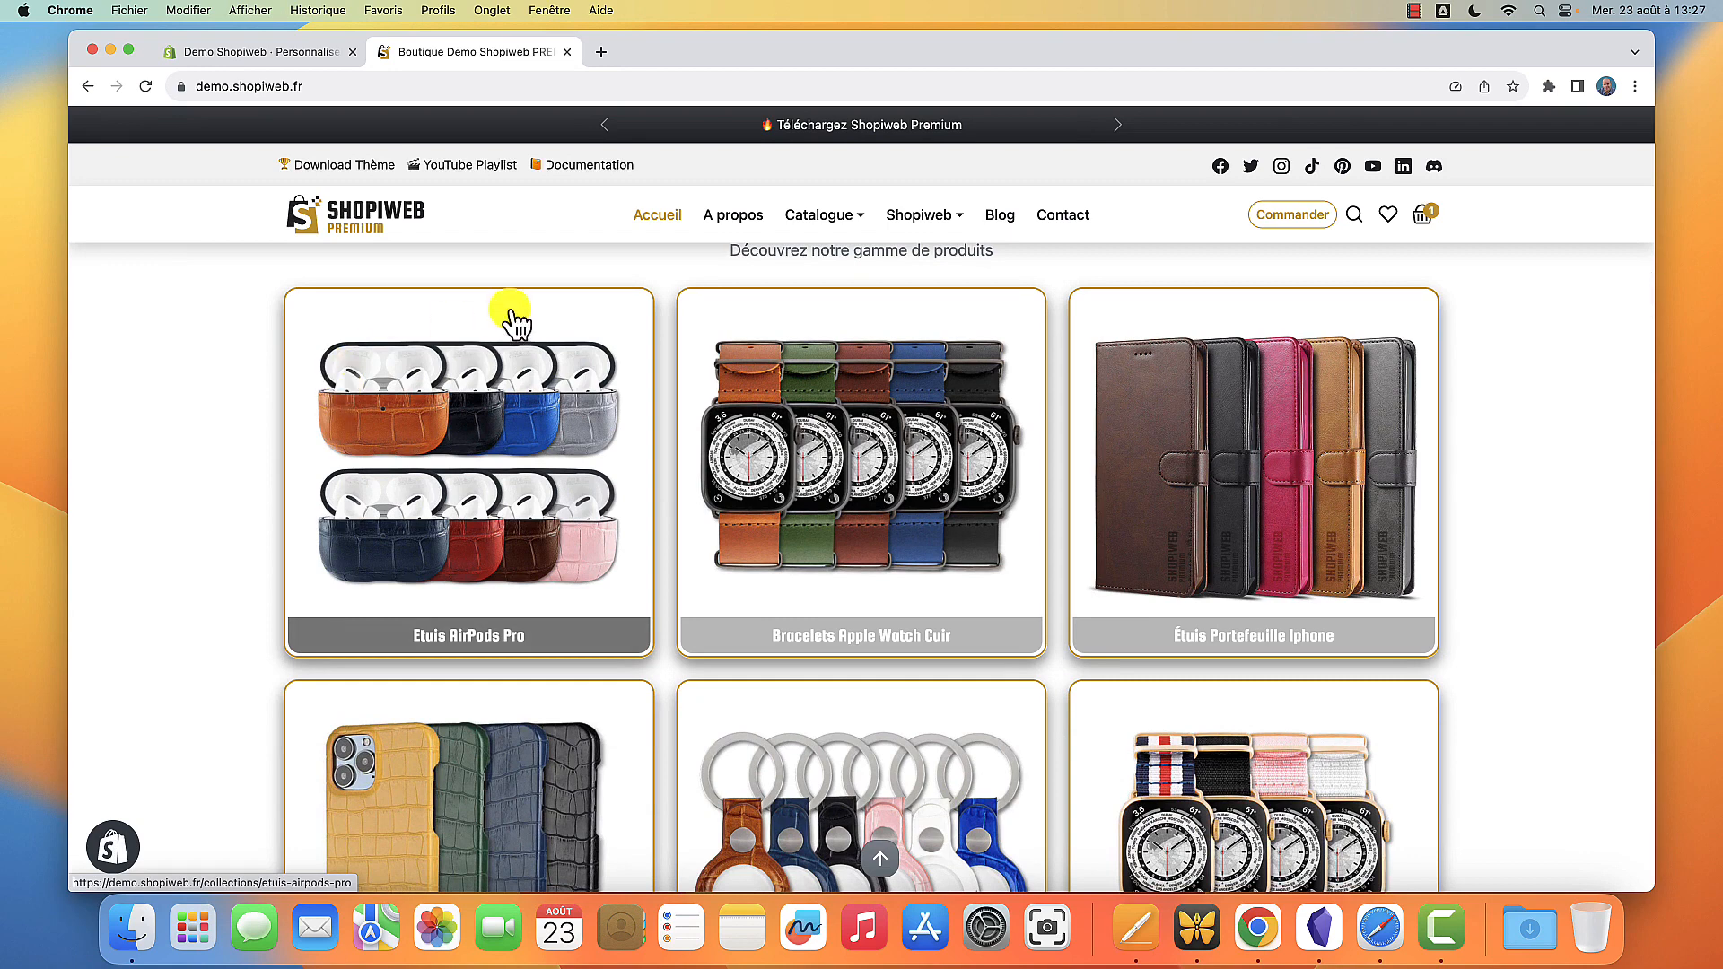
{"action": "scroll", "coordinate": [476, 337], "scroll_direction": "up", "scroll_amount": 2}
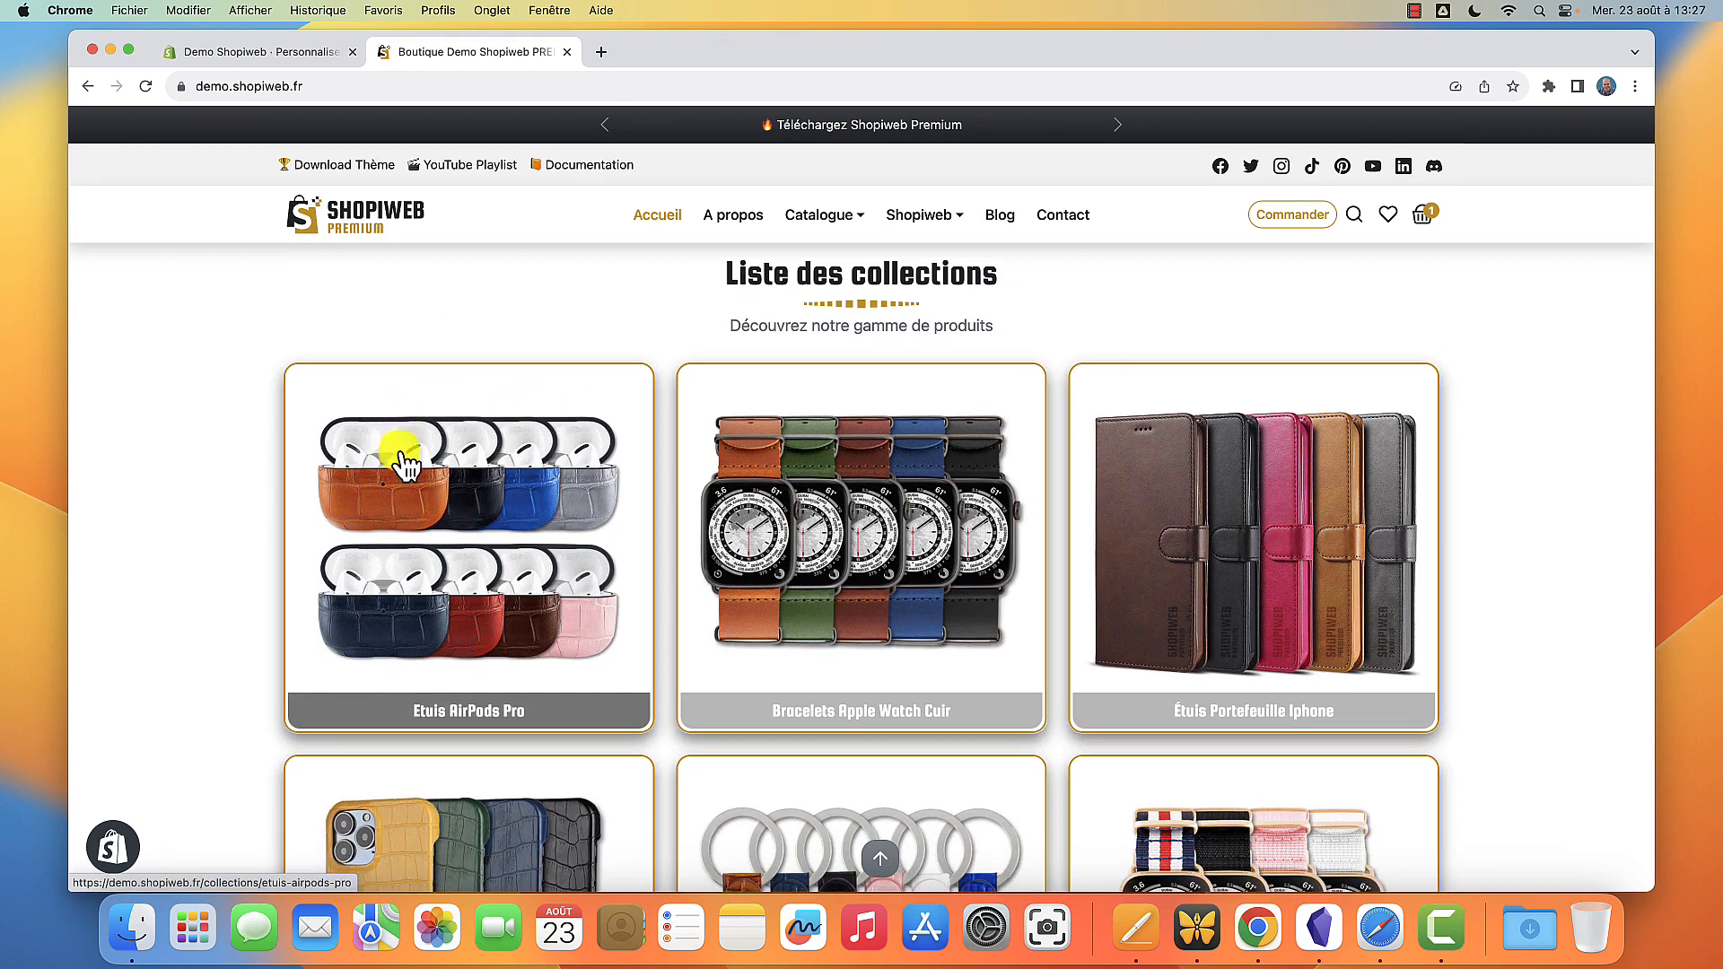
{"action": "scroll", "coordinate": [395, 449], "scroll_direction": "down", "scroll_amount": 2}
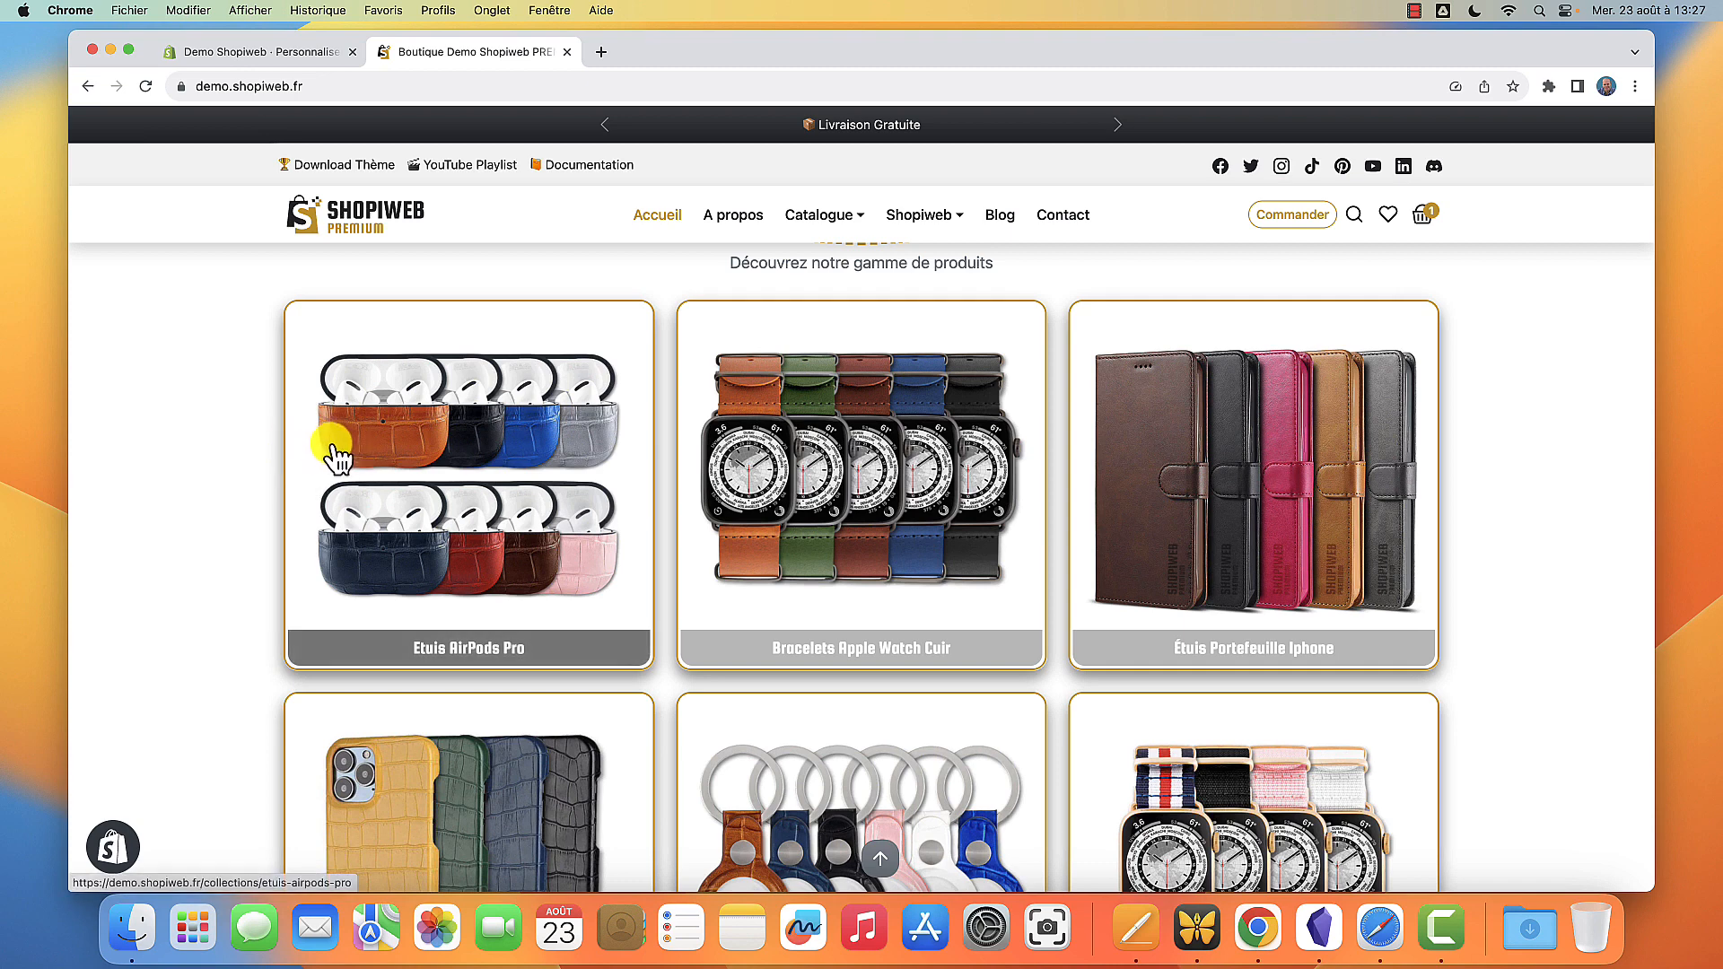
{"action": "scroll", "coordinate": [332, 449], "scroll_direction": "up", "scroll_amount": 4}
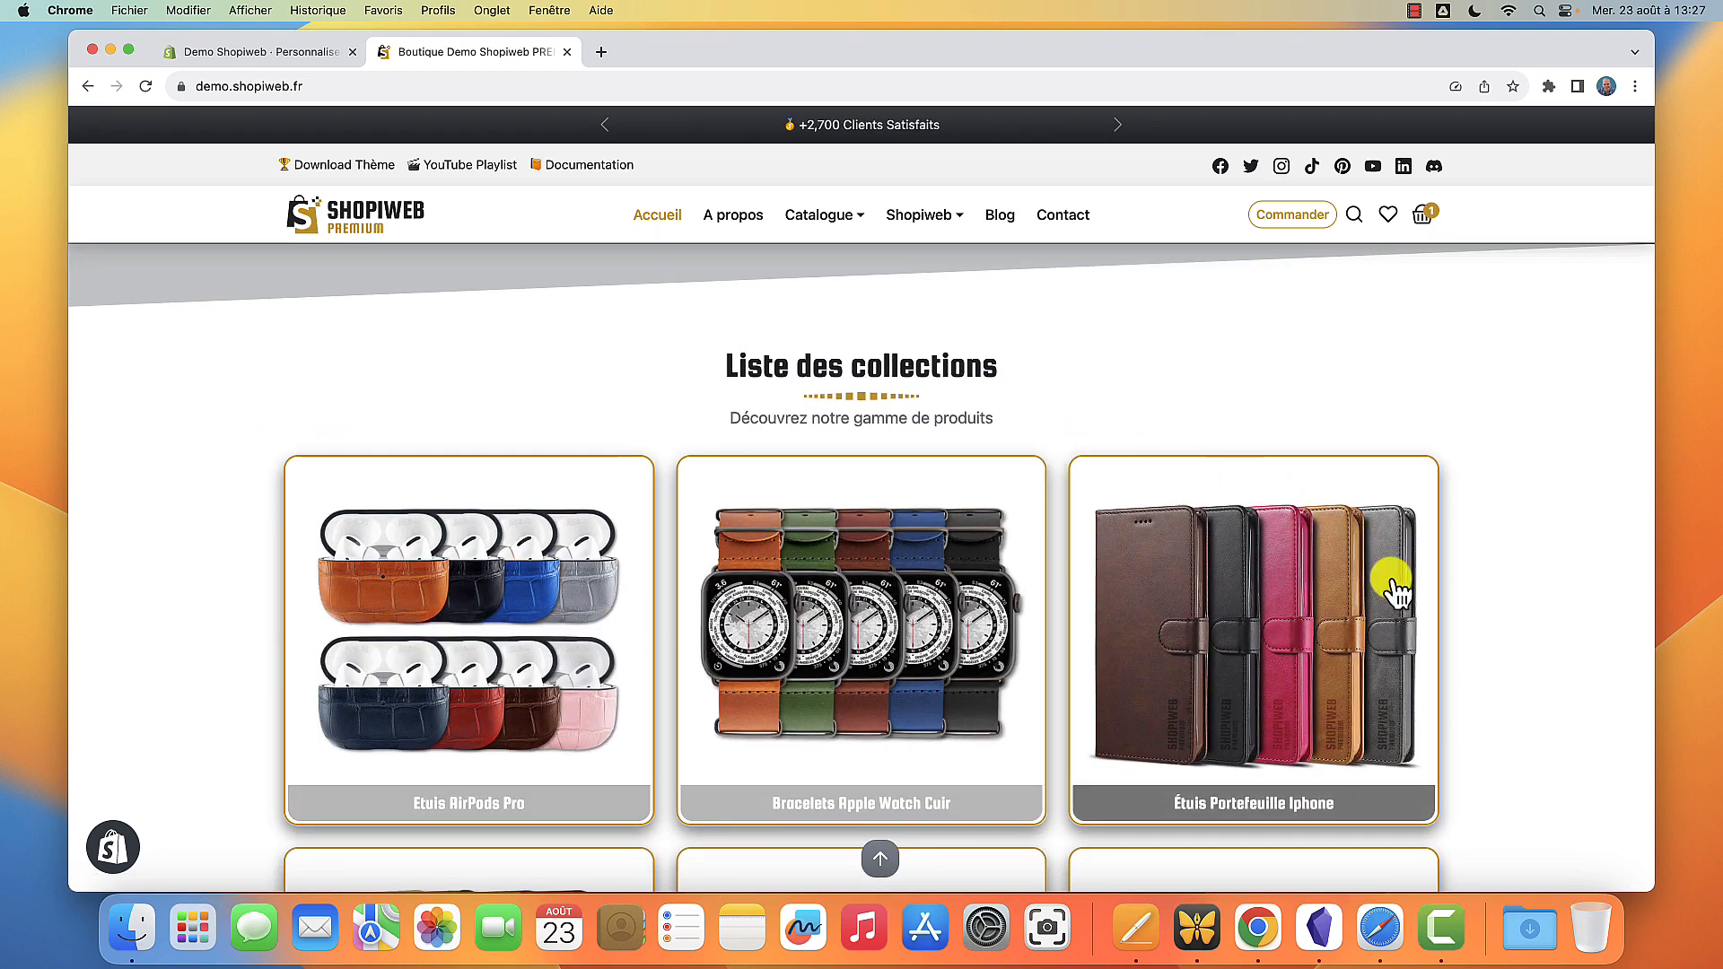
{"action": "scroll", "coordinate": [1465, 575], "scroll_direction": "down", "scroll_amount": 3}
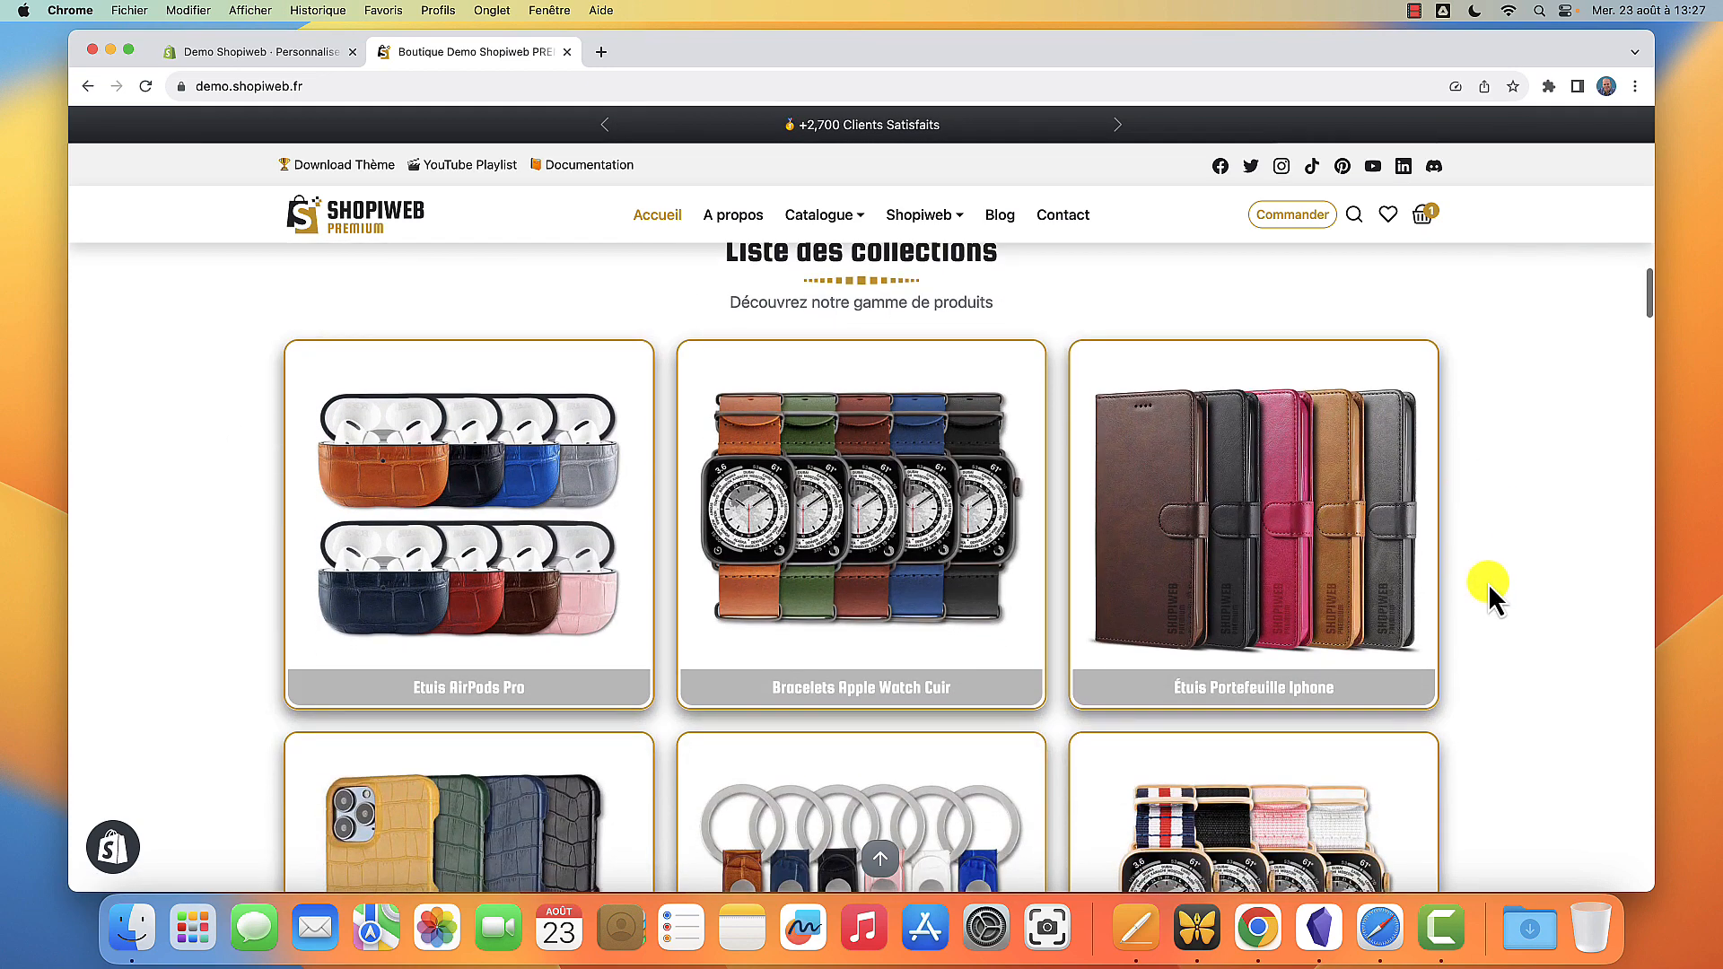
Step: Return to the theme editor and set the Liste des collections section's container to Conteneur
{"action": "left_click", "coordinate": [235, 55]}
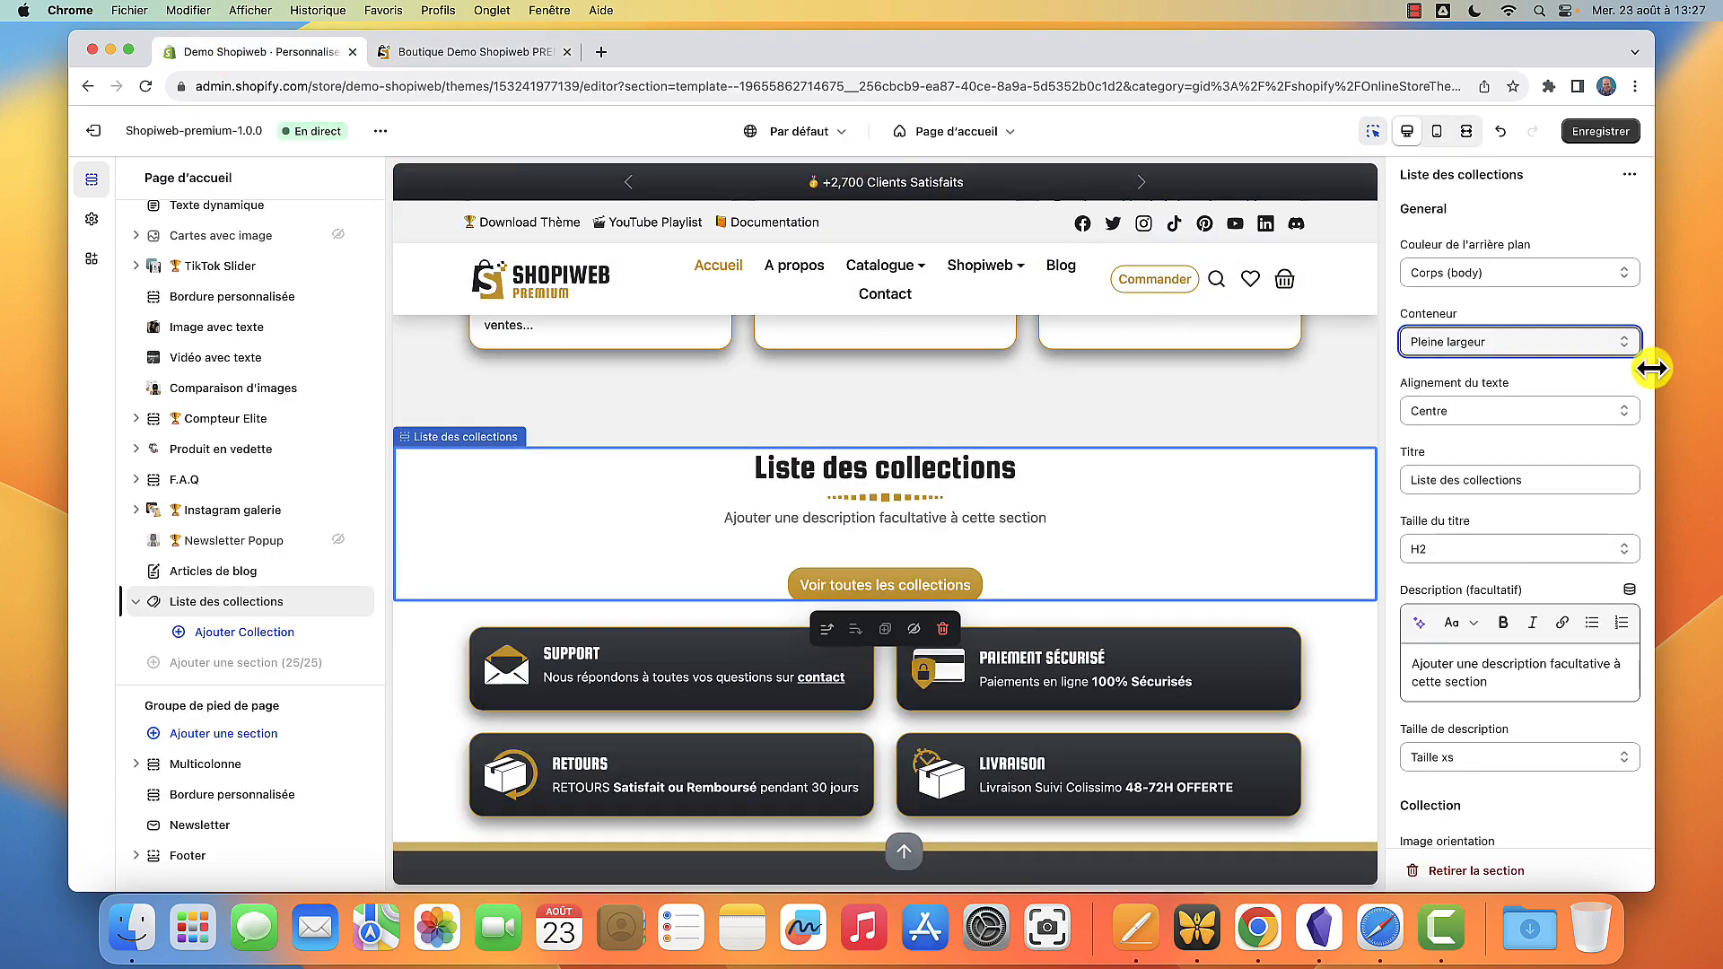
{"action": "left_click", "coordinate": [1585, 345]}
{"action": "left_click", "coordinate": [1542, 321]}
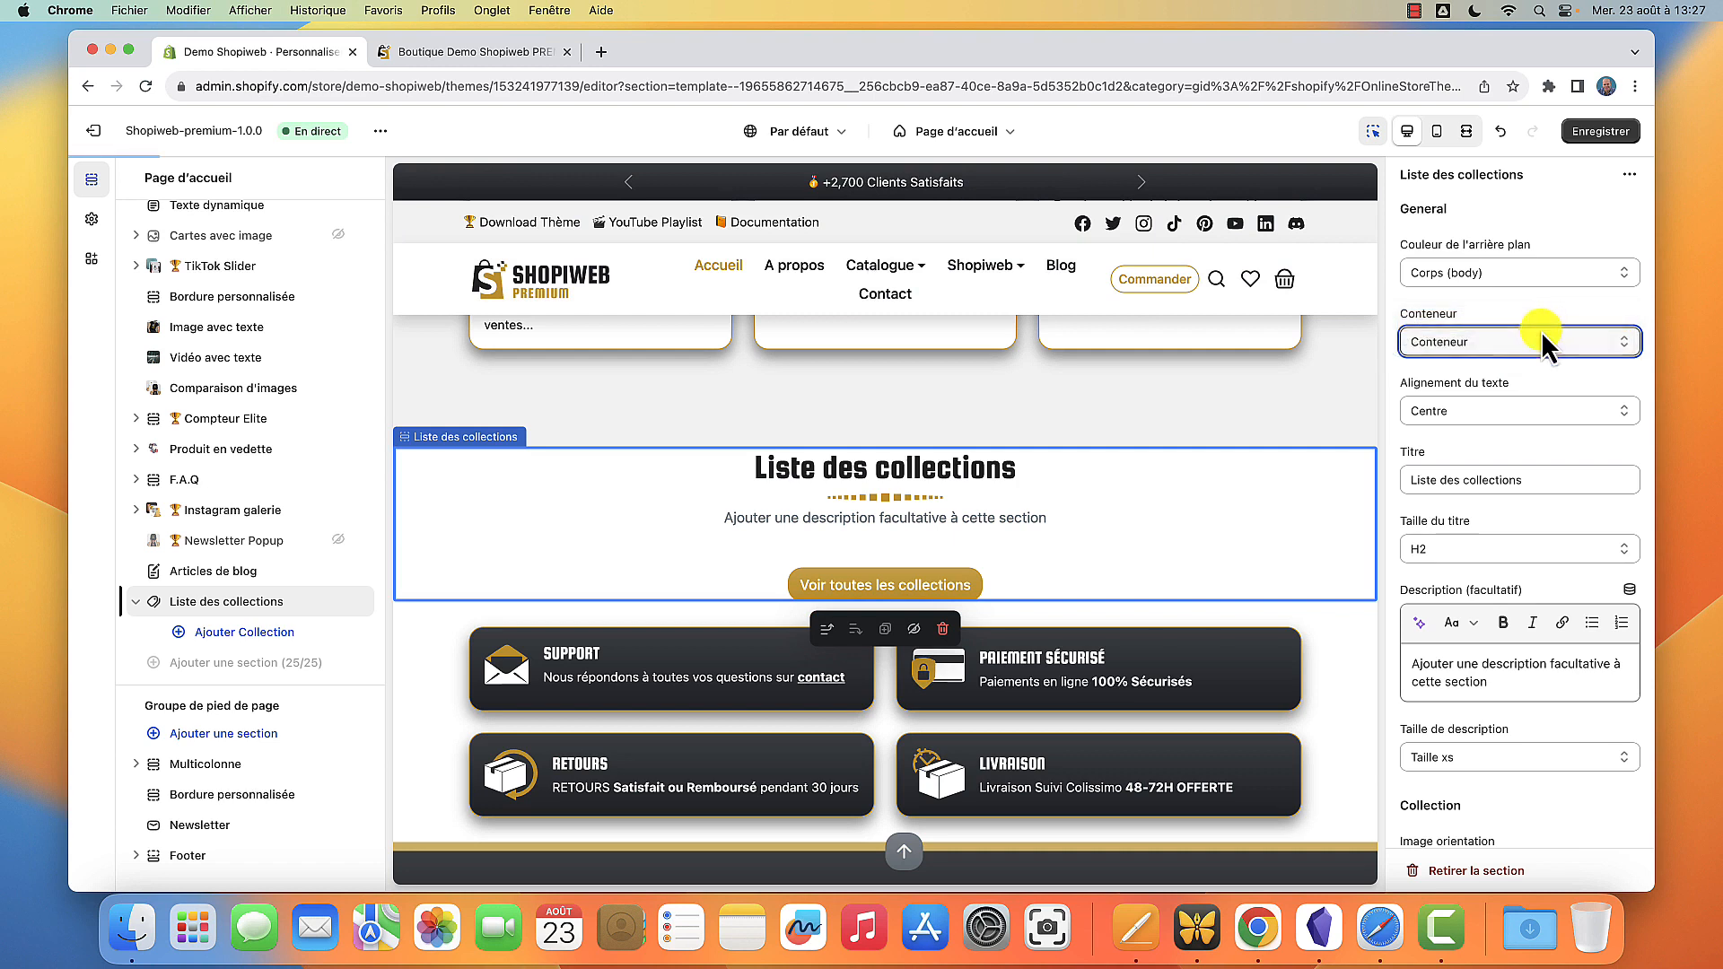
Step: Try the Gauche text alignment on the Liste des collections section, and return it to Centre
{"action": "left_click", "coordinate": [1484, 411]}
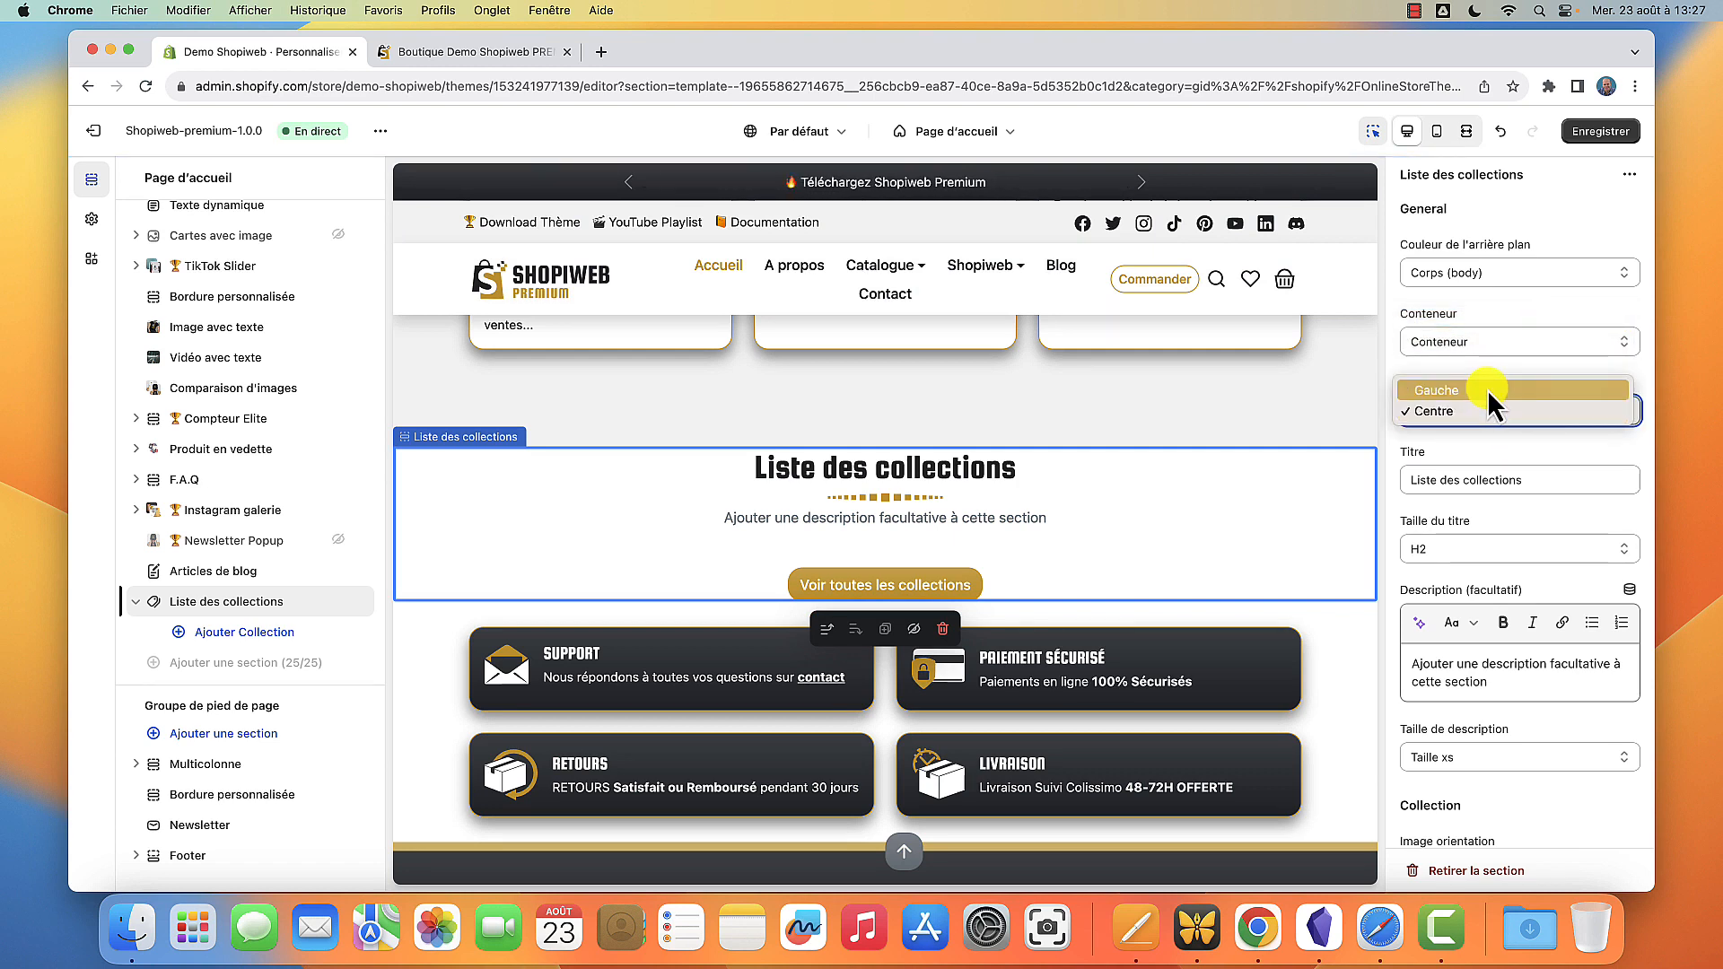
{"action": "left_click", "coordinate": [1488, 390]}
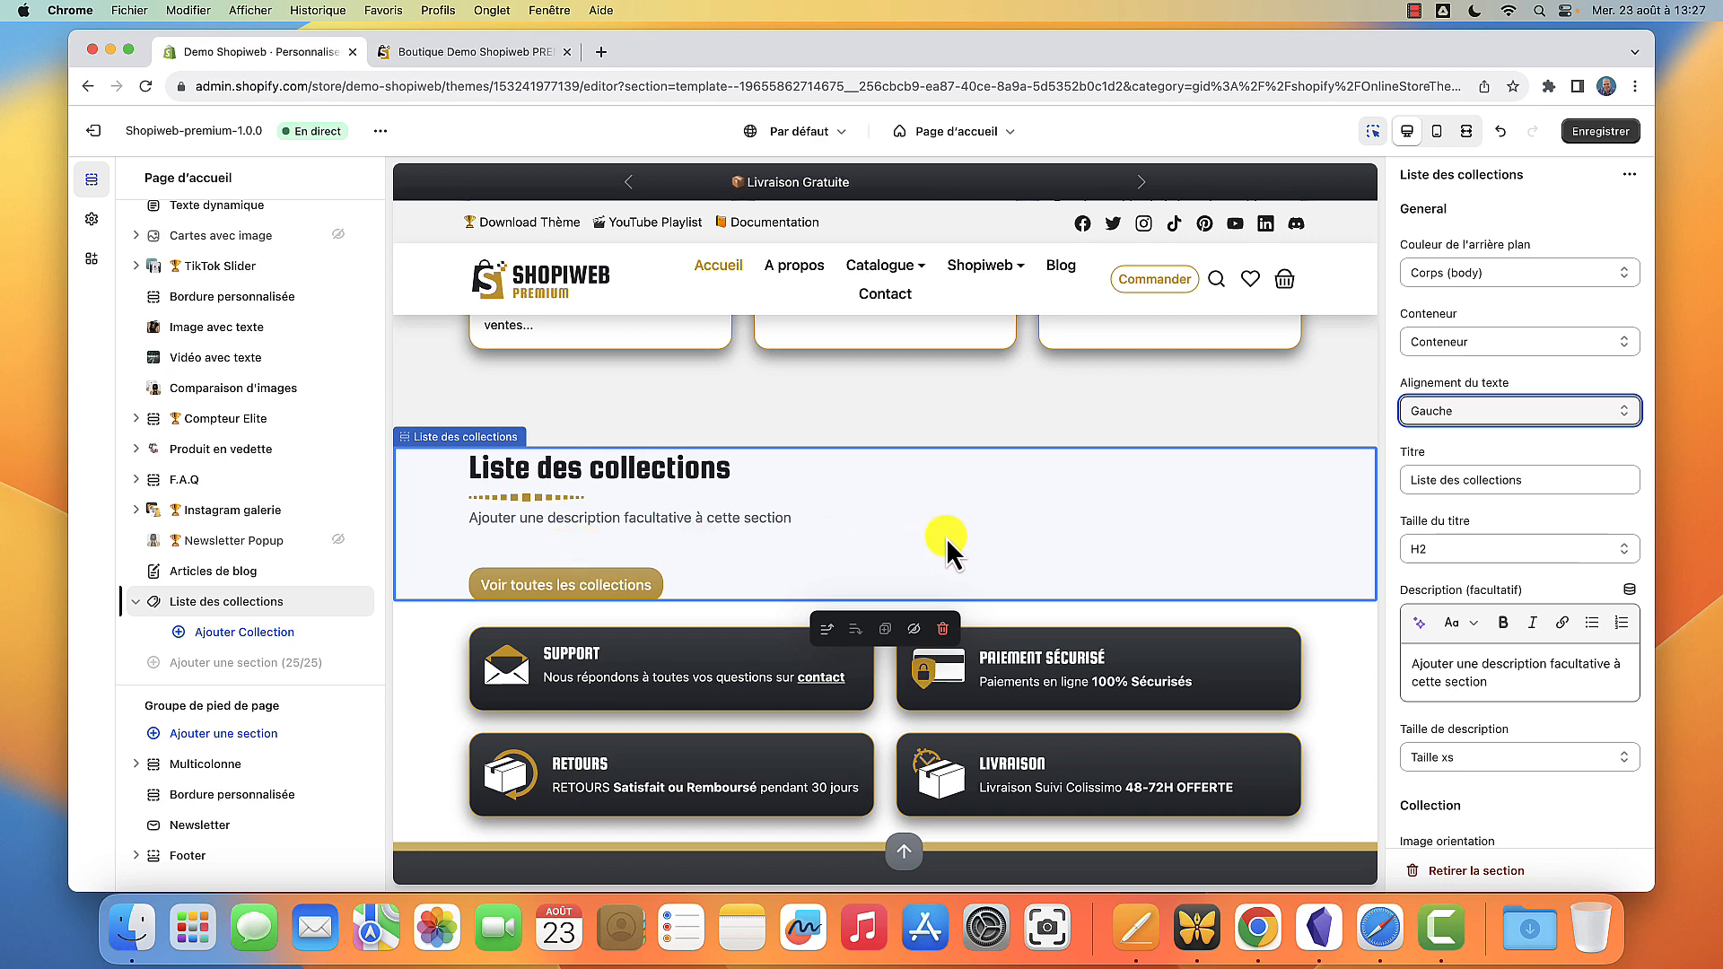
{"action": "scroll", "coordinate": [946, 537], "scroll_direction": "up", "scroll_amount": 7}
{"action": "scroll", "coordinate": [948, 539], "scroll_direction": "down", "scroll_amount": 7}
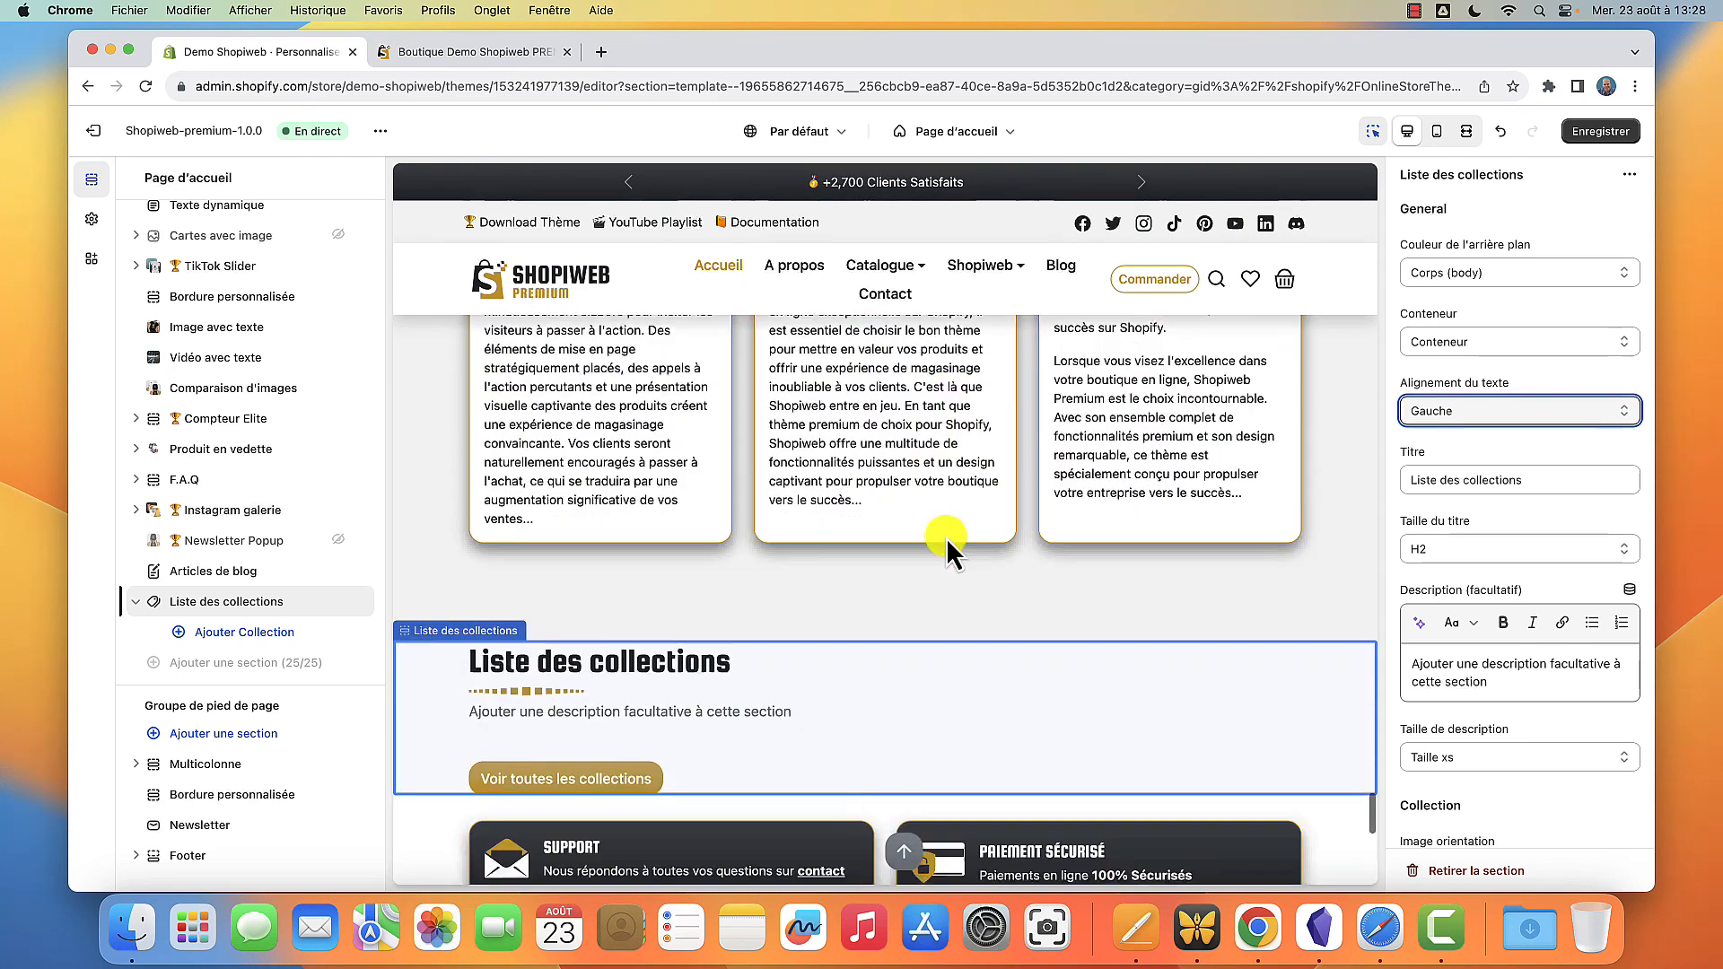
{"action": "left_click", "coordinate": [1451, 413]}
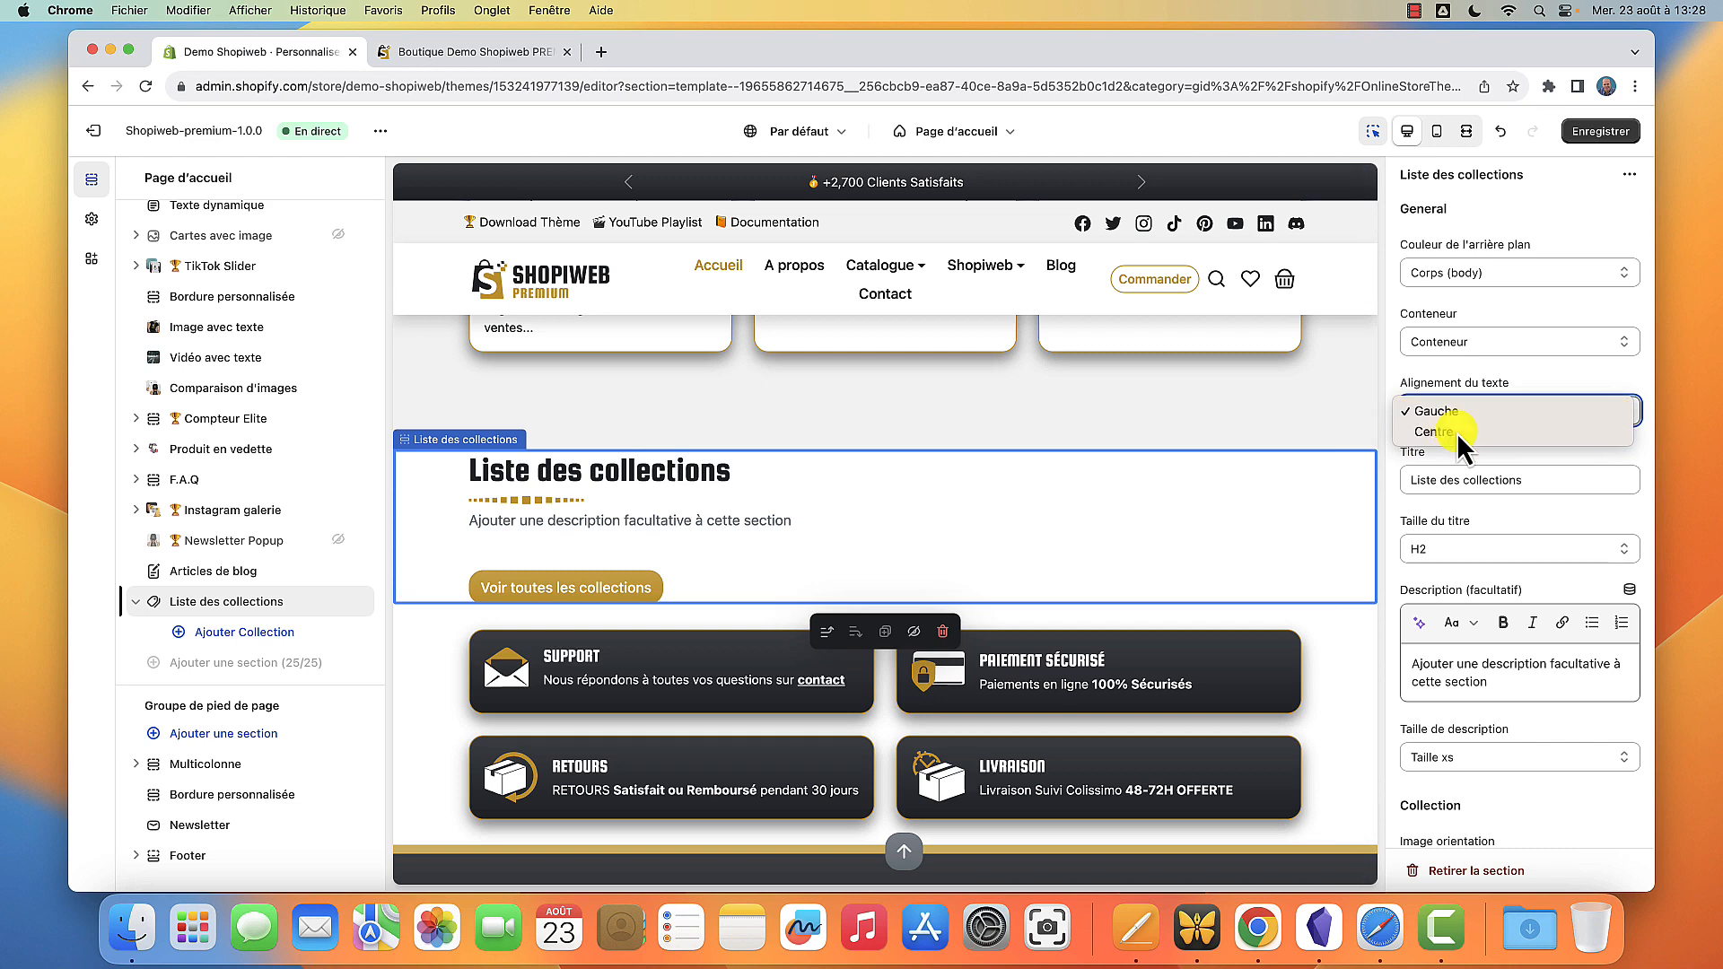
{"action": "left_click", "coordinate": [1456, 433]}
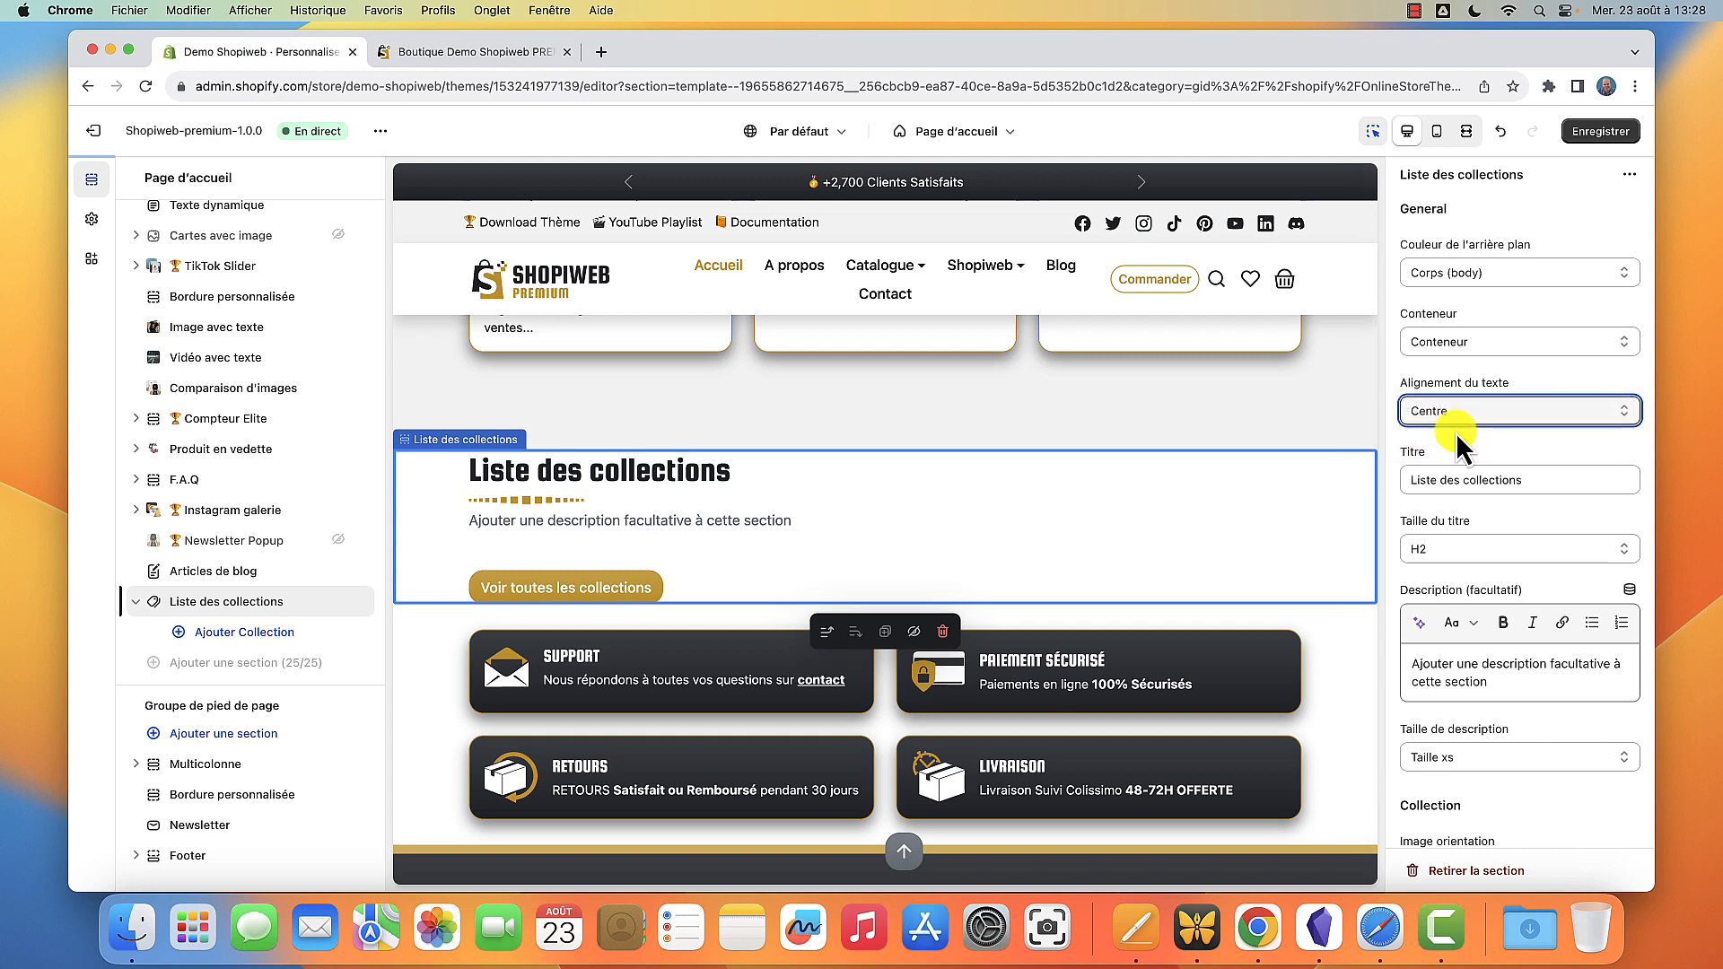
Step: Replace the section's title with "Découvrez nos collections best-seller"
{"action": "left_click", "coordinate": [1530, 478]}
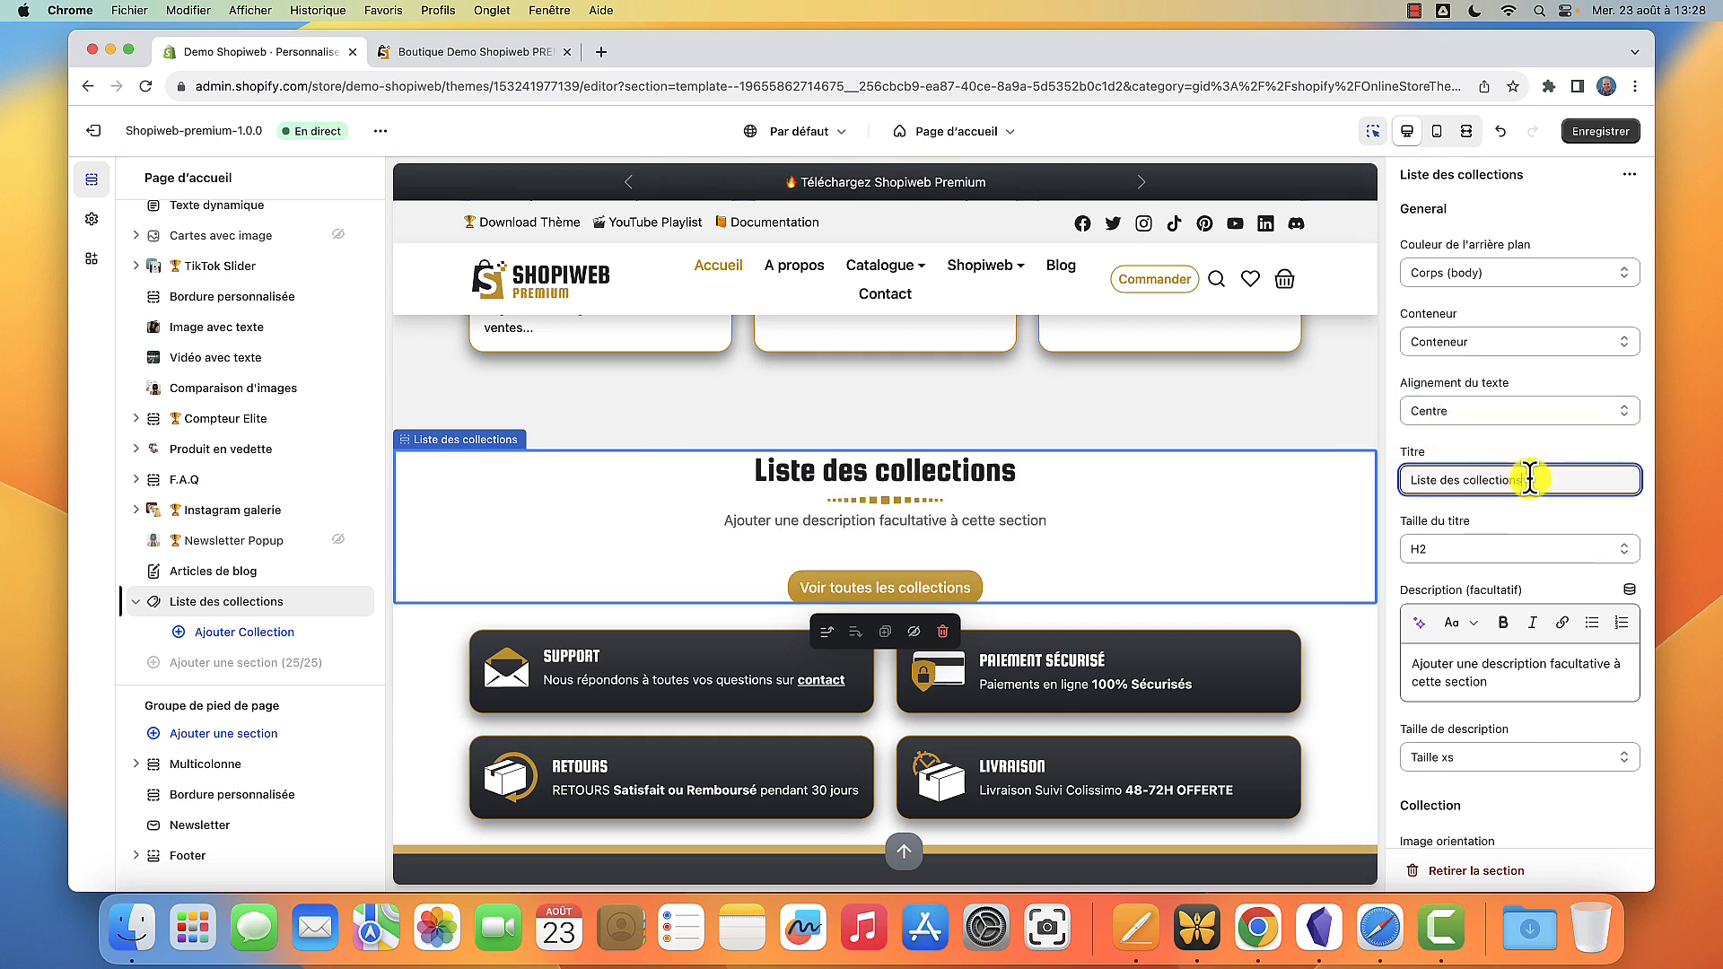
{"action": "key", "text": "super+a"}
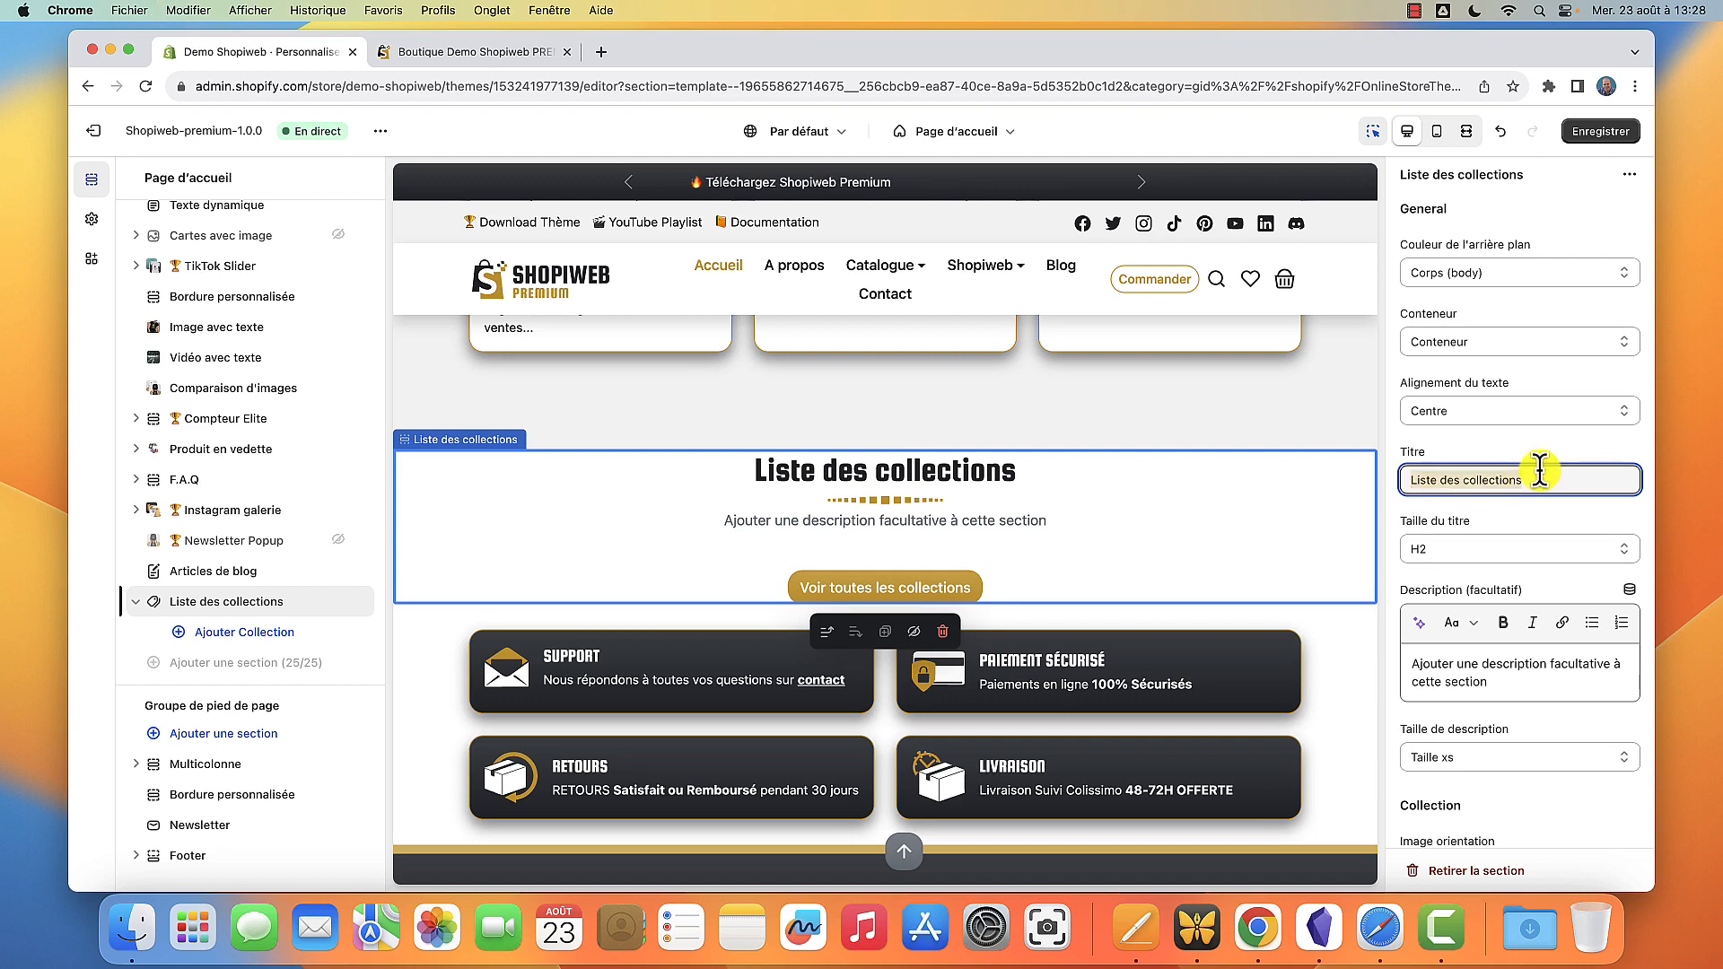
{"action": "type", "text": "Découvrez"}
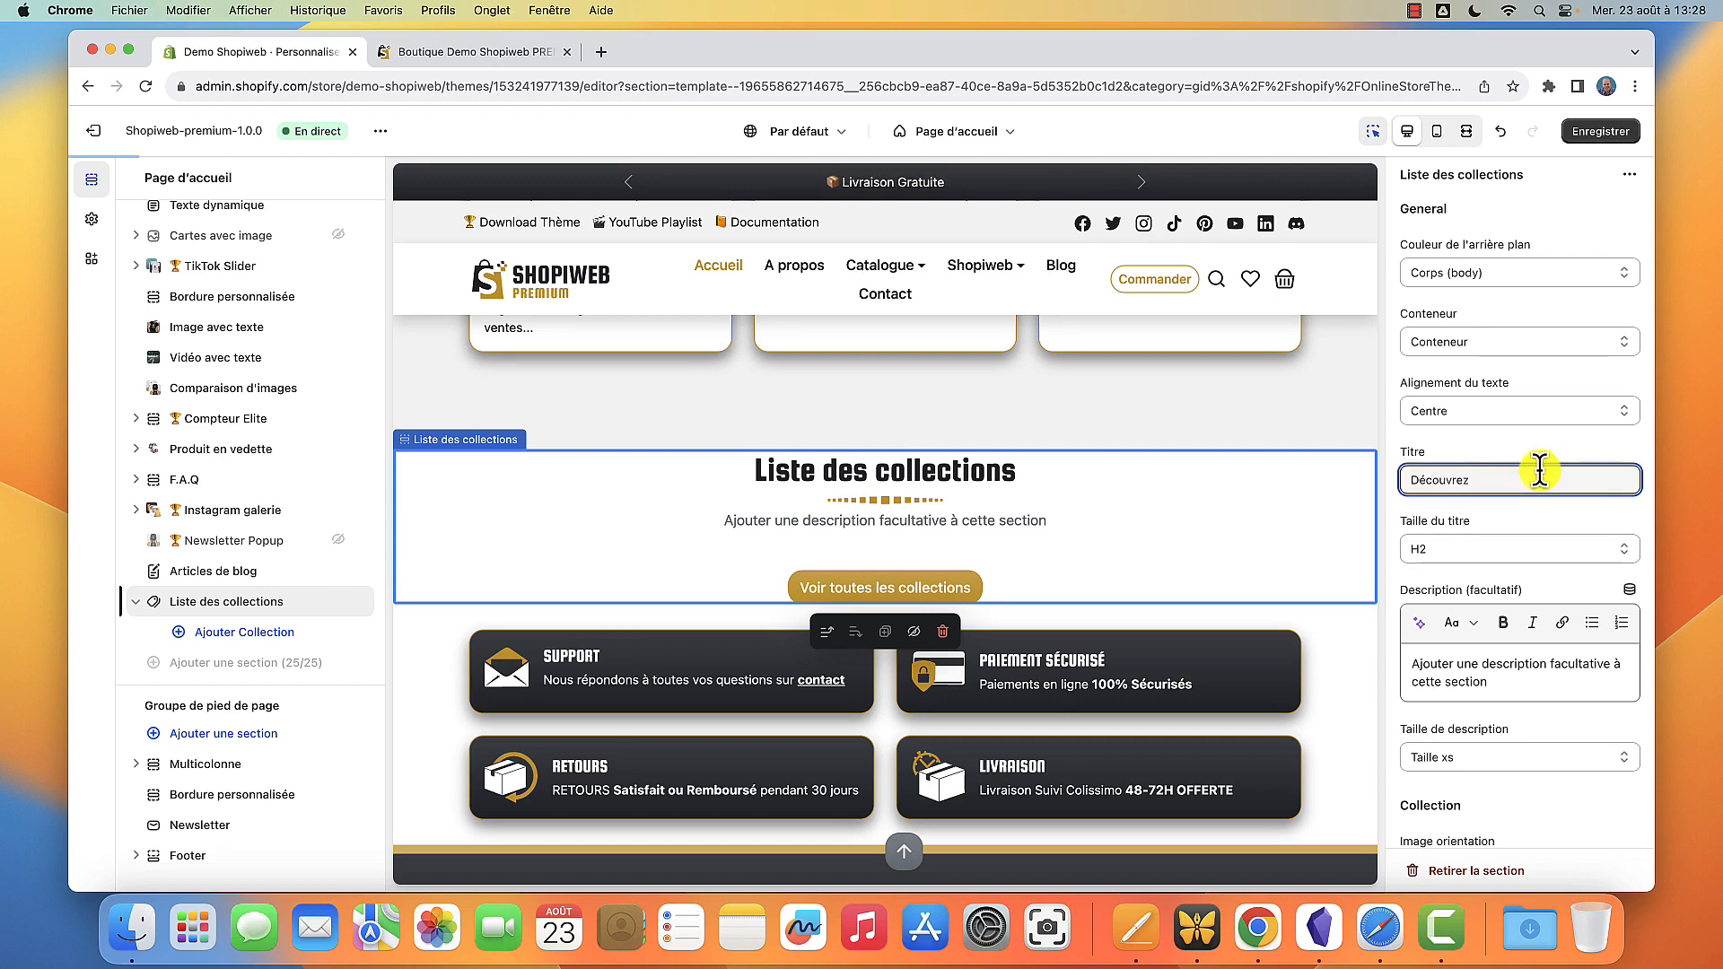
{"action": "type", "text": " nos colle"}
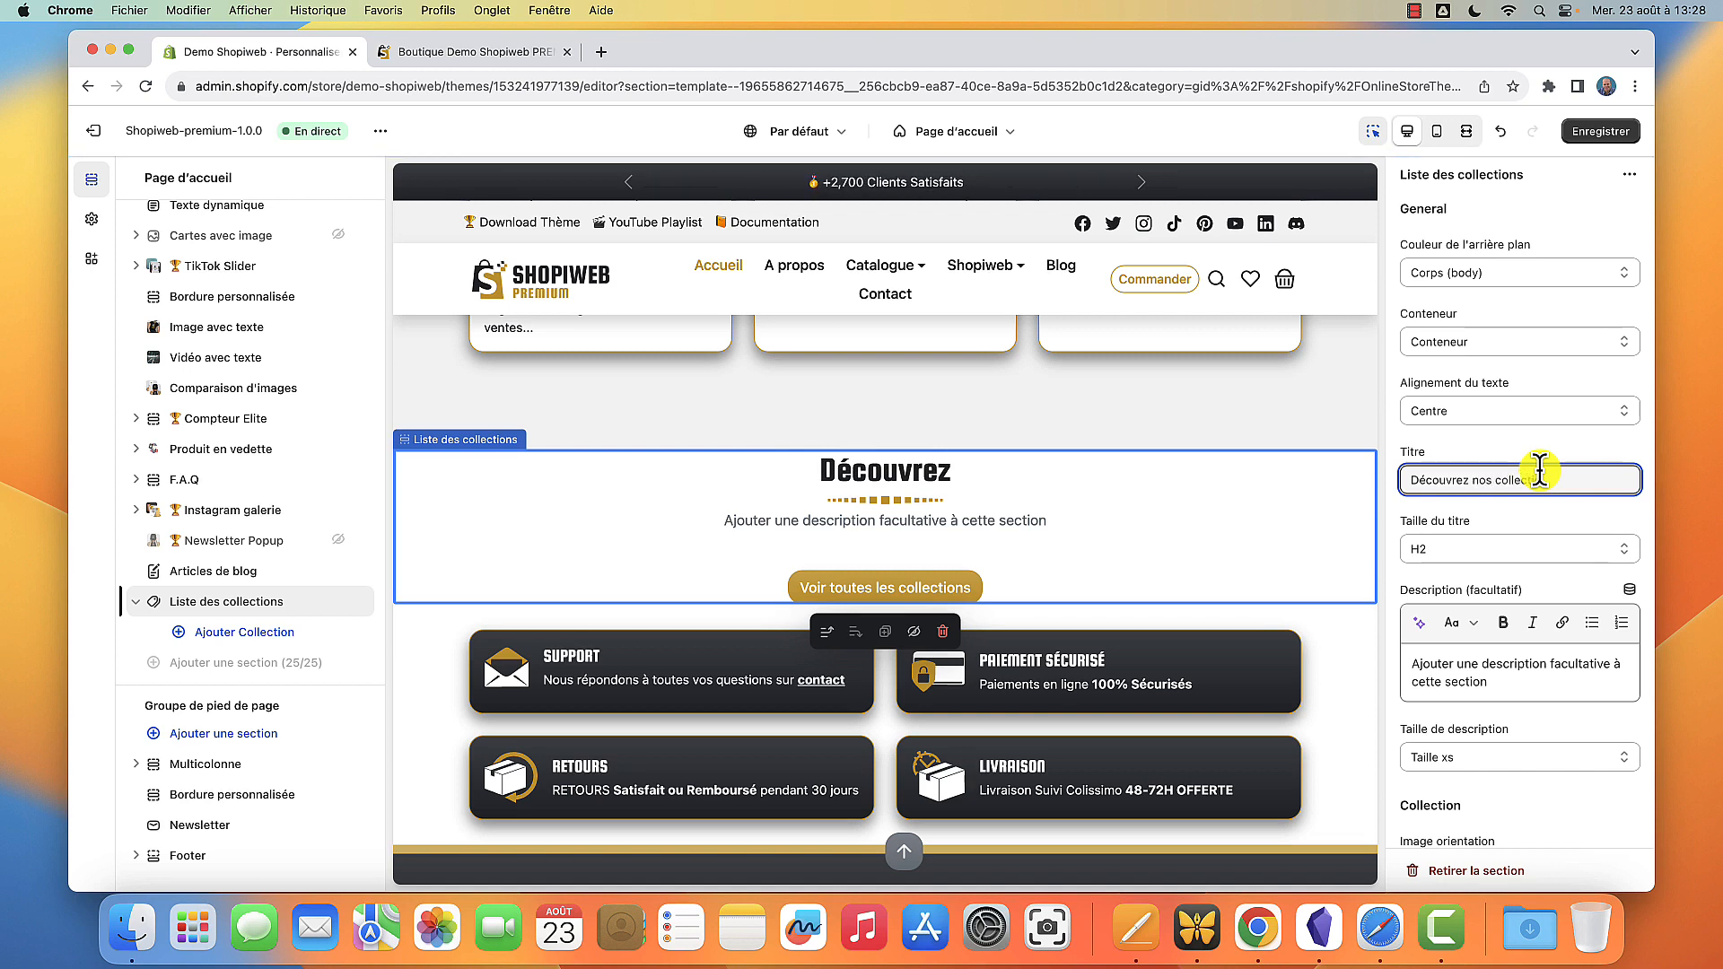
{"action": "type", "text": "ctions bes"}
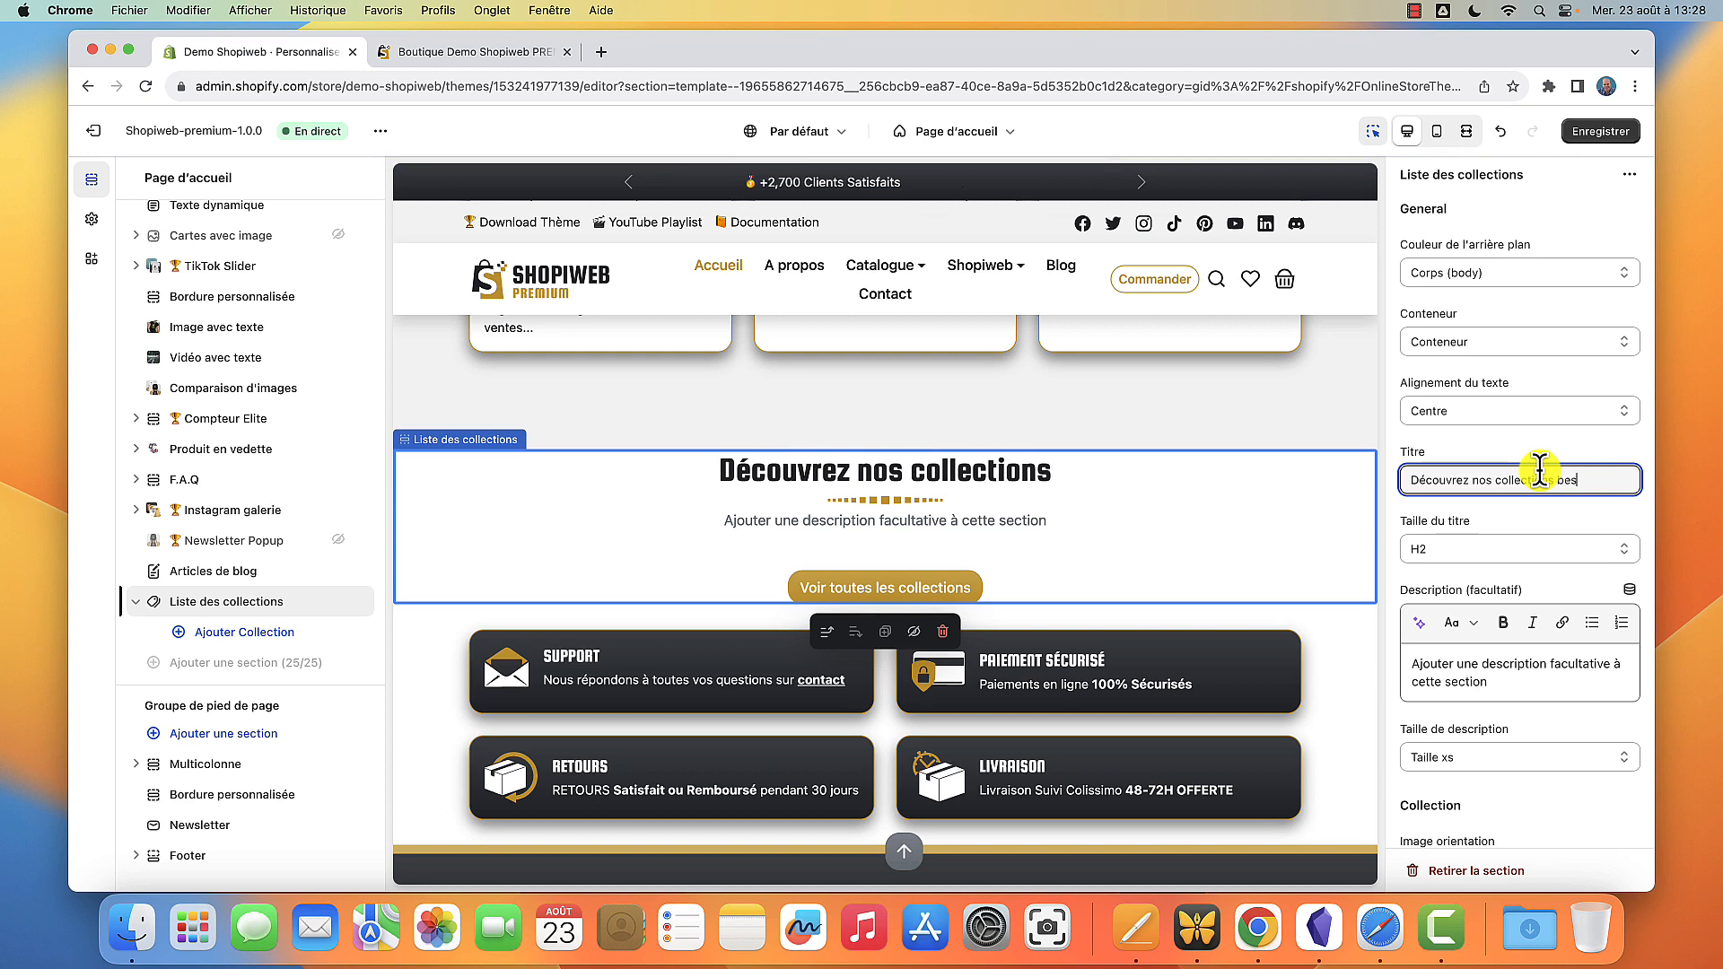
{"action": "type", "text": "t-seller"}
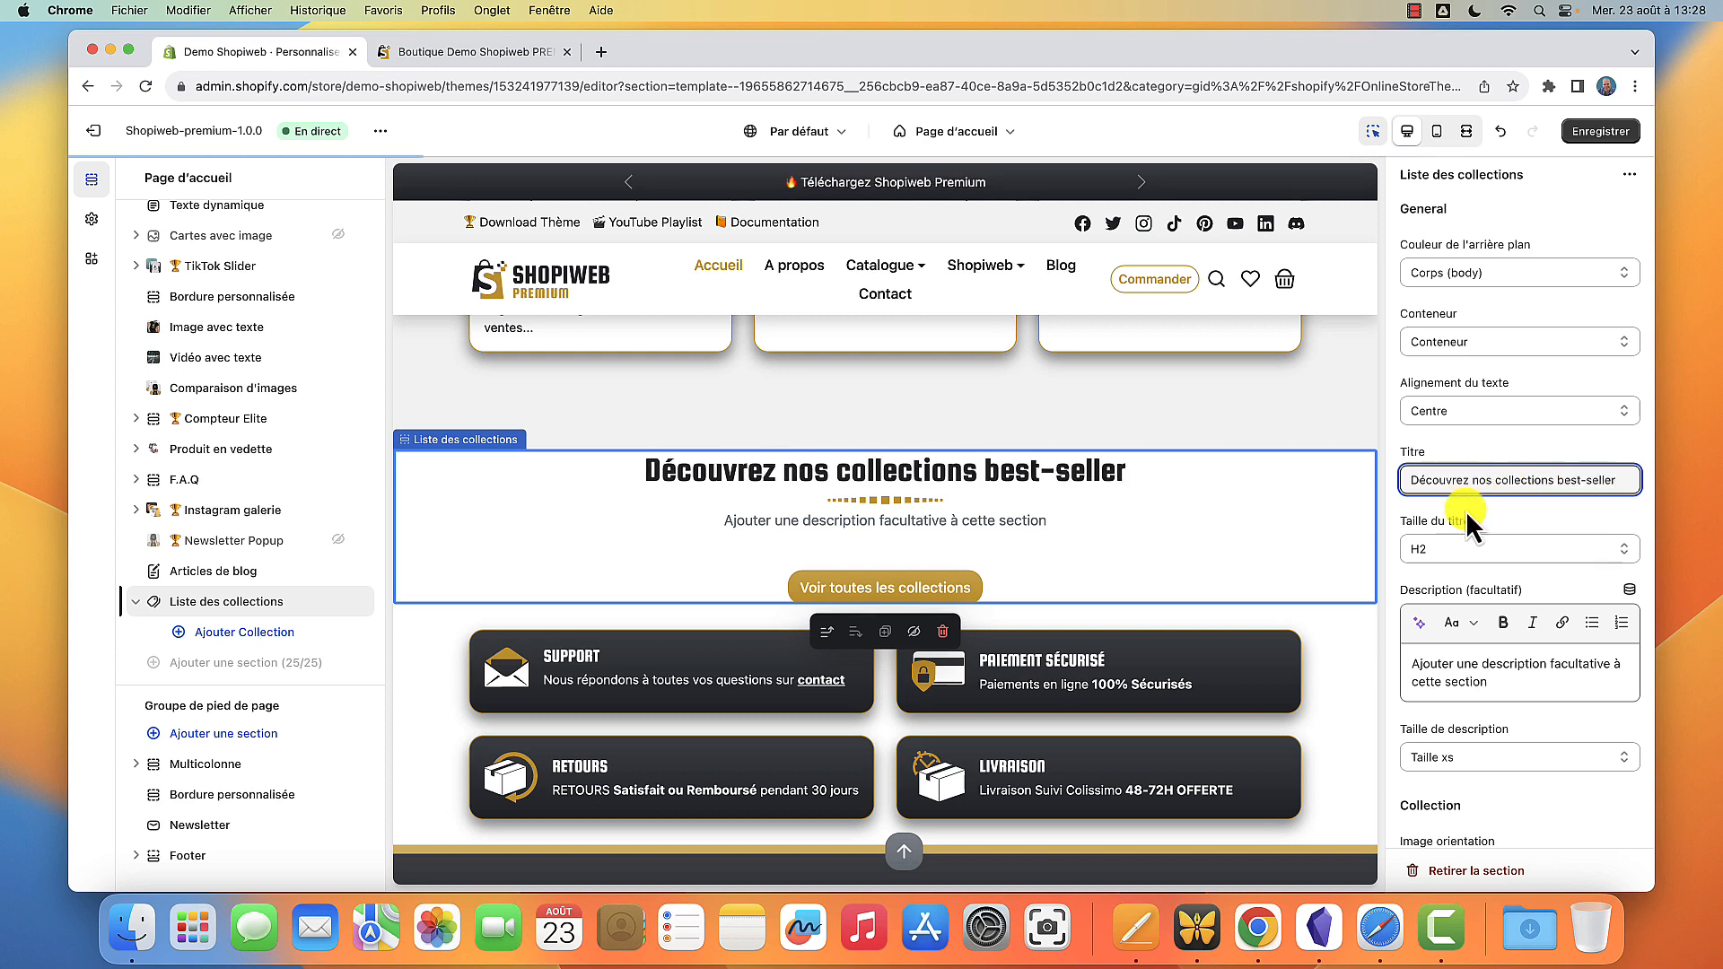
Step: Try the title sizes H1 and H6 on the section heading, and return it to H2
{"action": "left_click", "coordinate": [1472, 521]}
{"action": "left_click", "coordinate": [1518, 544]}
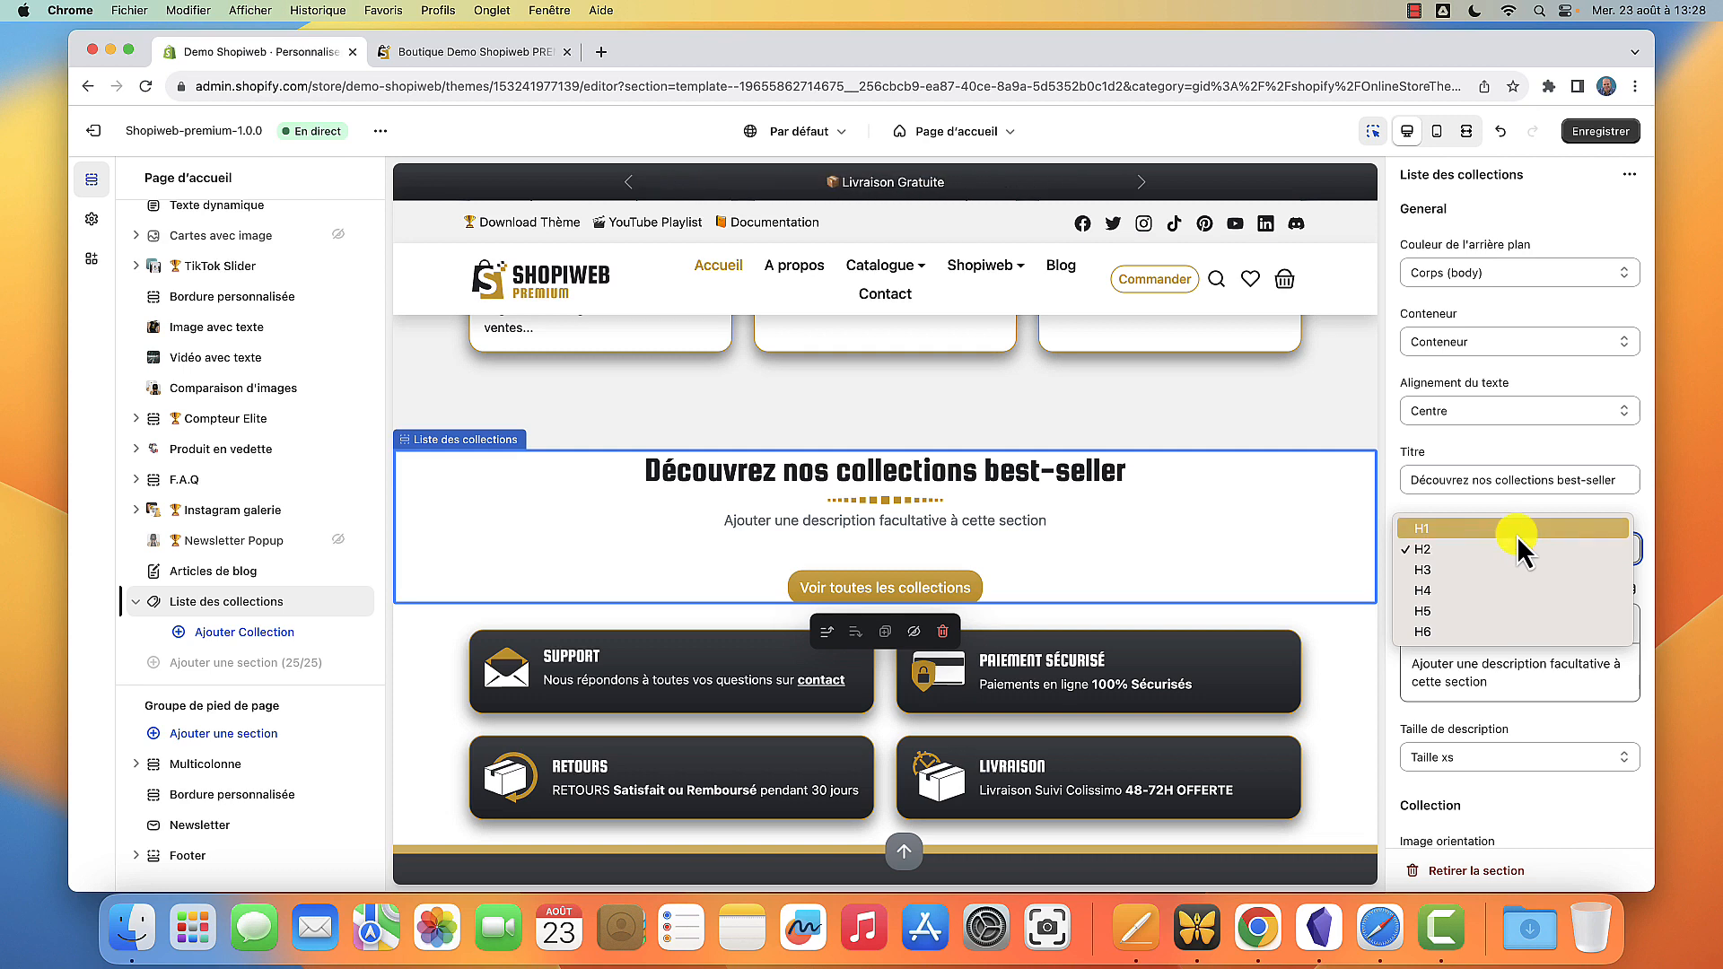
{"action": "left_click", "coordinate": [1495, 531]}
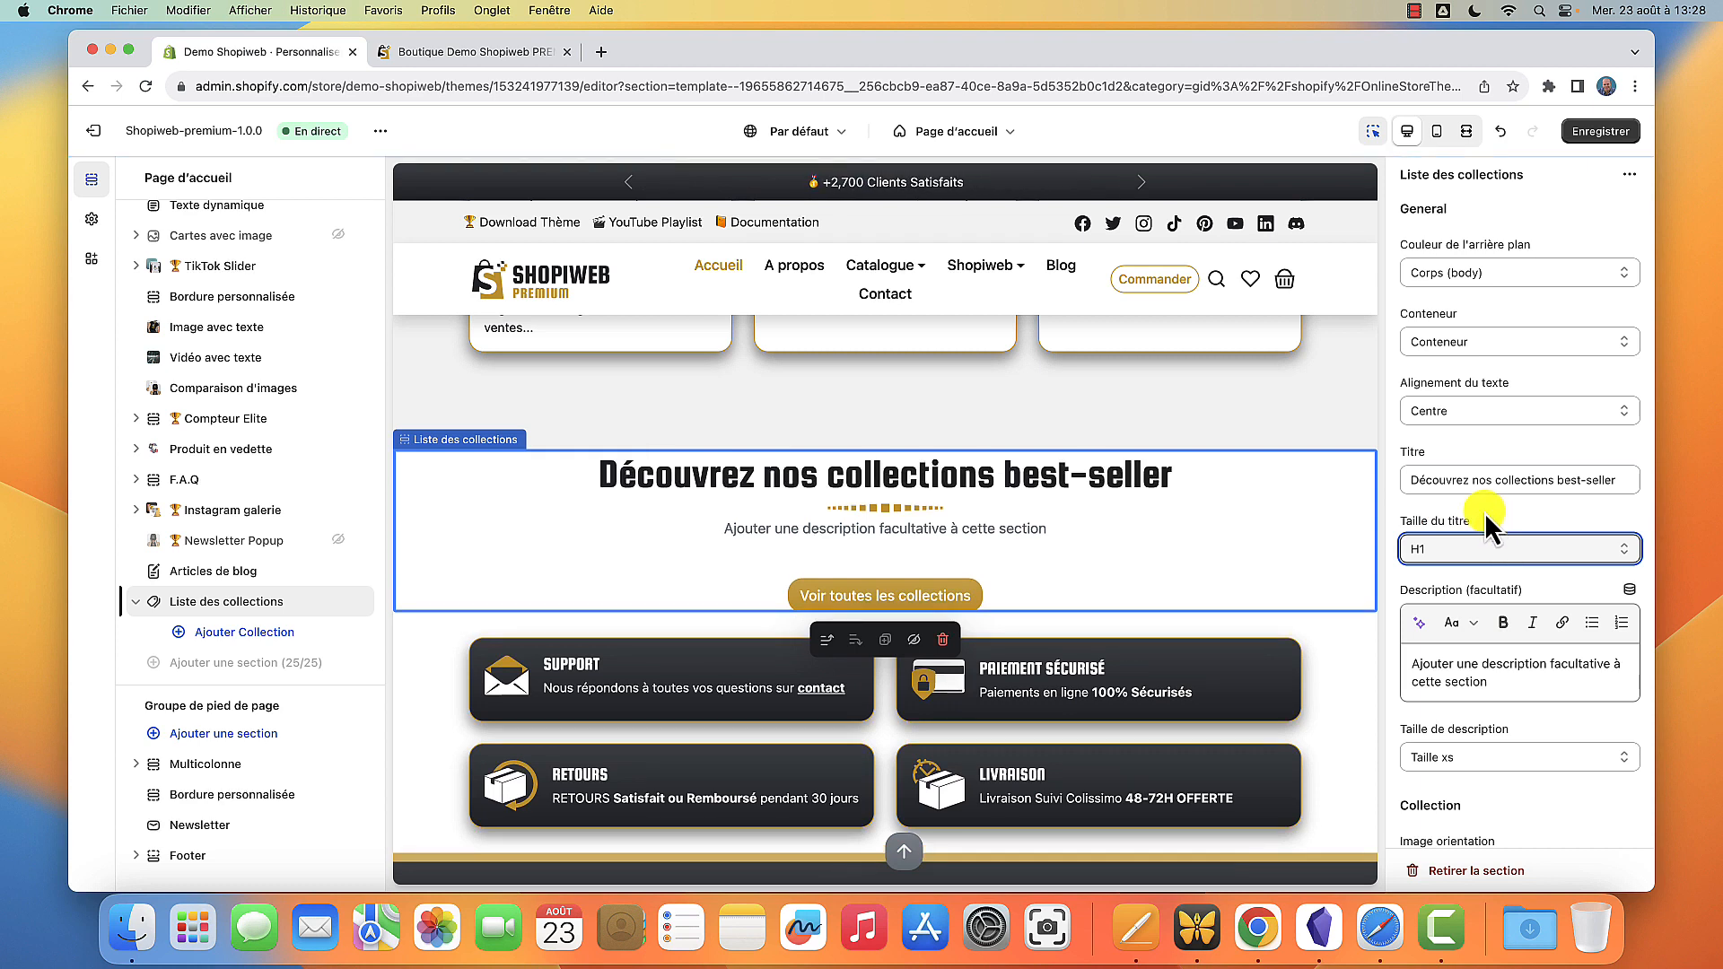
{"action": "left_click", "coordinate": [1472, 545]}
{"action": "left_click", "coordinate": [1463, 568]}
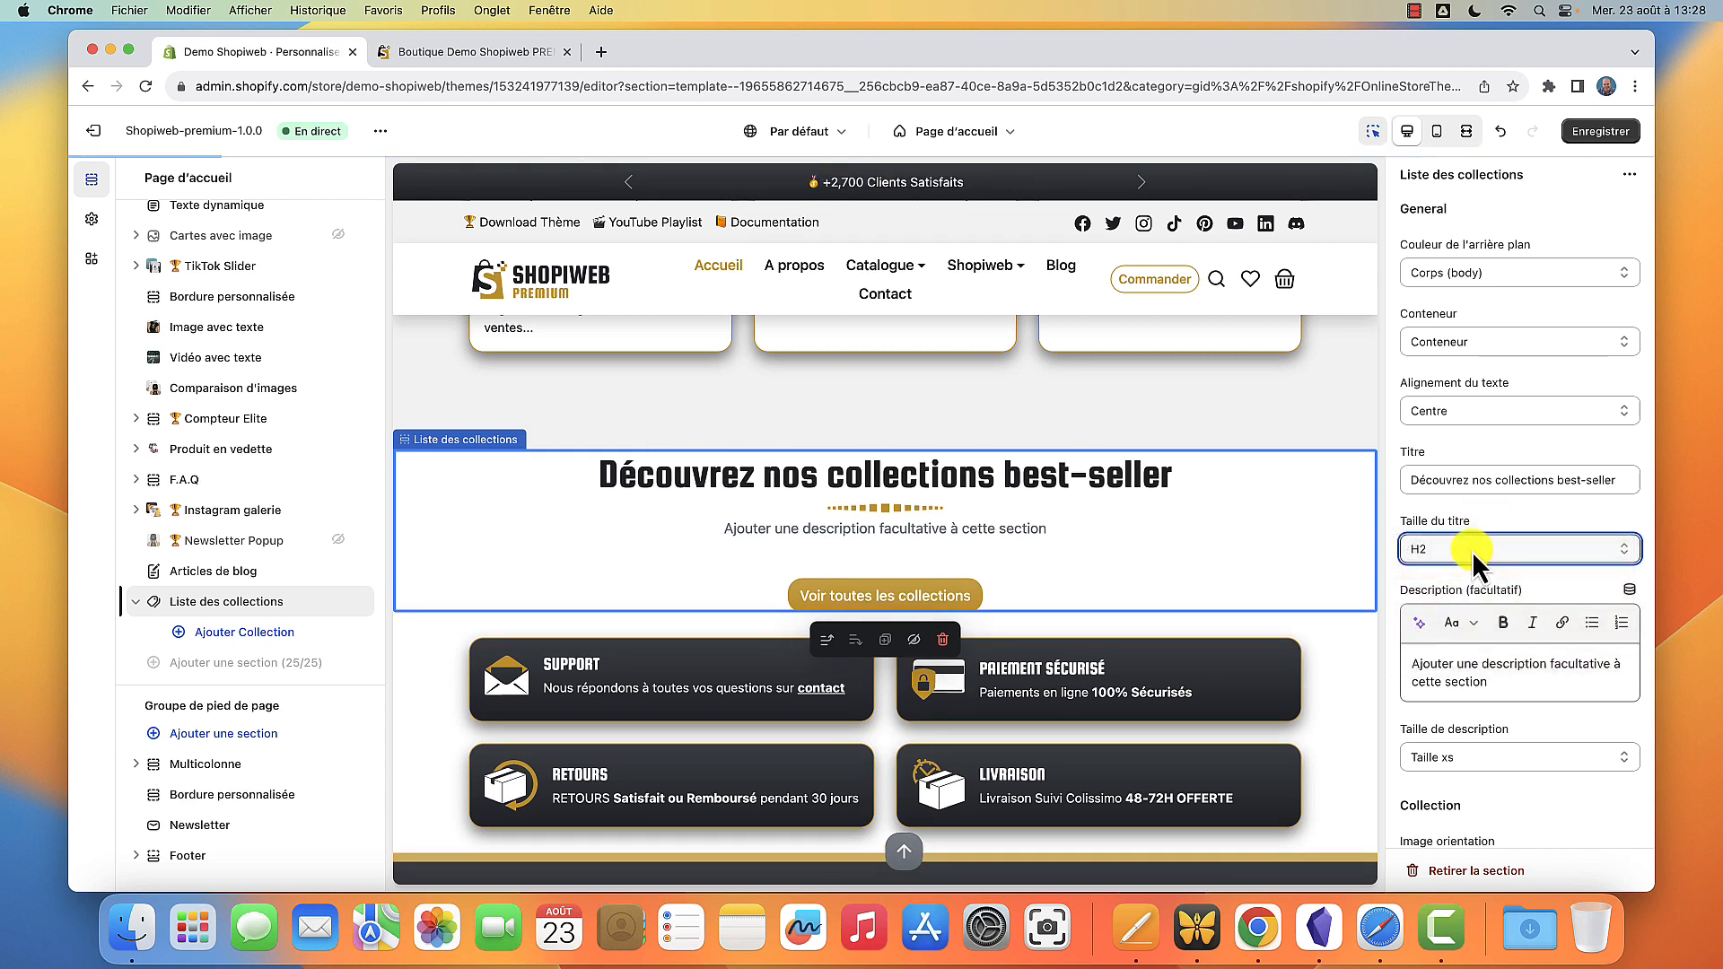
{"action": "left_click", "coordinate": [1472, 551]}
{"action": "left_click", "coordinate": [1458, 636]}
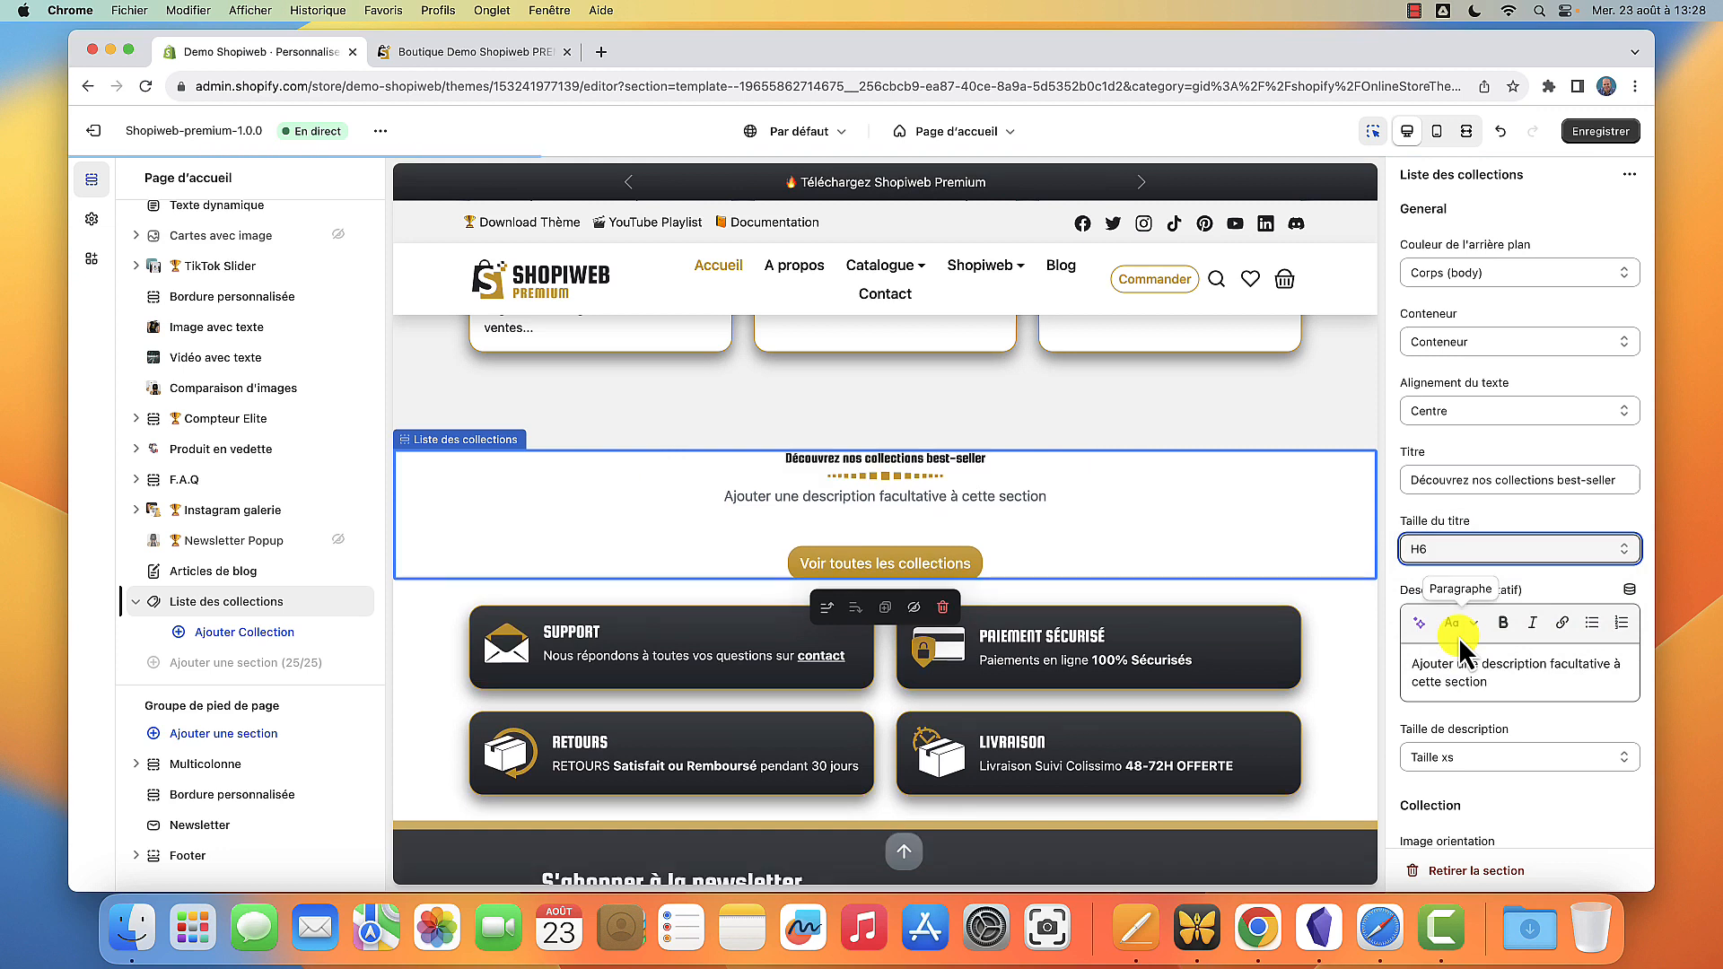
{"action": "left_click", "coordinate": [1483, 548]}
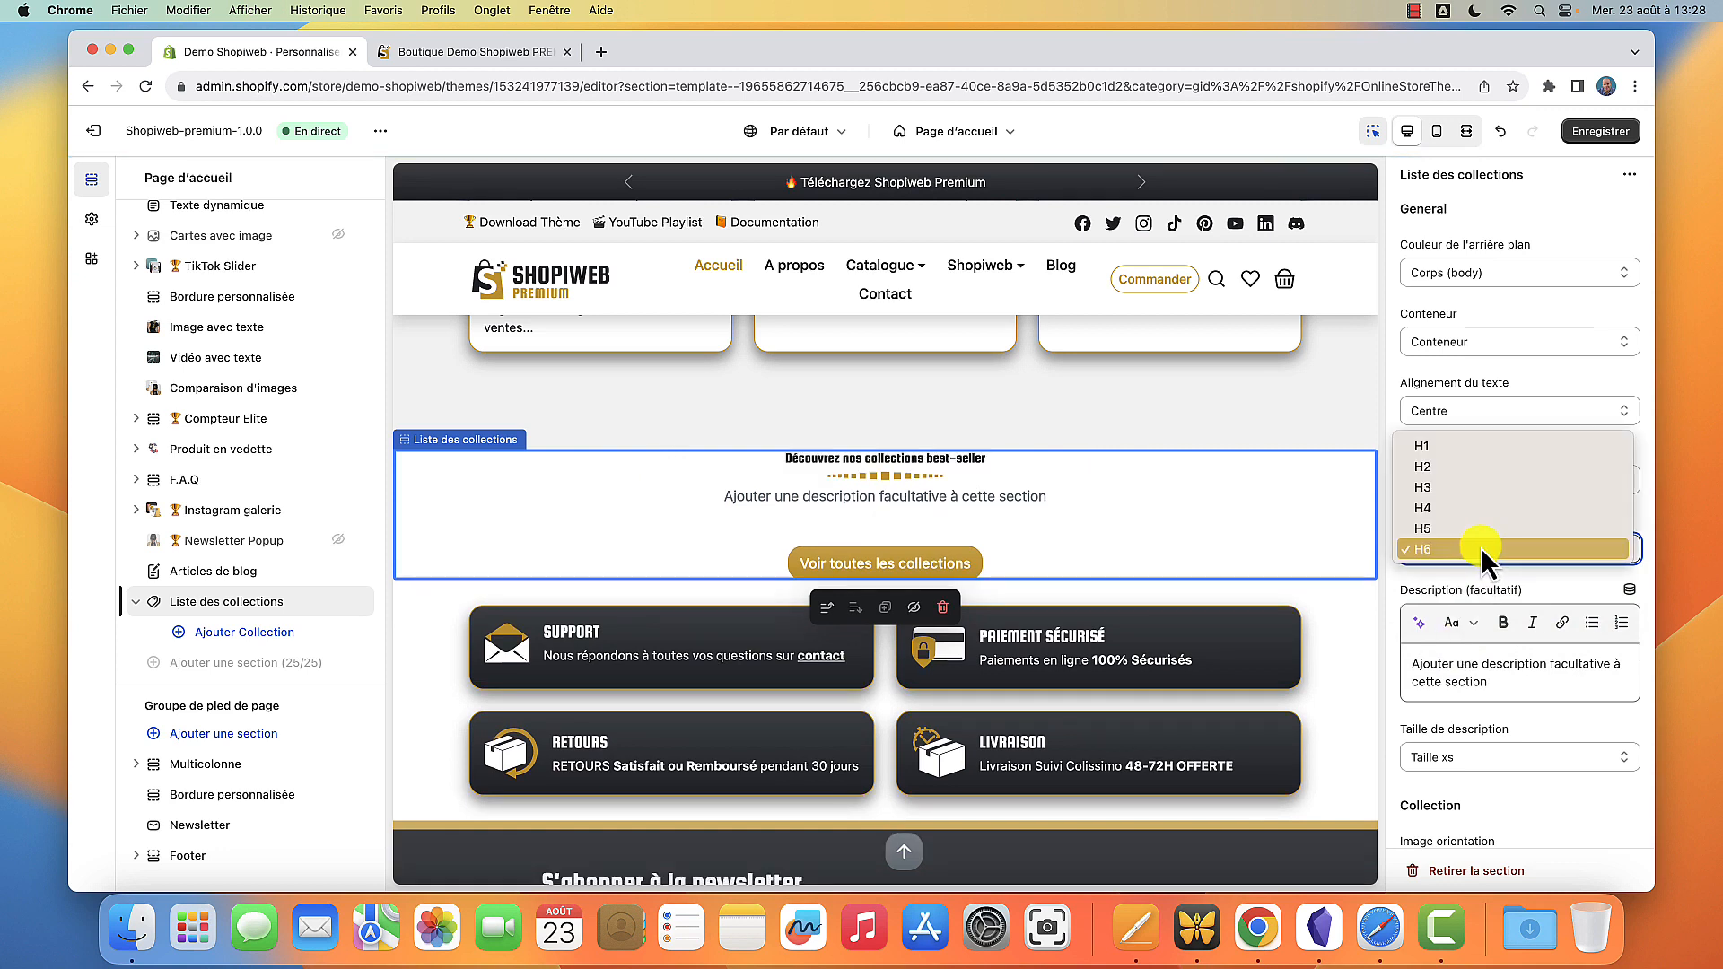
{"action": "left_click", "coordinate": [1489, 469]}
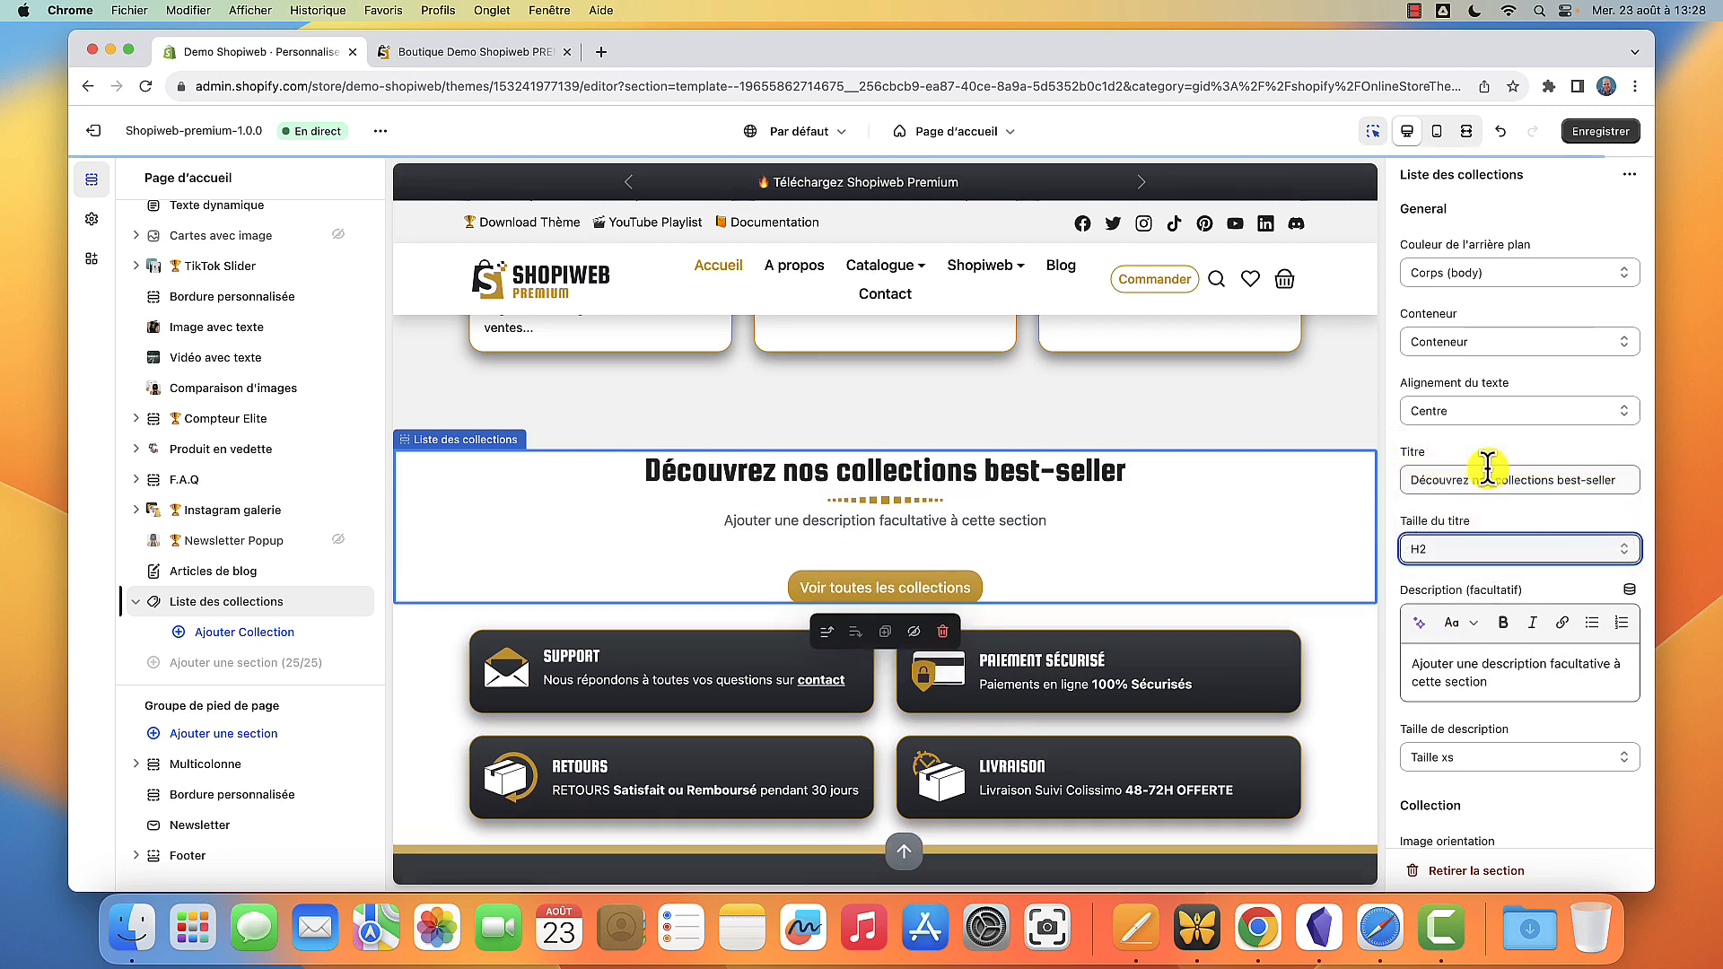
{"action": "left_click", "coordinate": [1450, 557]}
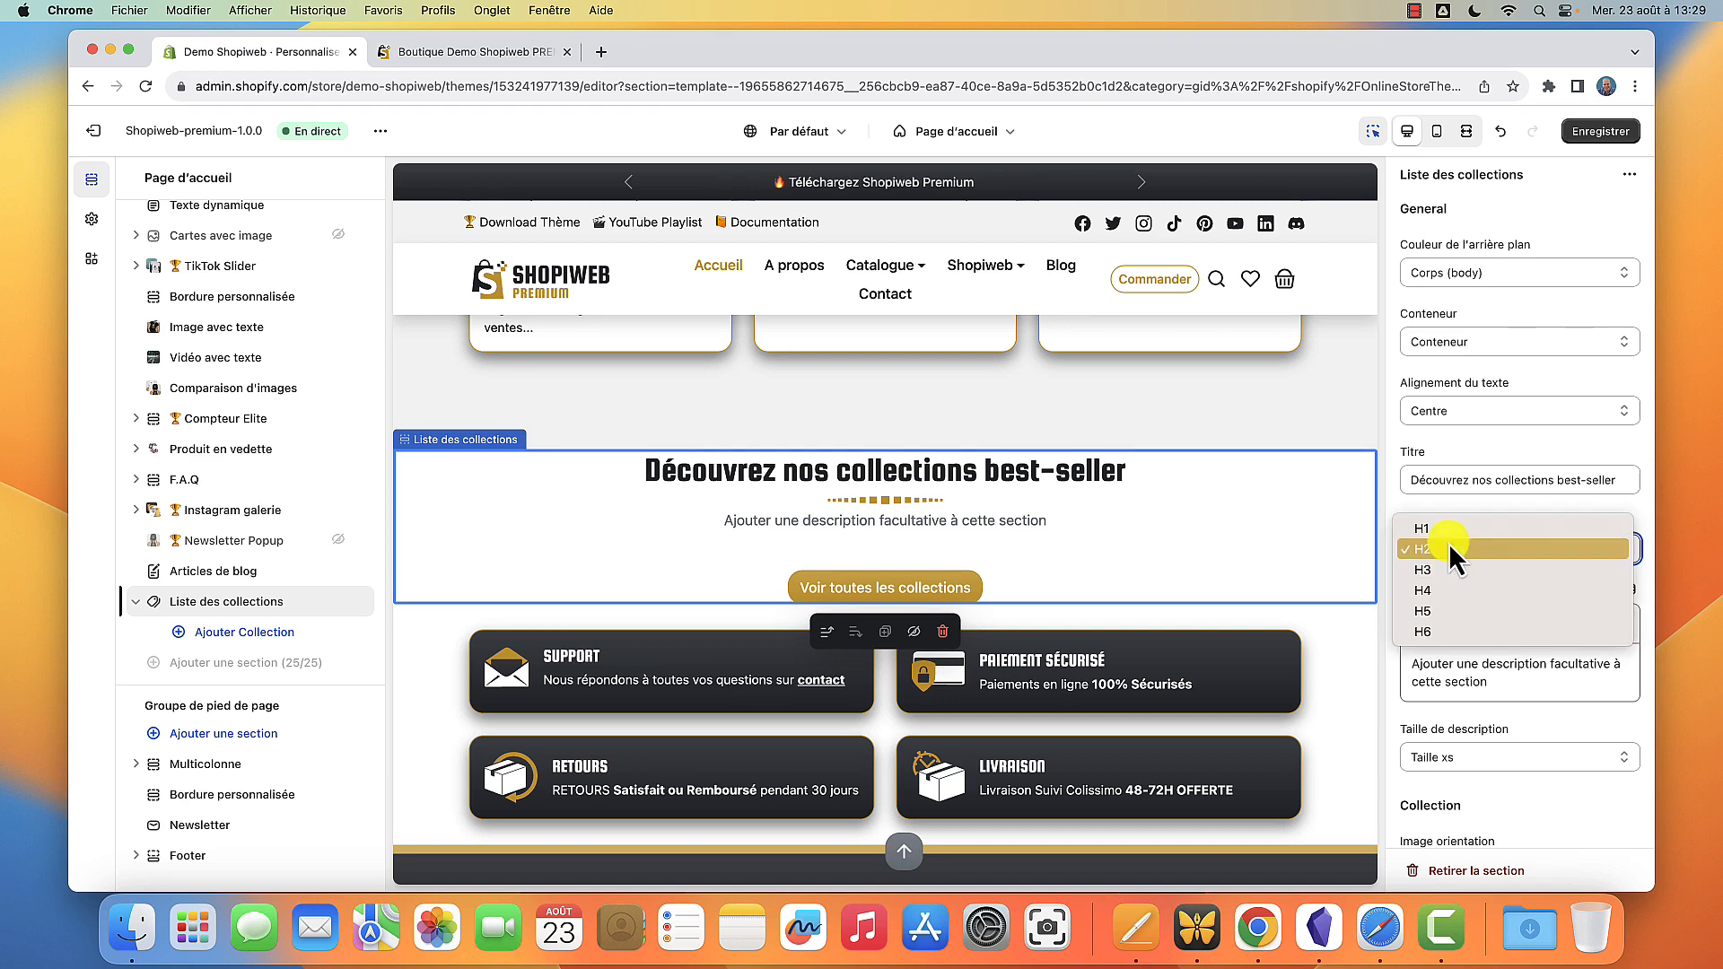
{"action": "left_click", "coordinate": [1474, 501]}
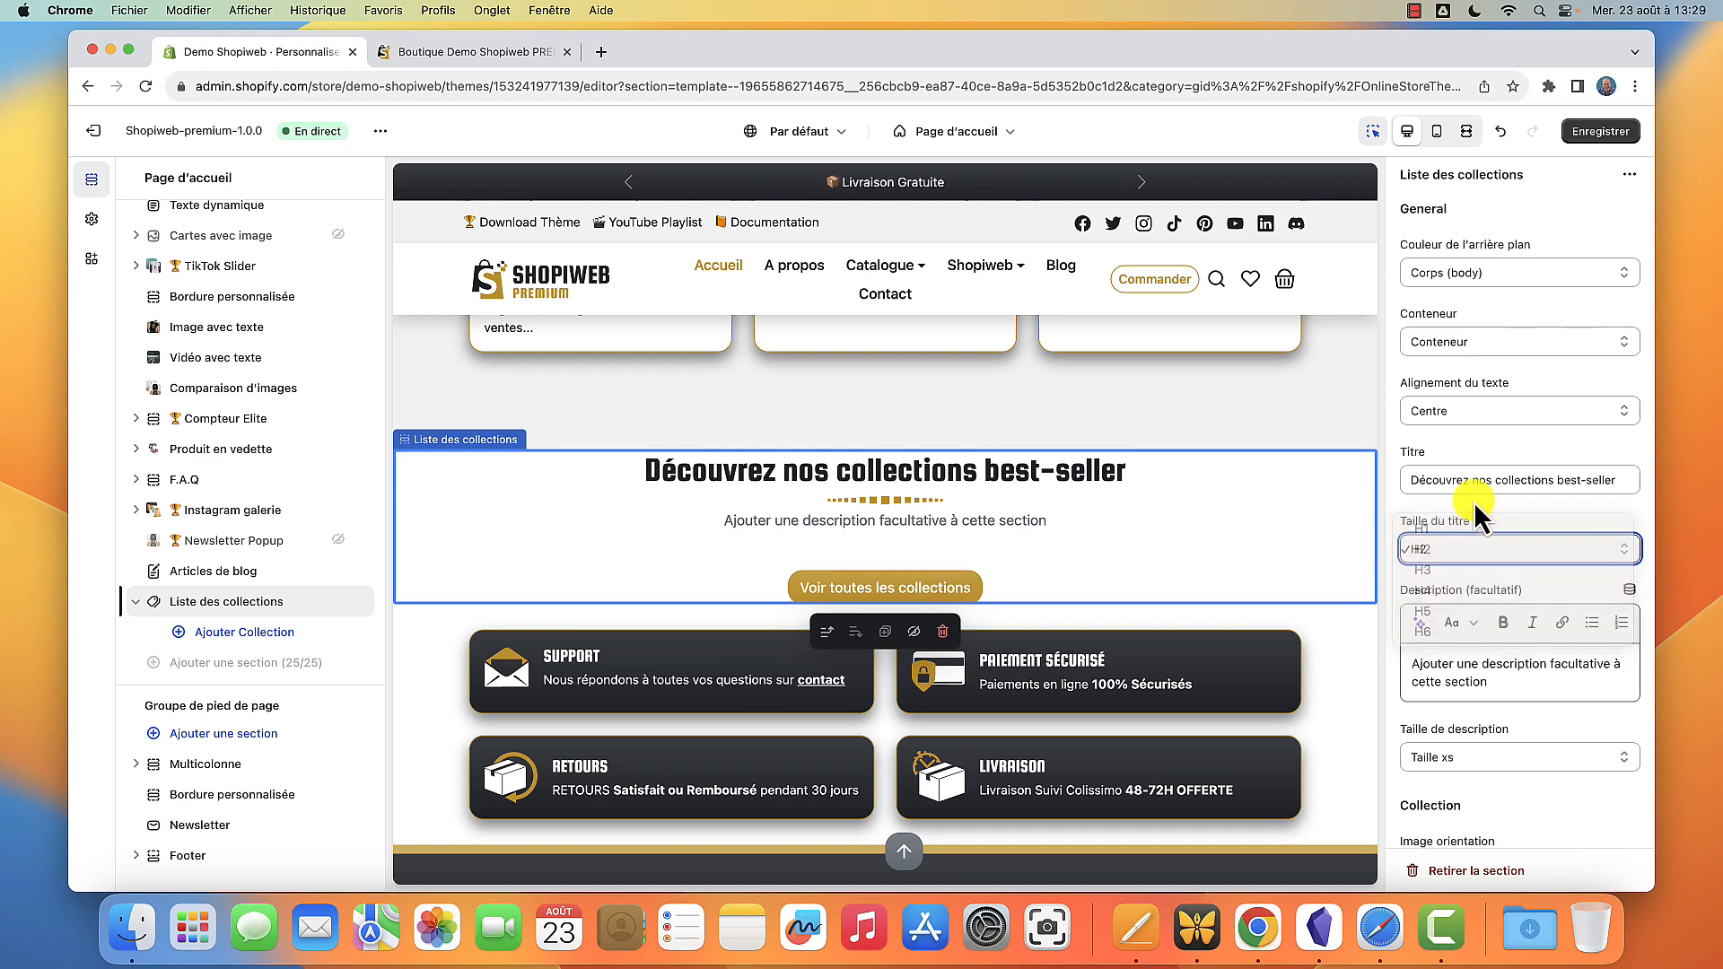
Step: Replace the section's description with "Faites votre shopping à partir de nos plus belles collections d'accessoires mobiles élégants et sobres"
{"action": "scroll", "coordinate": [1486, 516], "scroll_direction": "down", "scroll_amount": 3}
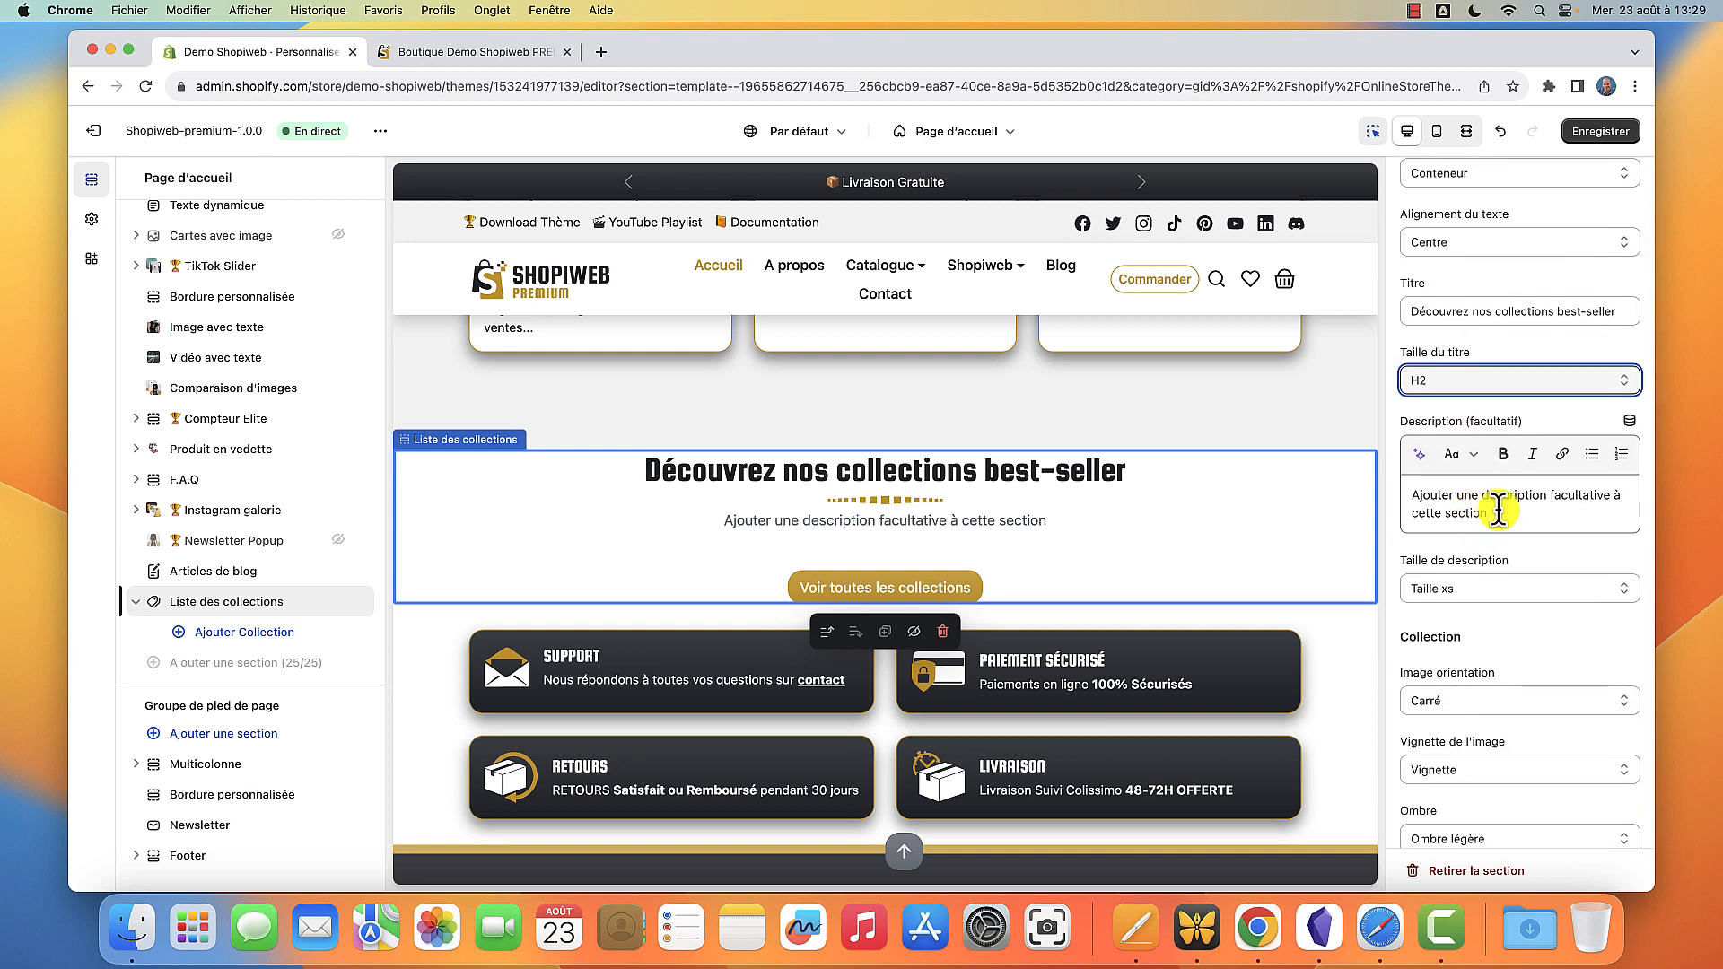
{"action": "left_click", "coordinate": [1498, 510]}
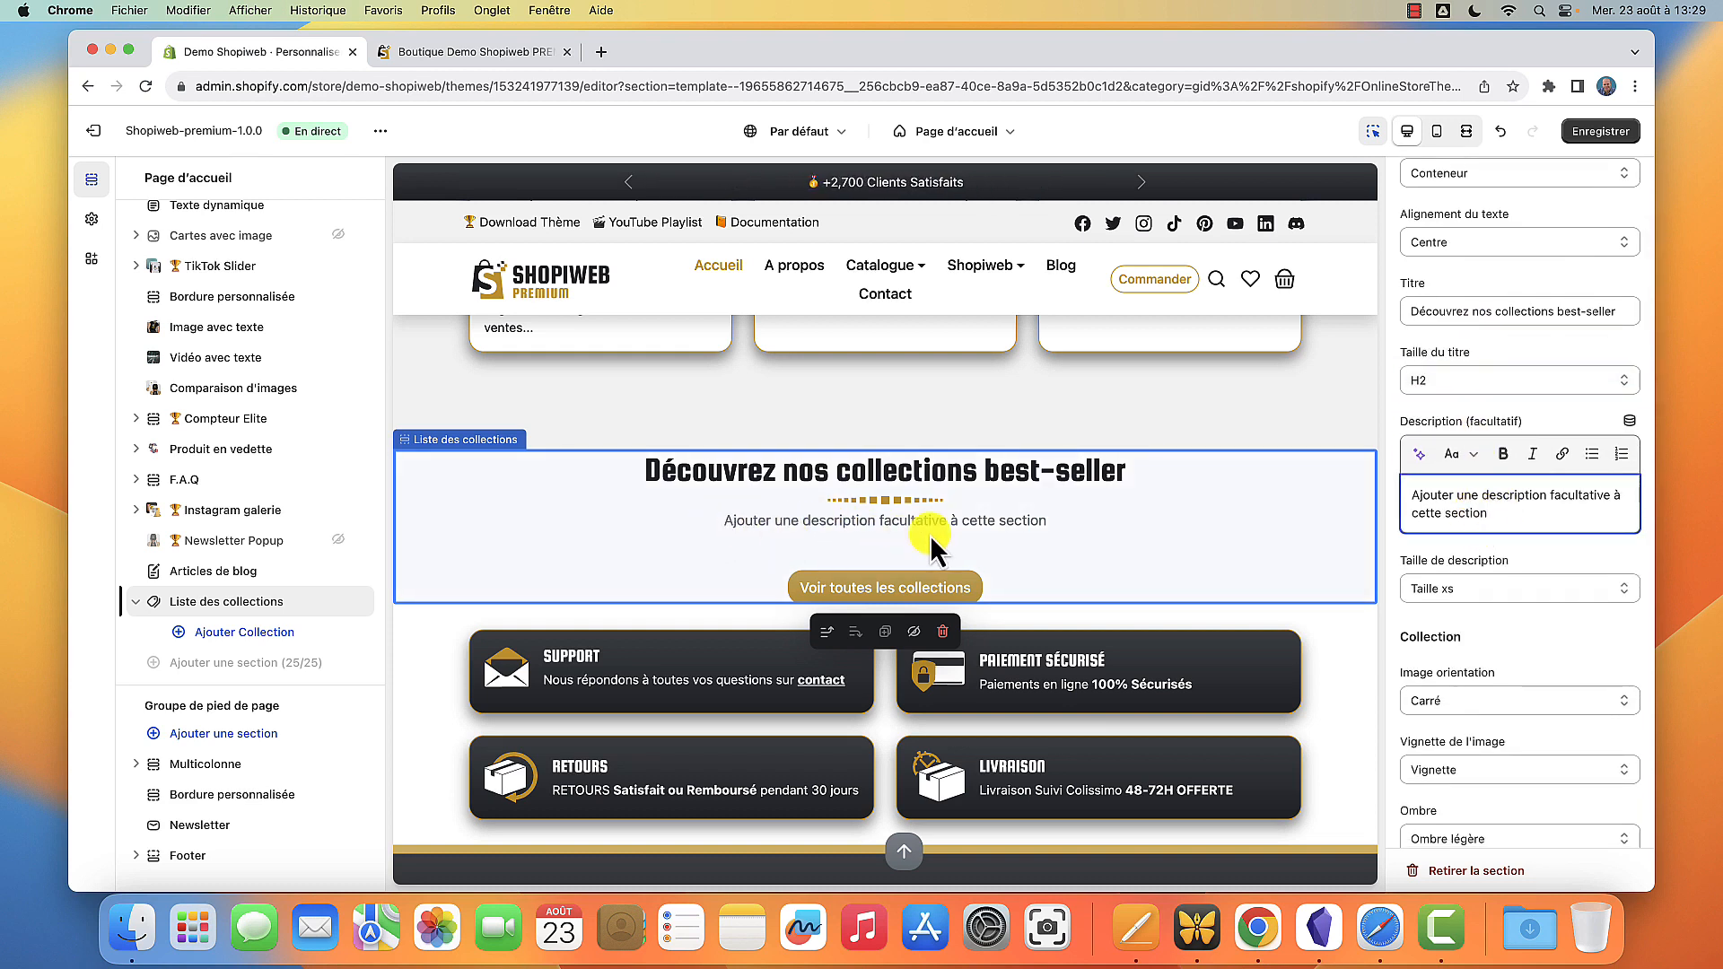
{"action": "triple_click", "coordinate": [1503, 513]}
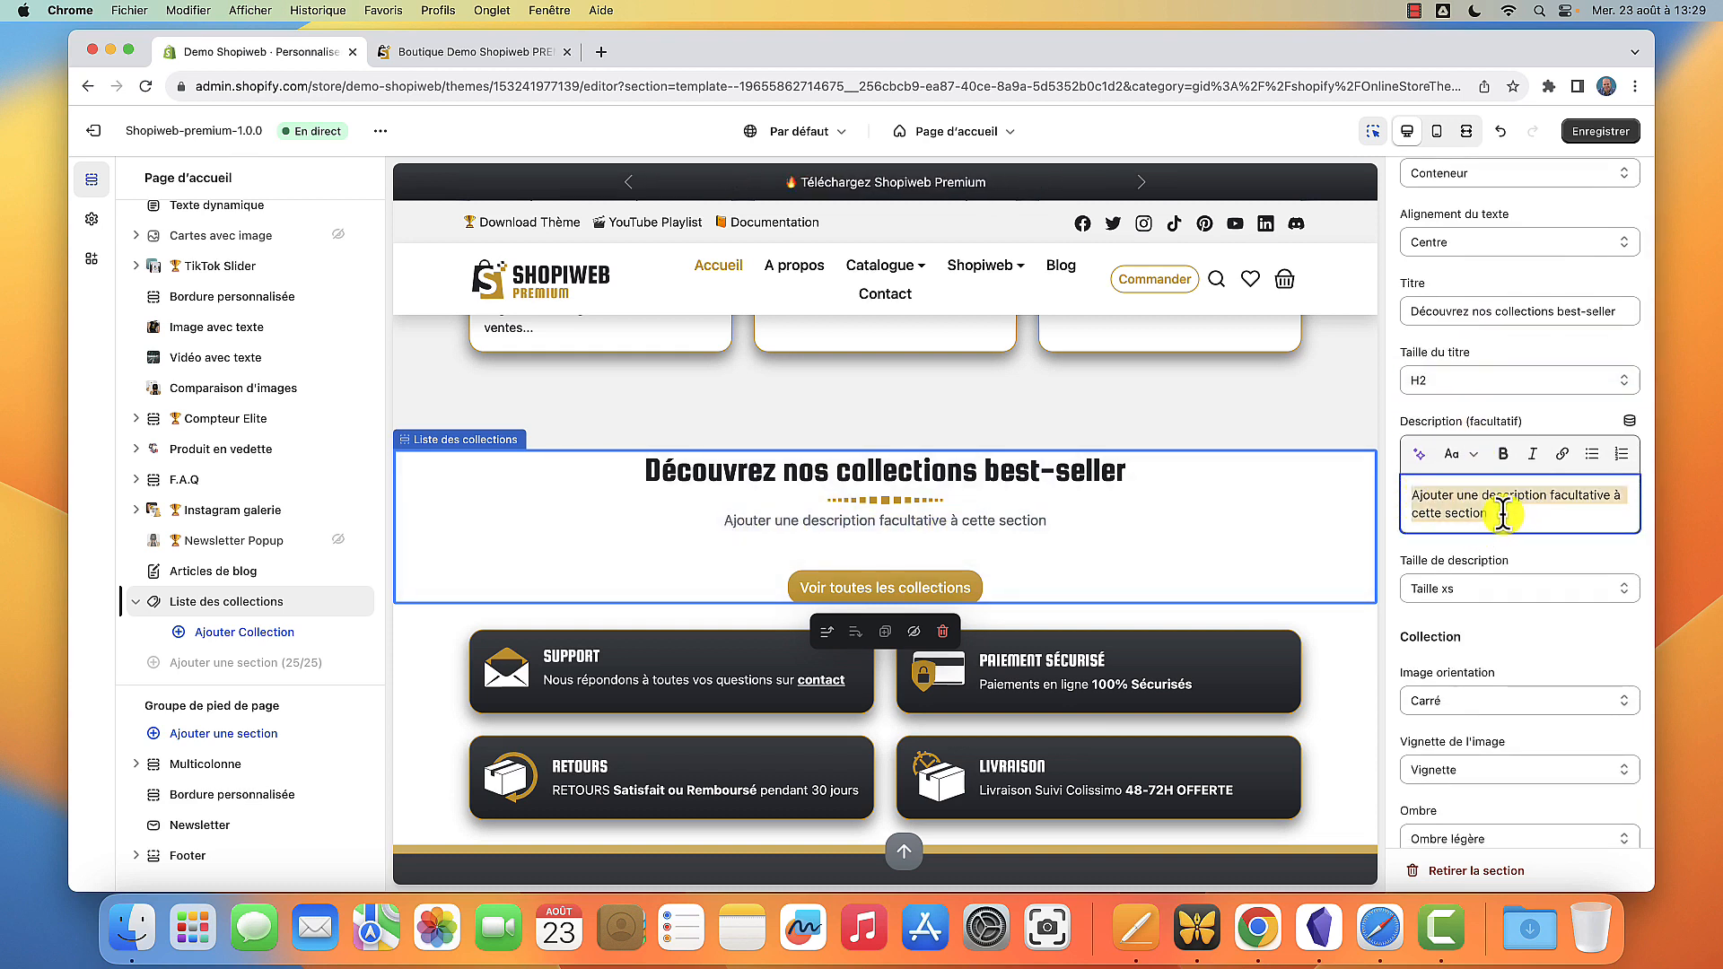
{"action": "type", "text": "Faites "}
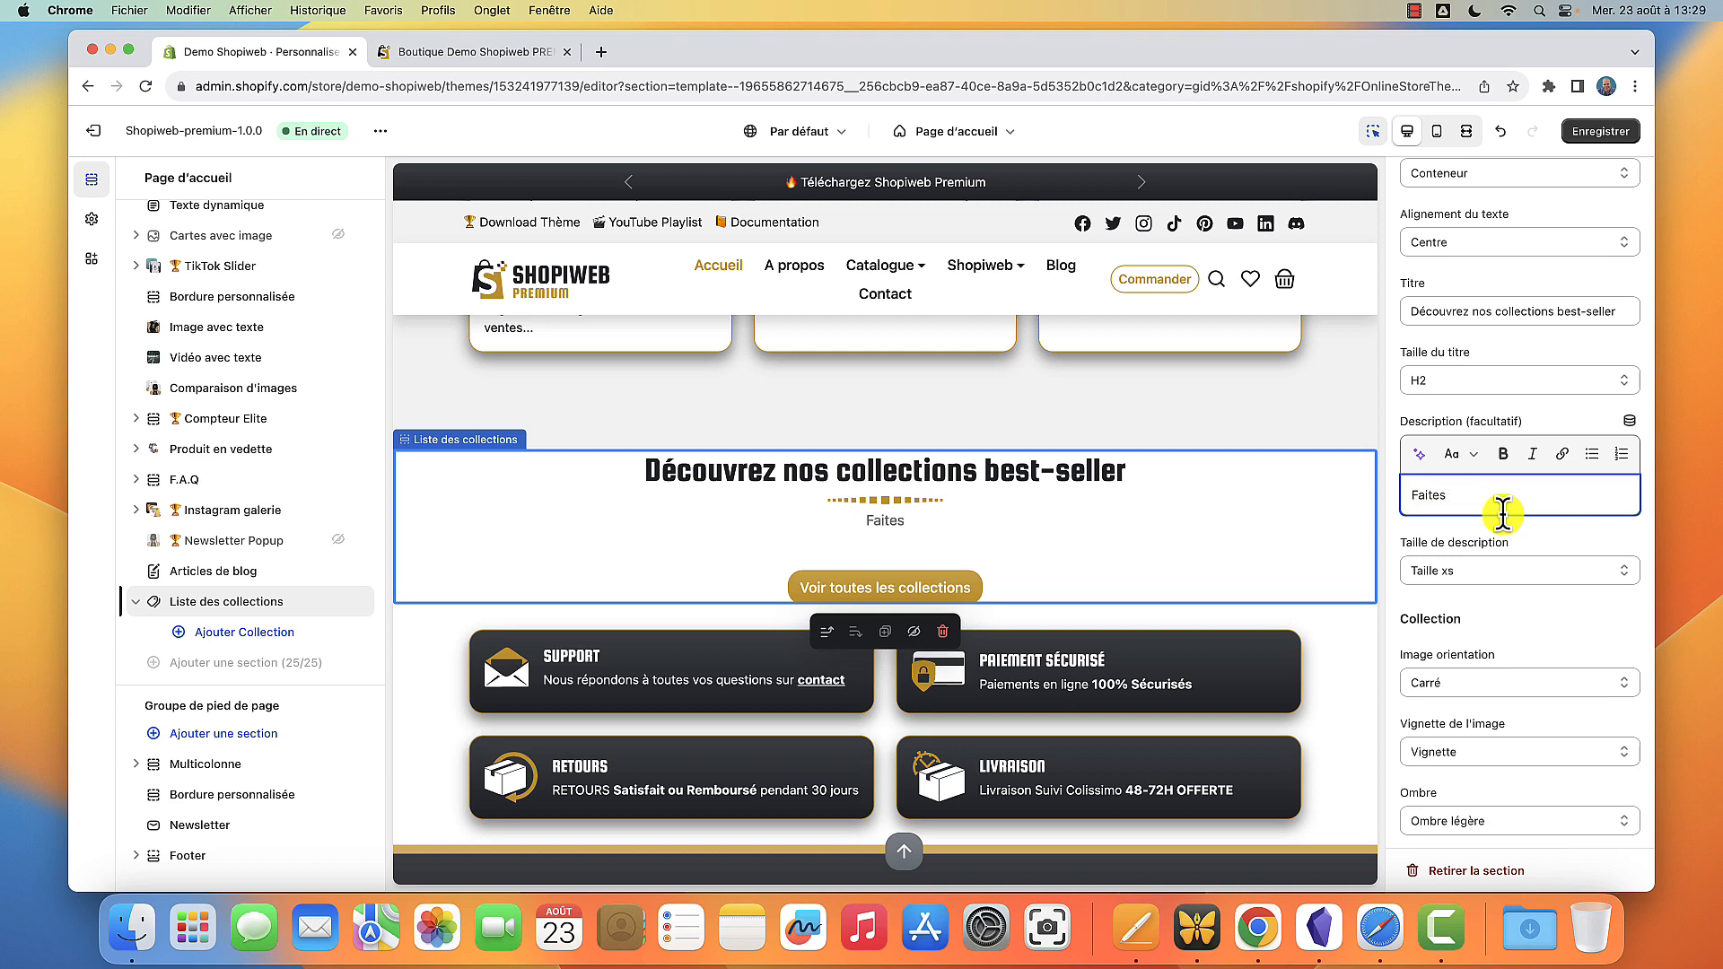
{"action": "type", "text": "votre "}
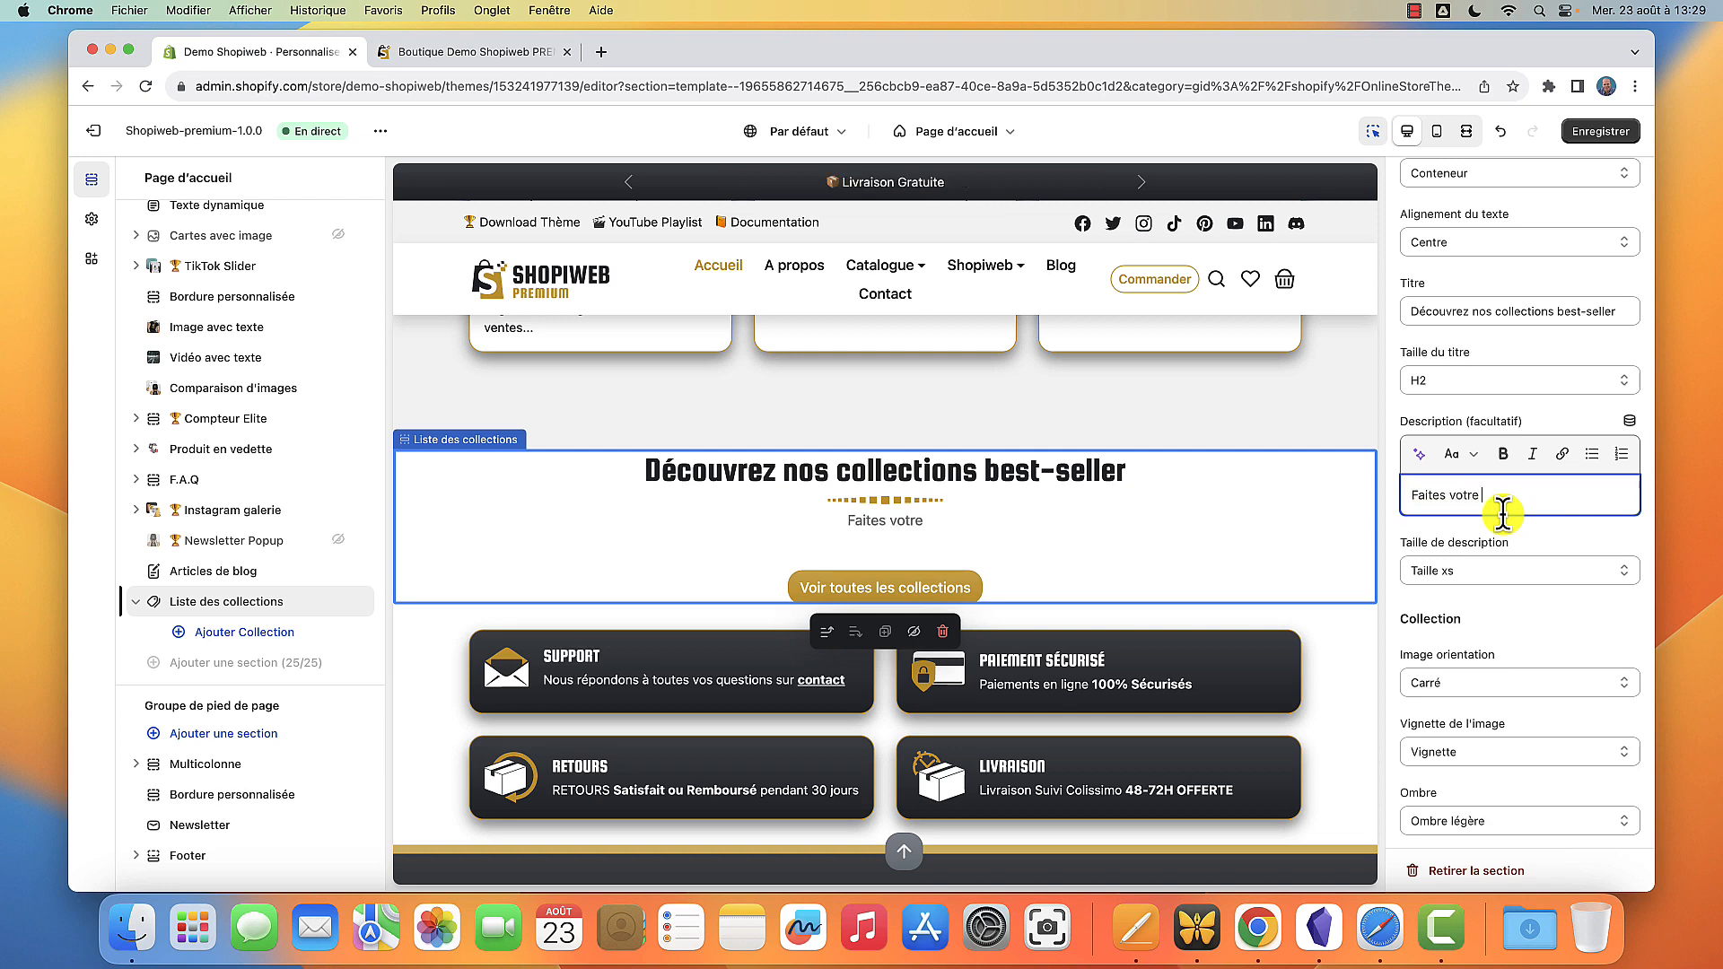
{"action": "type", "text": "shopping "}
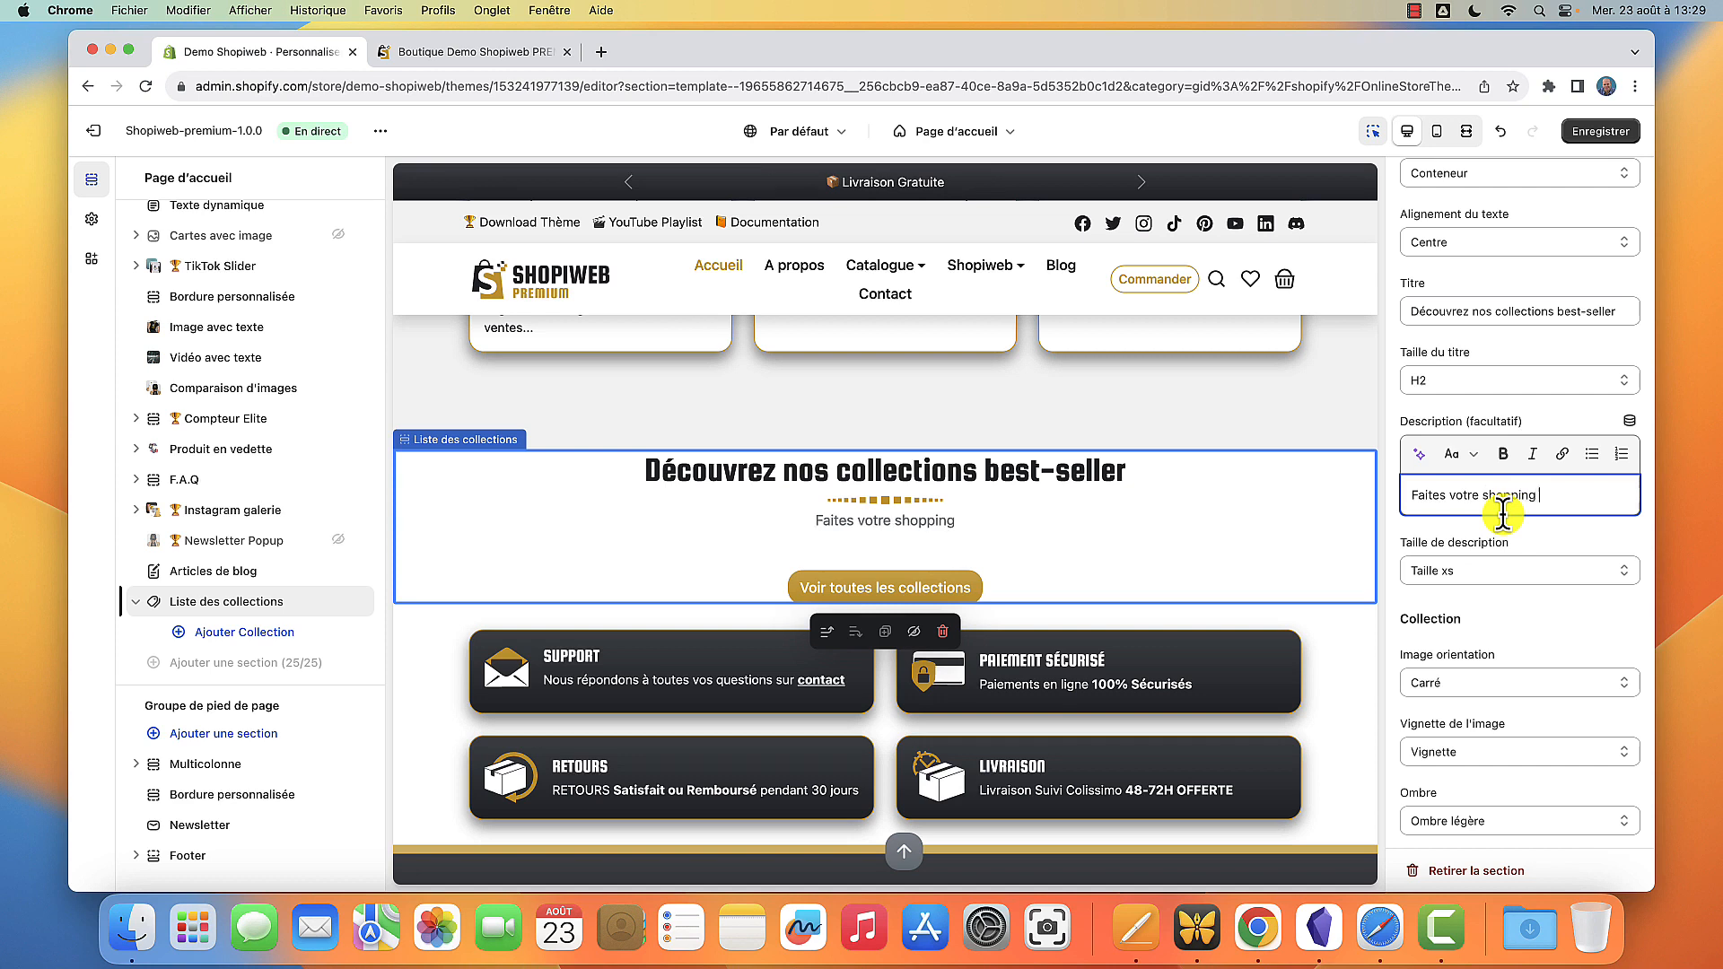
{"action": "type", "text": "à partir "}
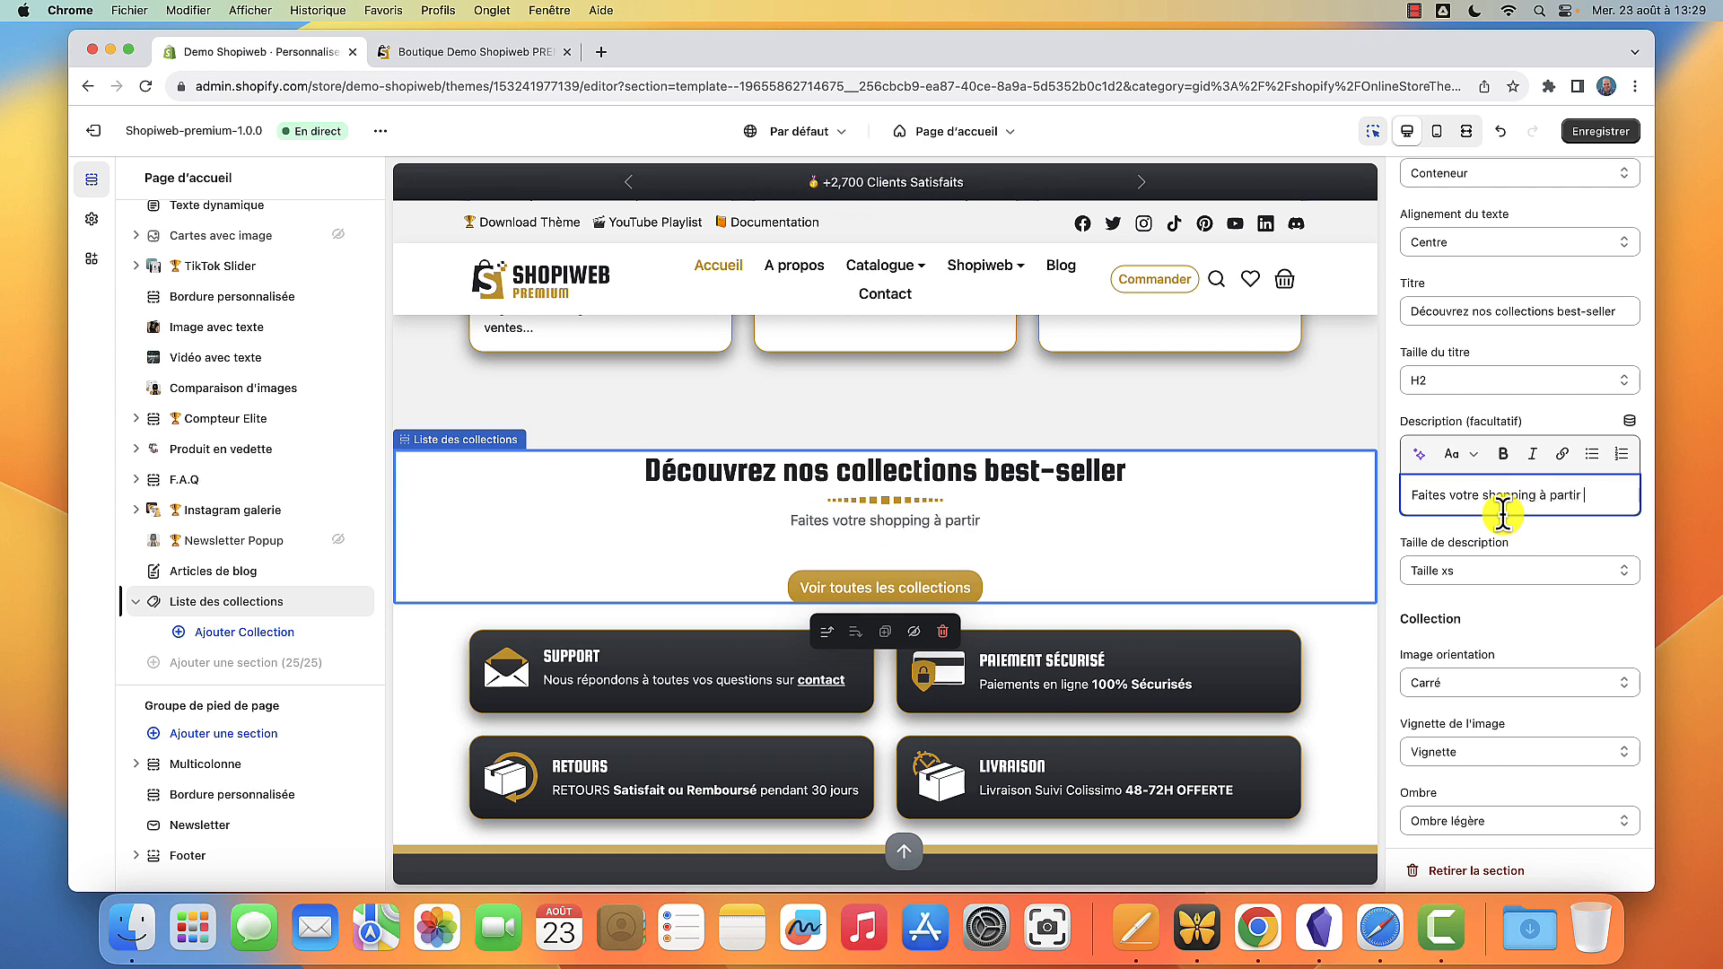
{"action": "type", "text": "de nos plus "}
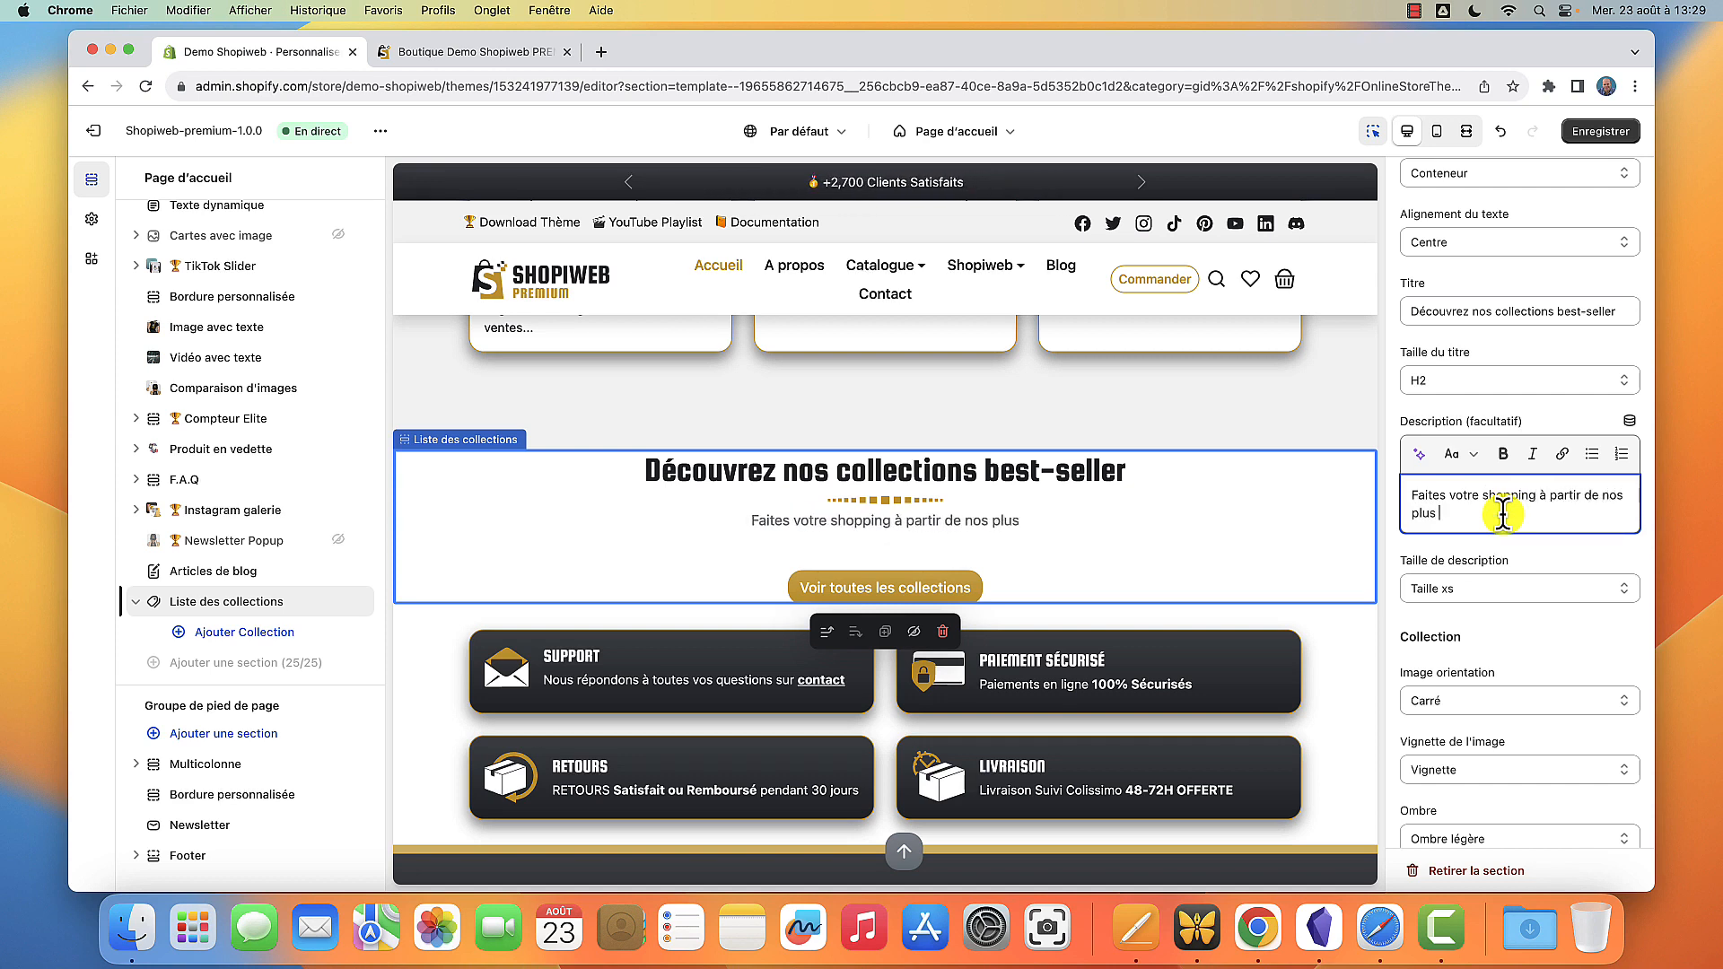
{"action": "type", "text": "belles collectio"}
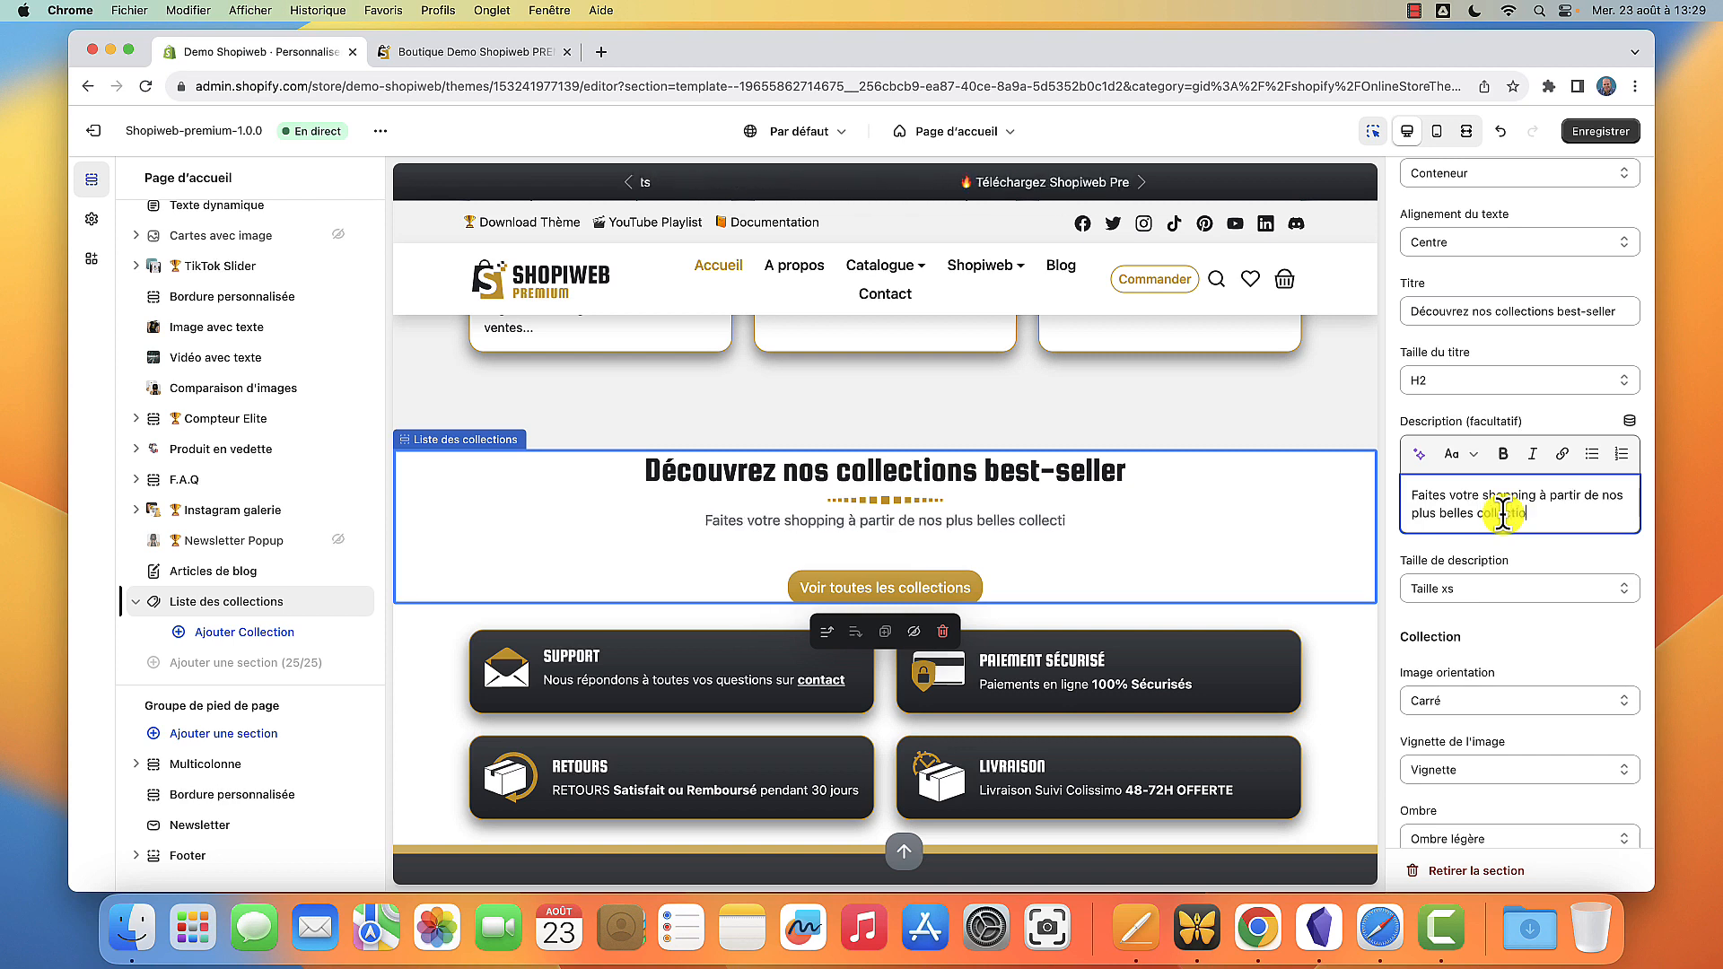
{"action": "type", "text": "ns d'accessoir"}
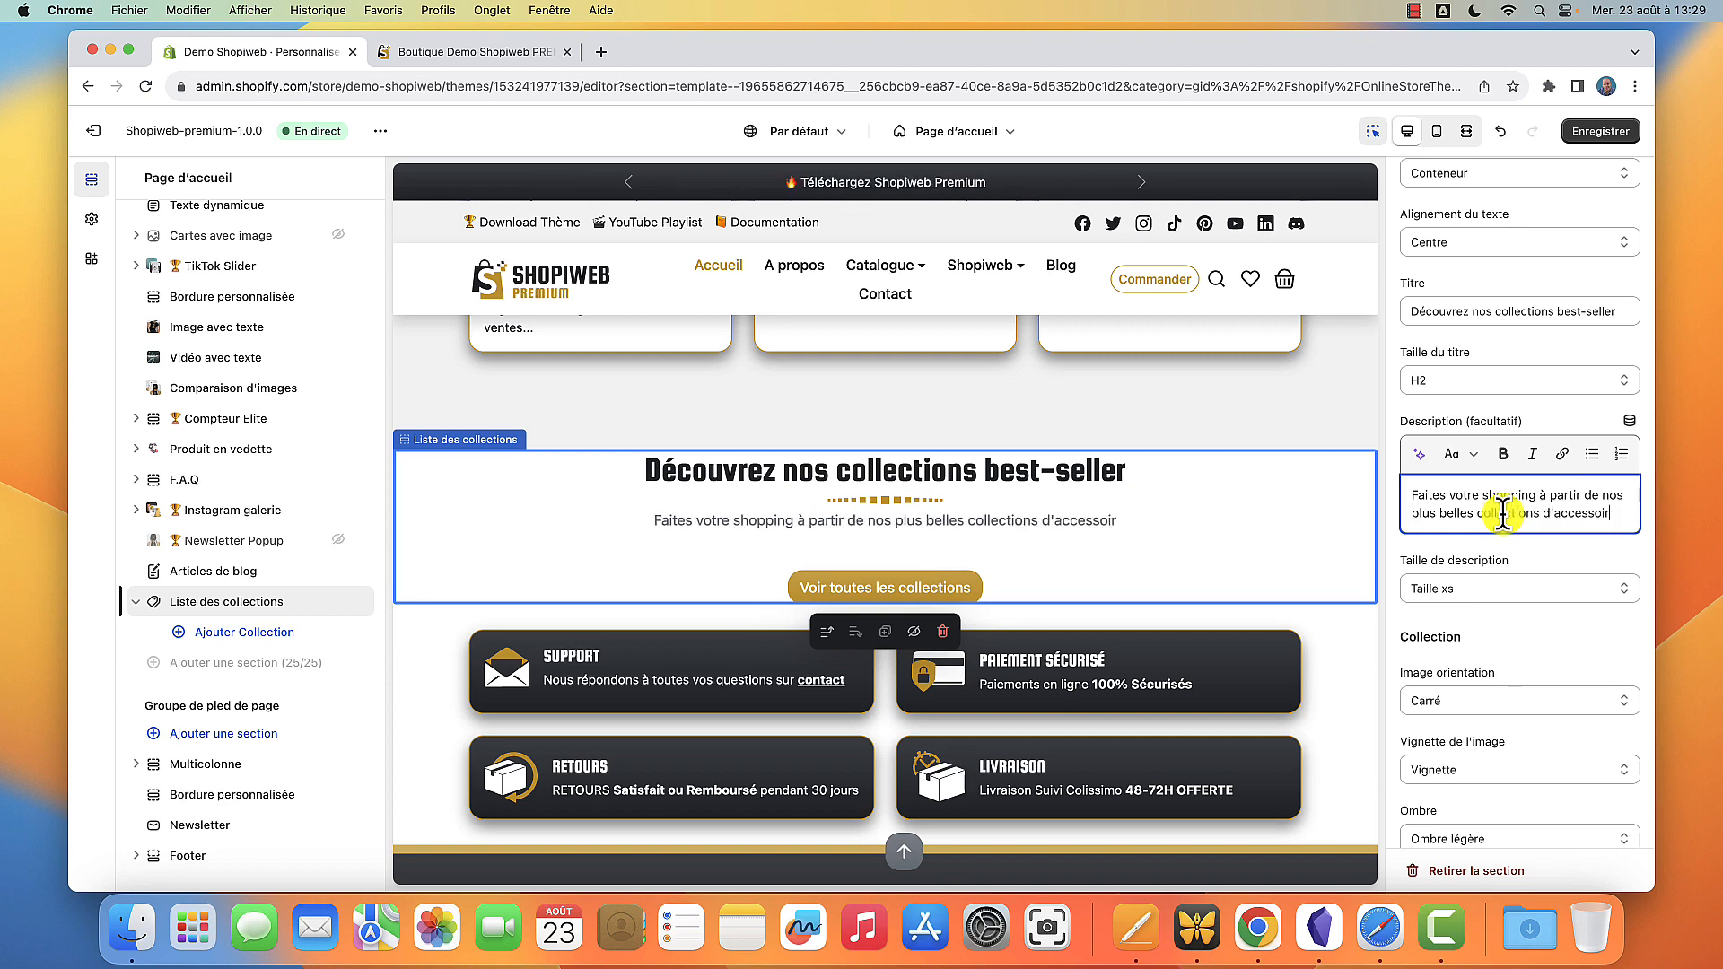
{"action": "type", "text": "es mobiles é"}
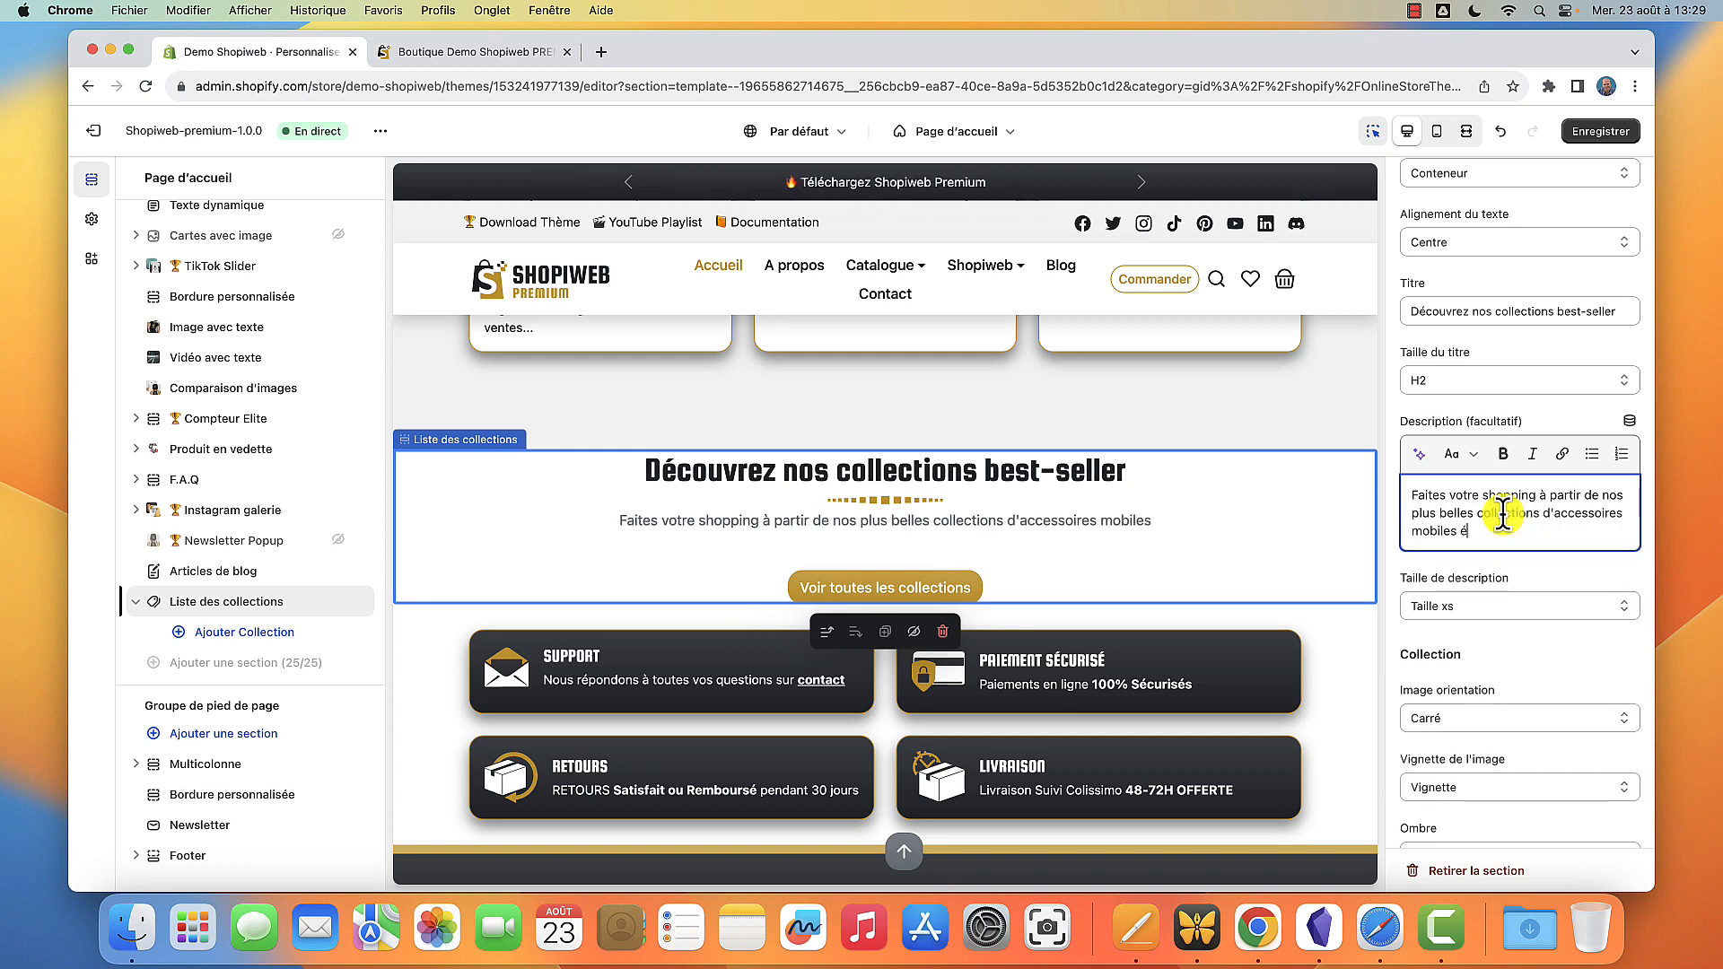
{"action": "type", "text": "lagants"}
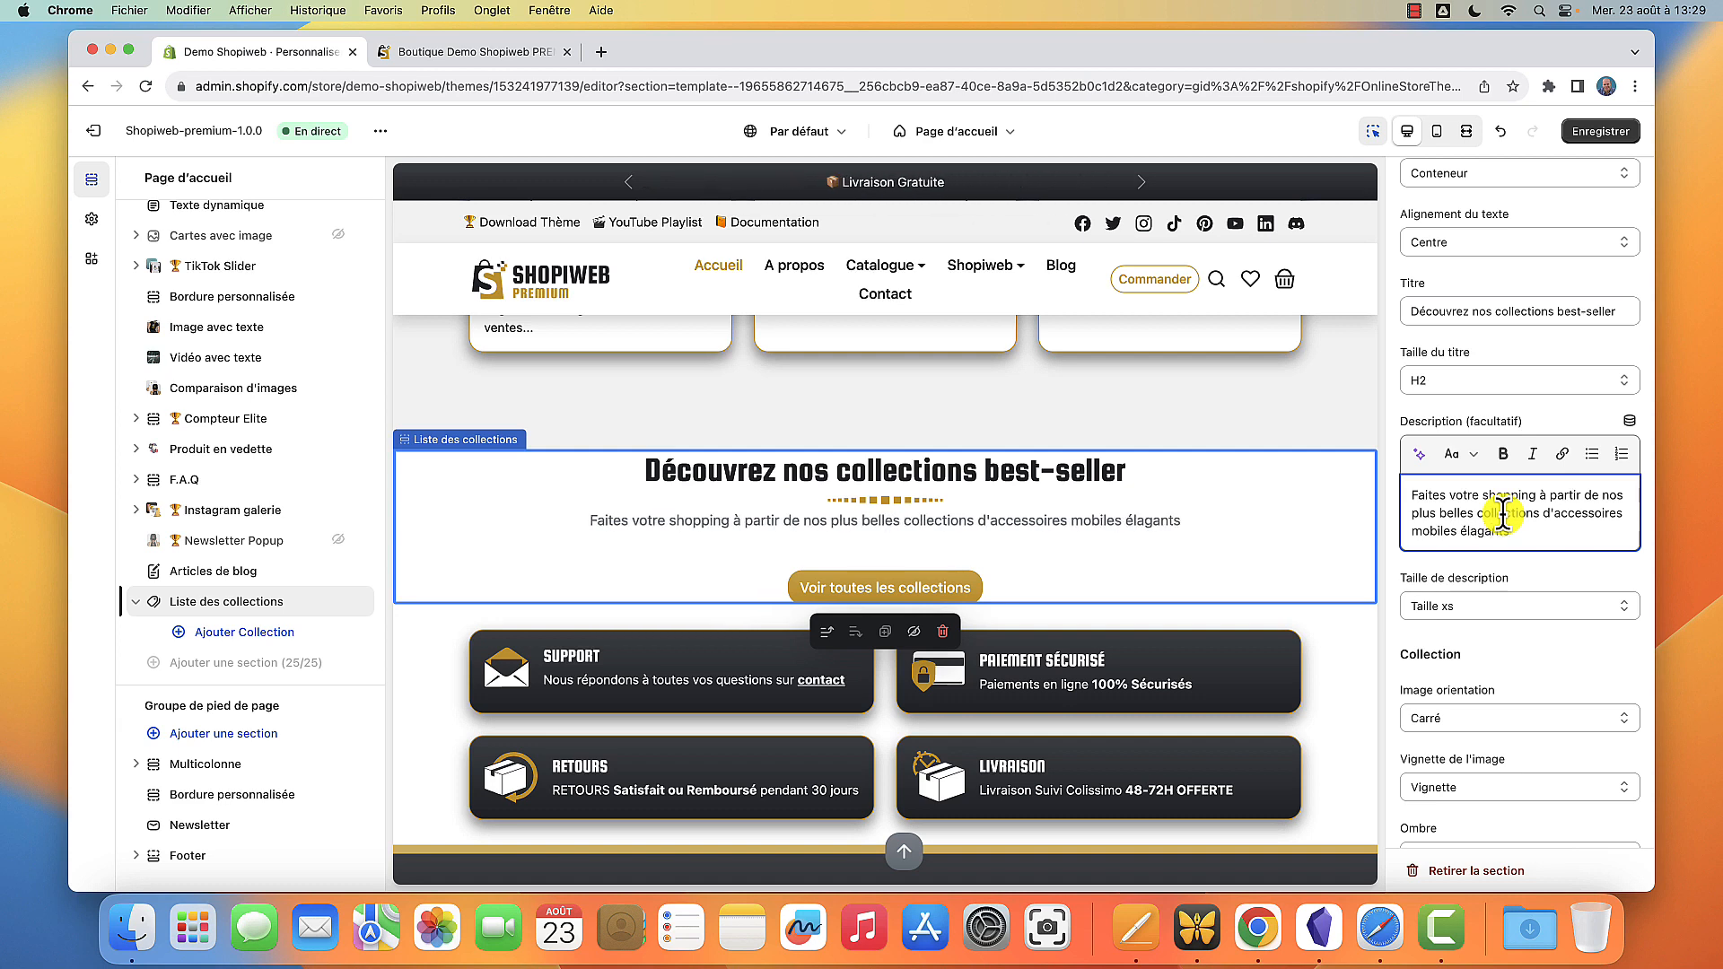
{"action": "key", "text": "BackSpace"}
{"action": "key", "text": "BackSpace"}
{"action": "key", "text": "BackSpace"}
{"action": "key", "text": "BackSpace"}
{"action": "key", "text": "BackSpace"}
{"action": "key", "text": "BackSpace"}
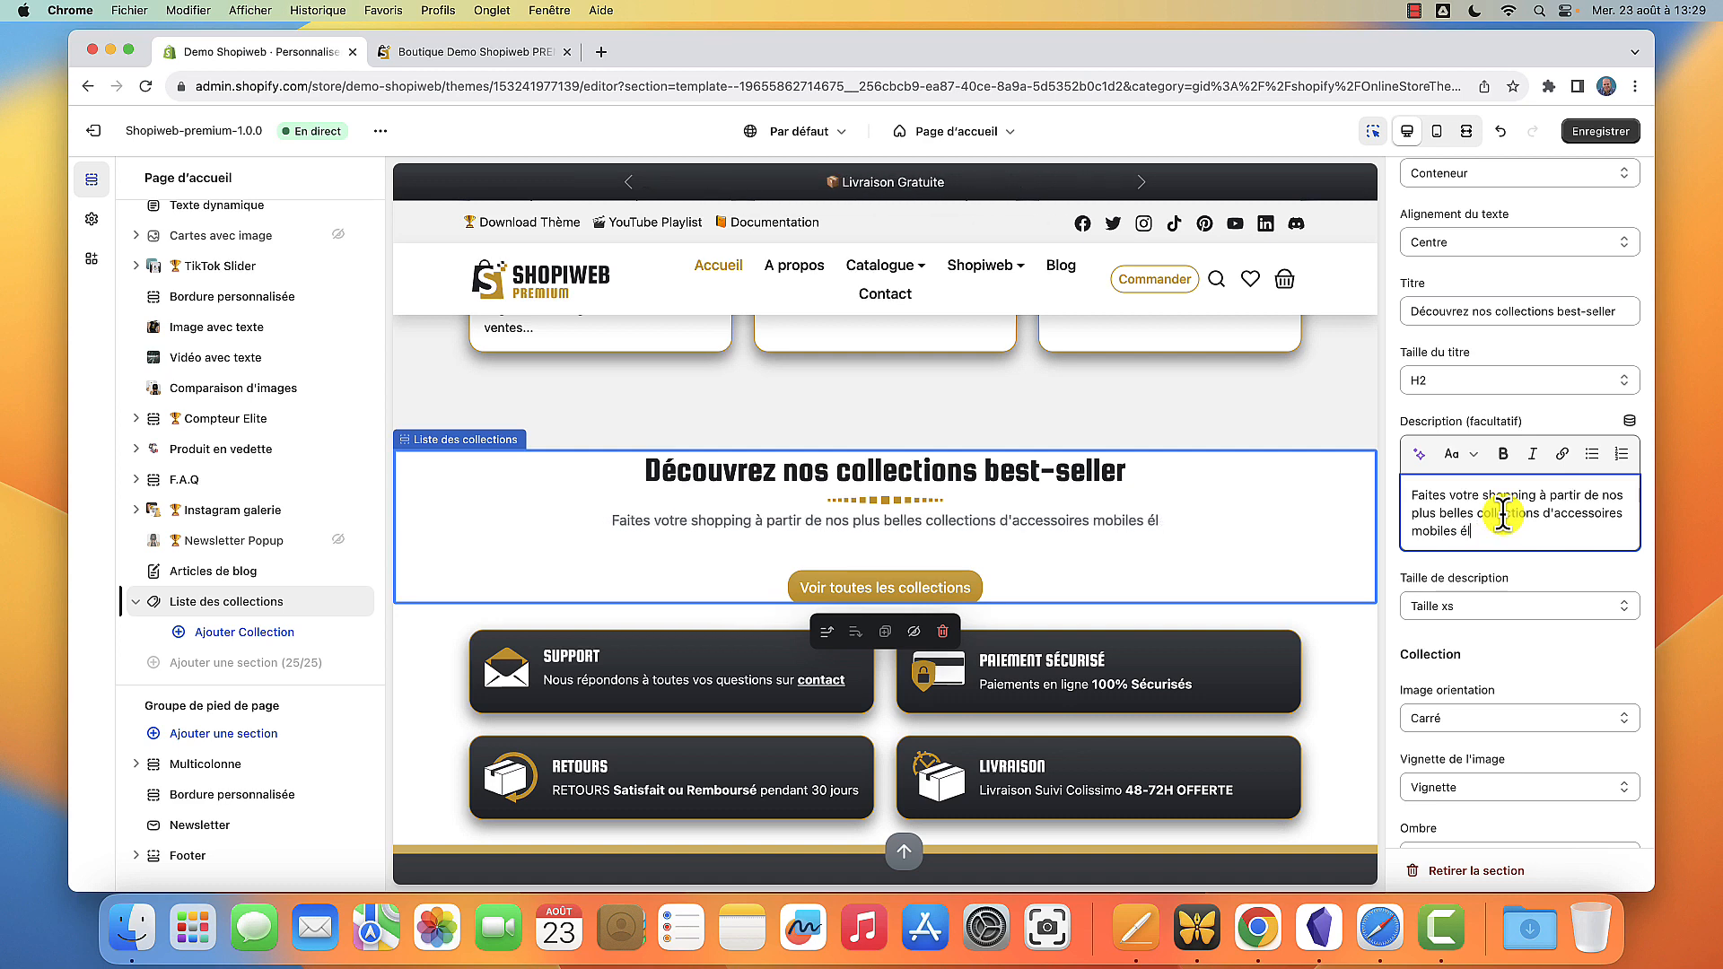
{"action": "type", "text": "égants e"}
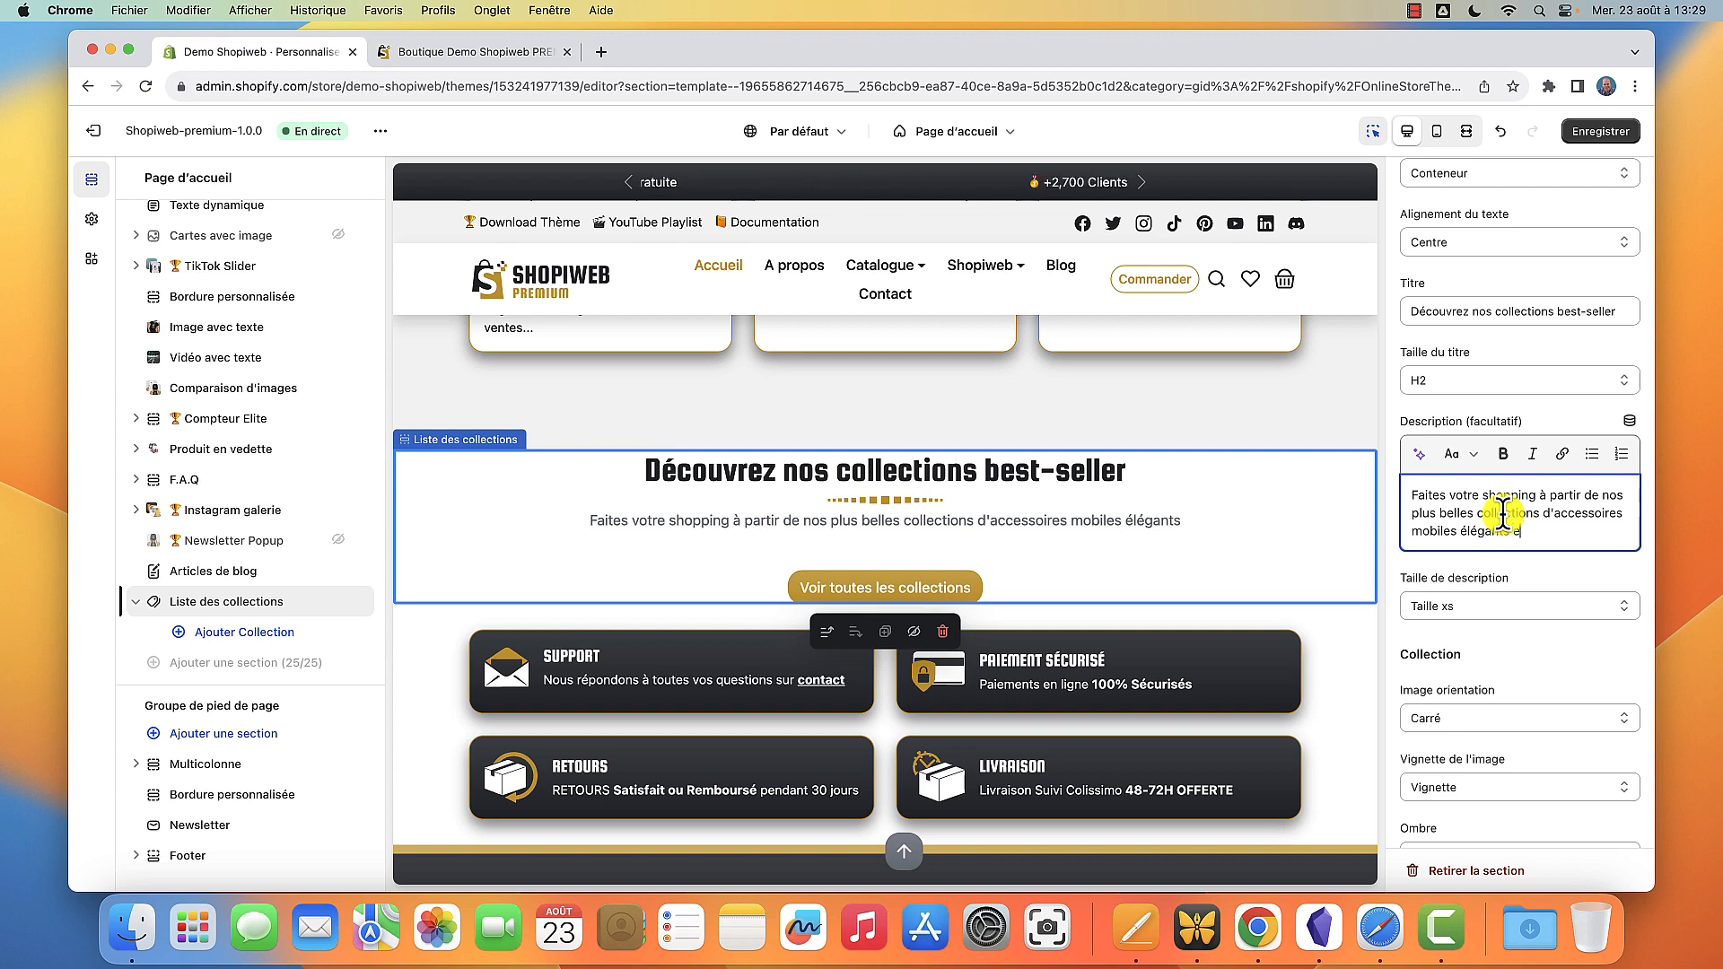
{"action": "type", "text": "t sobres"}
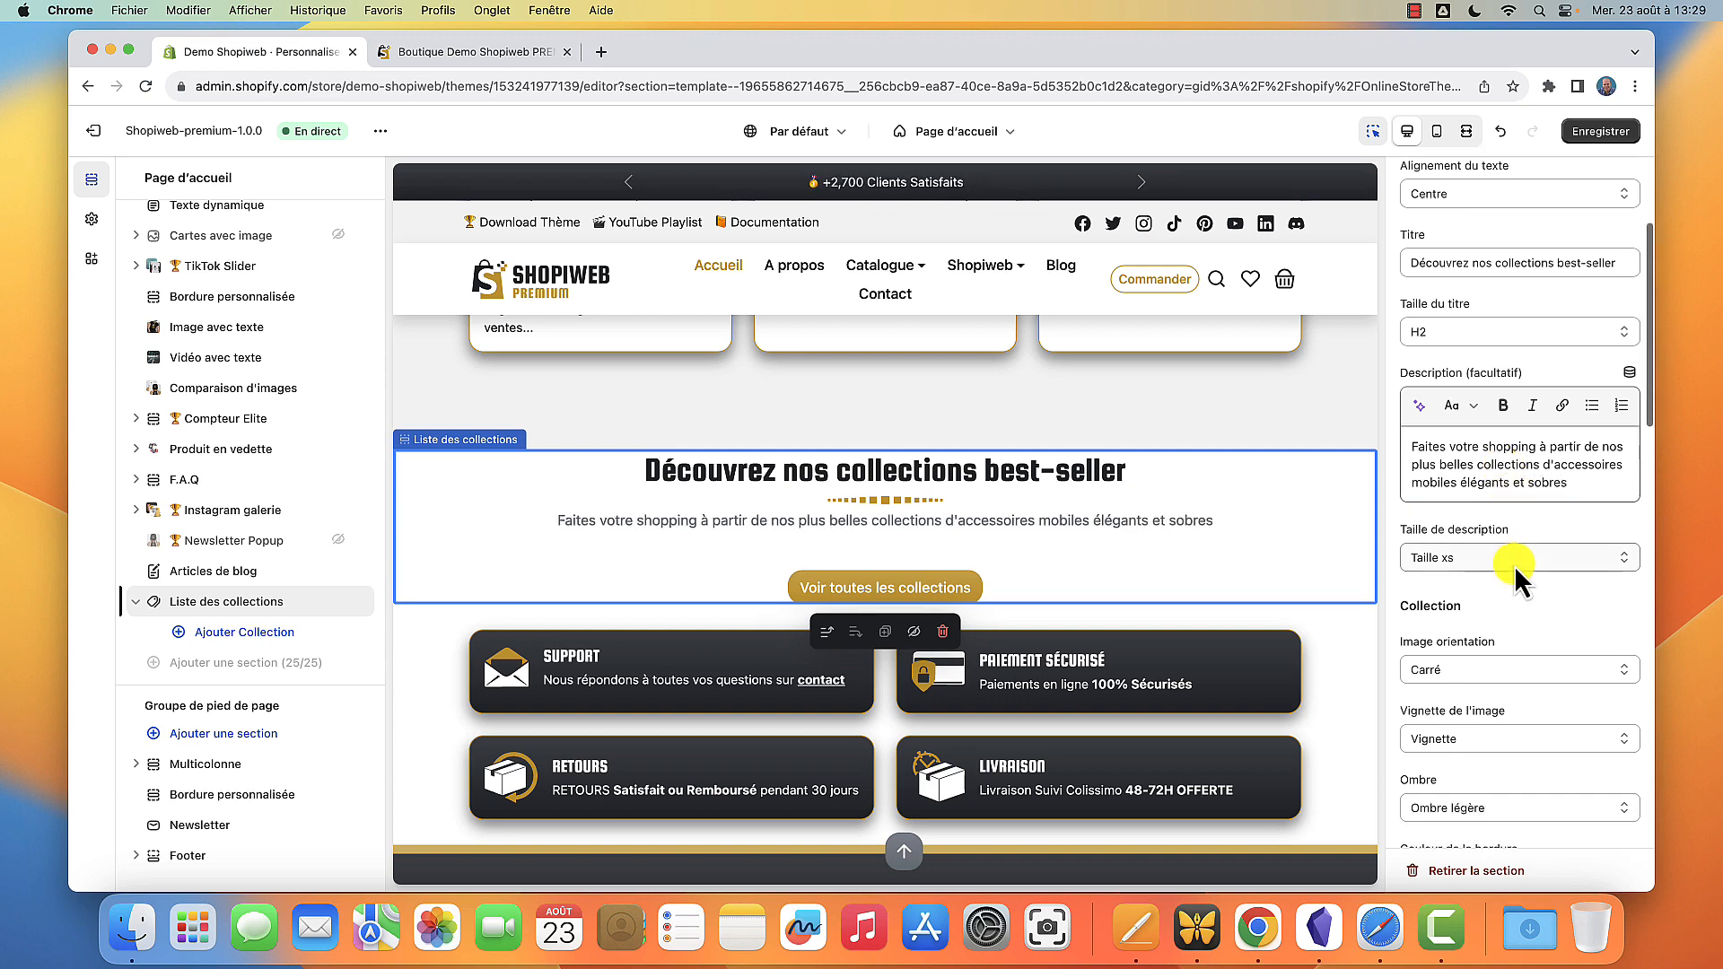
Step: Try the description size Taille m on the Liste des collections section, and return it to Taille xs
{"action": "scroll", "coordinate": [1515, 564], "scroll_direction": "down", "scroll_amount": 1}
{"action": "left_click", "coordinate": [1515, 564]}
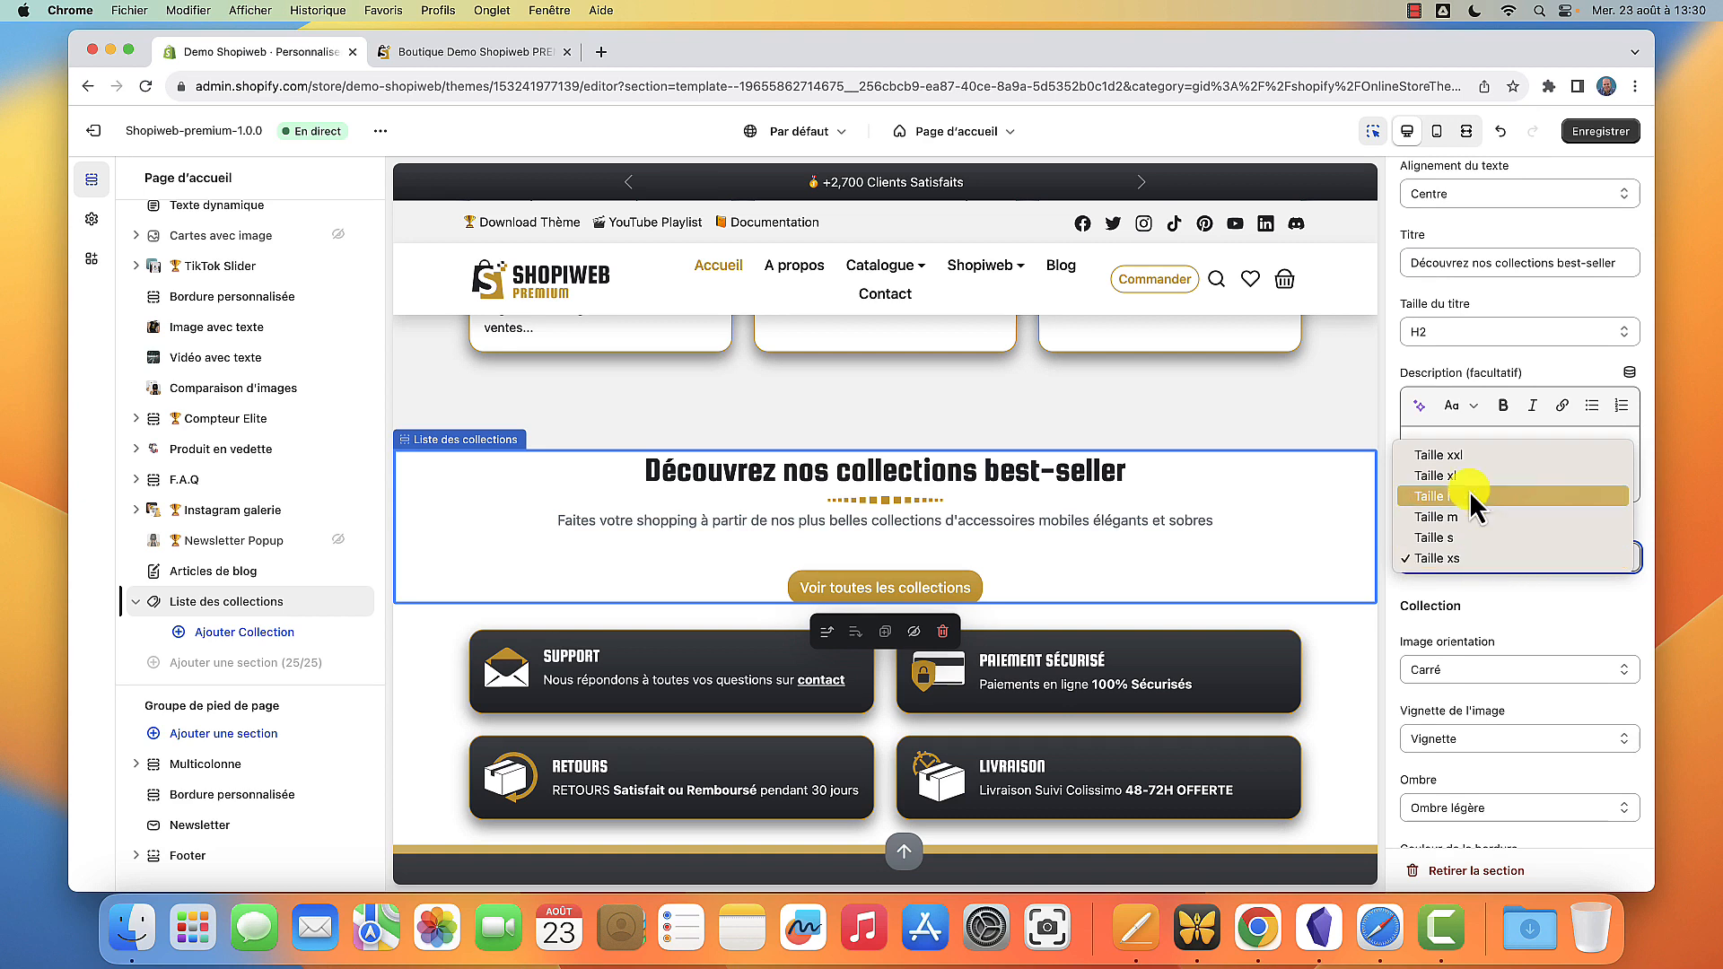
{"action": "left_click", "coordinate": [1452, 518]}
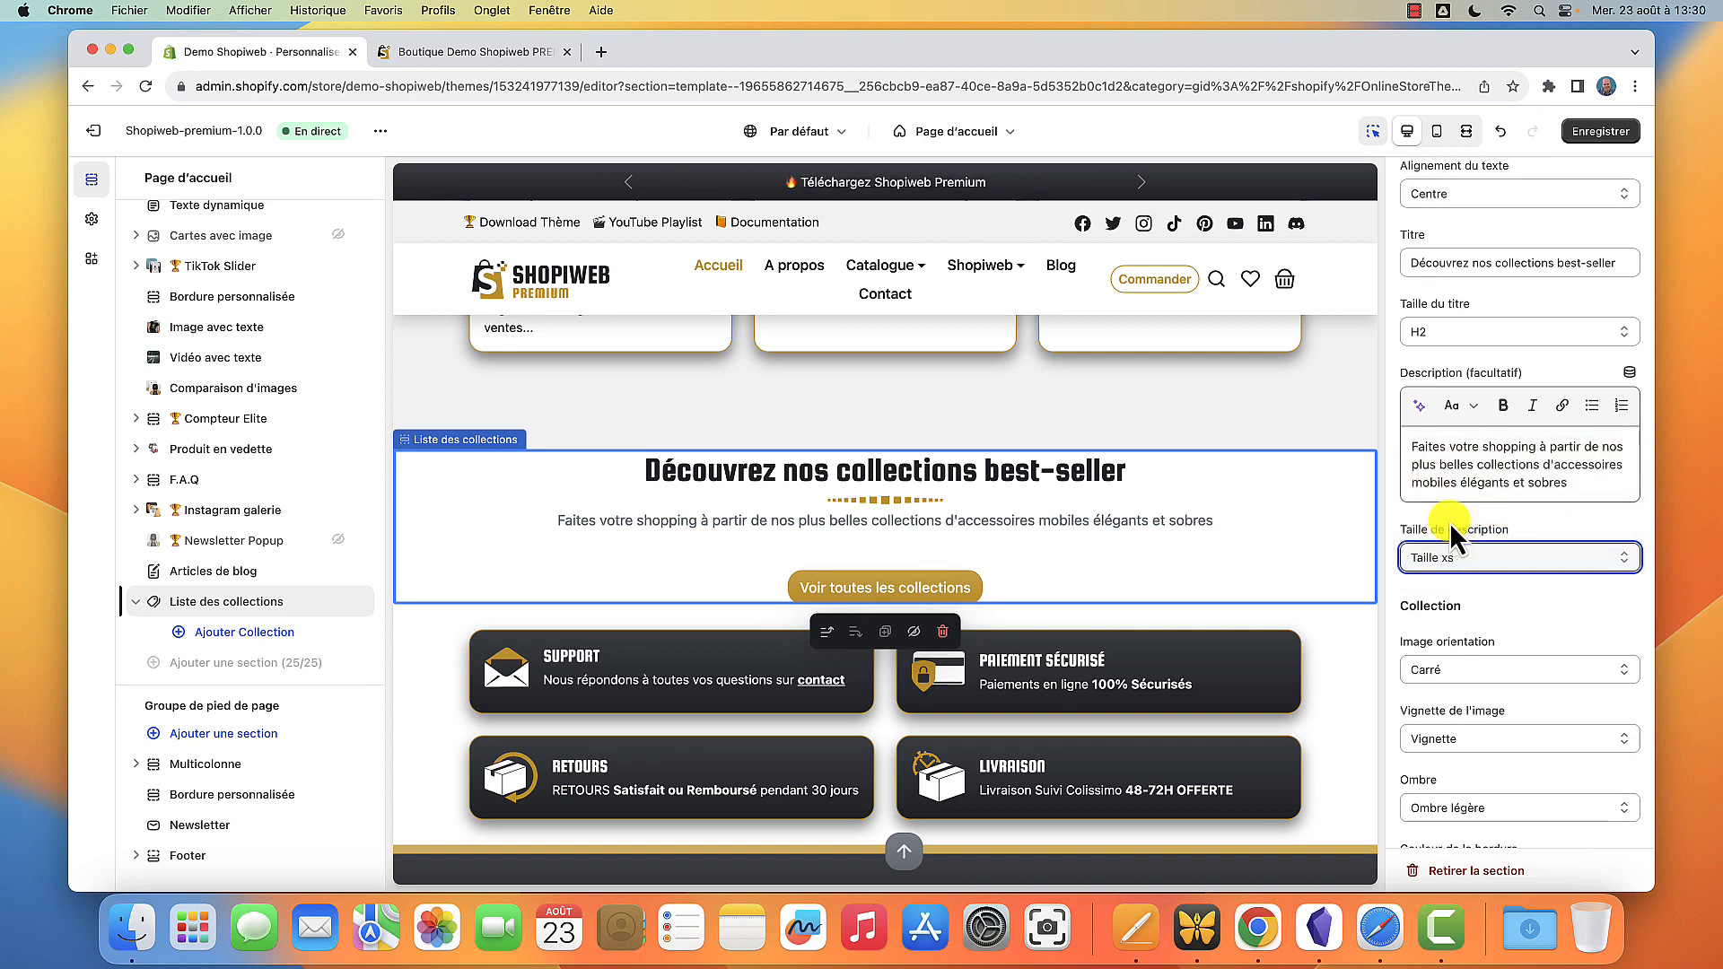
{"action": "left_click", "coordinate": [1476, 559]}
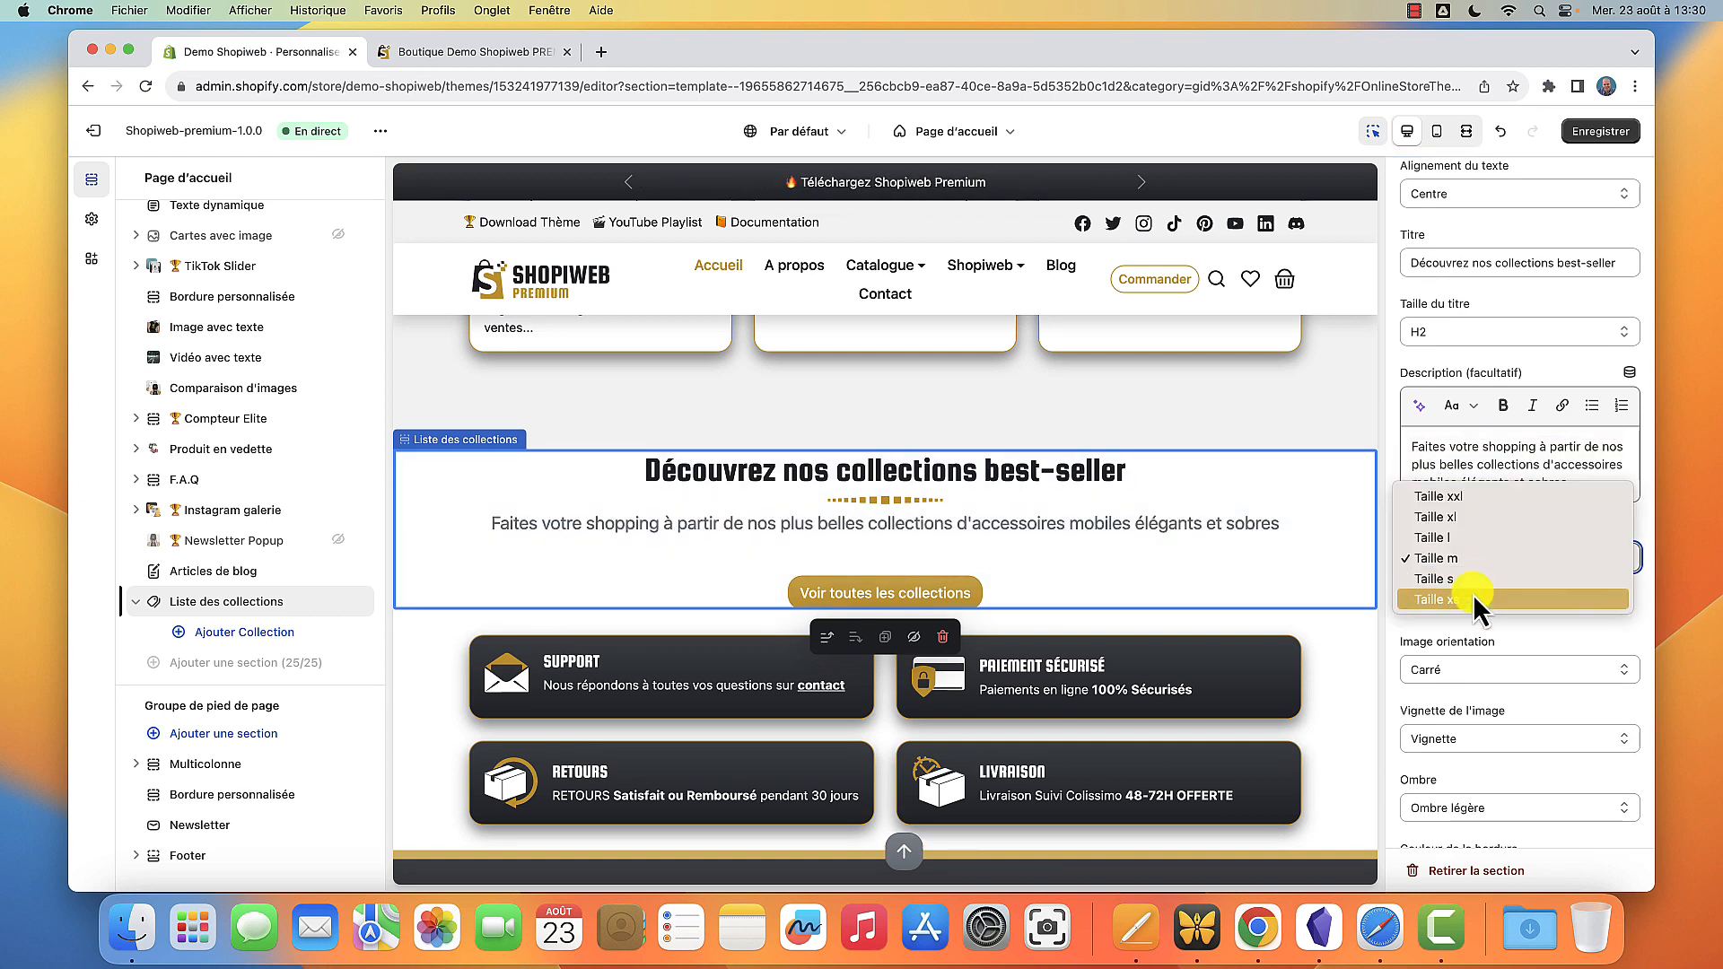
{"action": "left_click", "coordinate": [1469, 601]}
Step: Add a Collection block to the Liste des collections section and assign it the Coques Iphone collection
{"action": "scroll", "coordinate": [1486, 538], "scroll_direction": "down", "scroll_amount": 3}
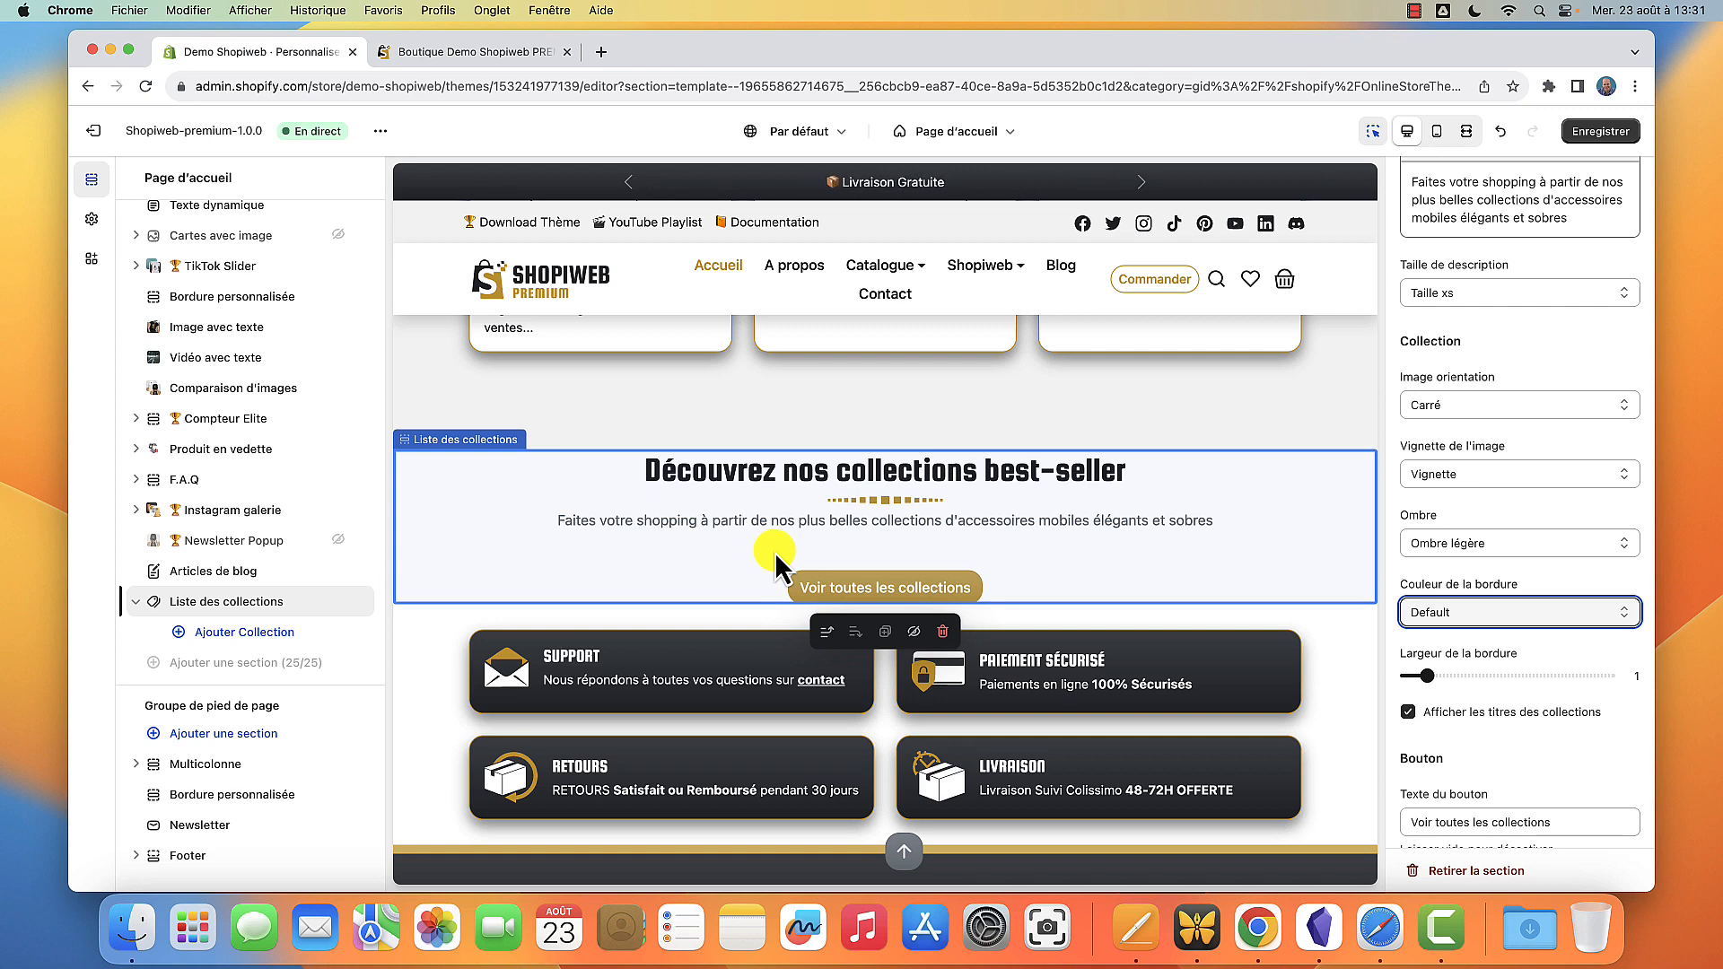
{"action": "left_click", "coordinate": [307, 601]}
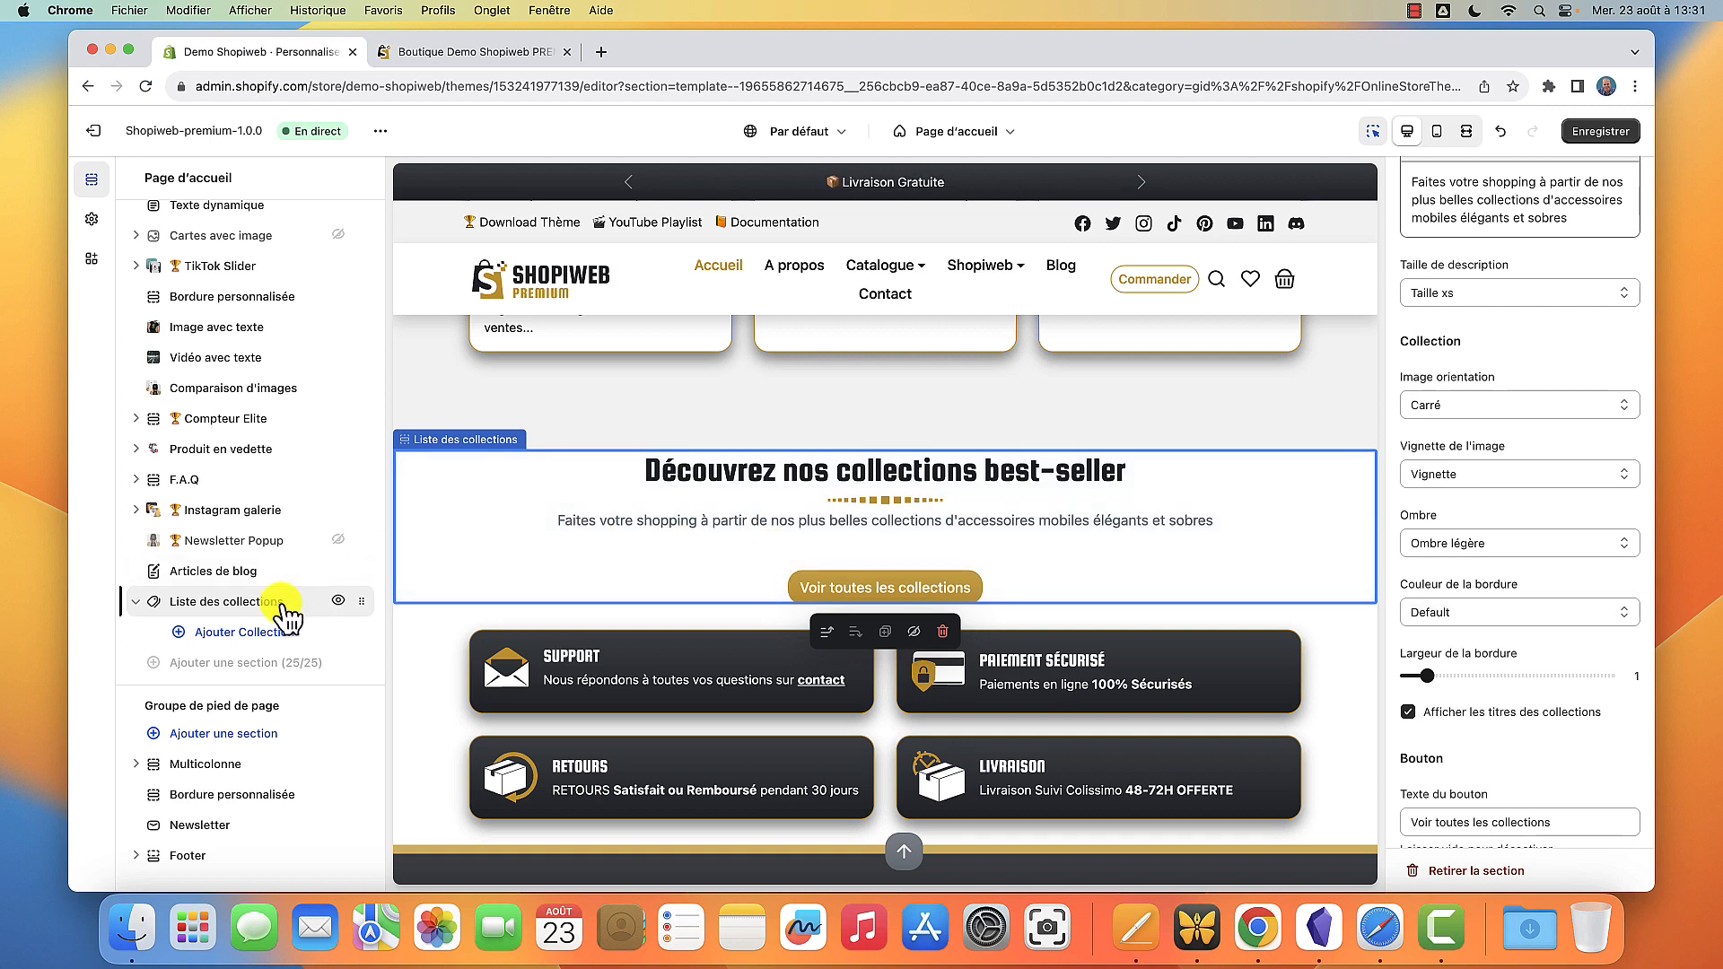
{"action": "left_click", "coordinate": [227, 635]}
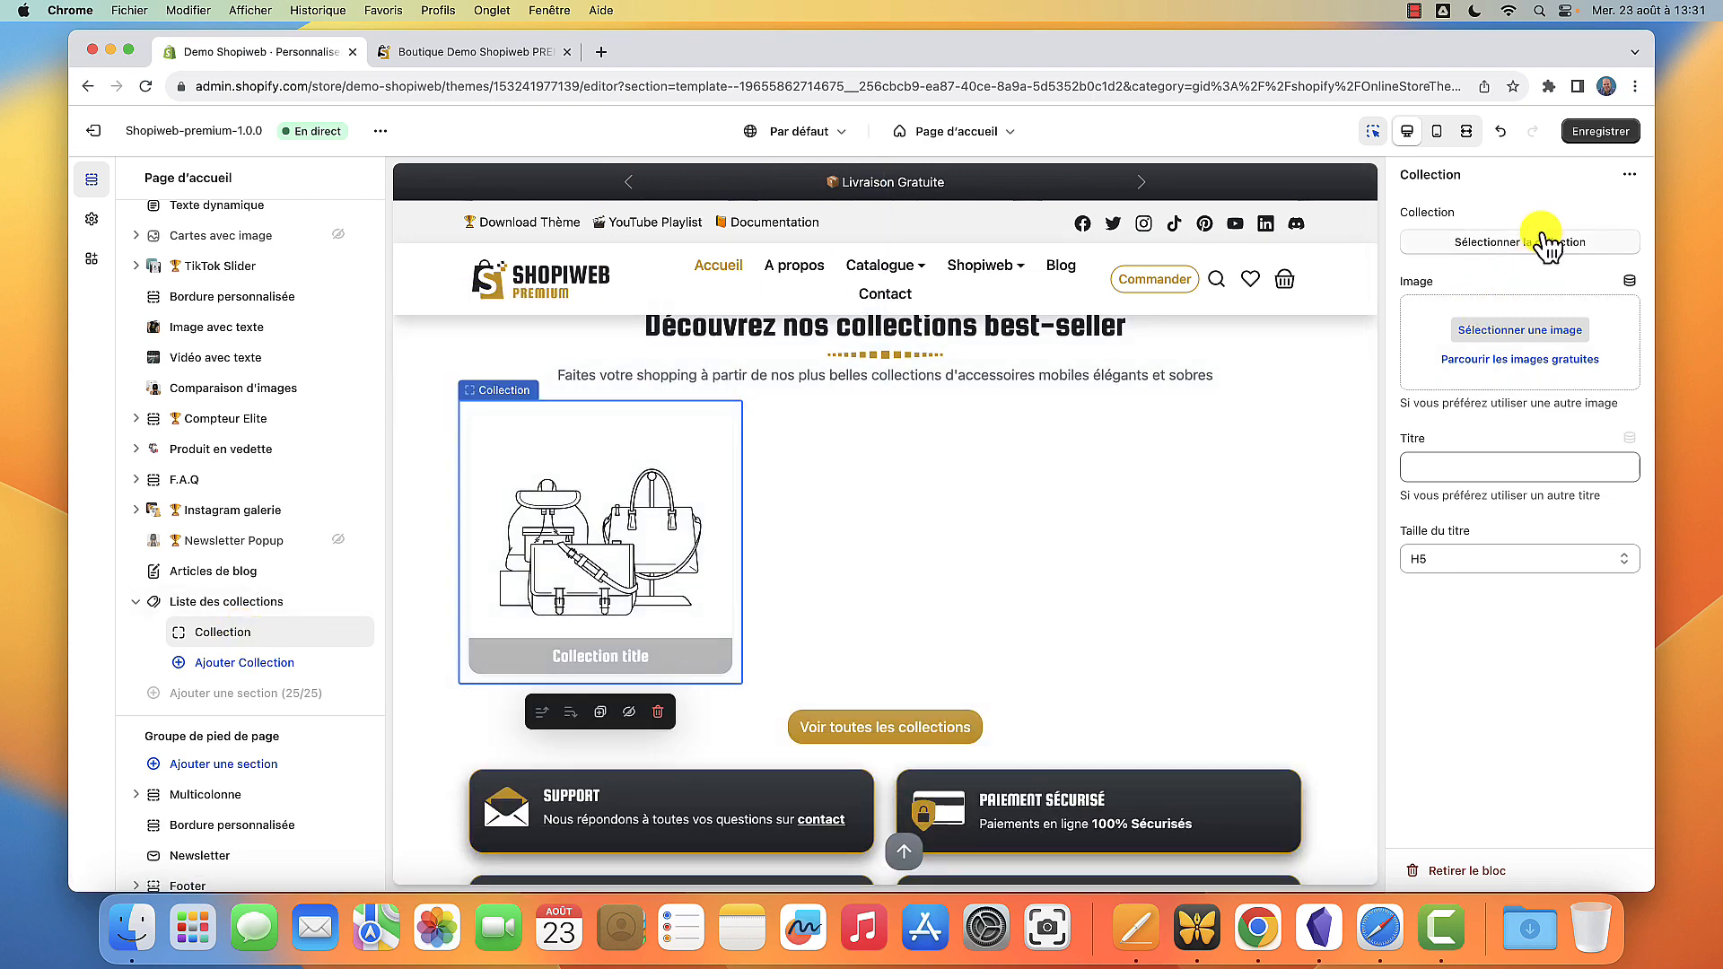
{"action": "left_click", "coordinate": [1546, 244]}
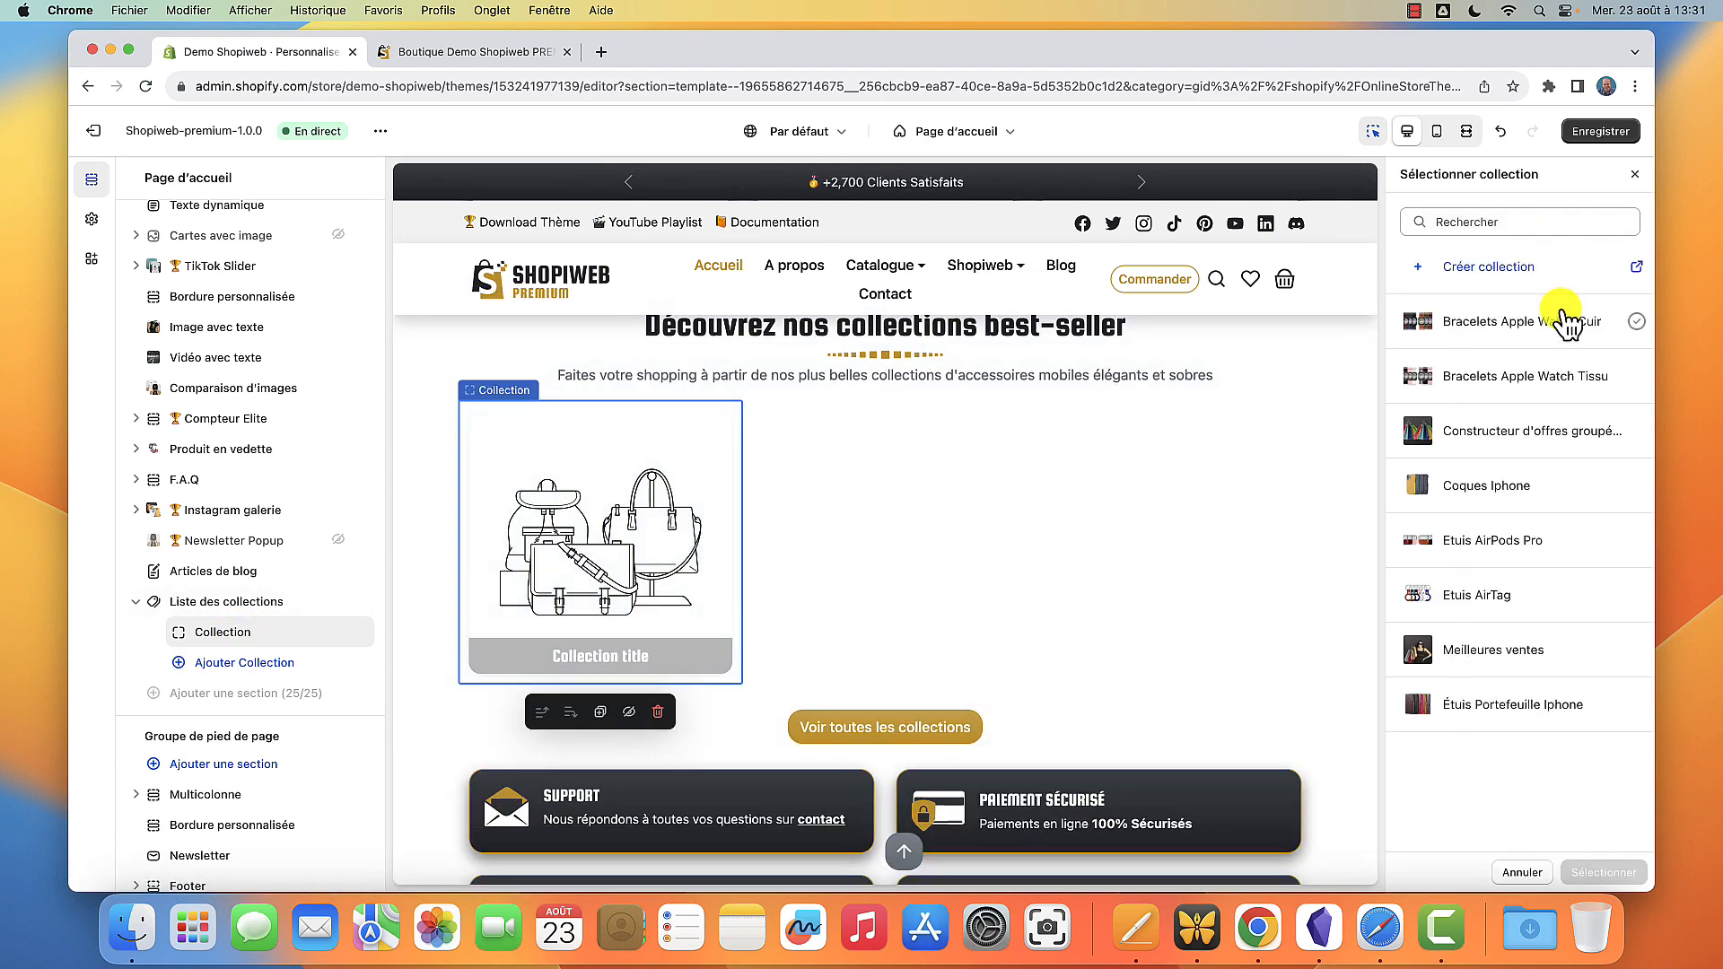
{"action": "left_click", "coordinate": [1485, 490]}
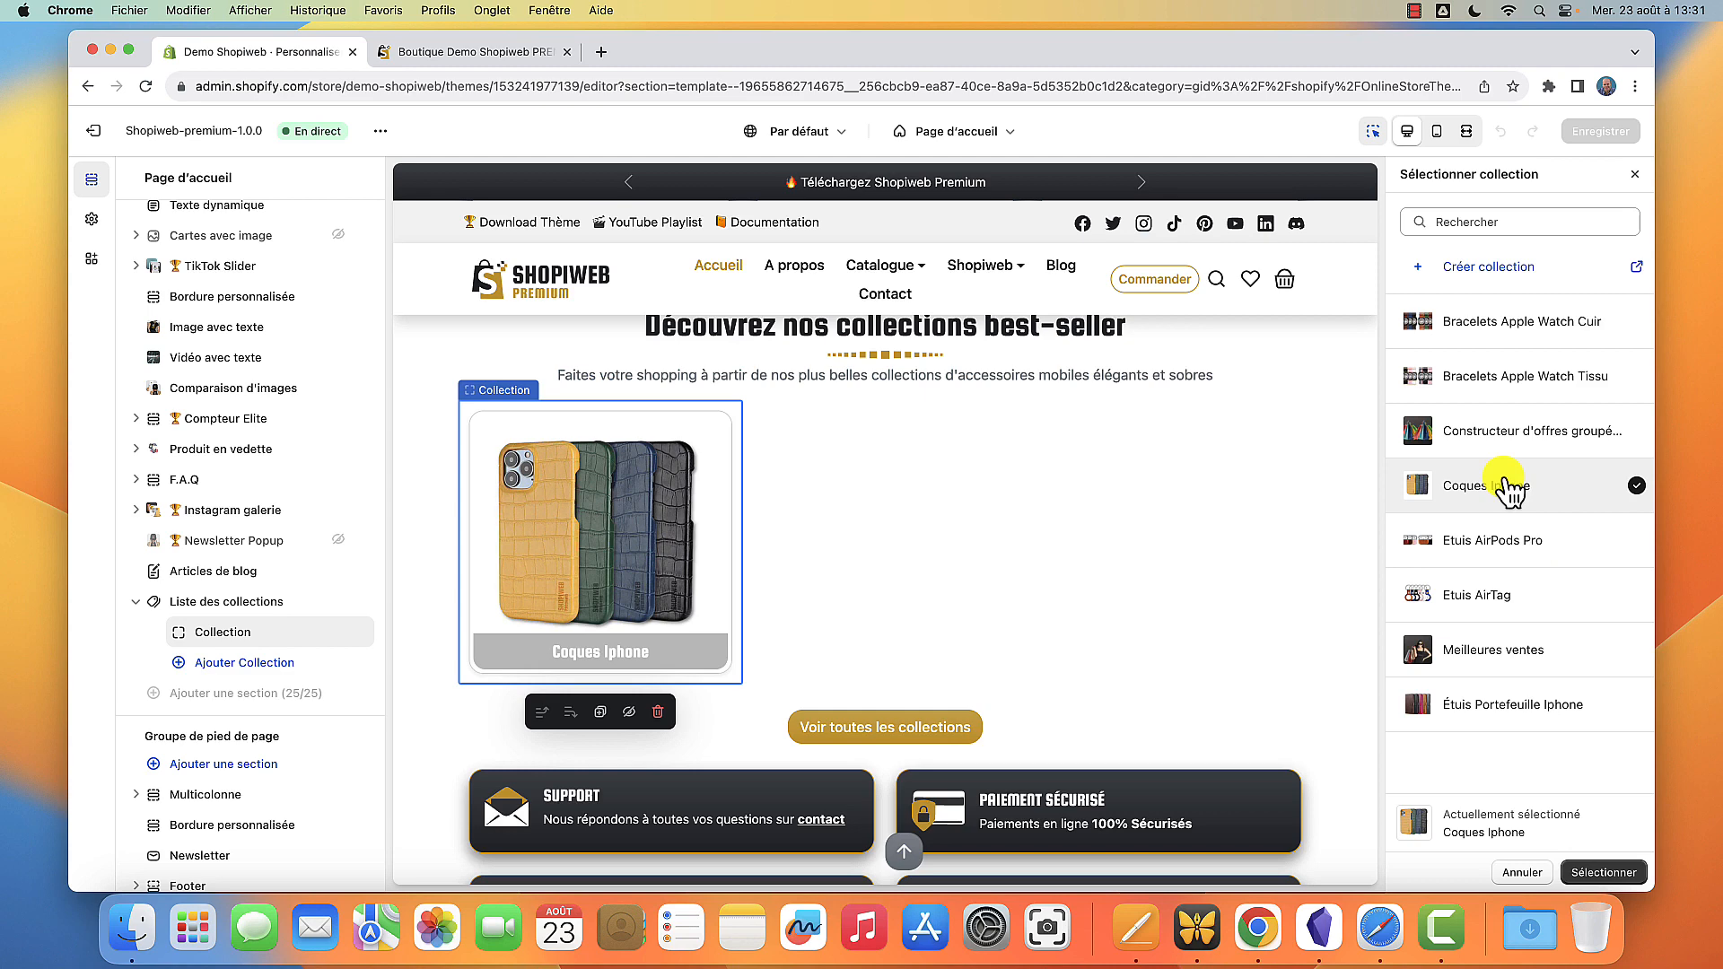
{"action": "left_click", "coordinate": [1603, 873]}
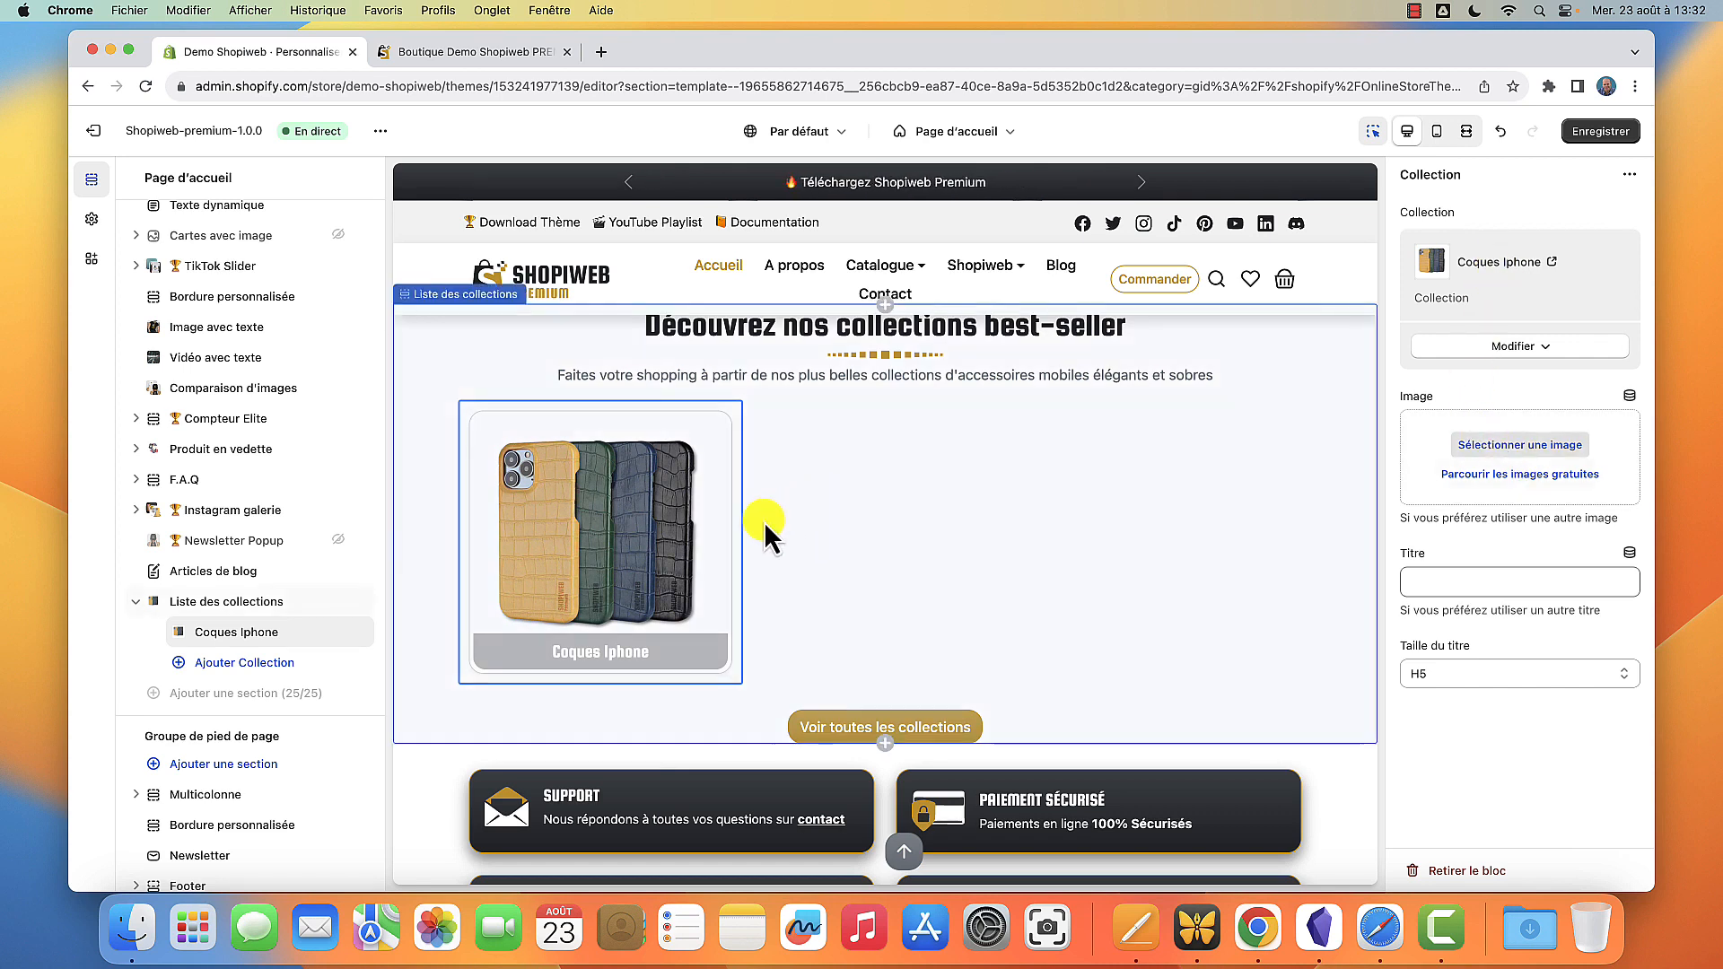
Step: Give the Coques Iphone block the library image Etui_portefeuille_sable and the title "mon titre de collection"
{"action": "left_click", "coordinate": [1553, 449]}
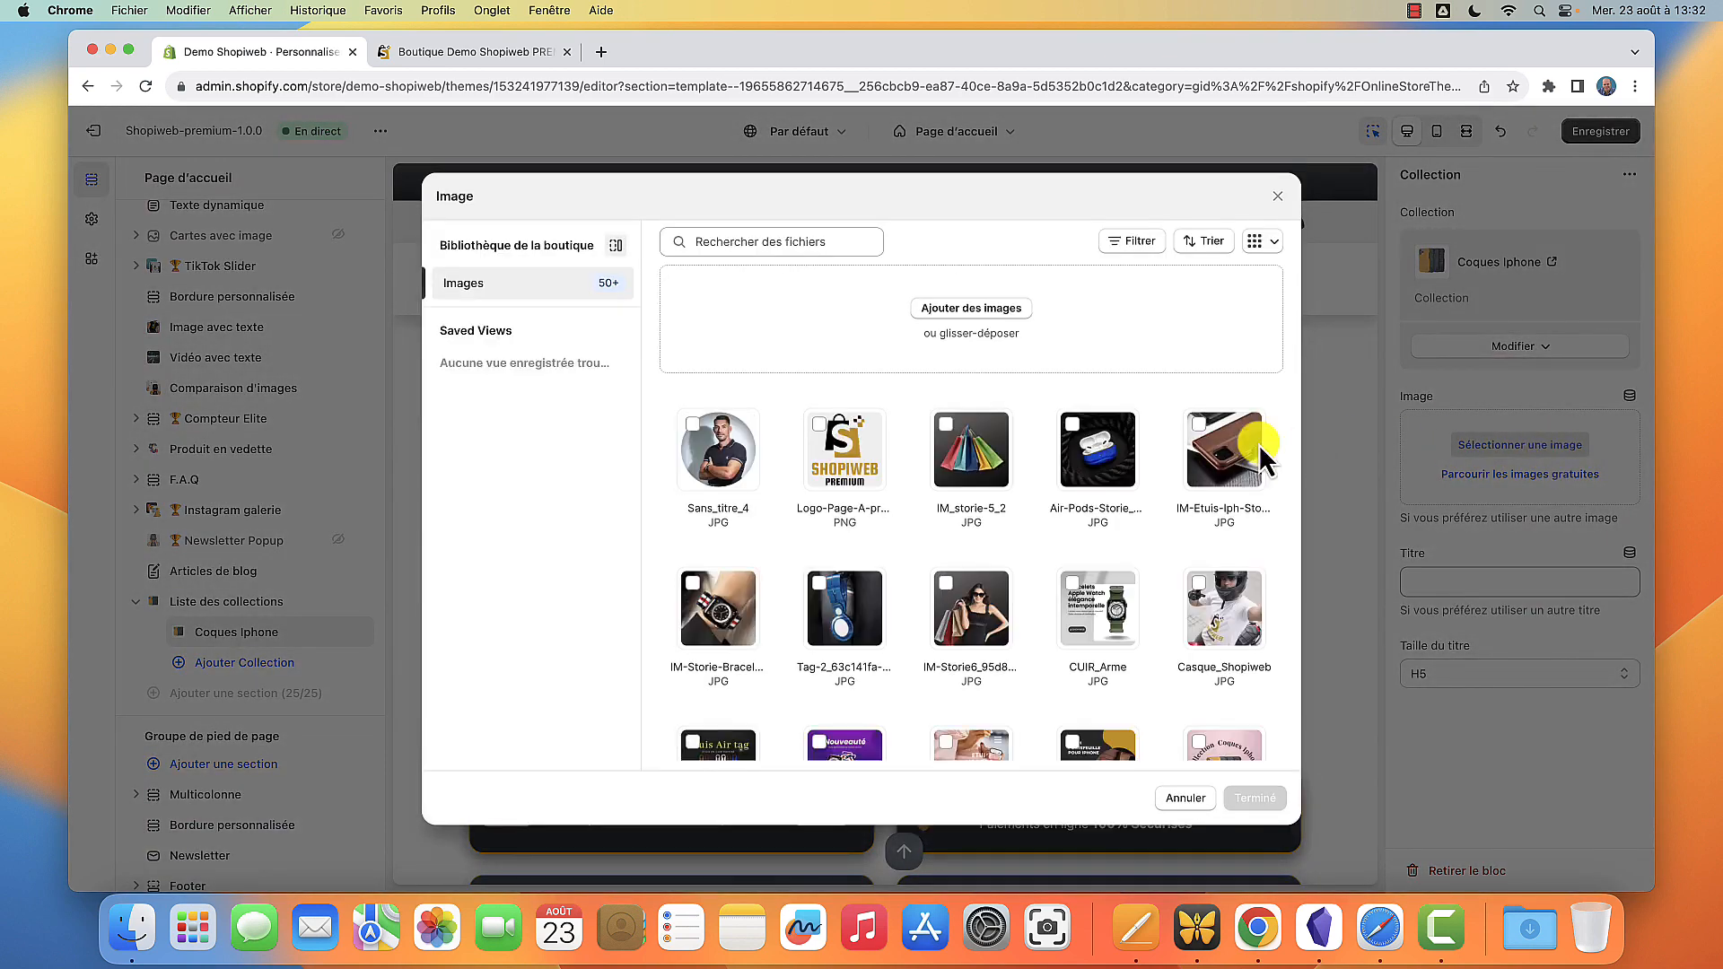
{"action": "scroll", "coordinate": [1030, 504], "scroll_direction": "down", "scroll_amount": 10}
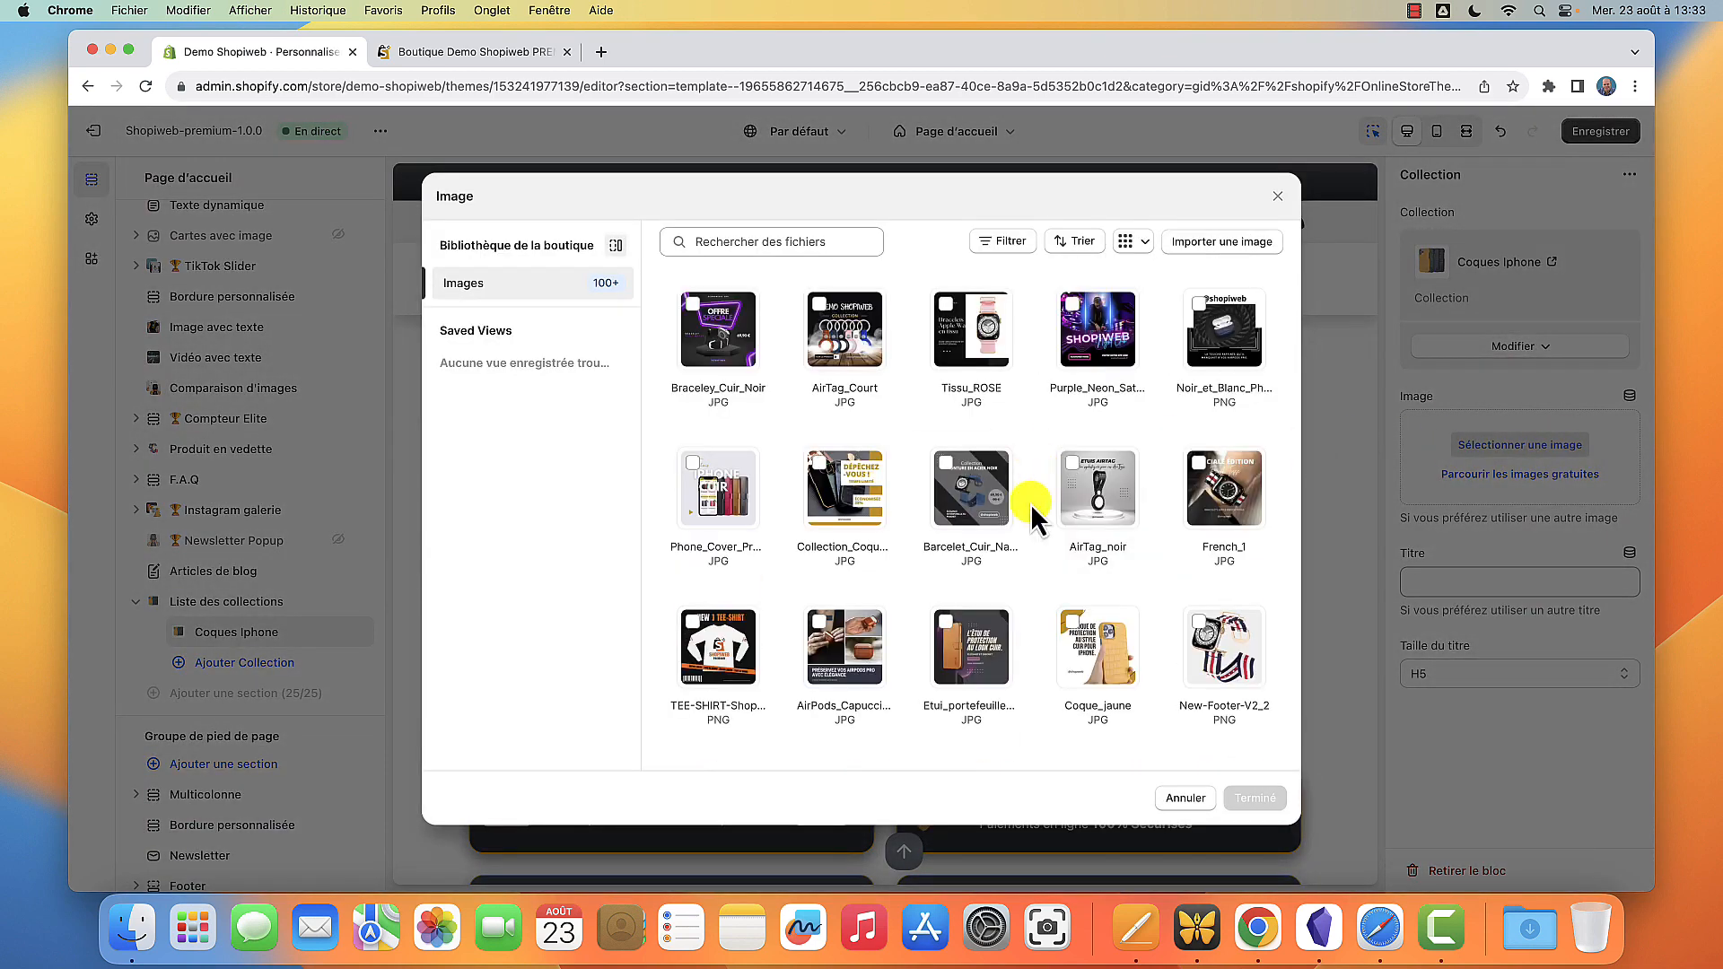
{"action": "left_click", "coordinate": [966, 639]}
{"action": "left_click", "coordinate": [1252, 798]}
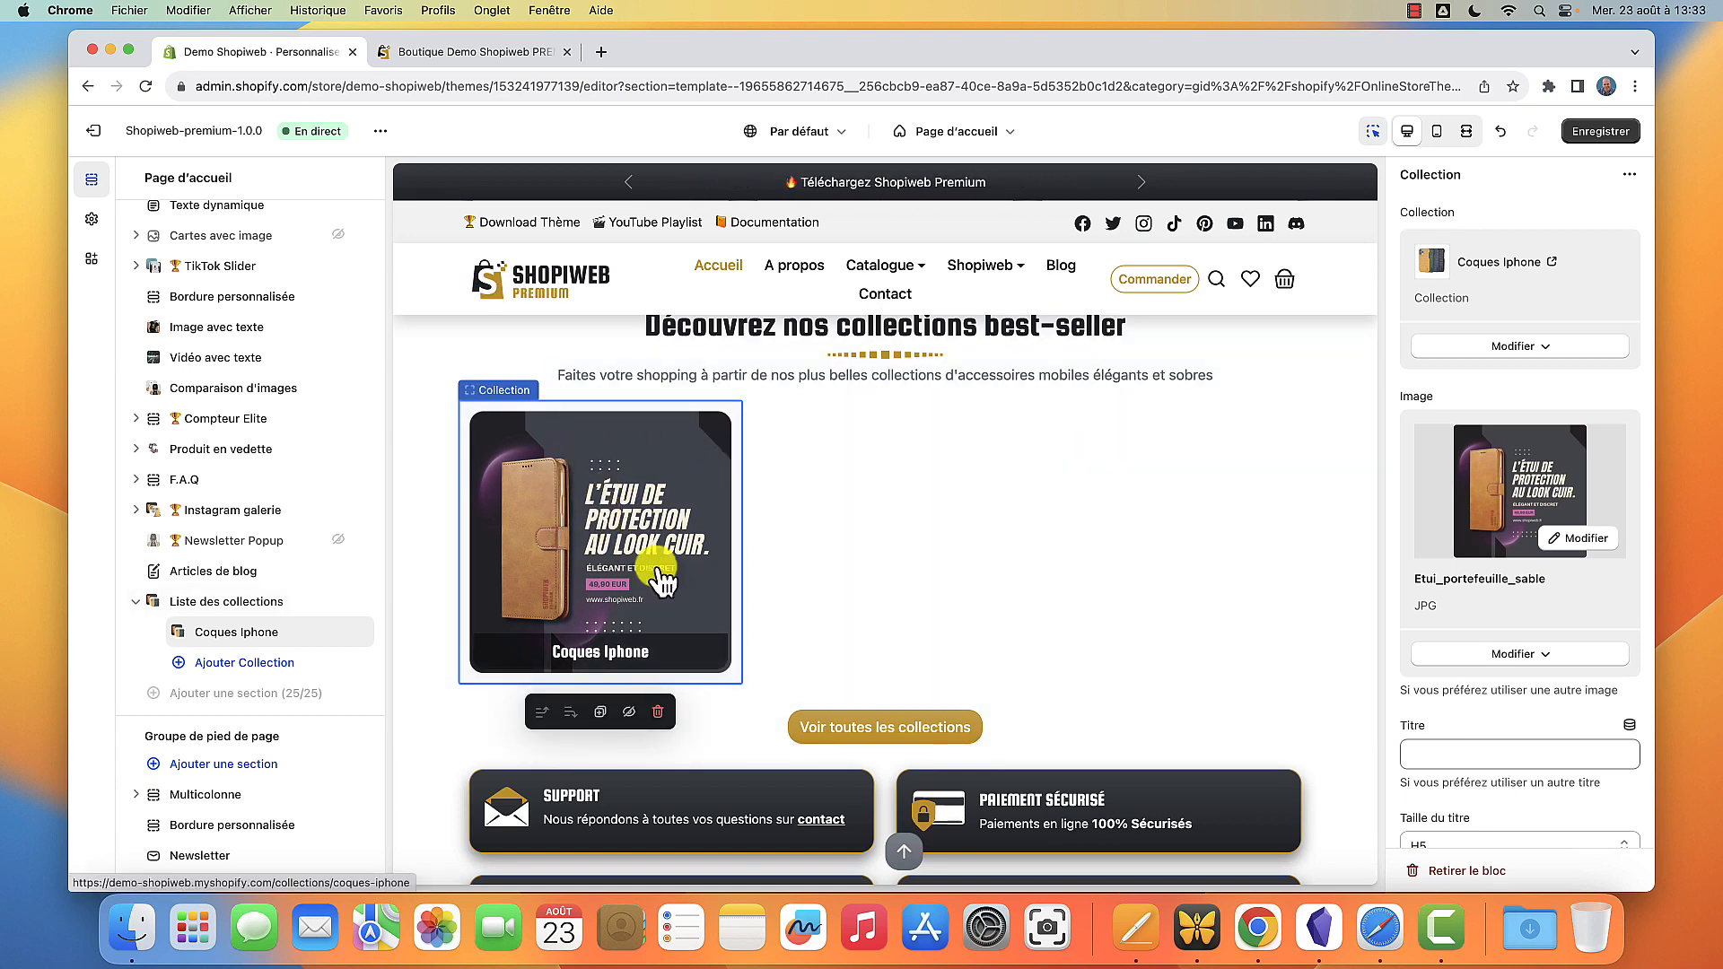
{"action": "scroll", "coordinate": [1526, 521], "scroll_direction": "down", "scroll_amount": 1}
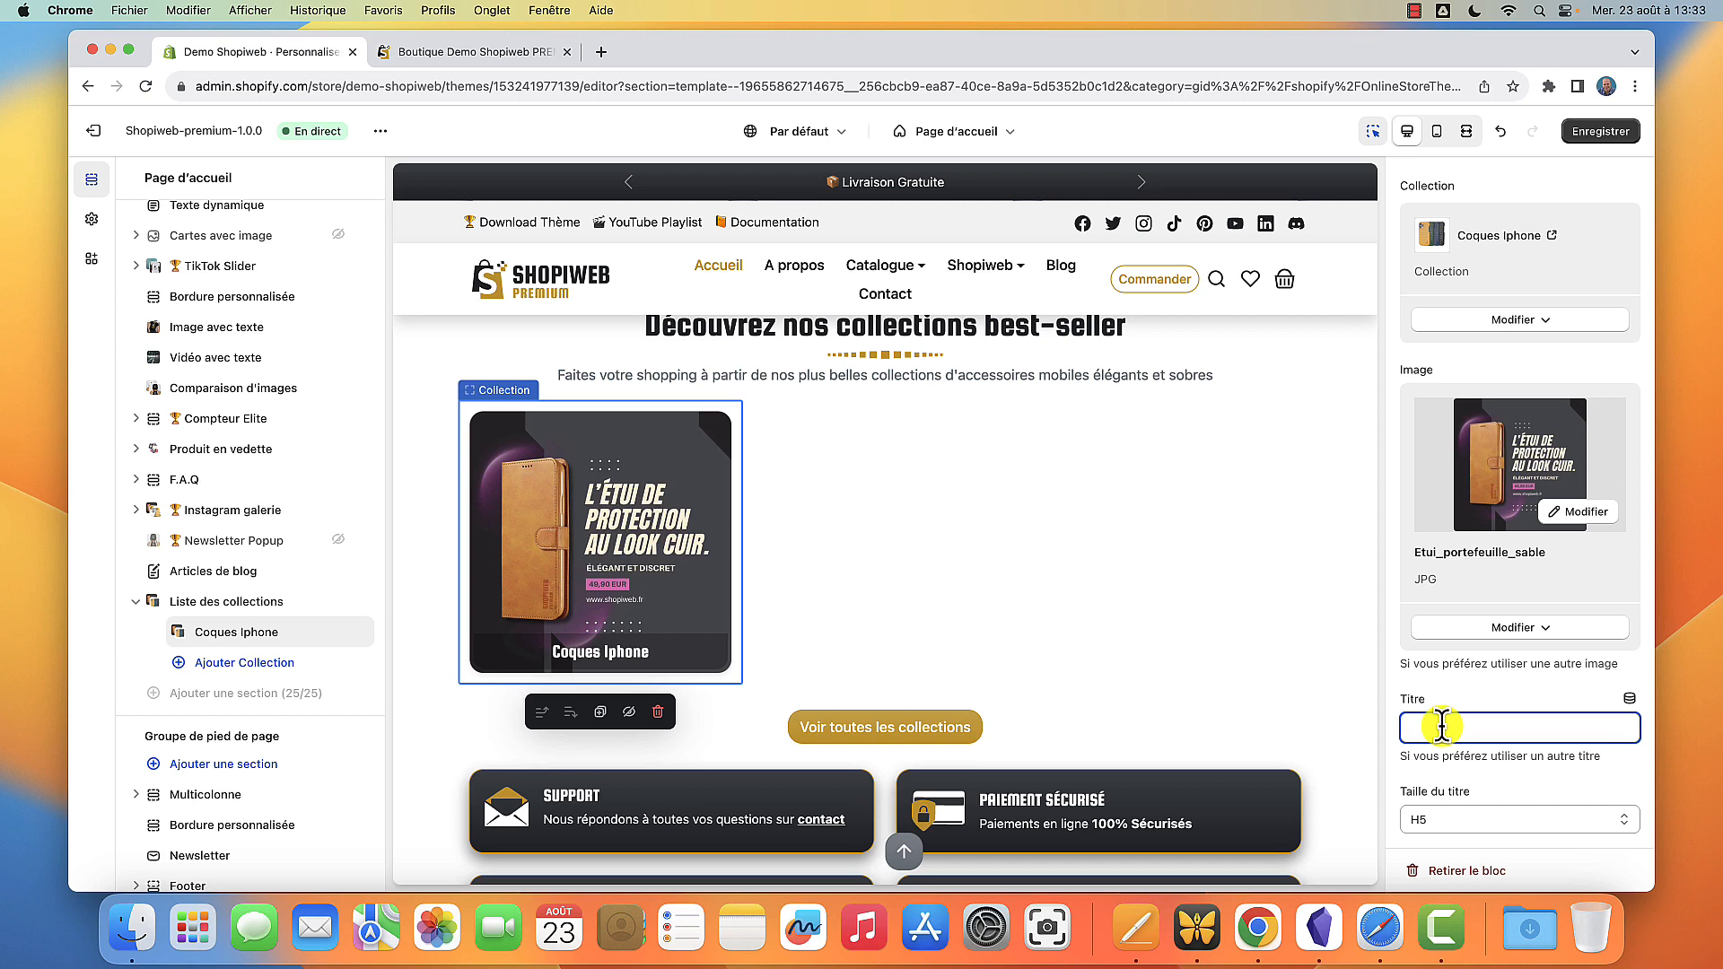
{"action": "type", "text": "titre de collection"}
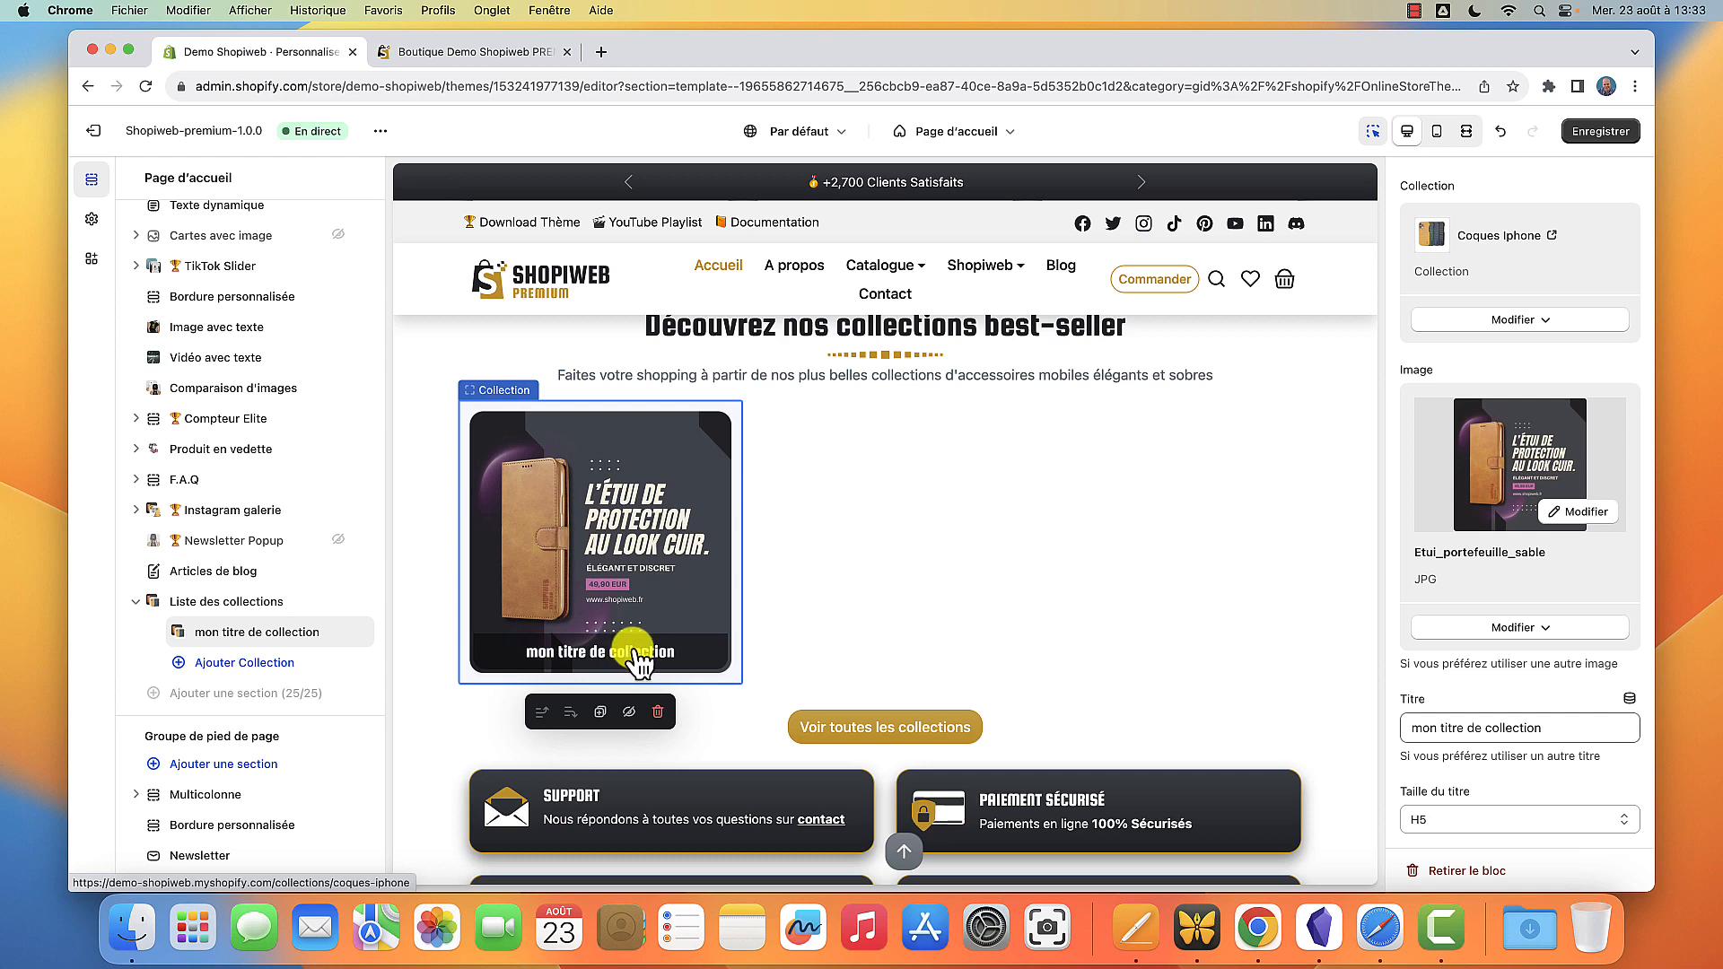
Step: Try the title size H1 on the first collection block, and return it to H5
{"action": "left_click", "coordinate": [1495, 819]}
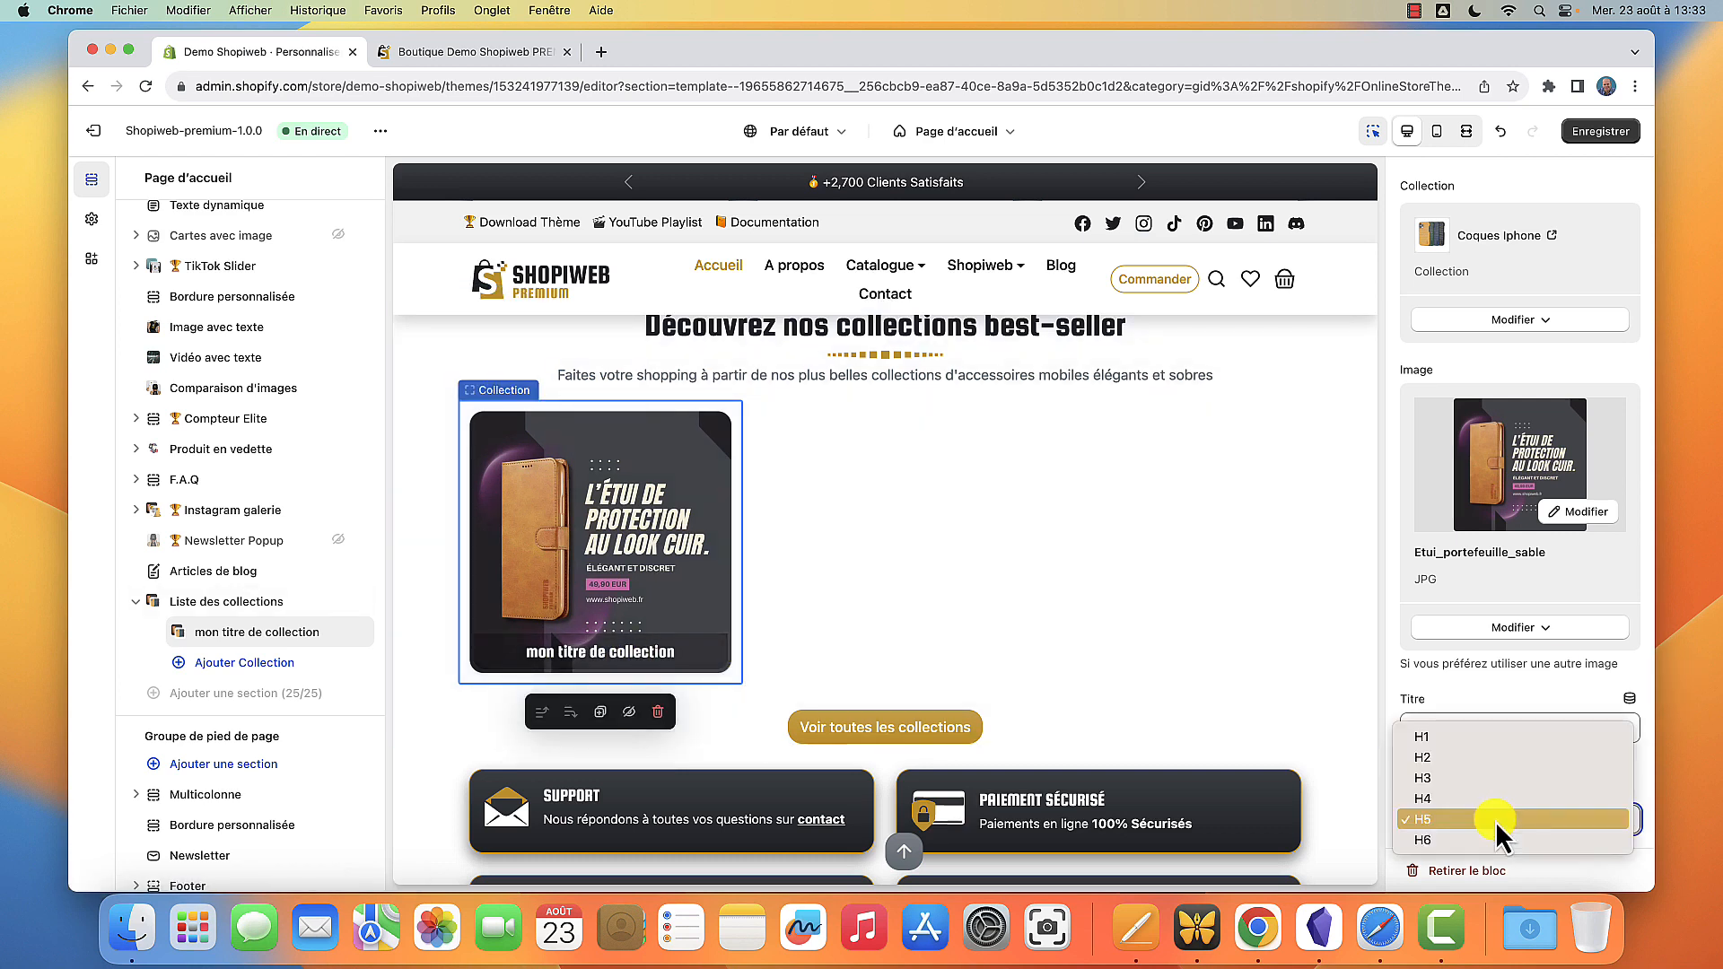
{"action": "left_click", "coordinate": [1490, 744]}
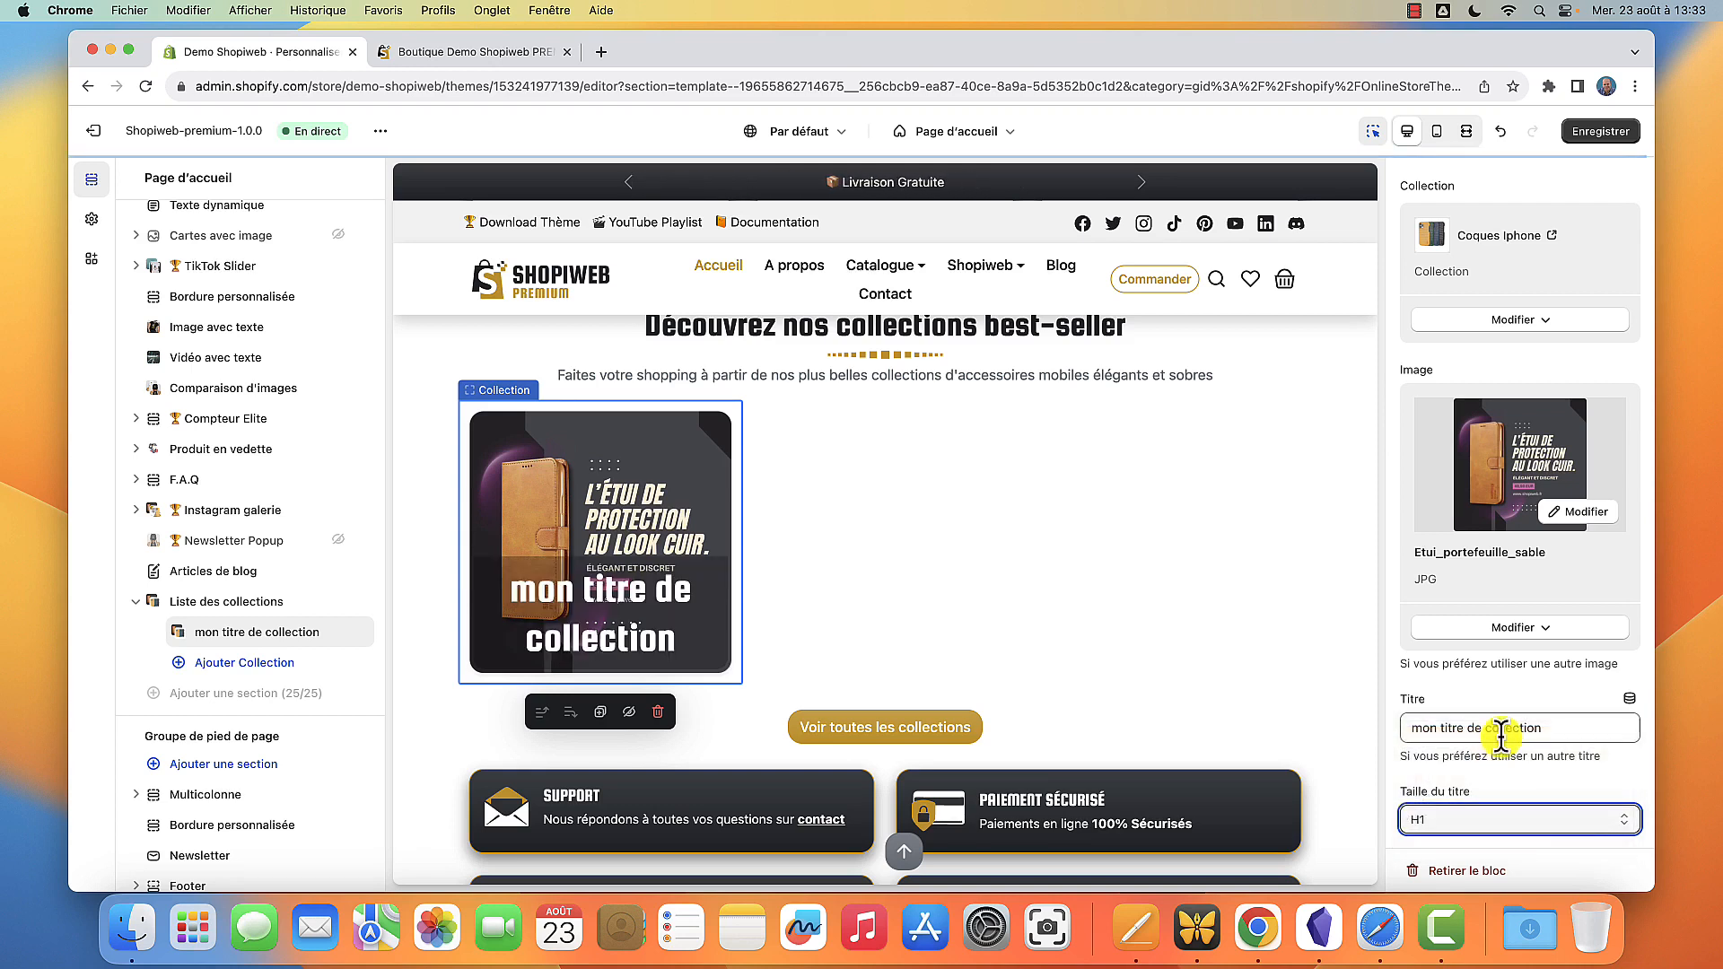
{"action": "left_click", "coordinate": [1479, 825]}
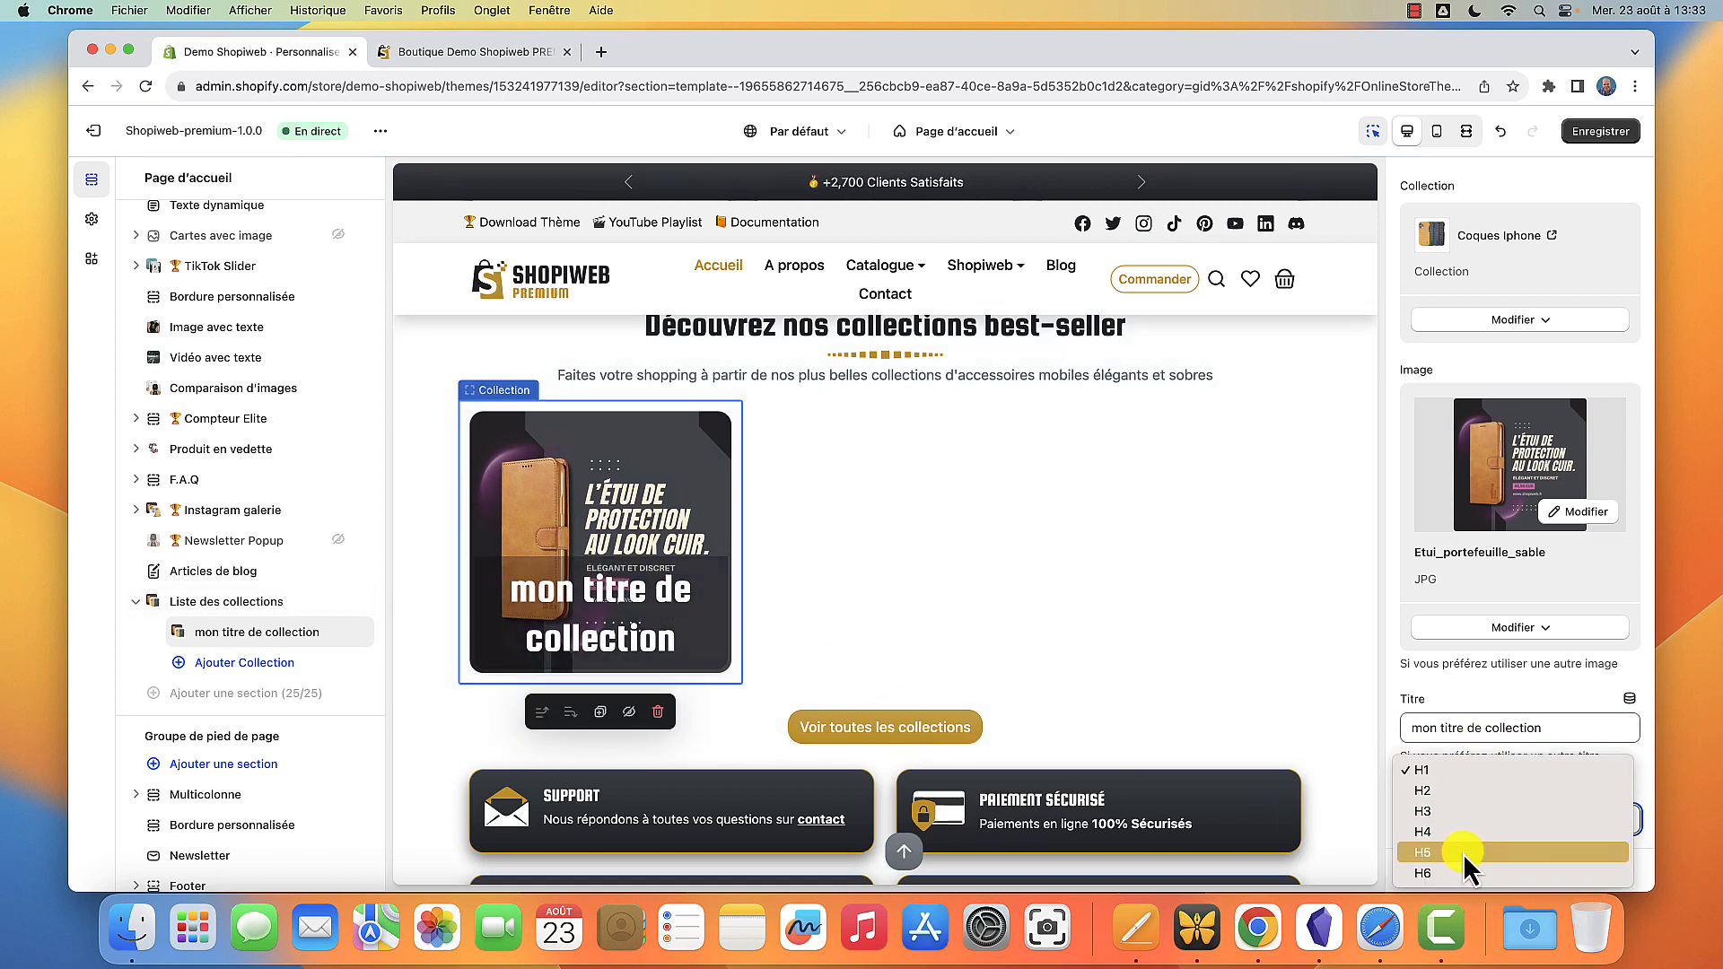
{"action": "left_click", "coordinate": [1463, 853]}
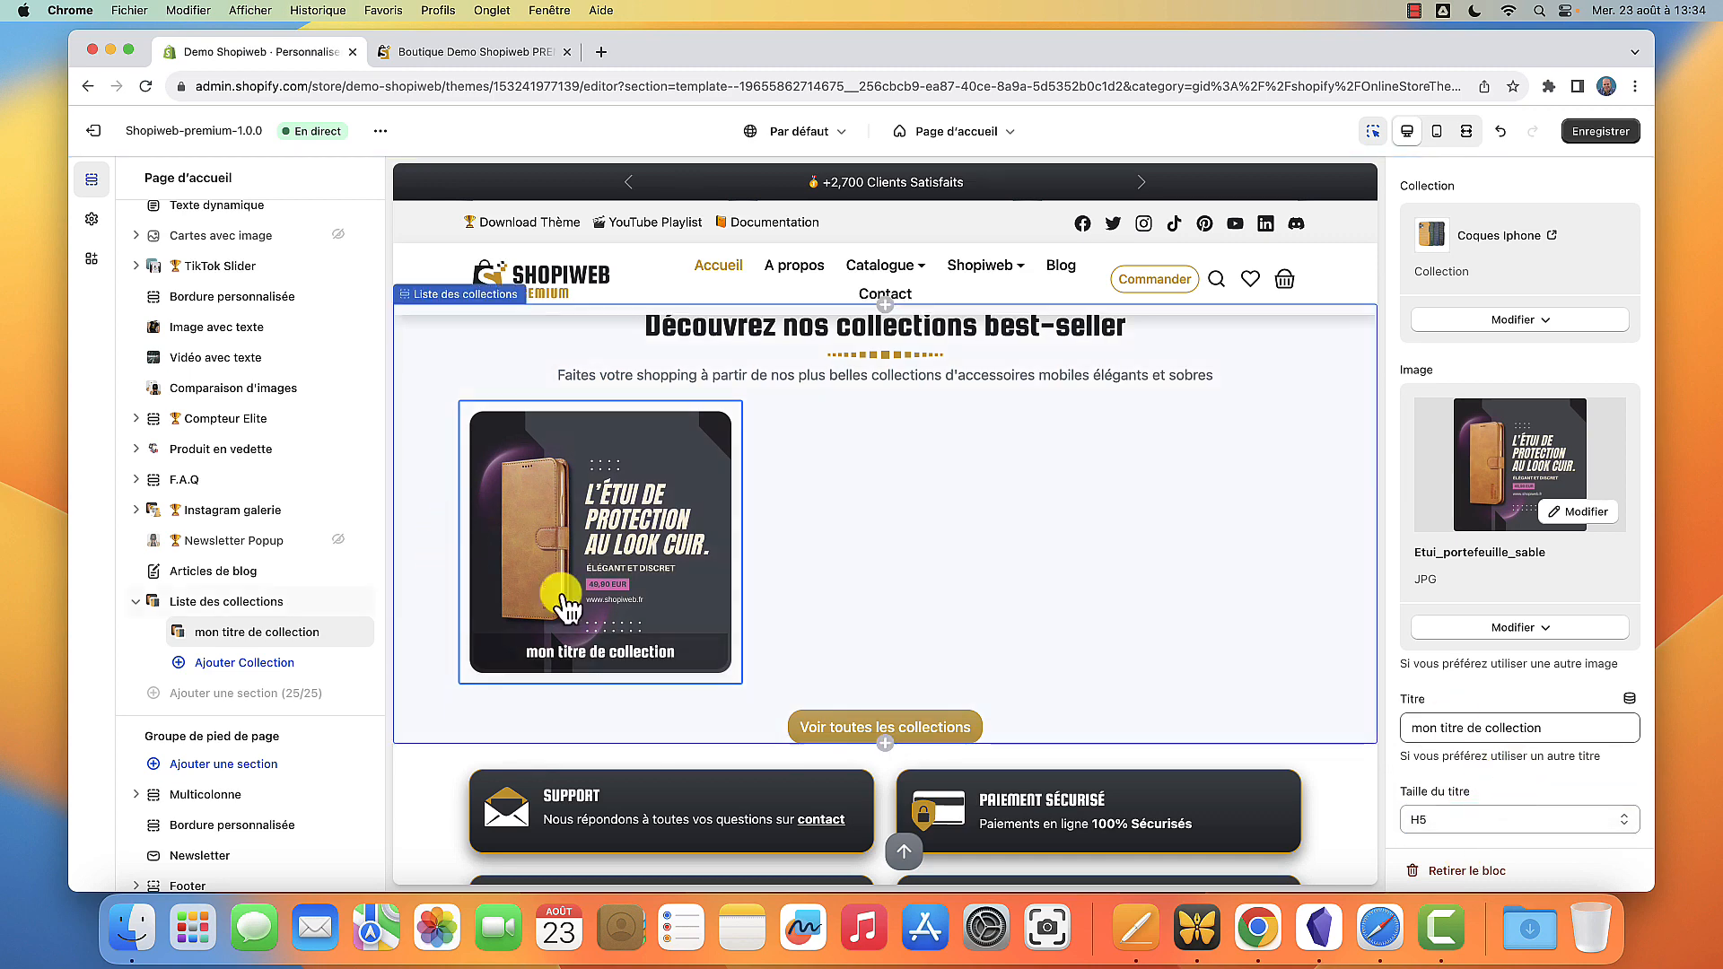
Step: Add a second Collection block to the section and assign it the Etuis AirPods Pro collection
{"action": "left_click", "coordinate": [253, 666]}
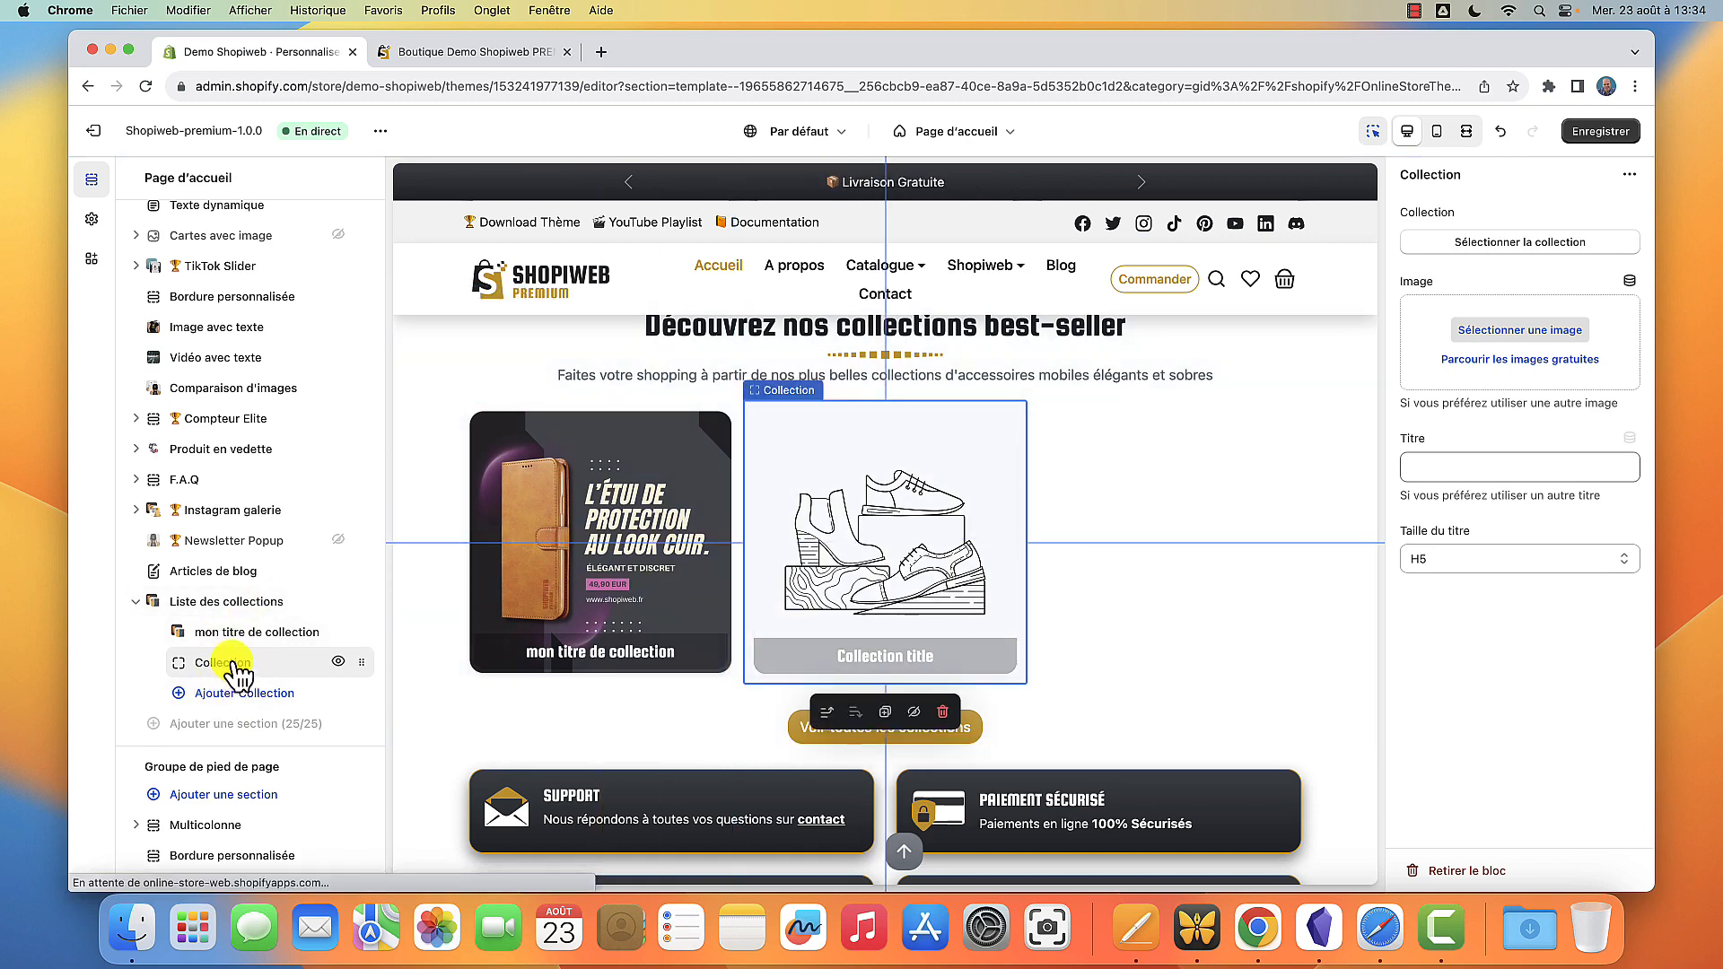
{"action": "left_click", "coordinate": [1501, 242]}
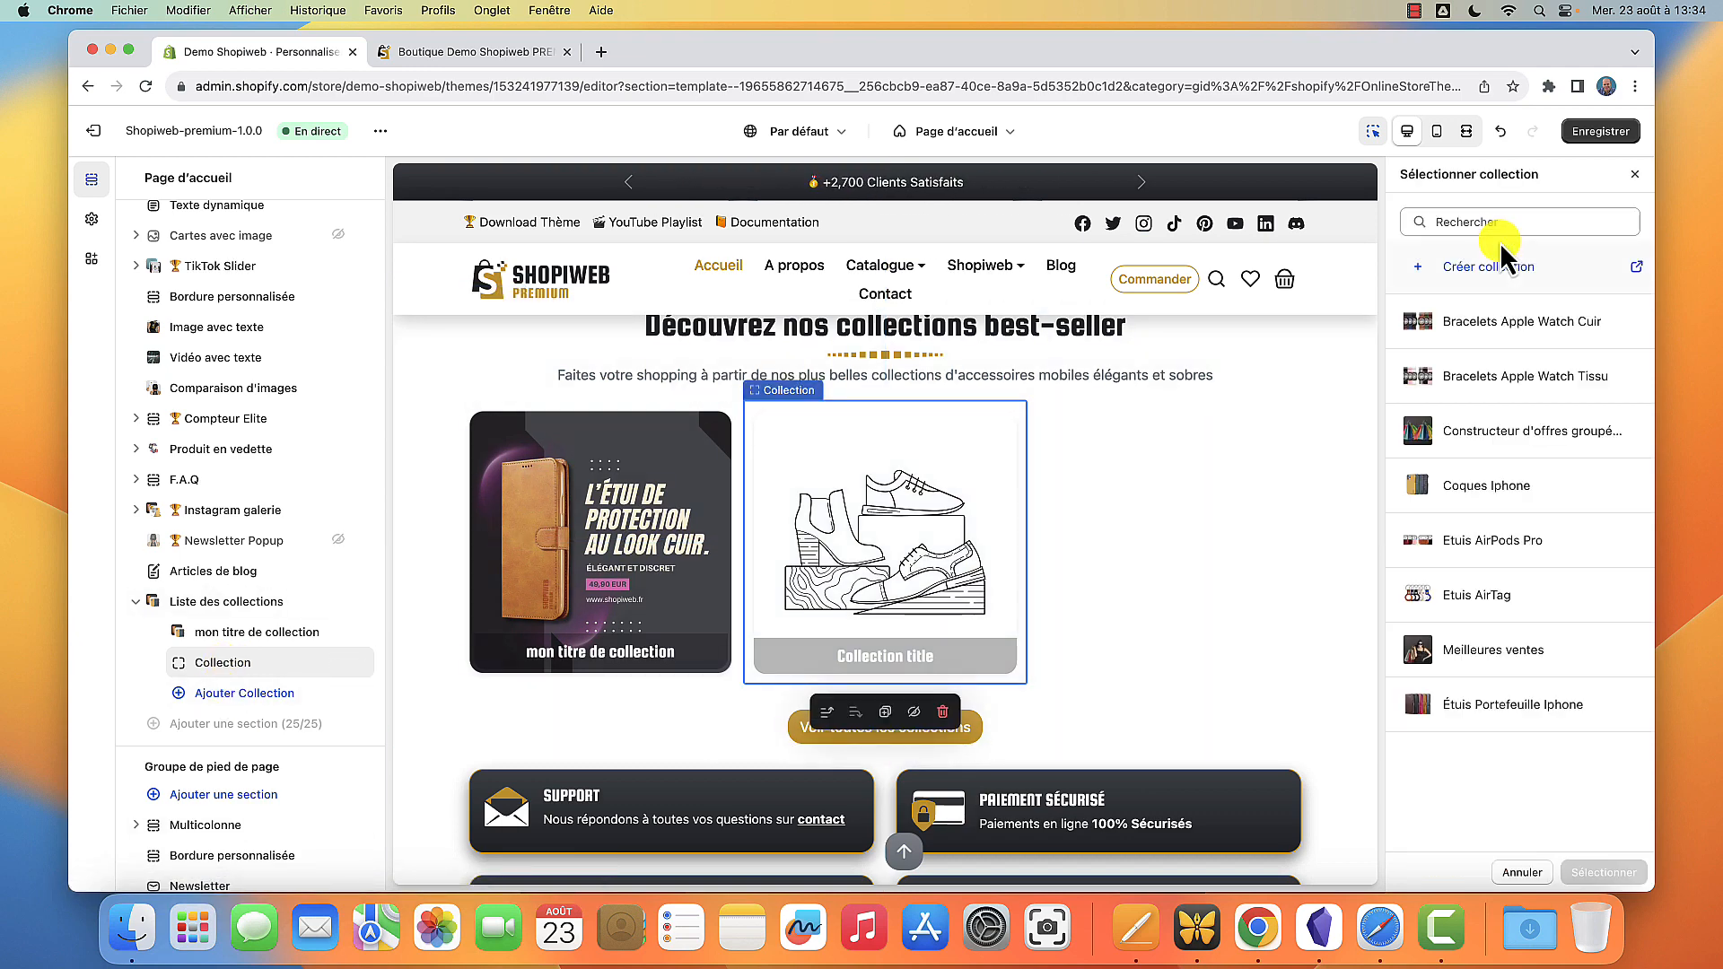
{"action": "left_click", "coordinate": [1481, 545]}
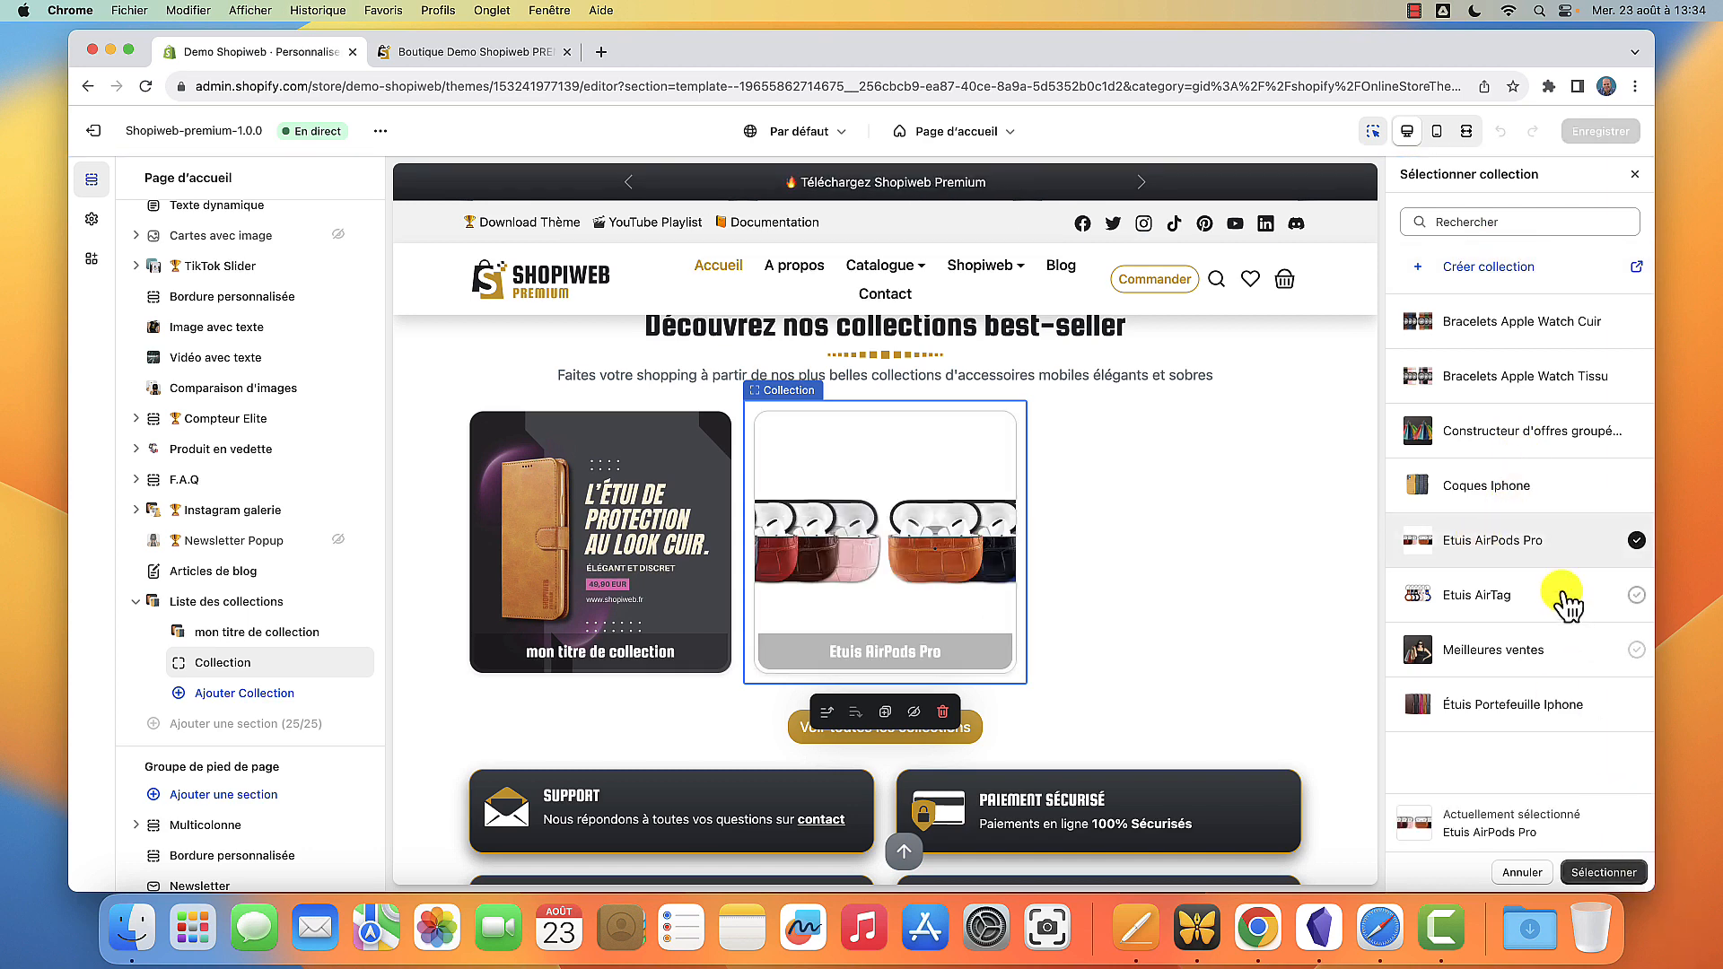
{"action": "left_click", "coordinate": [1594, 875]}
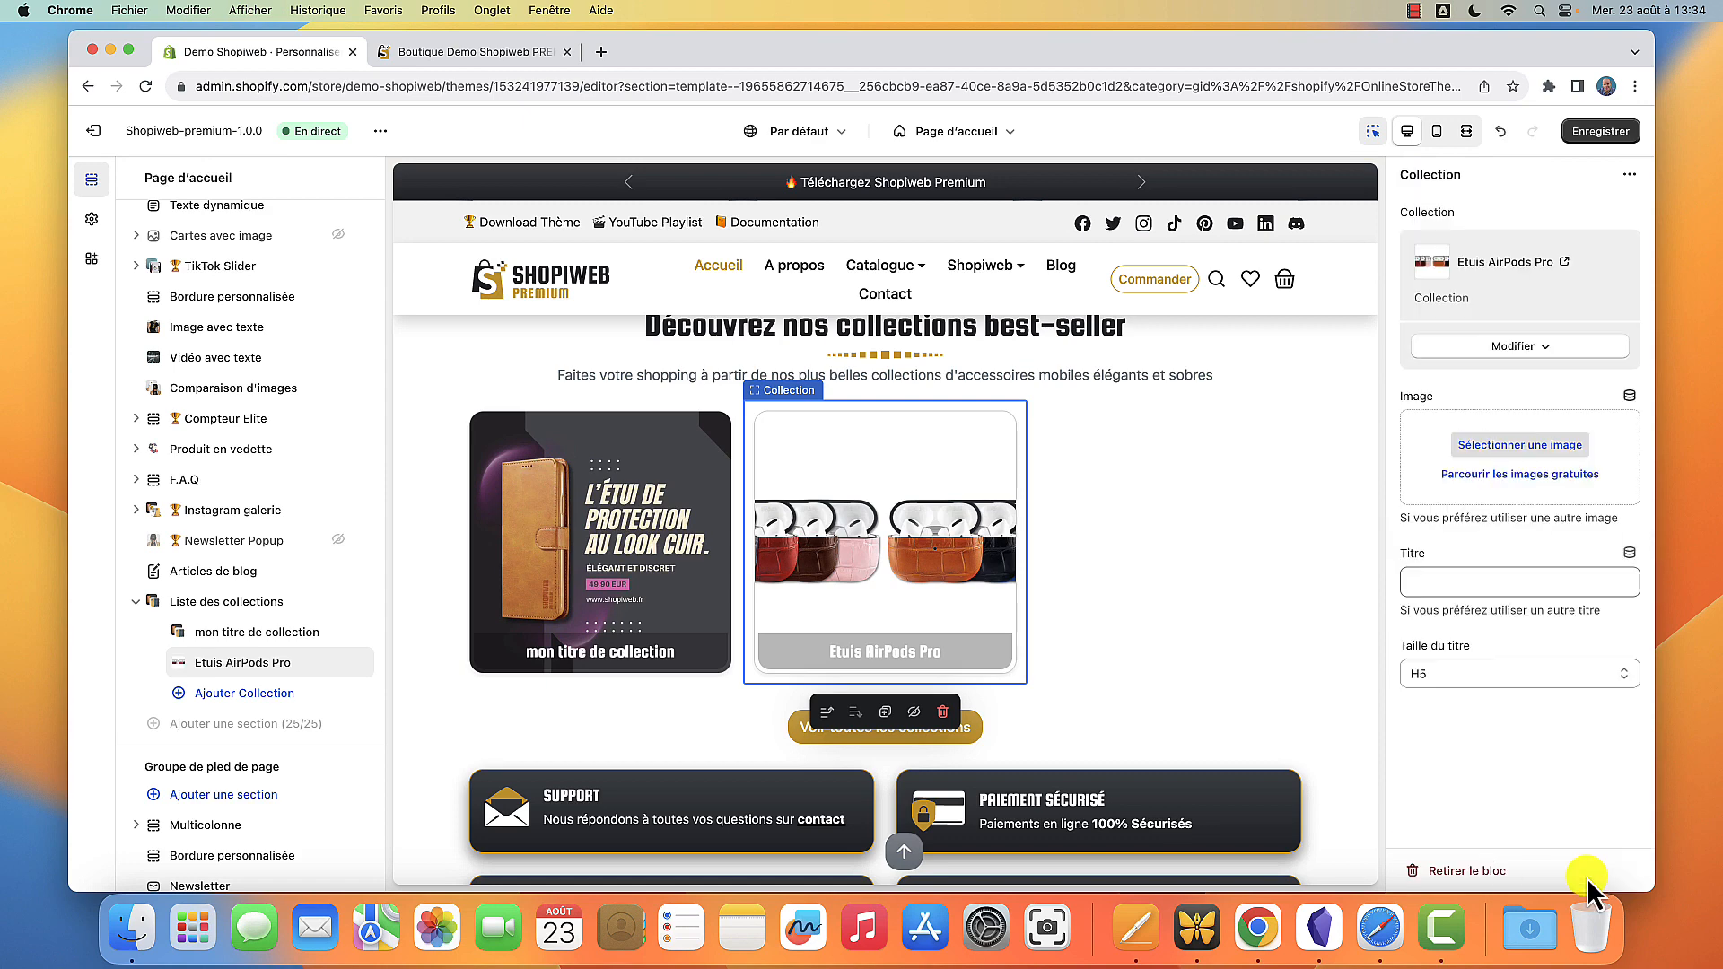
Step: Set the Etuis AirPods Pro block's image to AirPods_Capuccino from the store library
{"action": "left_click", "coordinate": [1511, 449]}
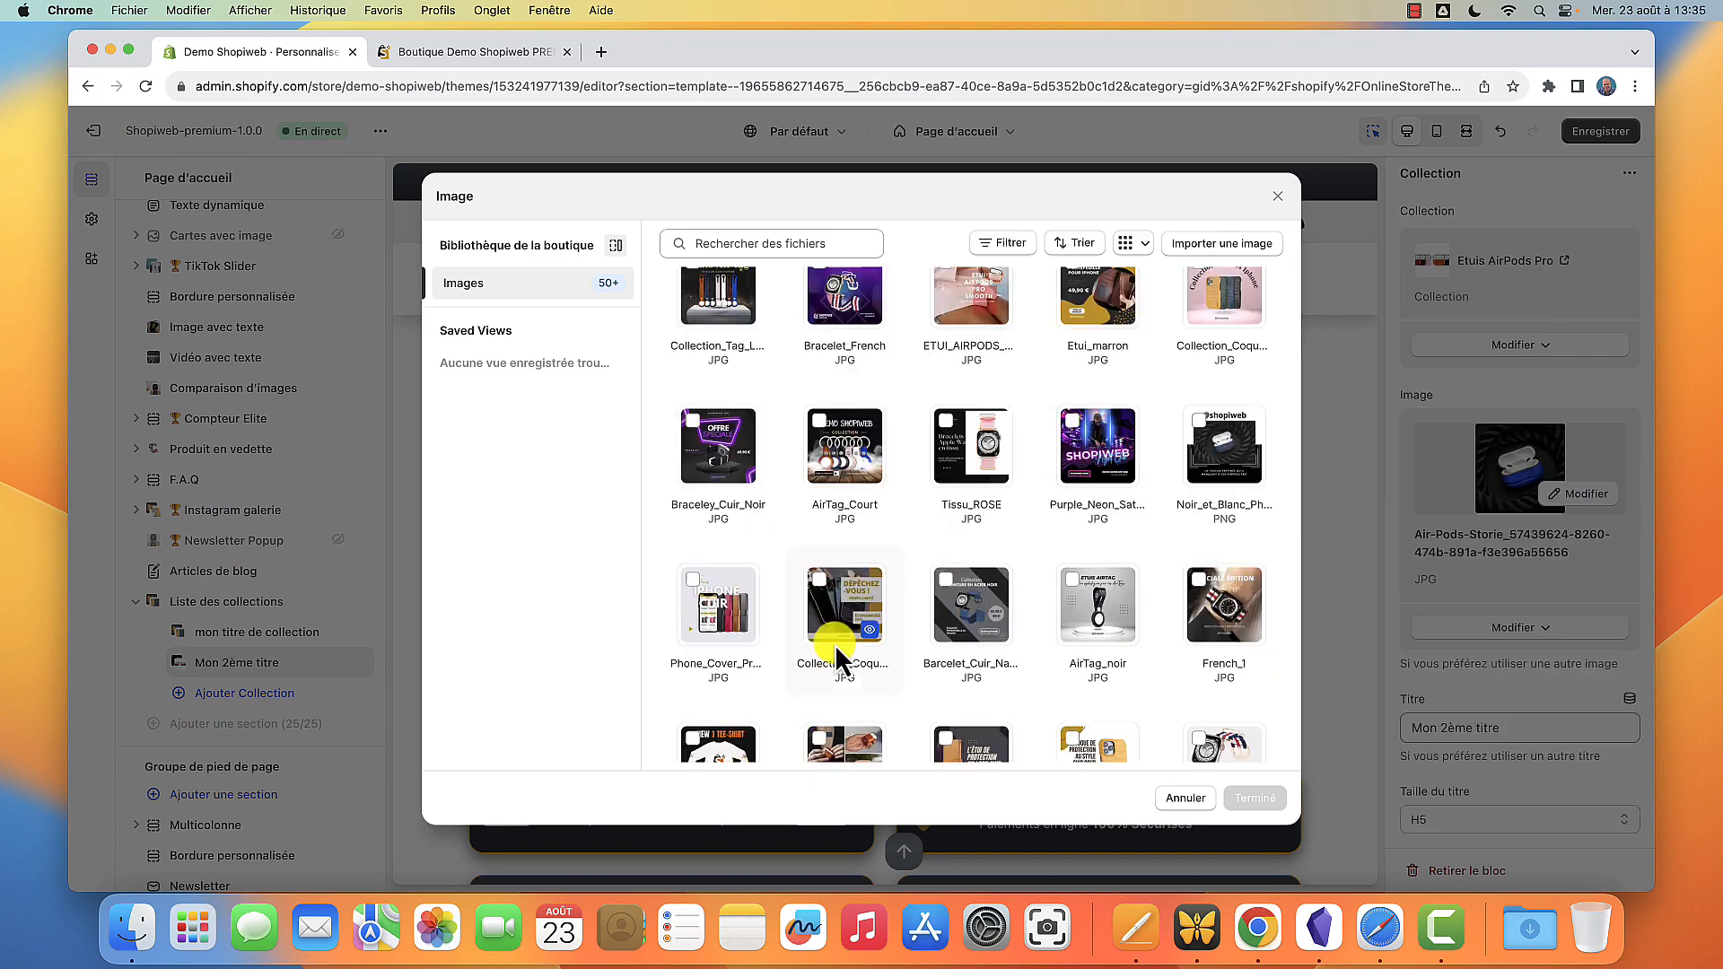
{"action": "scroll", "coordinate": [835, 644], "scroll_direction": "down", "scroll_amount": 3}
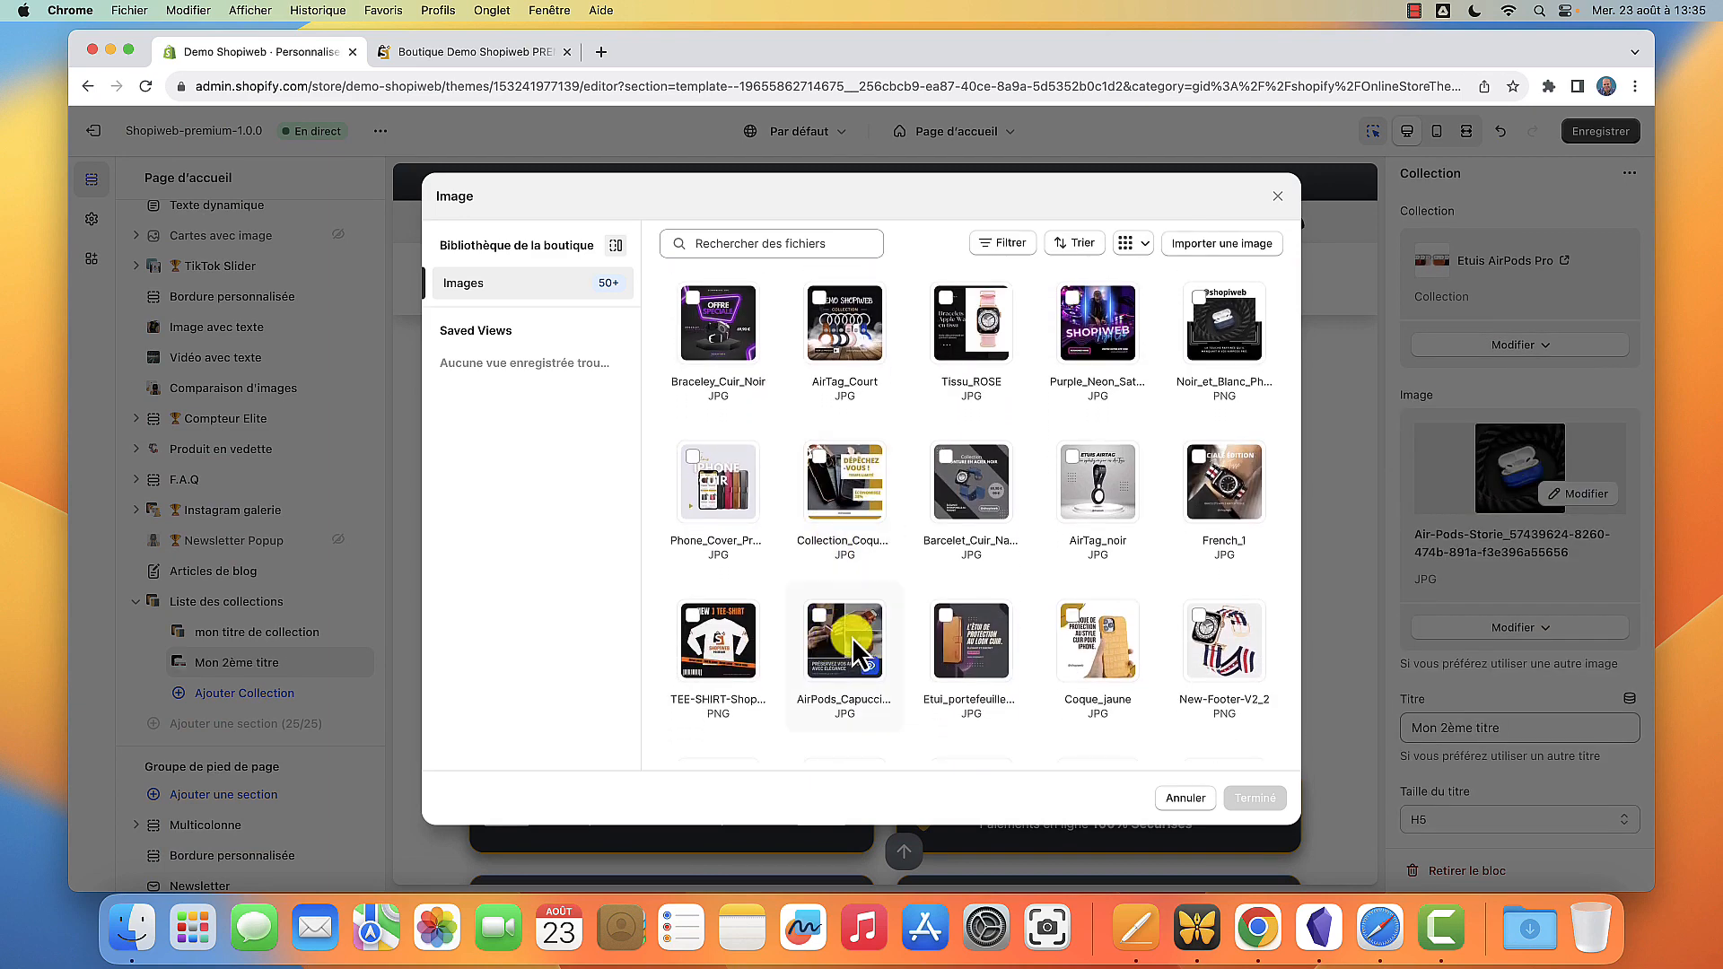
{"action": "left_click", "coordinate": [843, 639]}
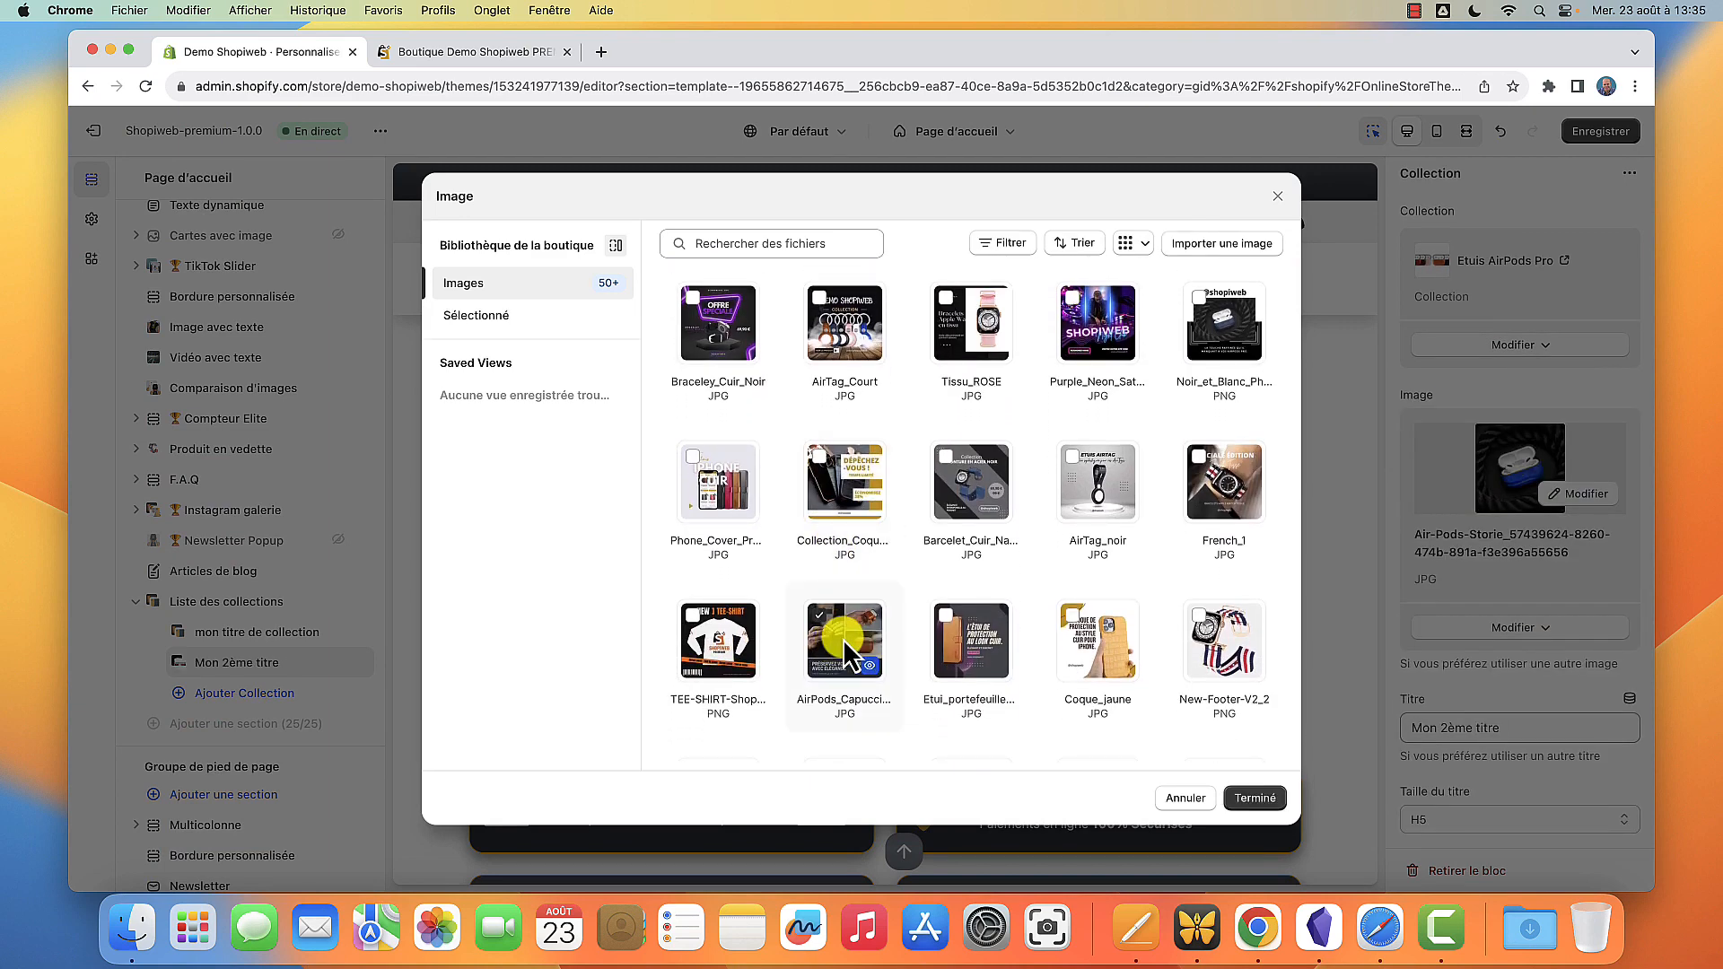
{"action": "left_click", "coordinate": [1262, 800]}
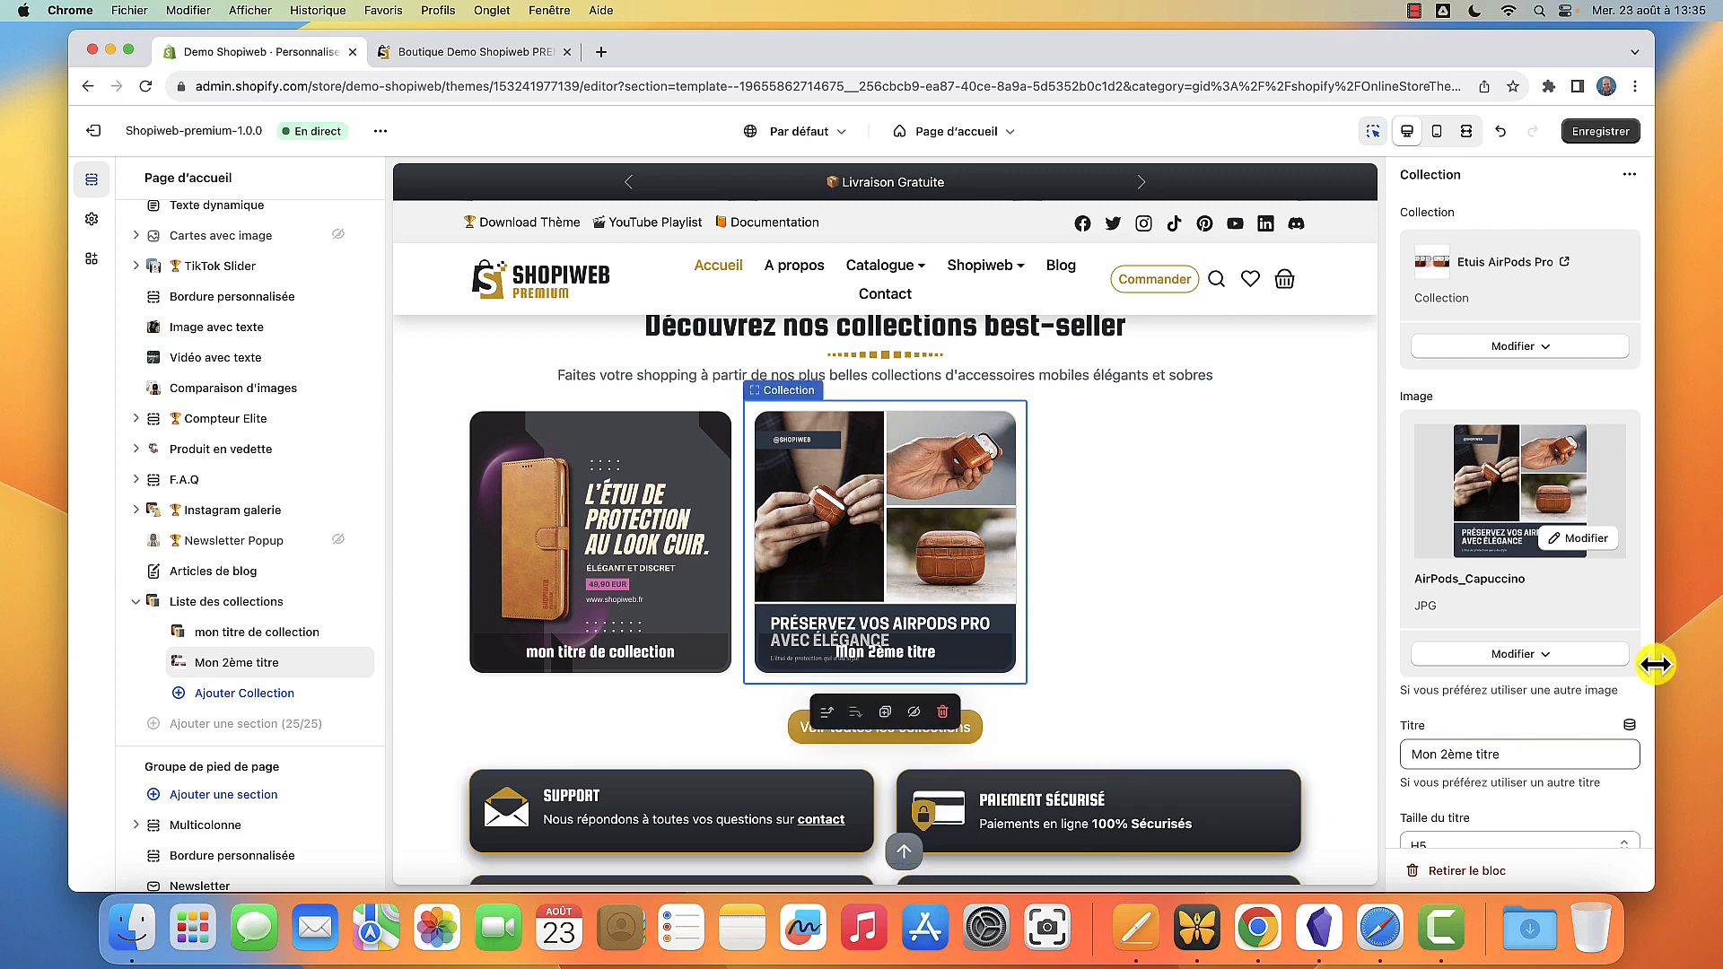
{"action": "scroll", "coordinate": [1555, 698], "scroll_direction": "down", "scroll_amount": 1}
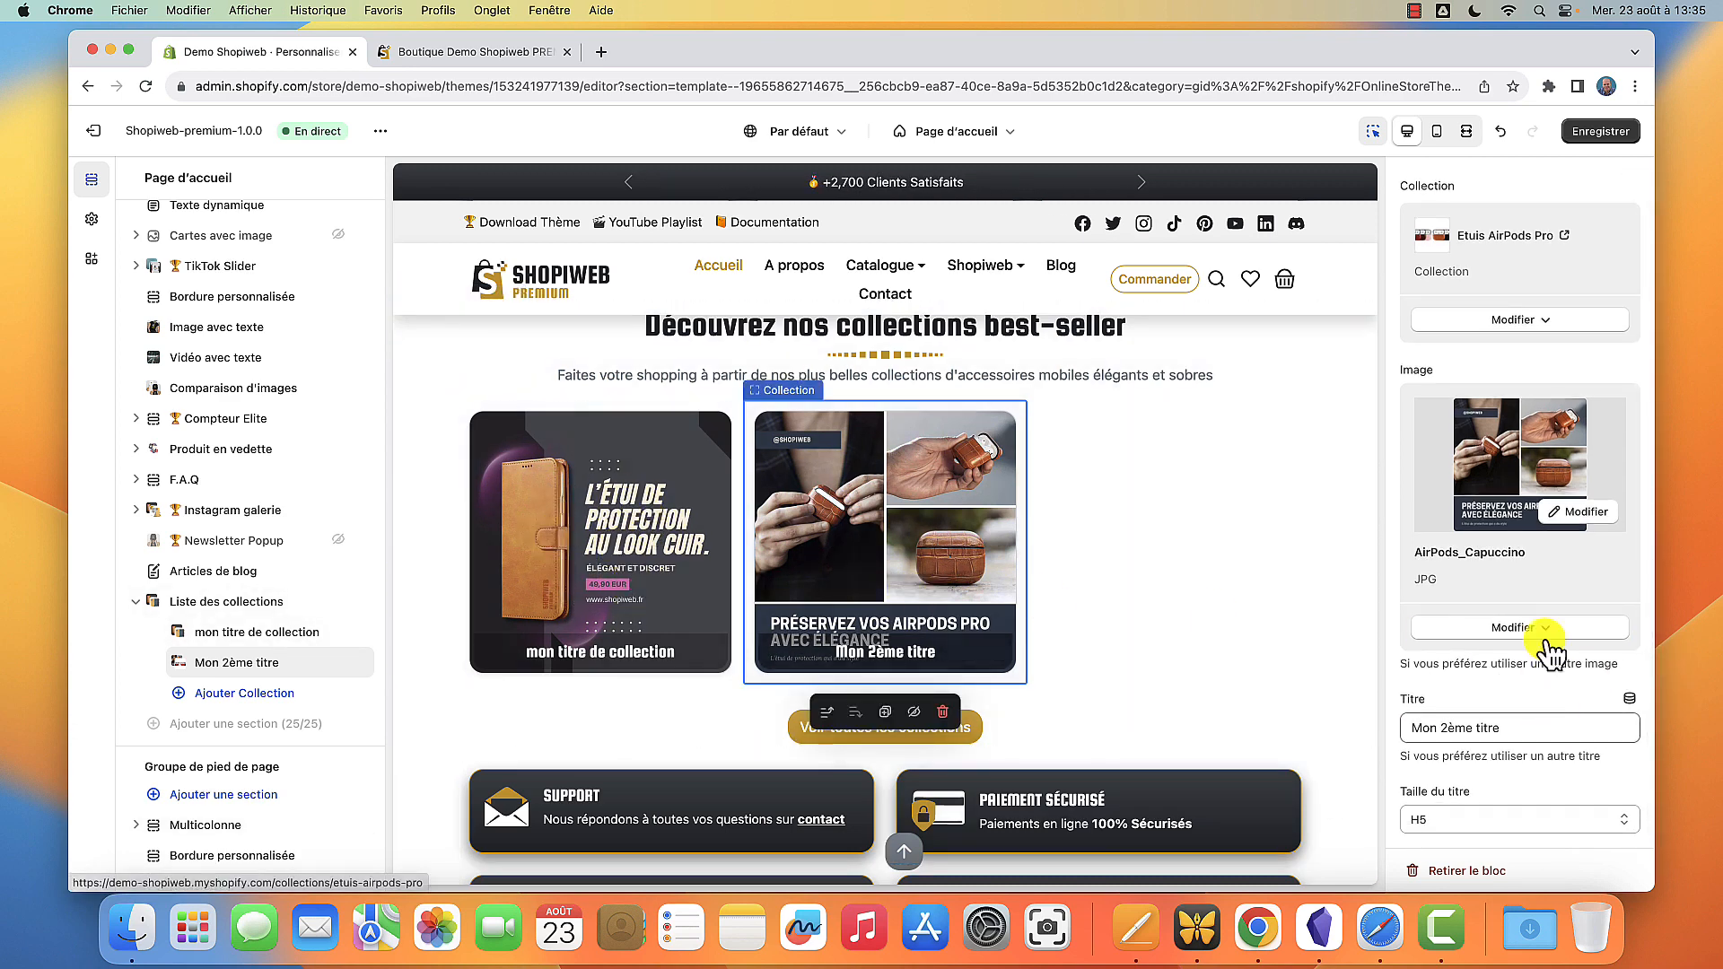
{"action": "left_click", "coordinate": [1510, 818]}
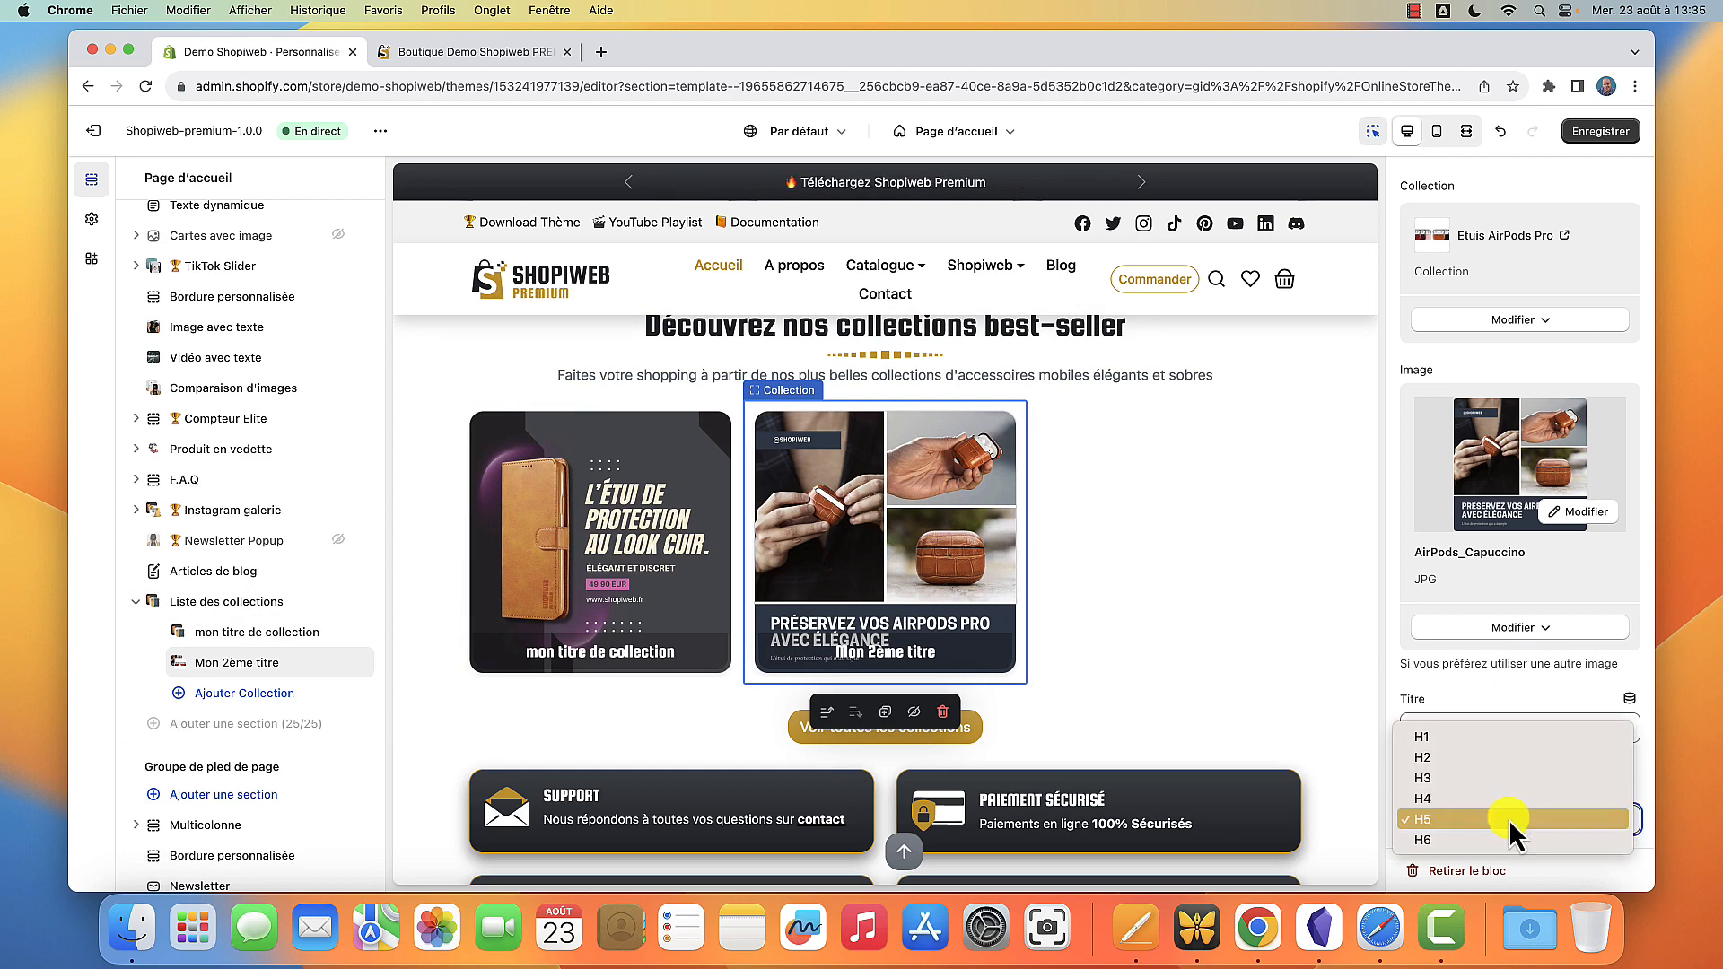
{"action": "left_click", "coordinate": [1495, 686]}
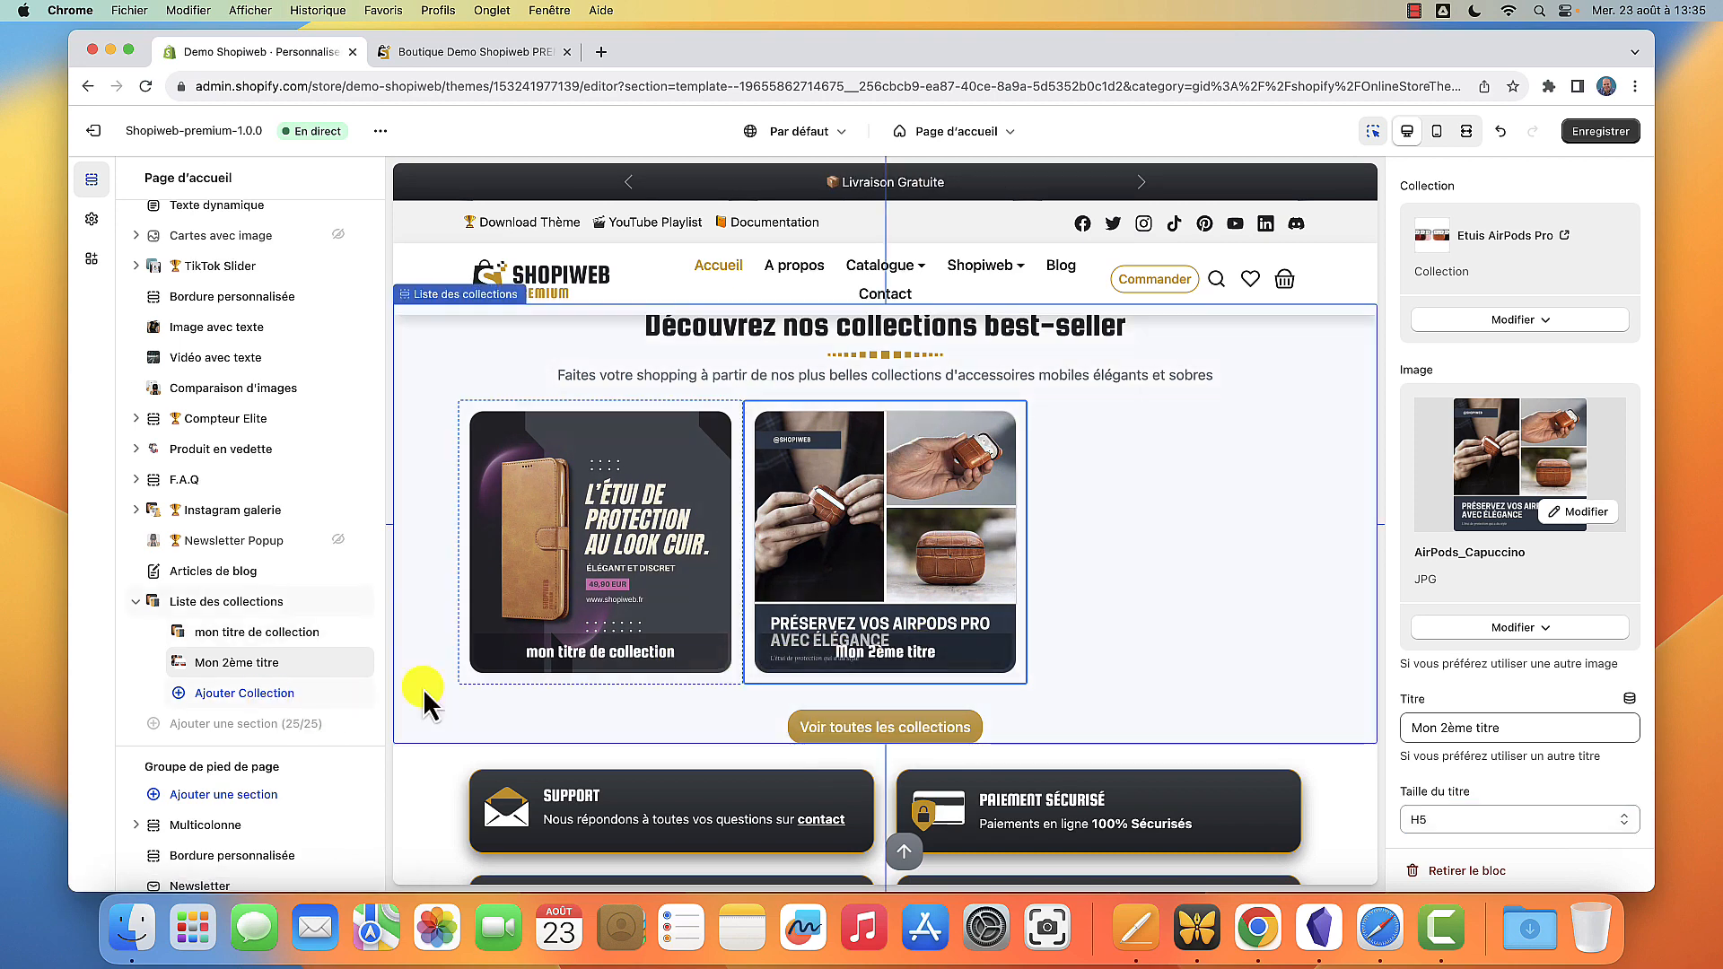
Step: Add a third Collection block to the section and assign it the Etuis AirTag collection
{"action": "left_click", "coordinate": [280, 696]}
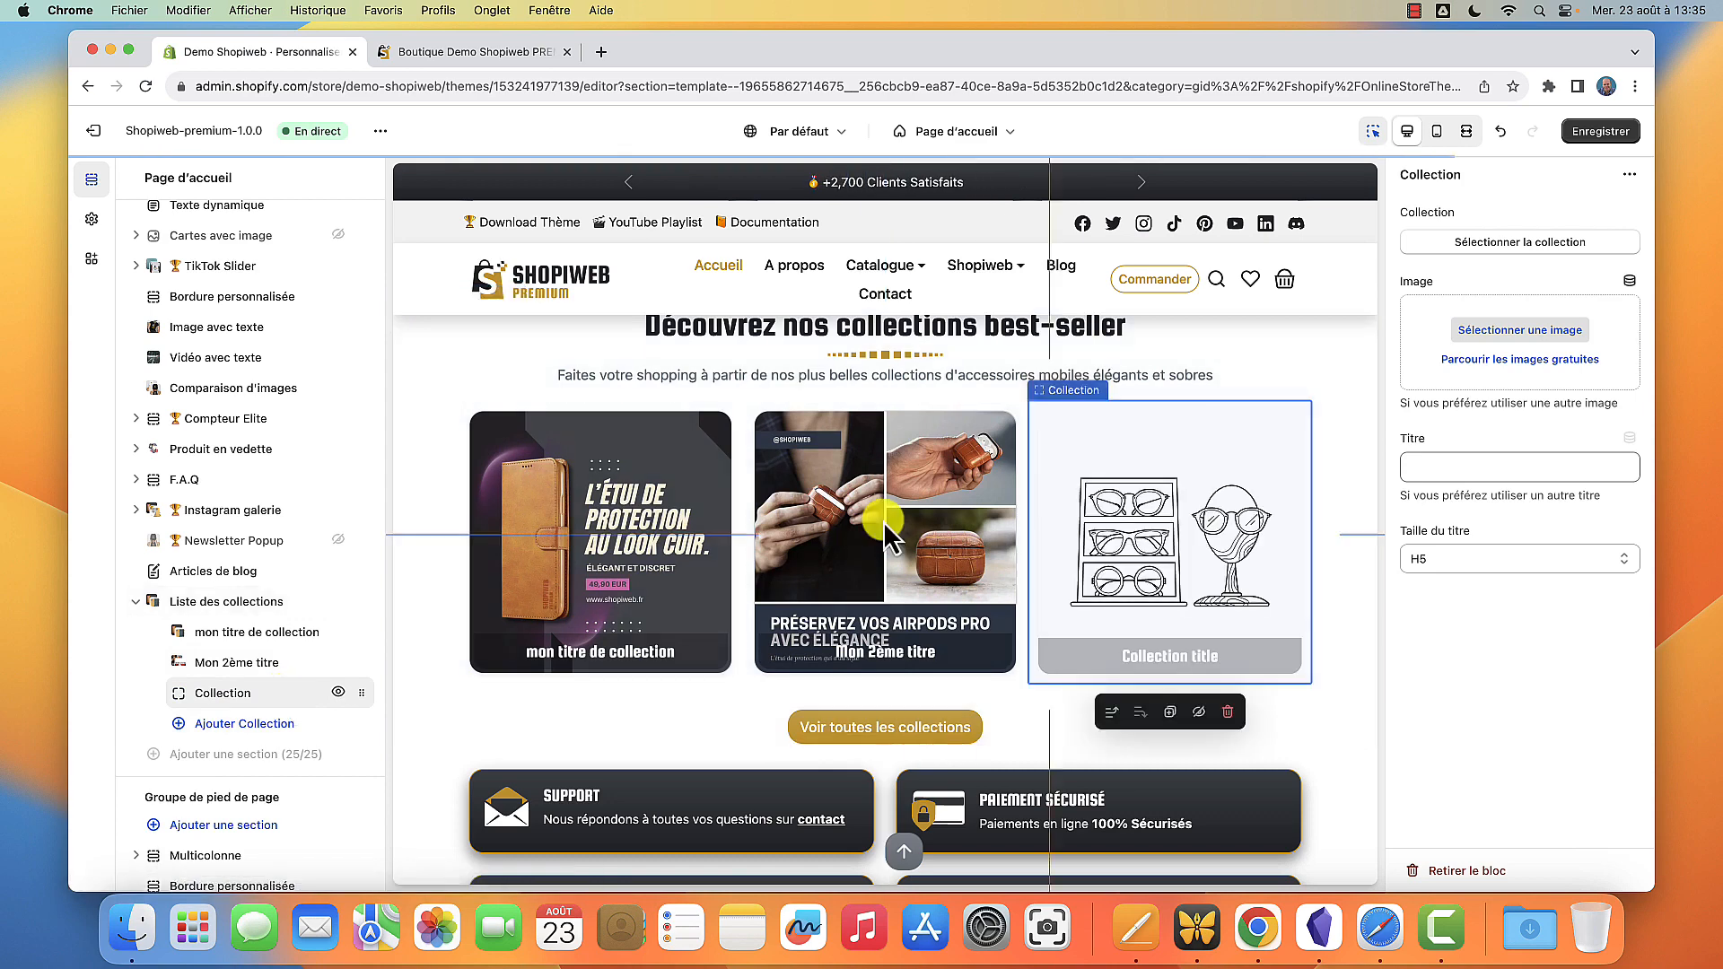
{"action": "left_click", "coordinate": [1510, 250]}
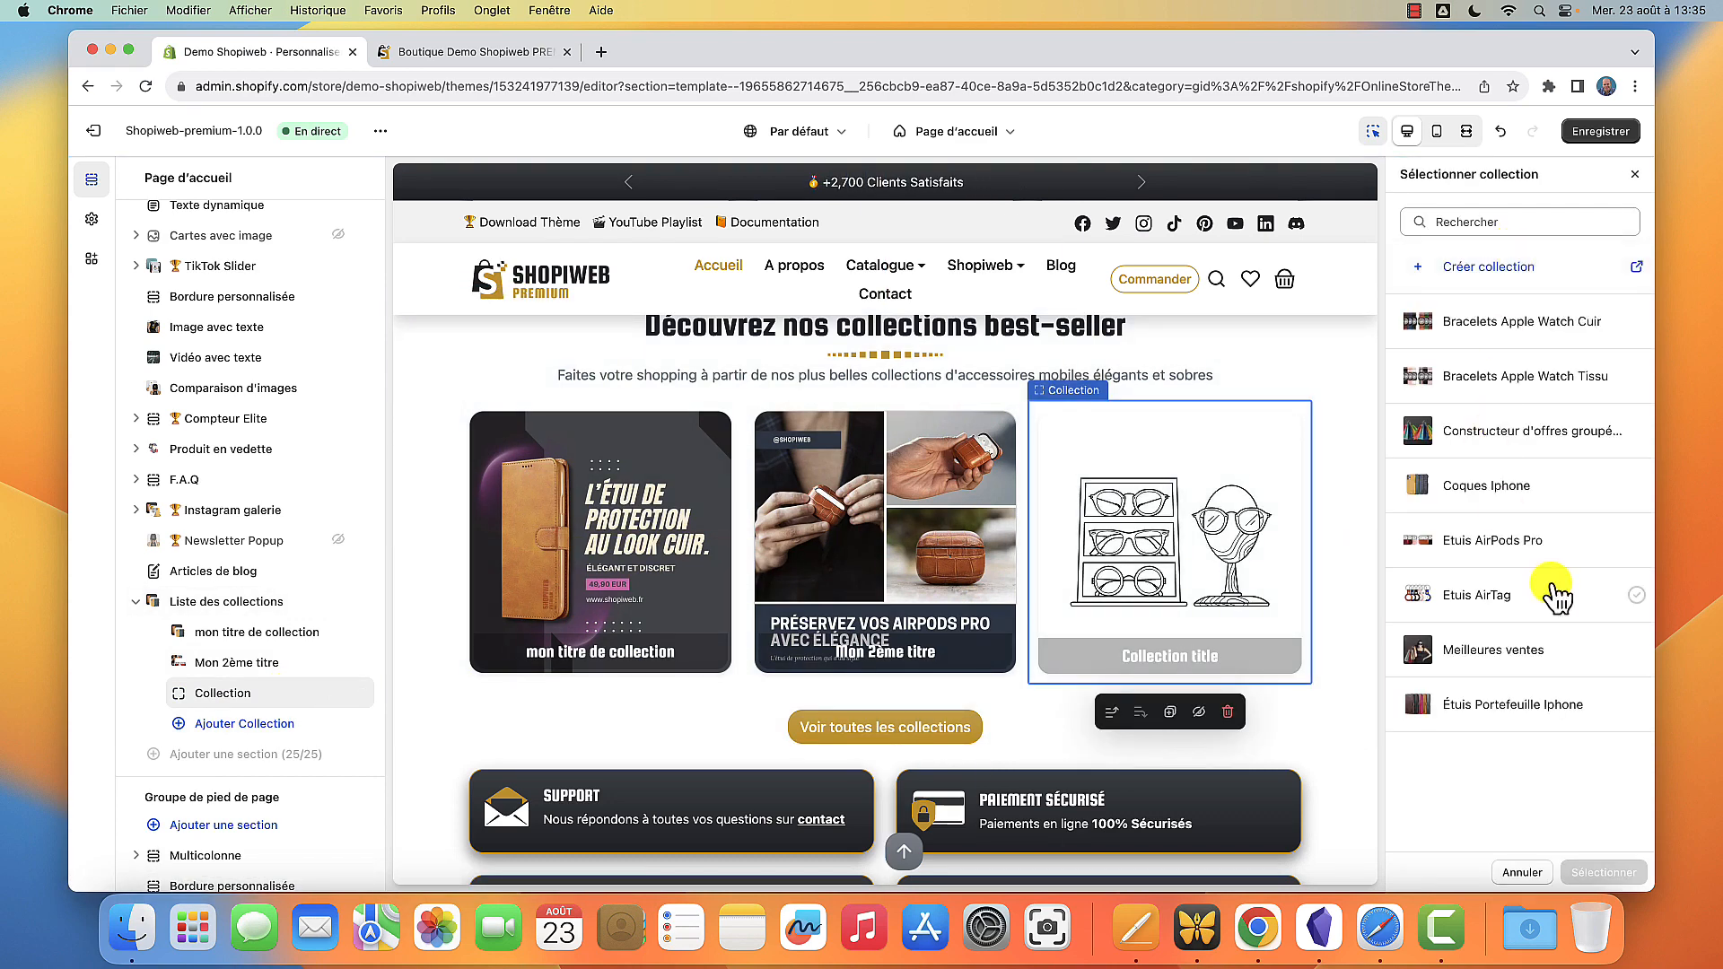
{"action": "left_click", "coordinate": [1502, 597]}
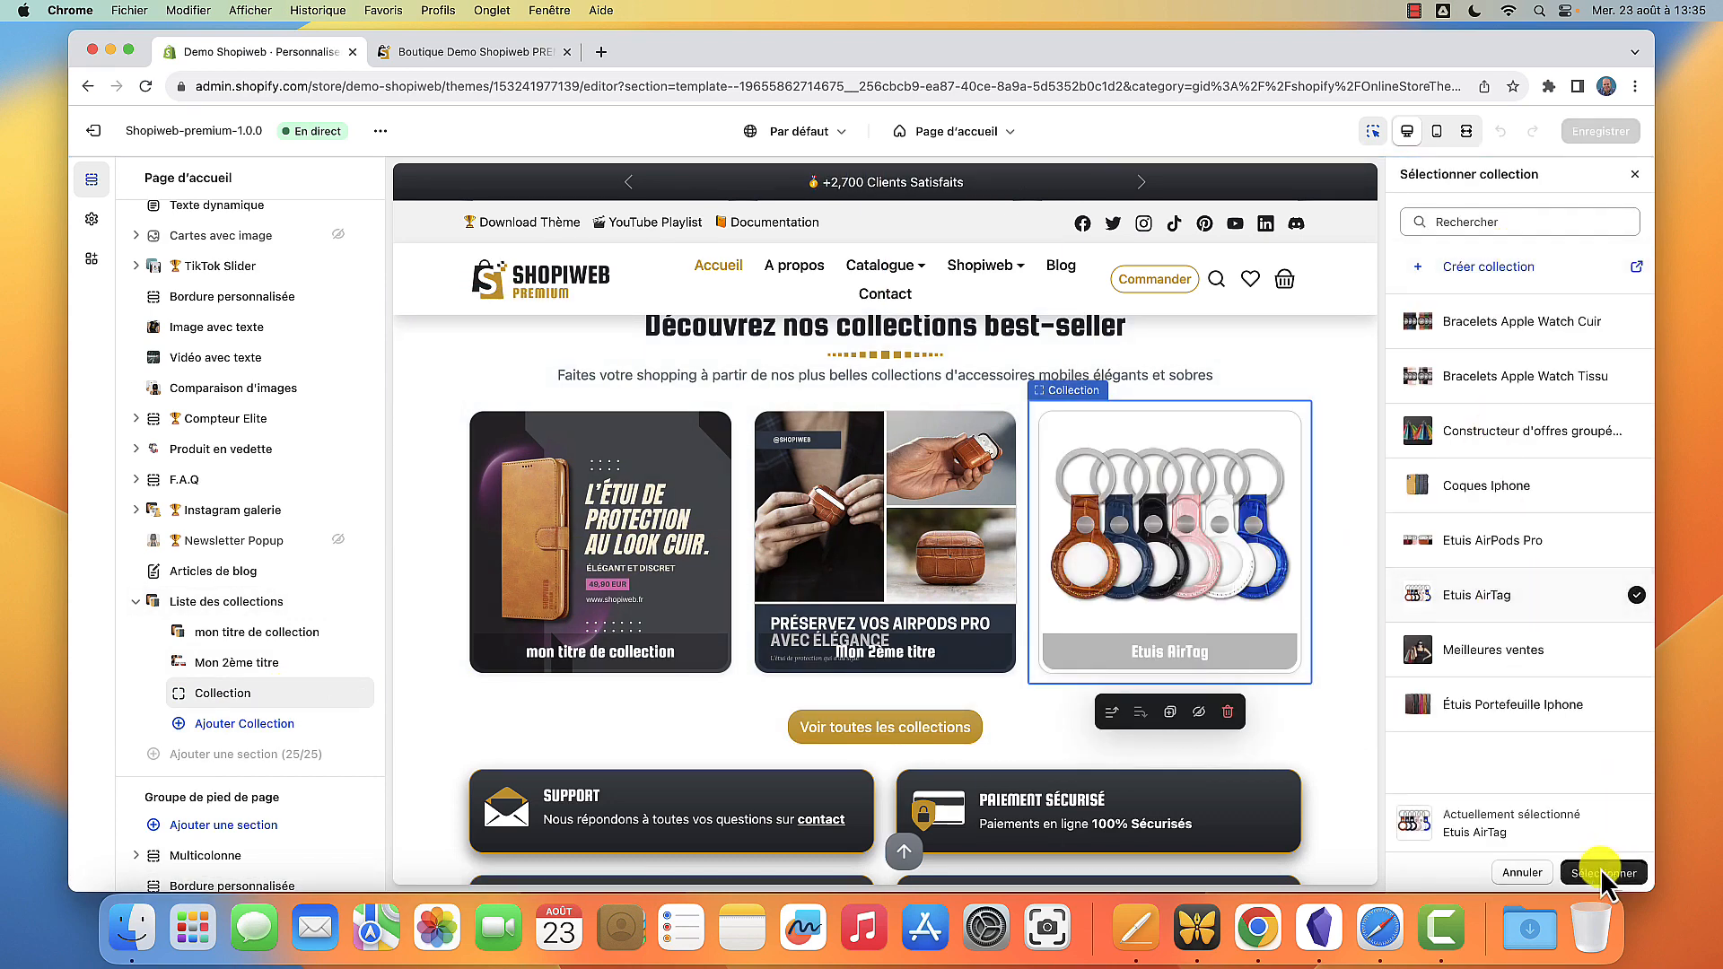
{"action": "left_click", "coordinate": [1602, 870]}
Step: Set the Etuis AirTag block's image to AirTag_Court from the store library and its title to "Mon 3ème titre"
{"action": "left_click", "coordinate": [1562, 444]}
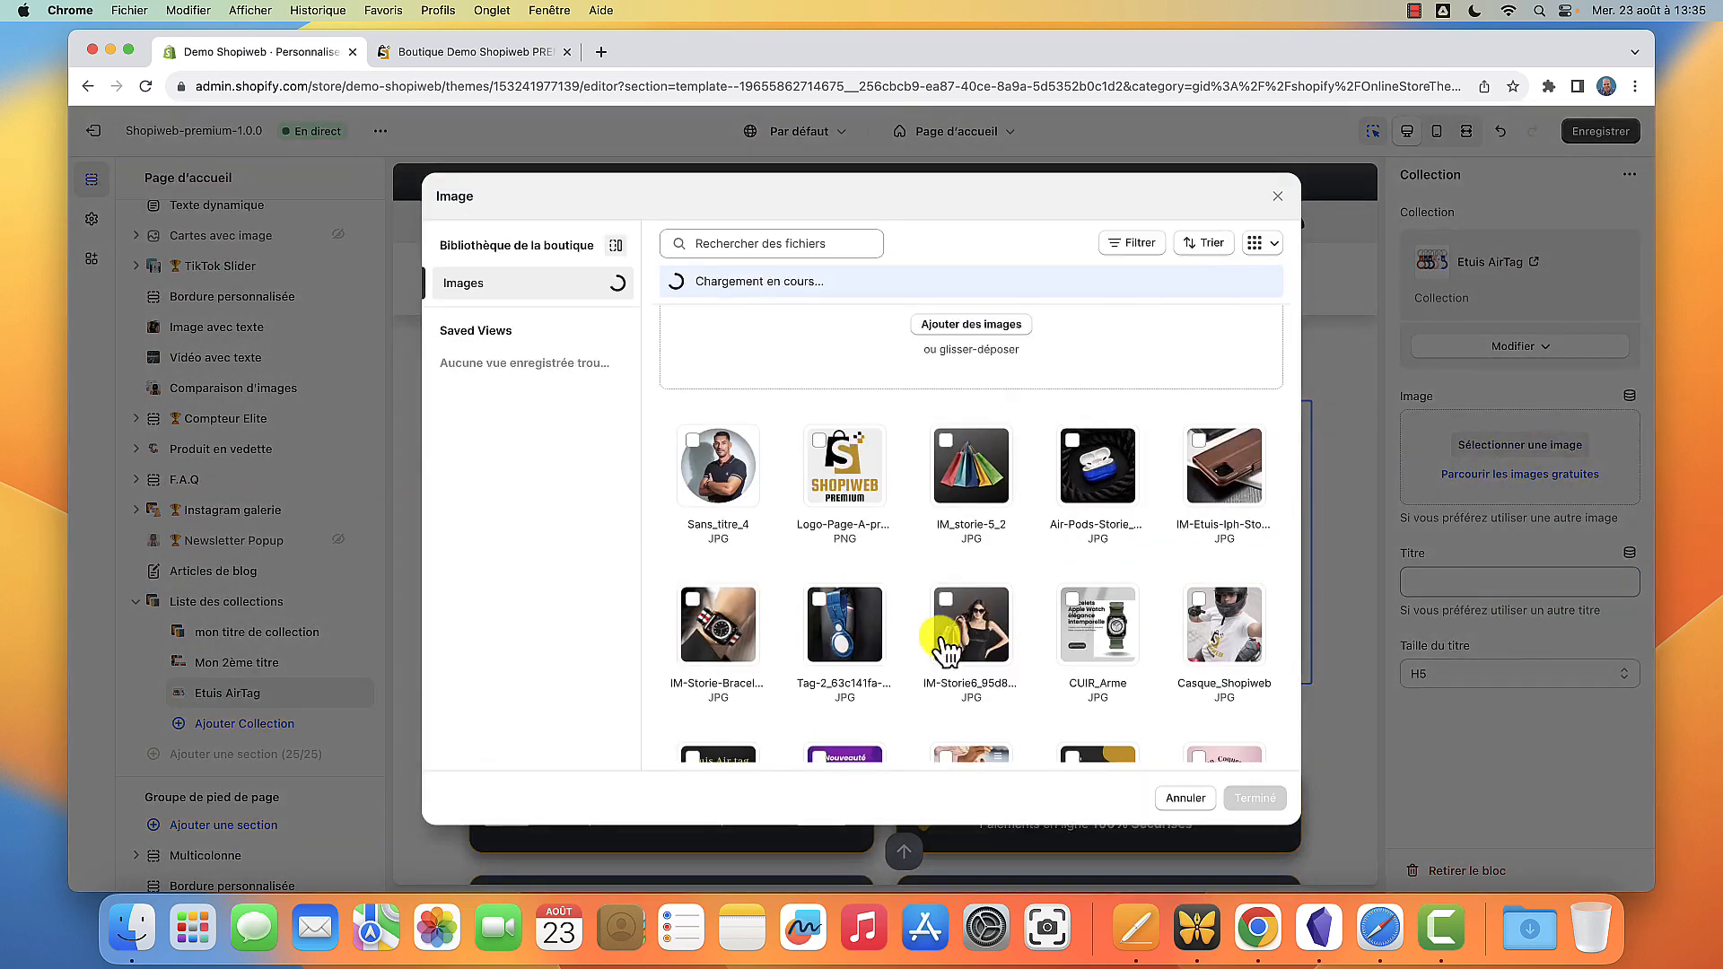
{"action": "scroll", "coordinate": [943, 635], "scroll_direction": "down", "scroll_amount": 2}
{"action": "left_click", "coordinate": [844, 683]}
{"action": "left_click", "coordinate": [1257, 798]}
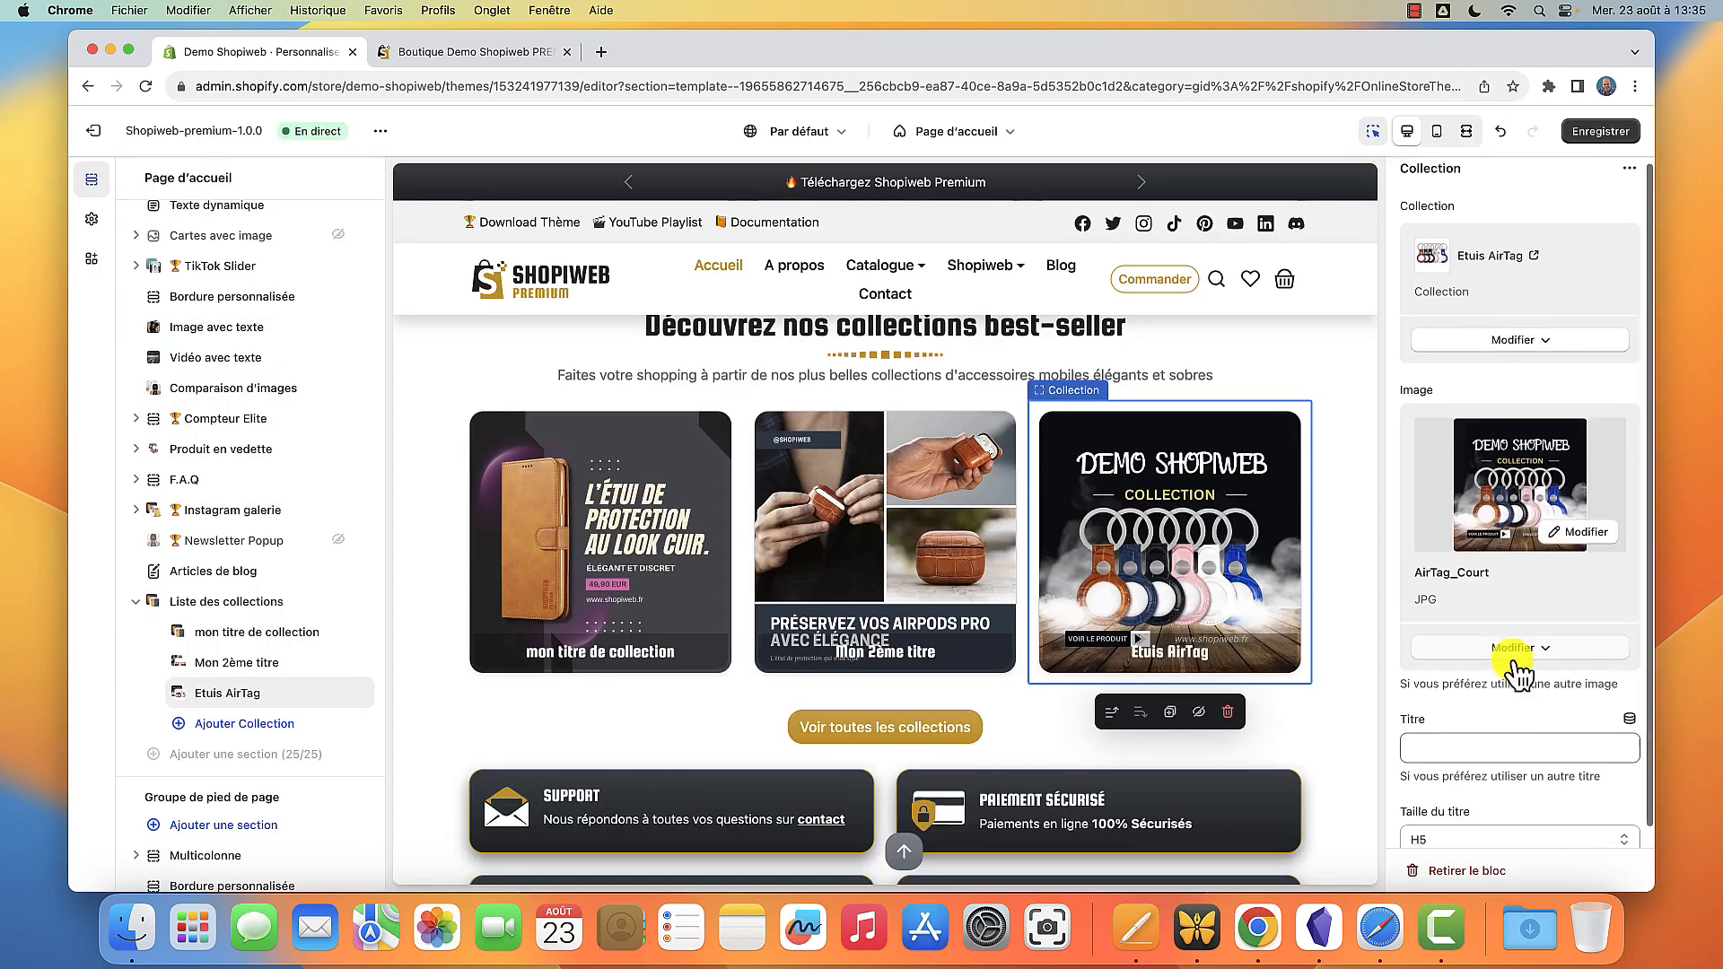
{"action": "left_click", "coordinate": [1439, 728]}
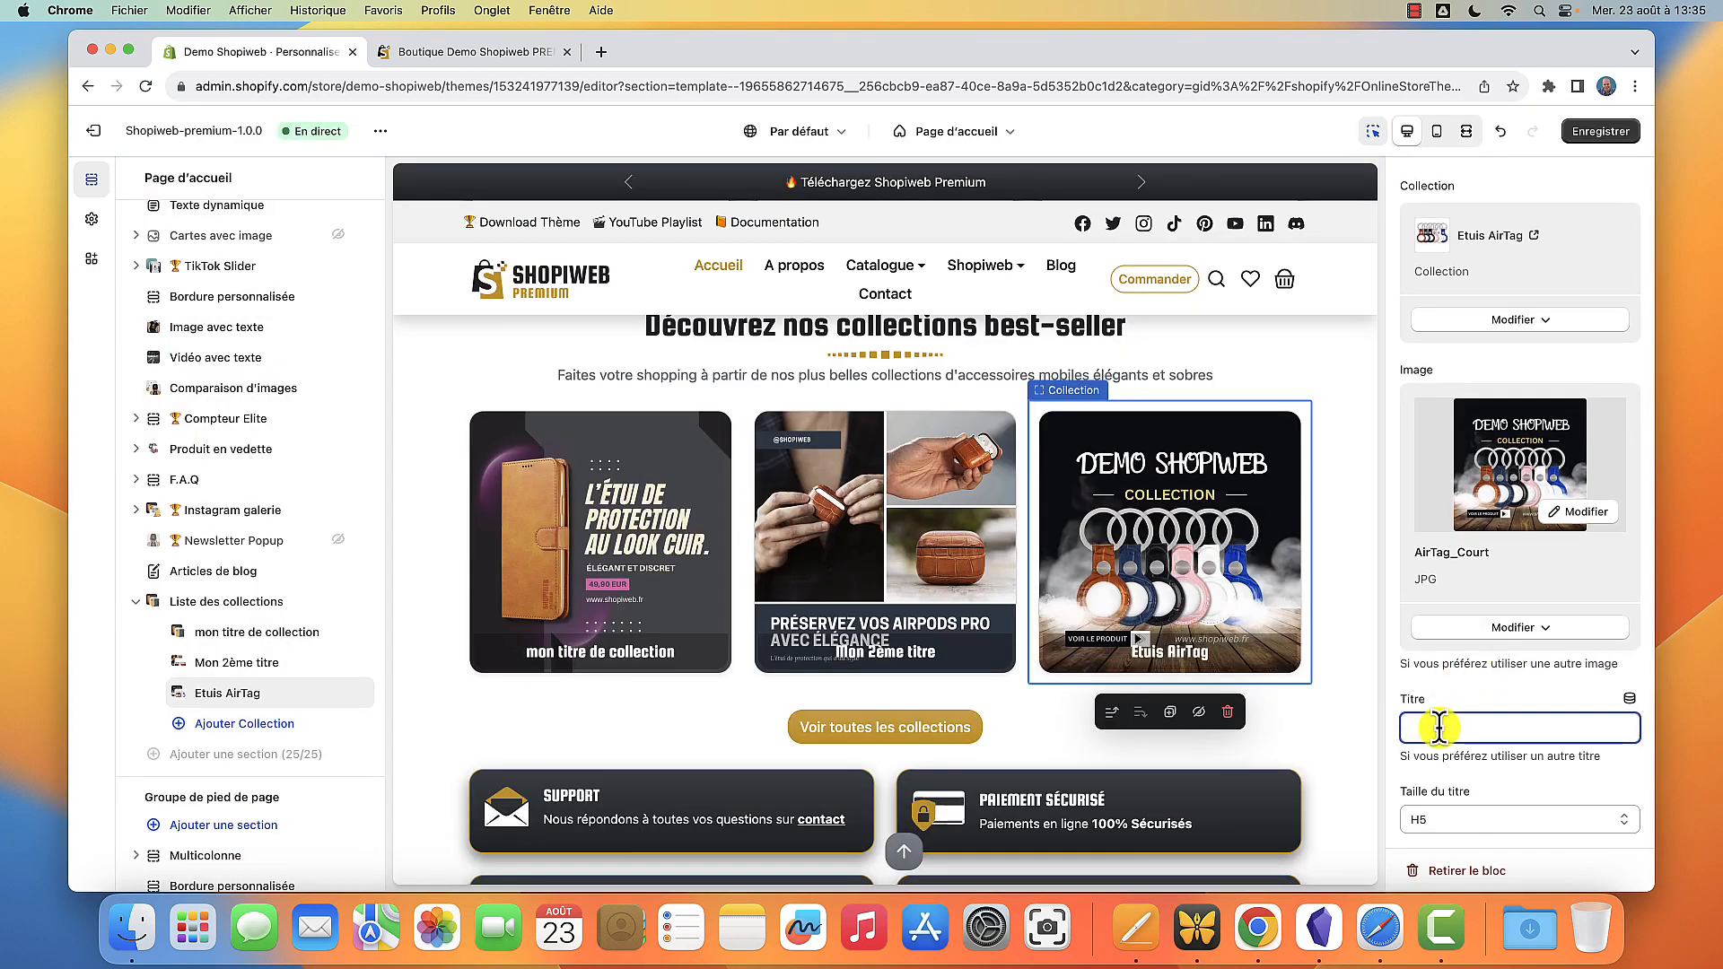
{"action": "type", "text": "Mon 3ème titre"}
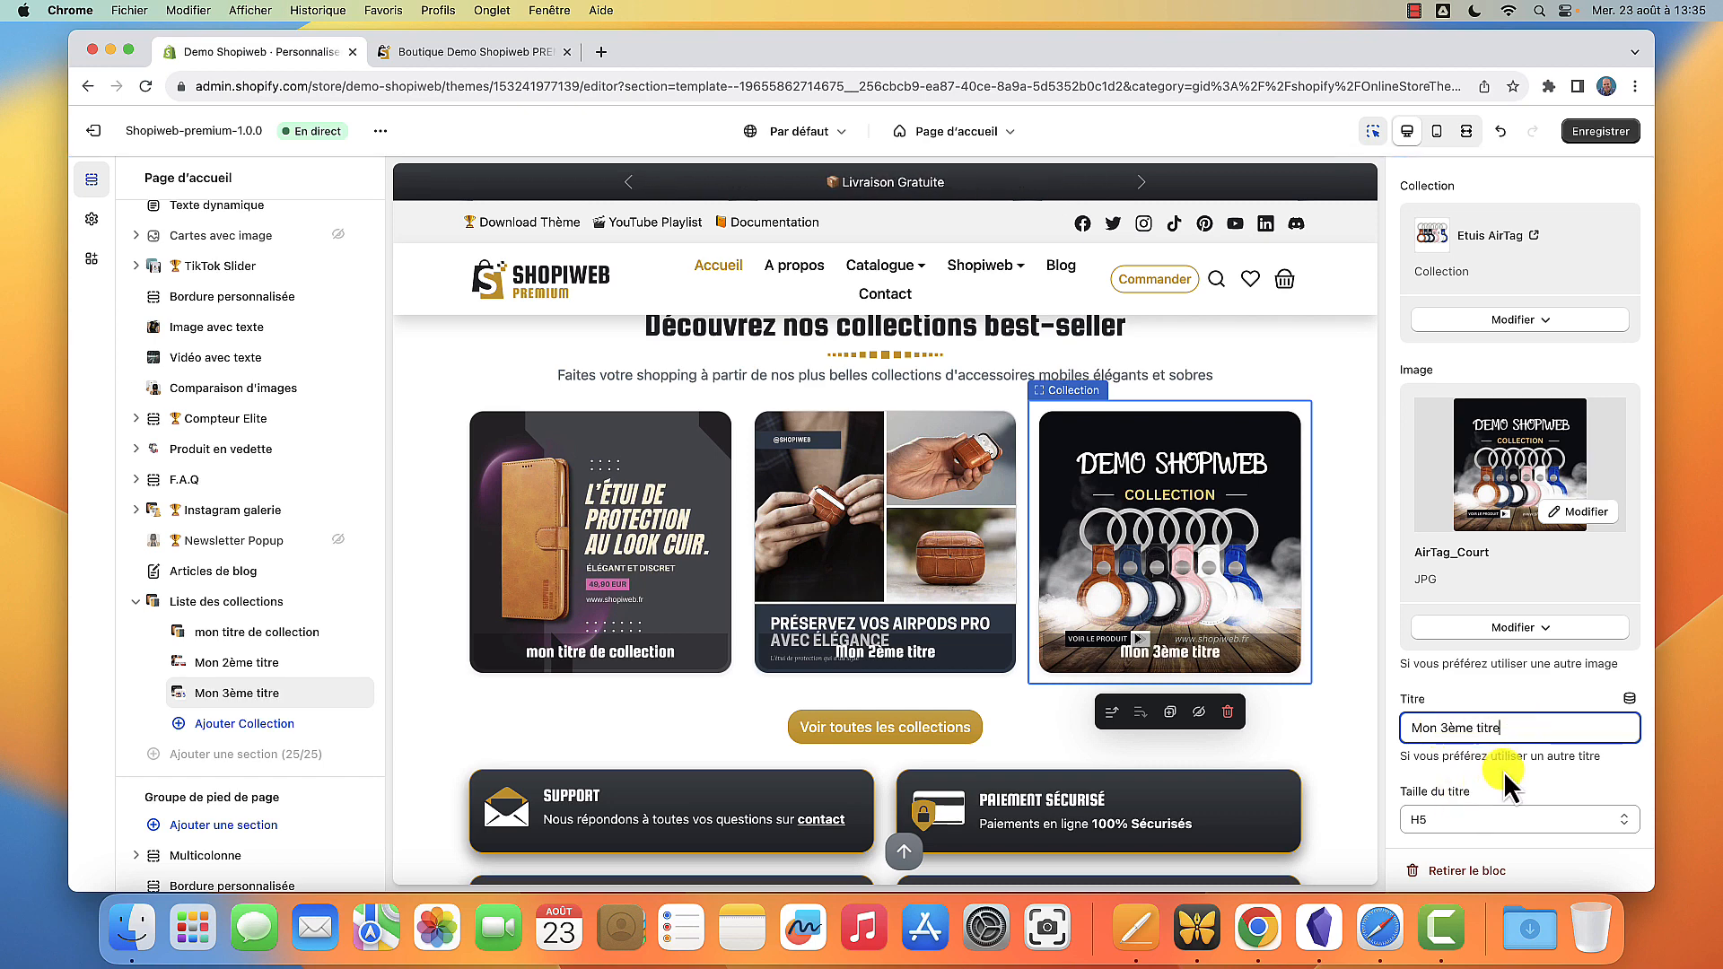
Step: In the Liste des collections section settings, try the image orientations Portrait and Paysage, and return to Carré
{"action": "left_click", "coordinate": [229, 610]}
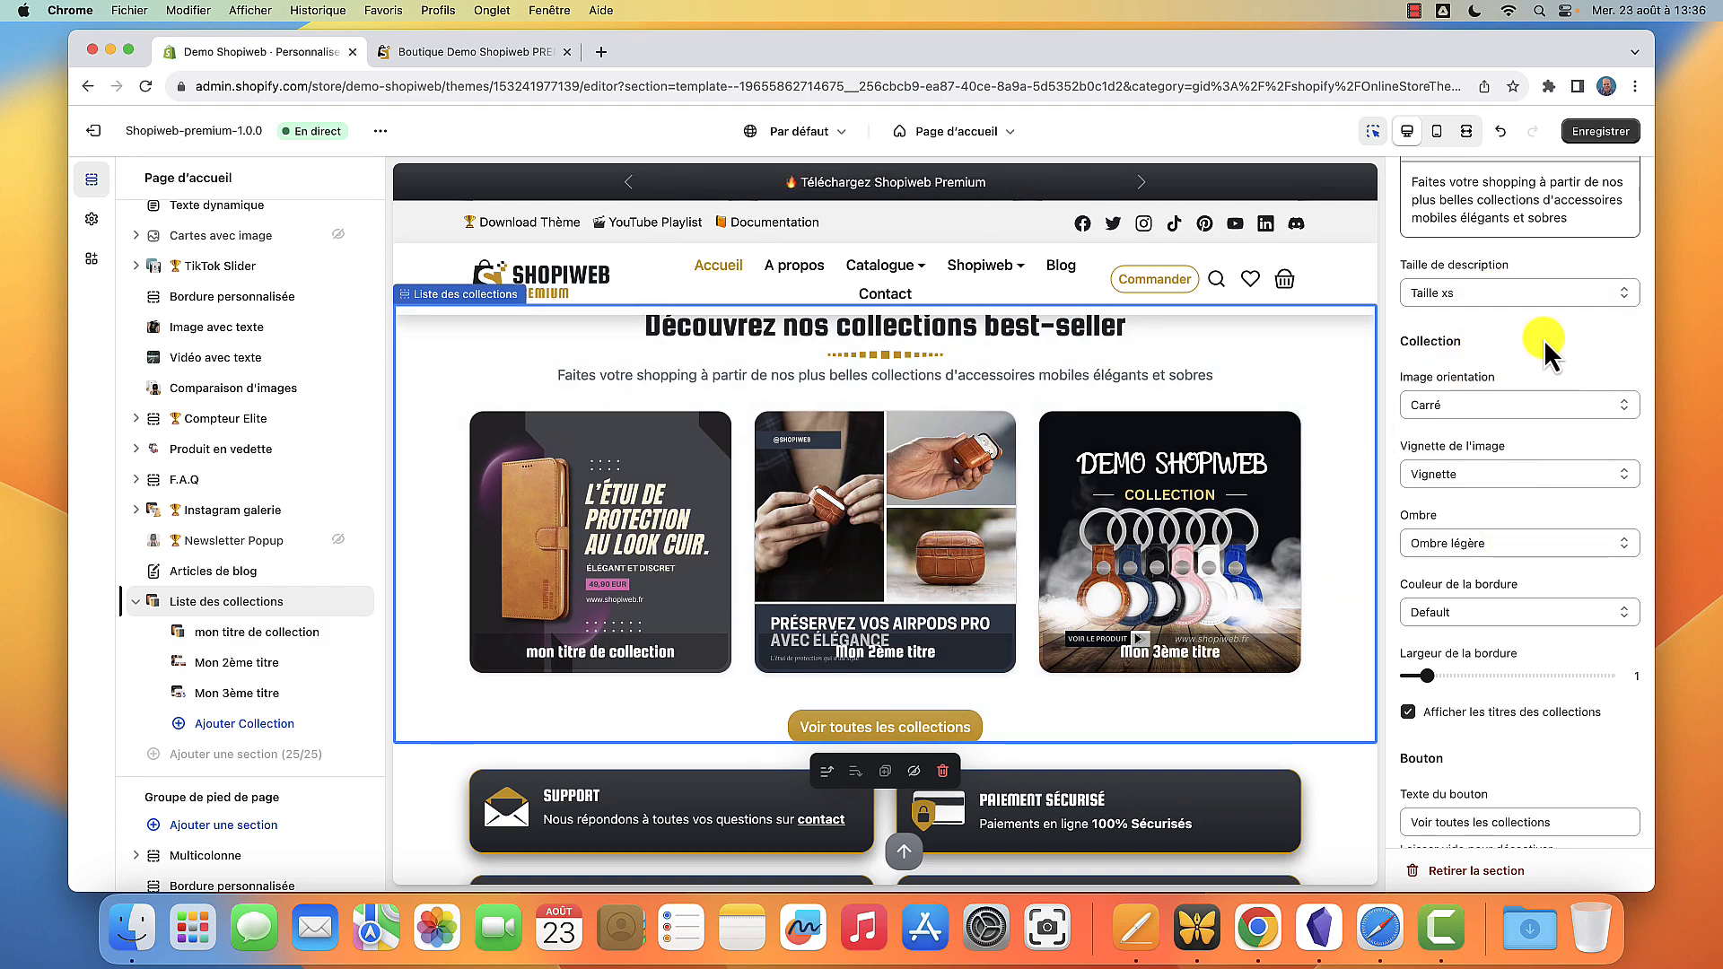
{"action": "scroll", "coordinate": [1524, 382], "scroll_direction": "up", "scroll_amount": 1}
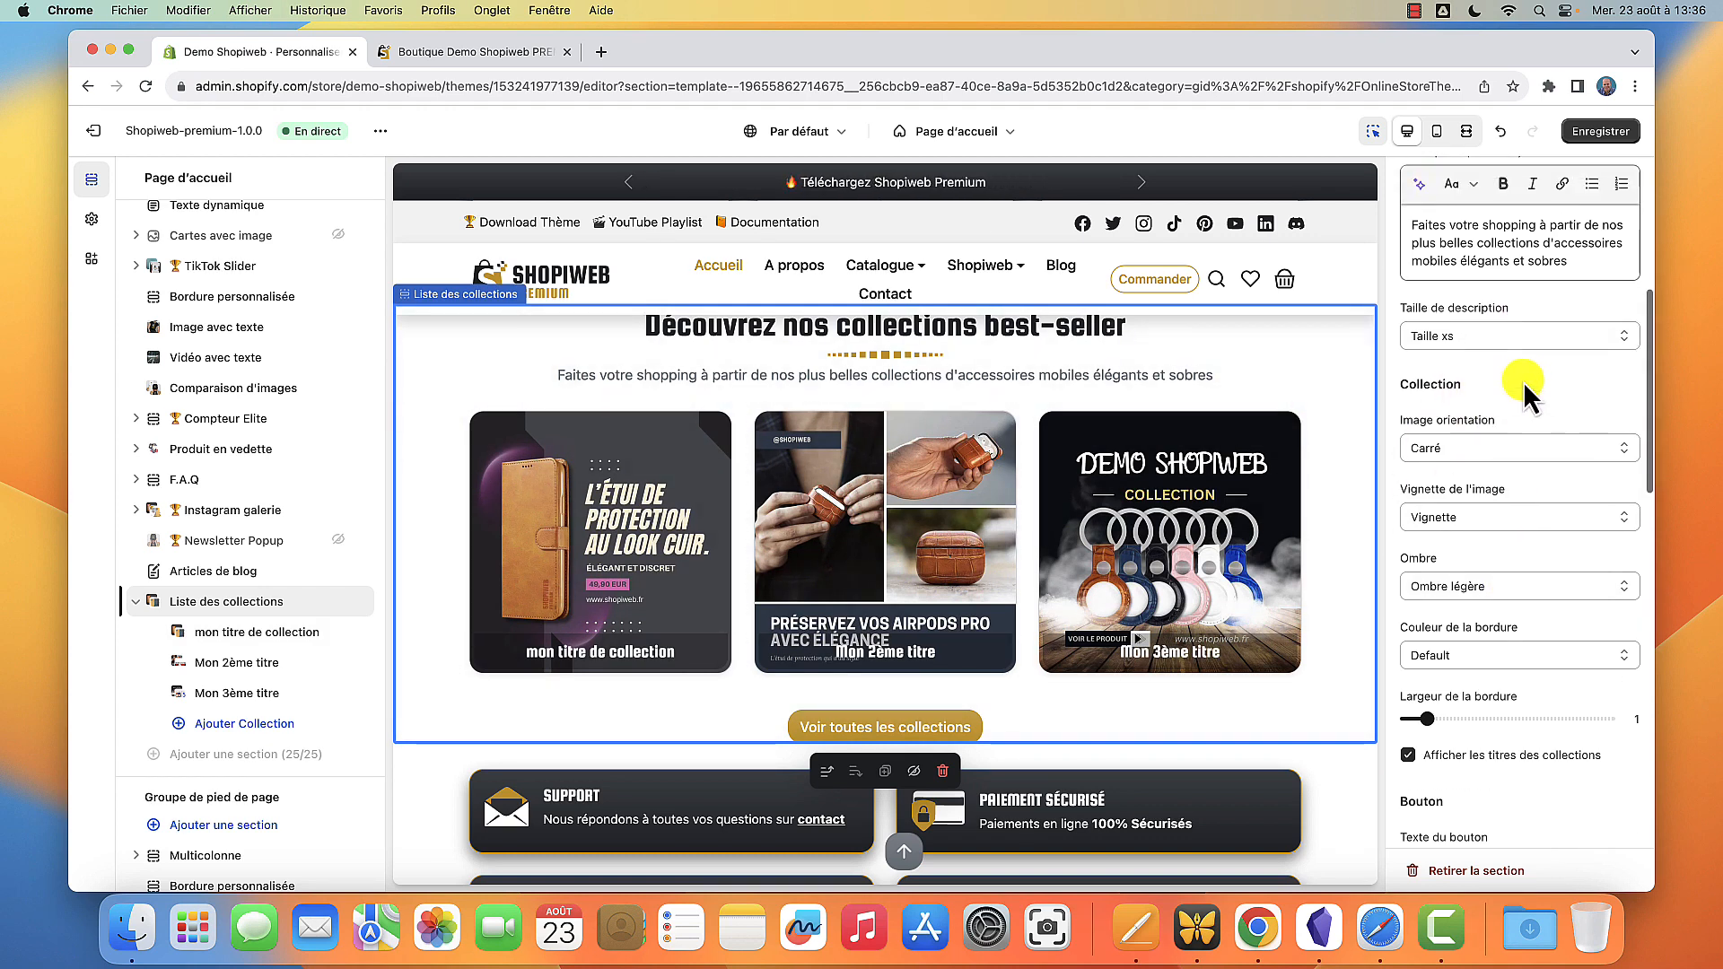
{"action": "left_click", "coordinate": [1477, 449]}
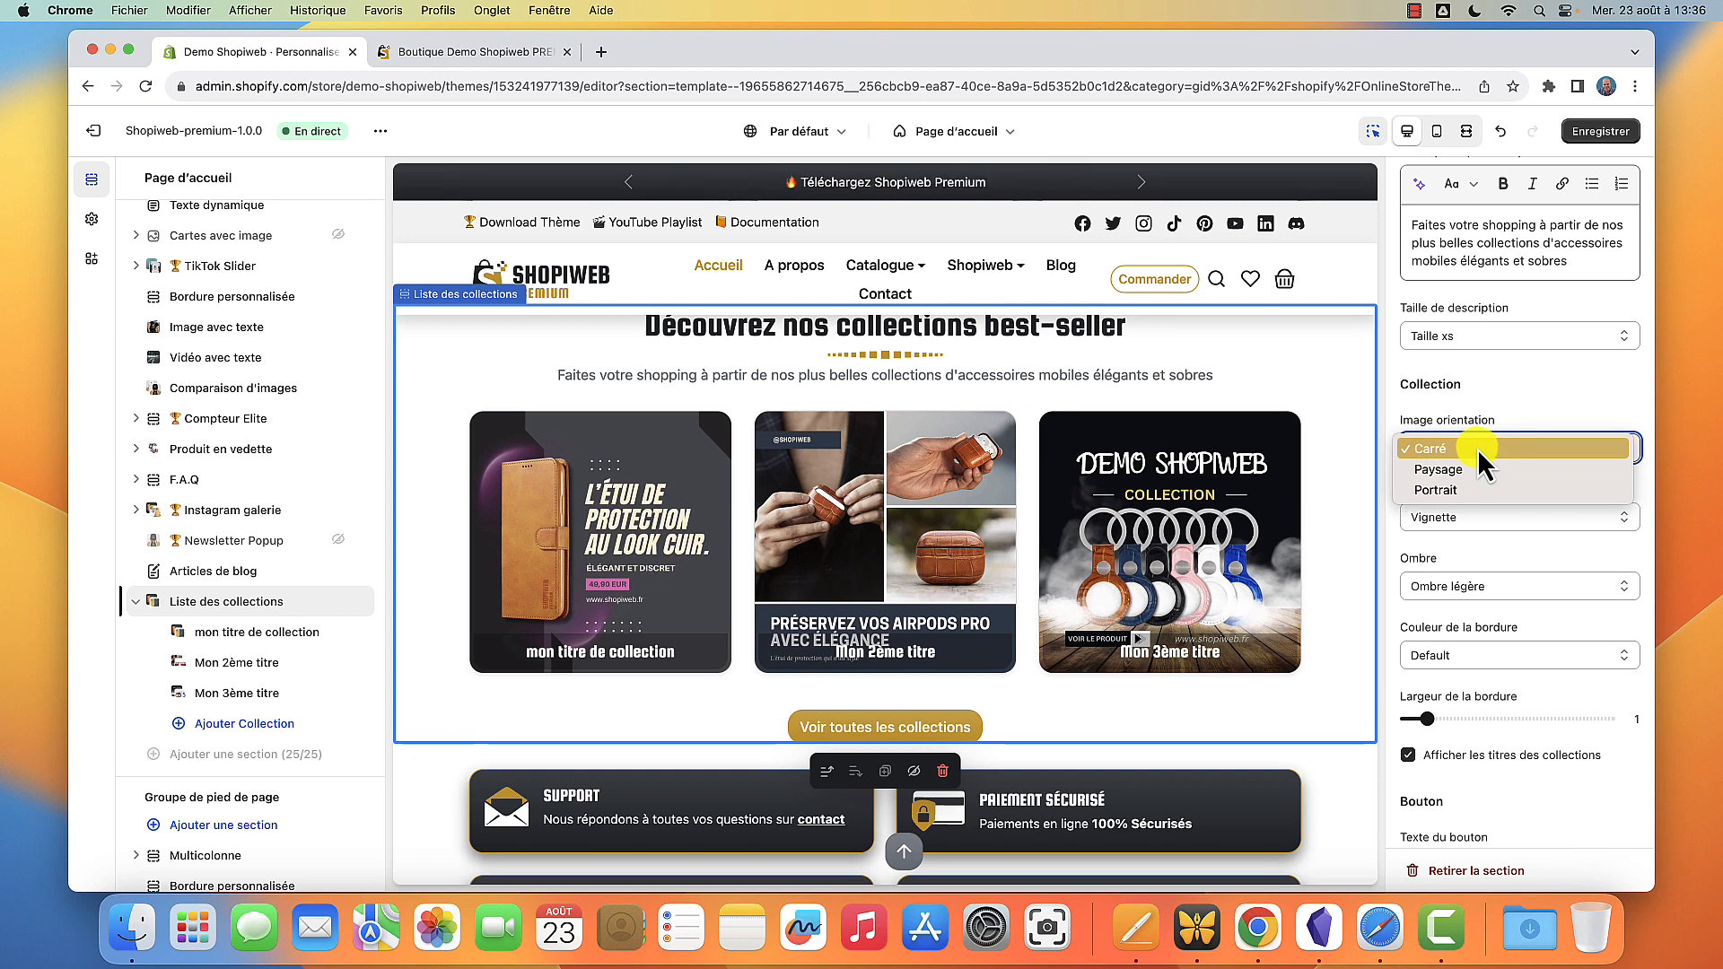
{"action": "left_click", "coordinate": [1452, 490]}
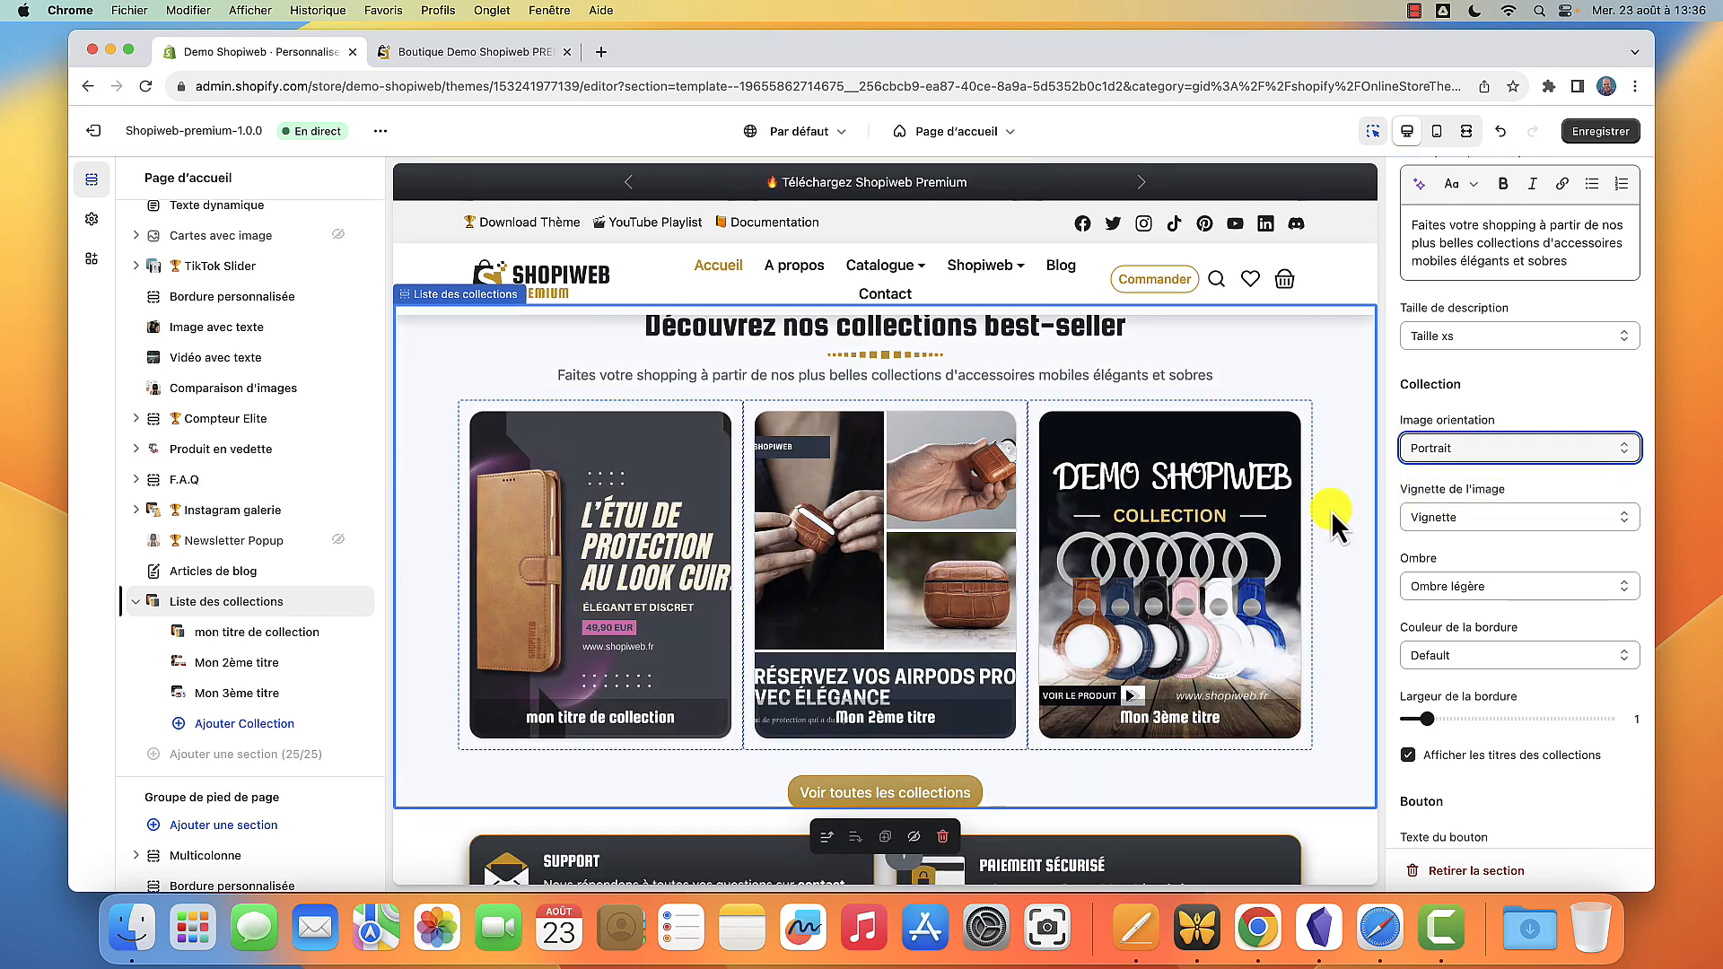
{"action": "left_click", "coordinate": [1490, 447]}
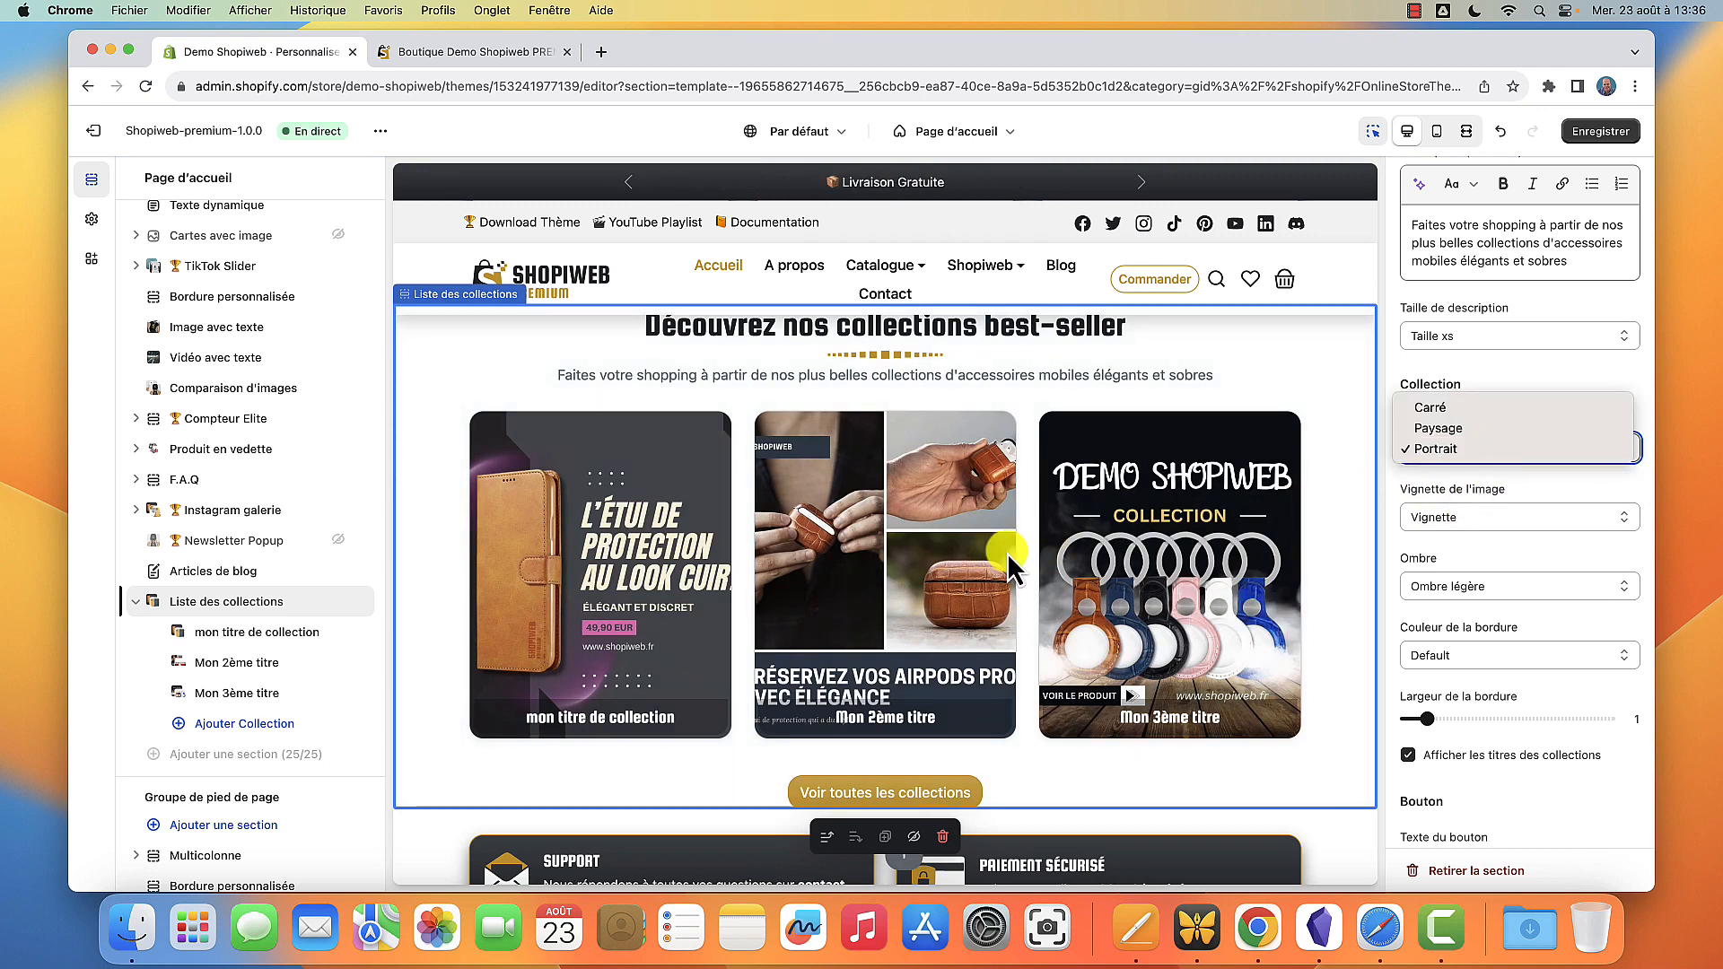
{"action": "left_click", "coordinate": [1461, 428]}
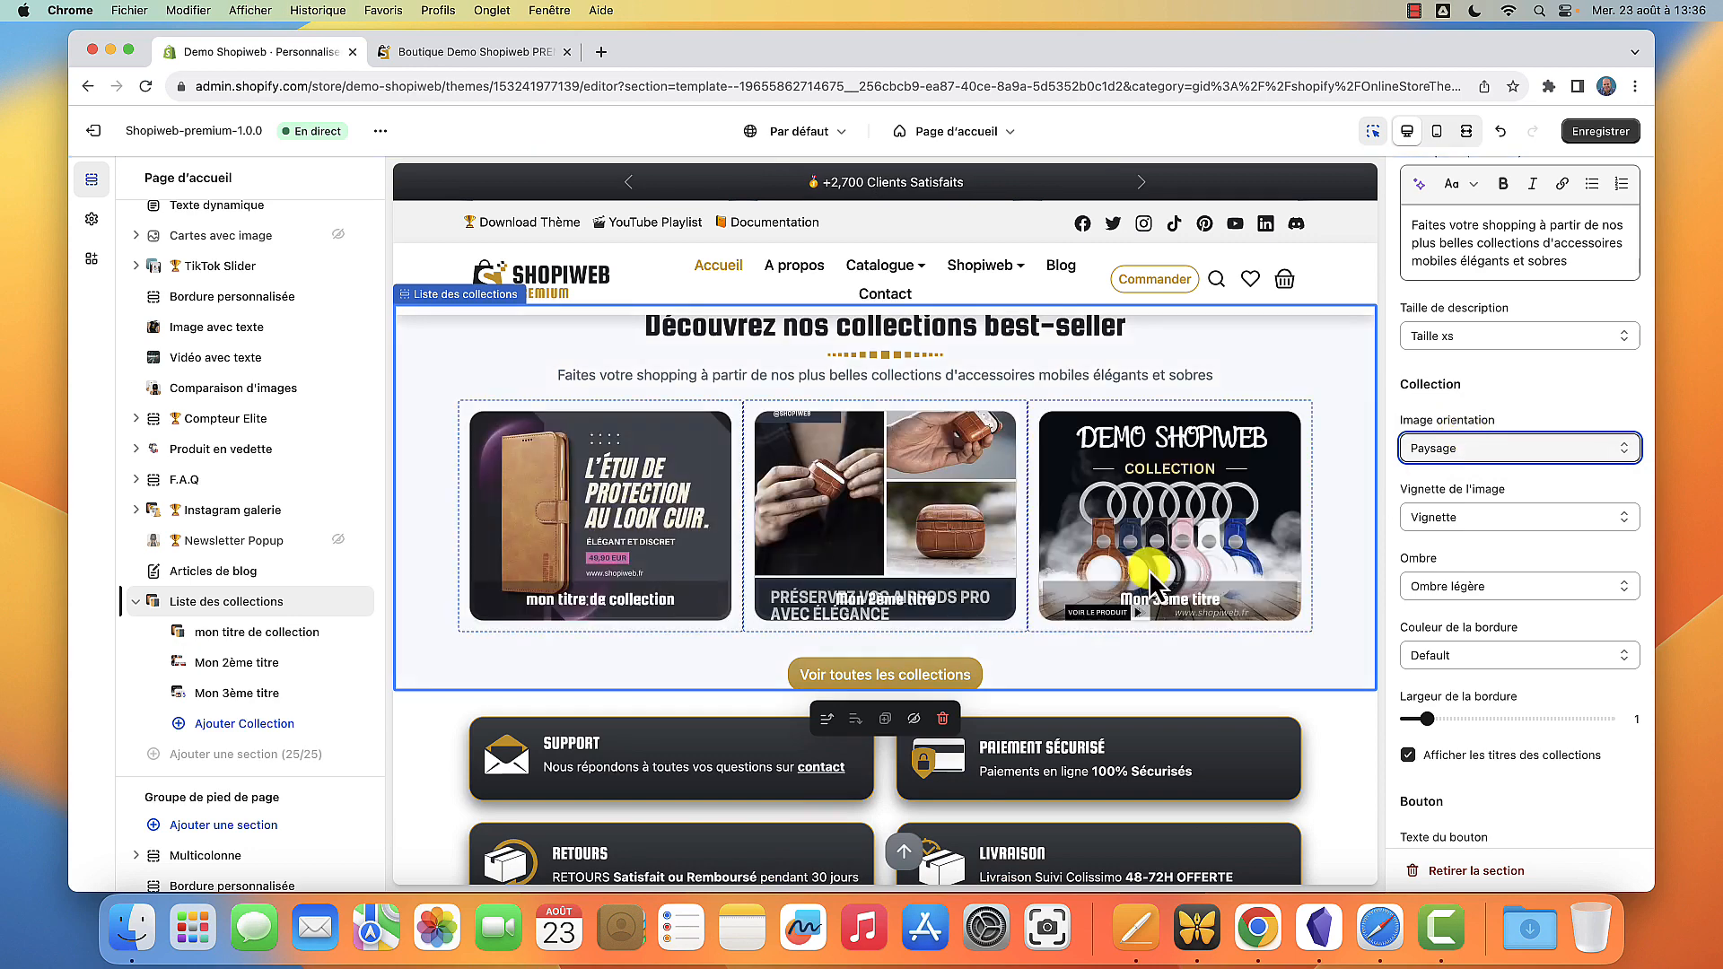
{"action": "left_click", "coordinate": [1529, 442]}
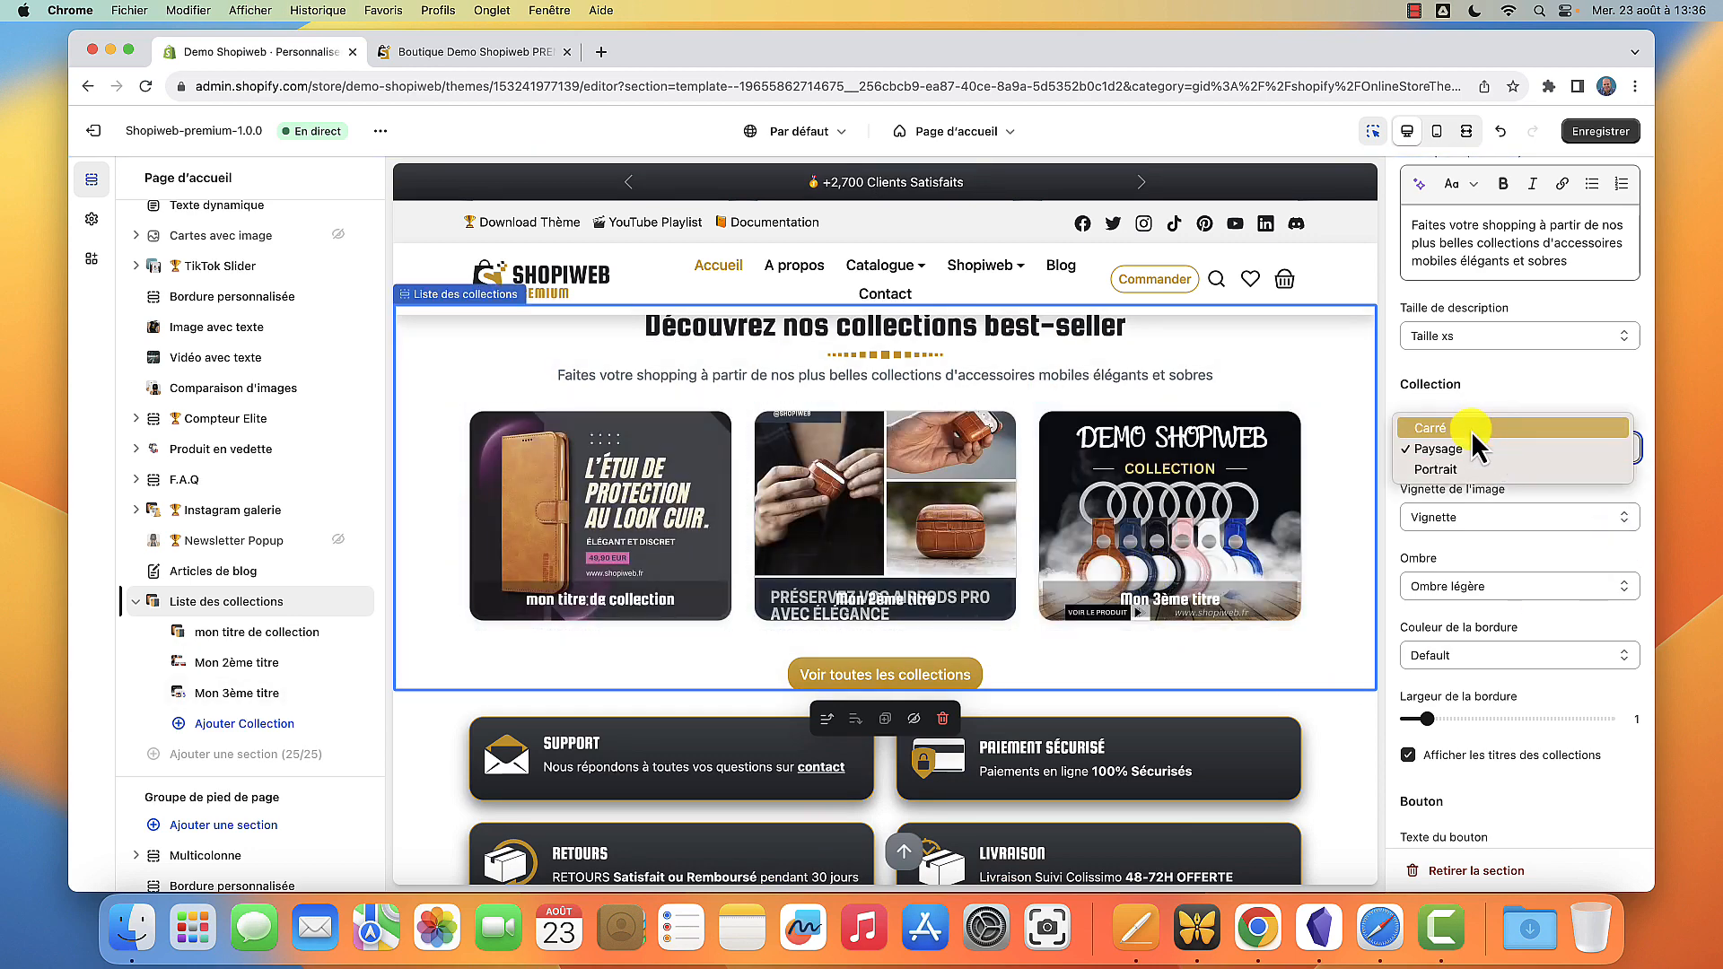
{"action": "left_click", "coordinate": [1472, 430]}
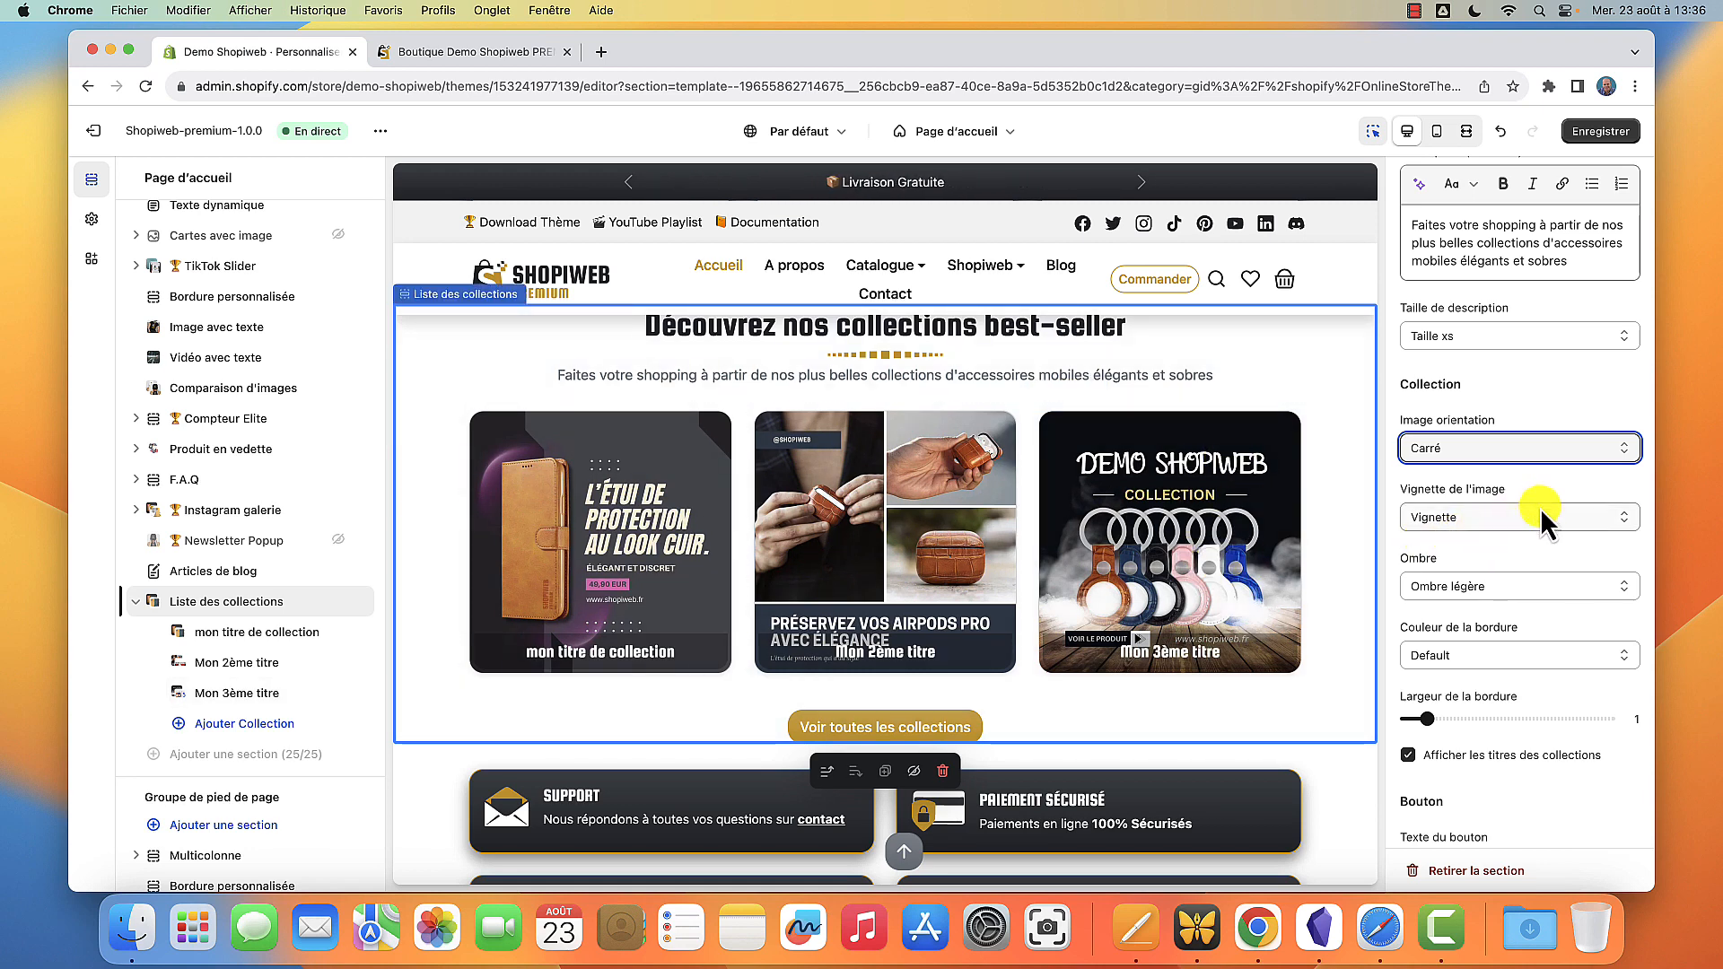
Step: Try the collection image vignette setting Aucun, and return it to Vignette
{"action": "left_click", "coordinate": [1490, 519]}
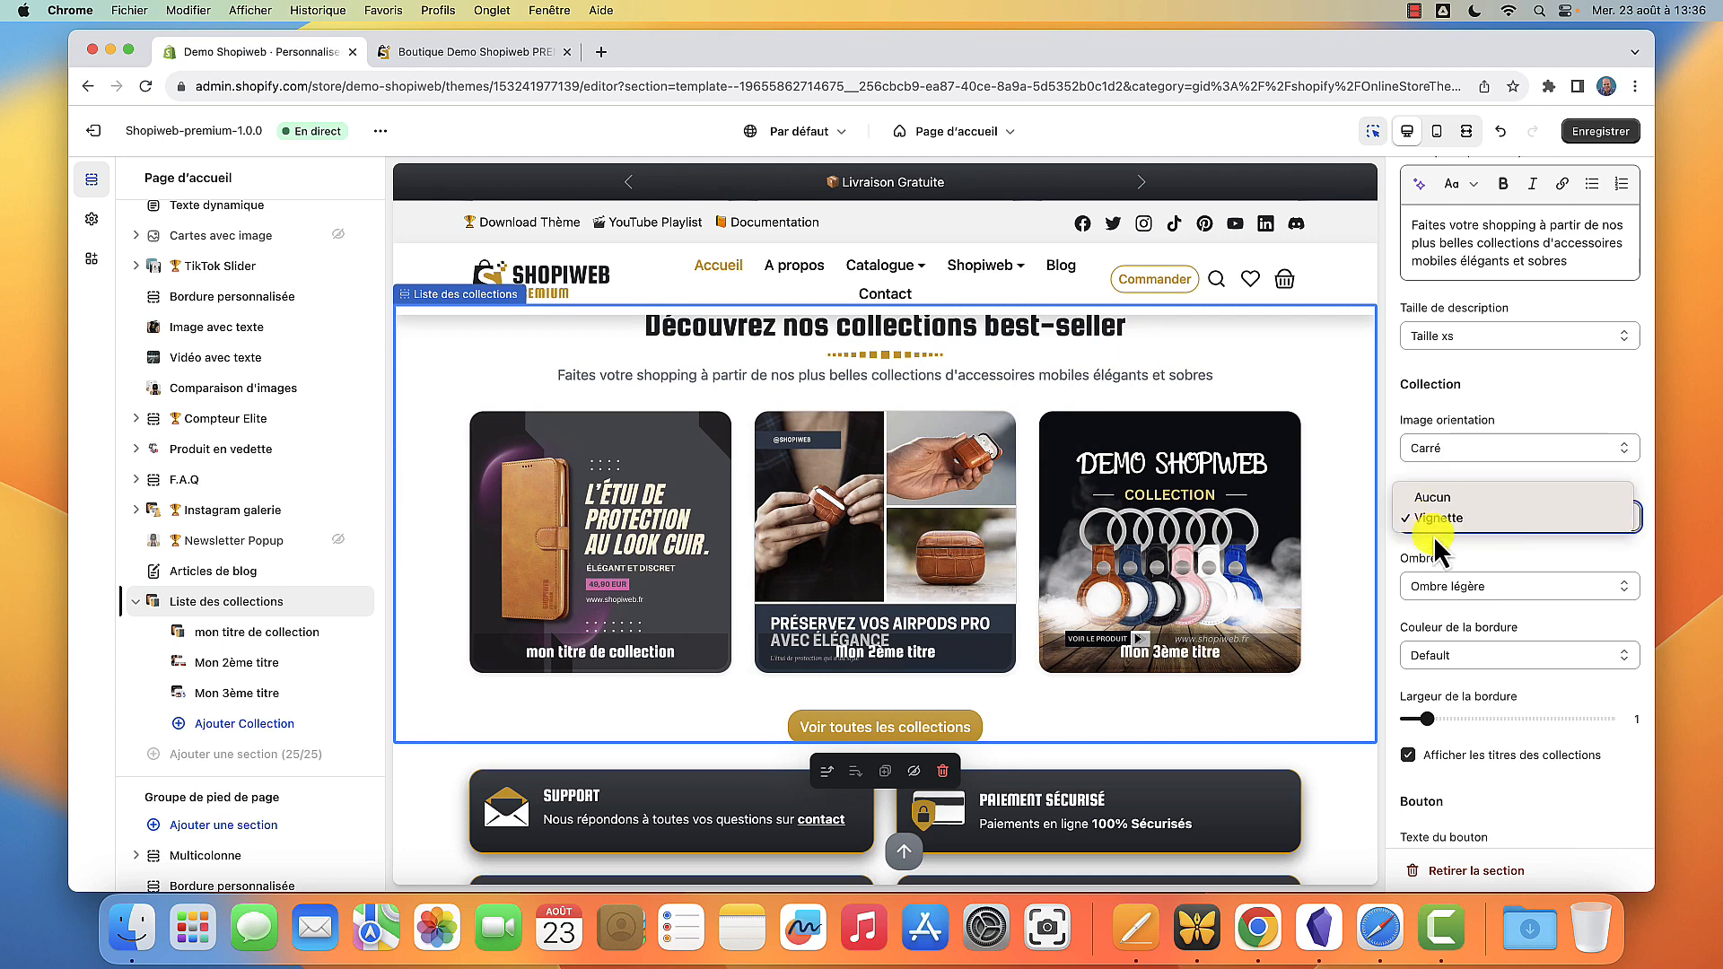
{"action": "left_click", "coordinate": [1483, 498]}
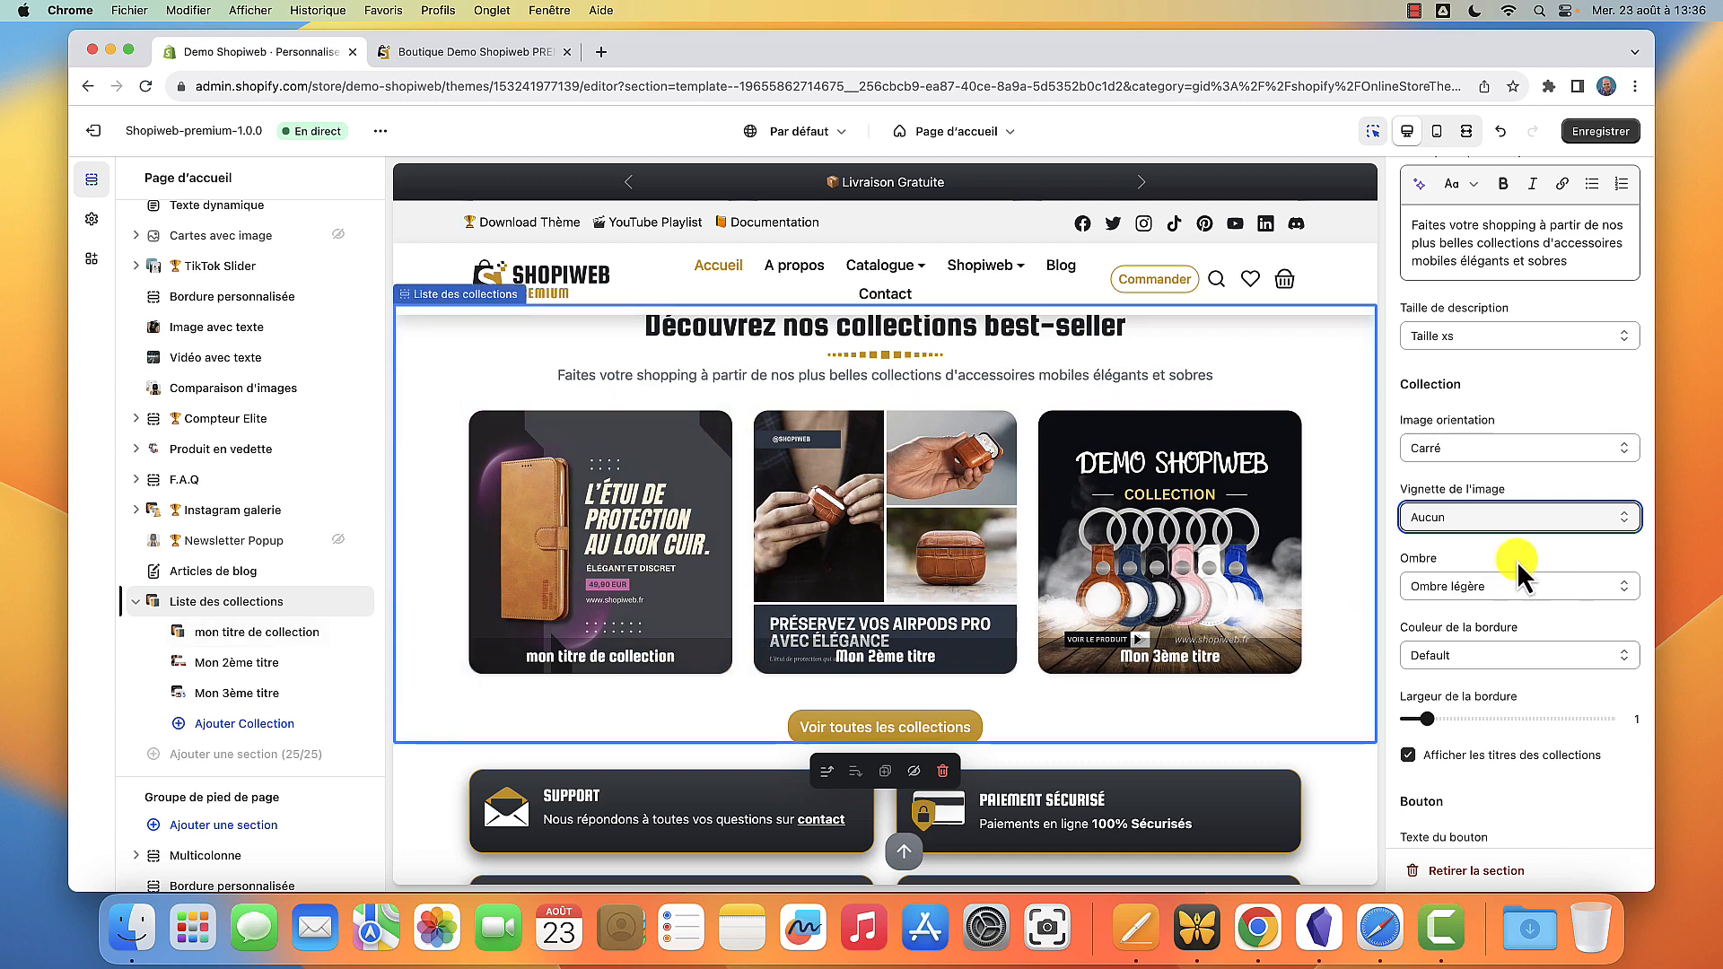
{"action": "left_click", "coordinate": [1500, 520]}
{"action": "left_click", "coordinate": [1490, 536]}
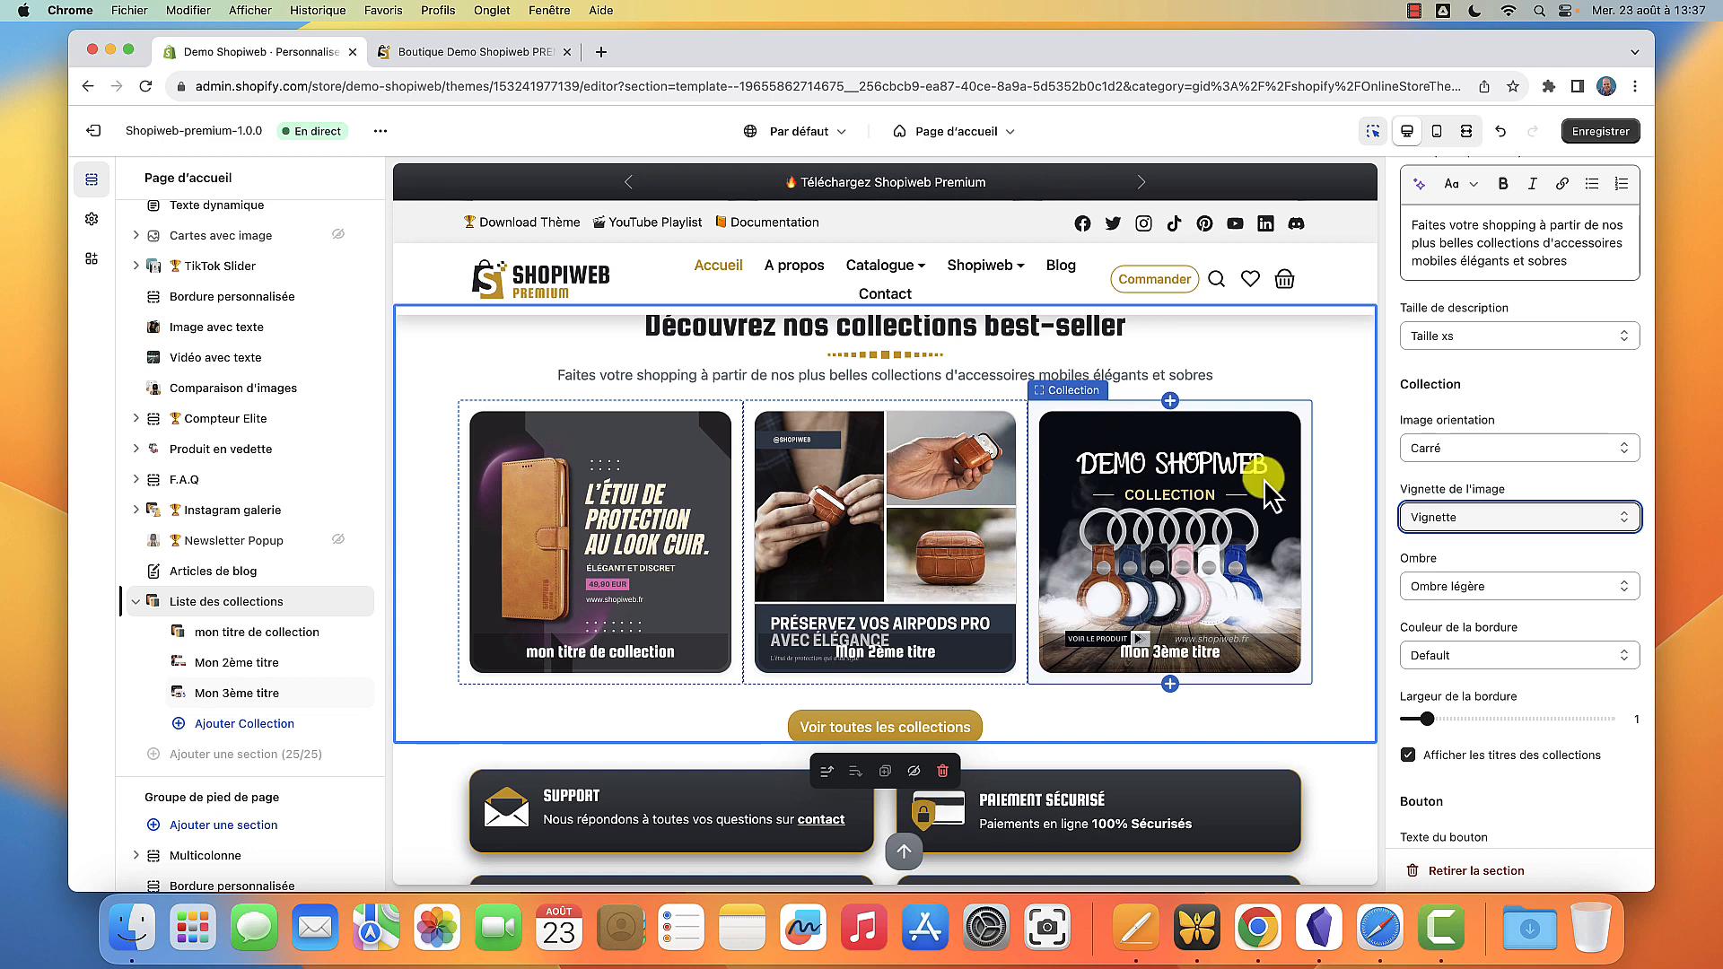
Step: Try the collection shadow options Aucune, Ombre partiel, Ombre profonde and Ombre totale, and return to Ombre légère
{"action": "left_click", "coordinate": [1526, 591]}
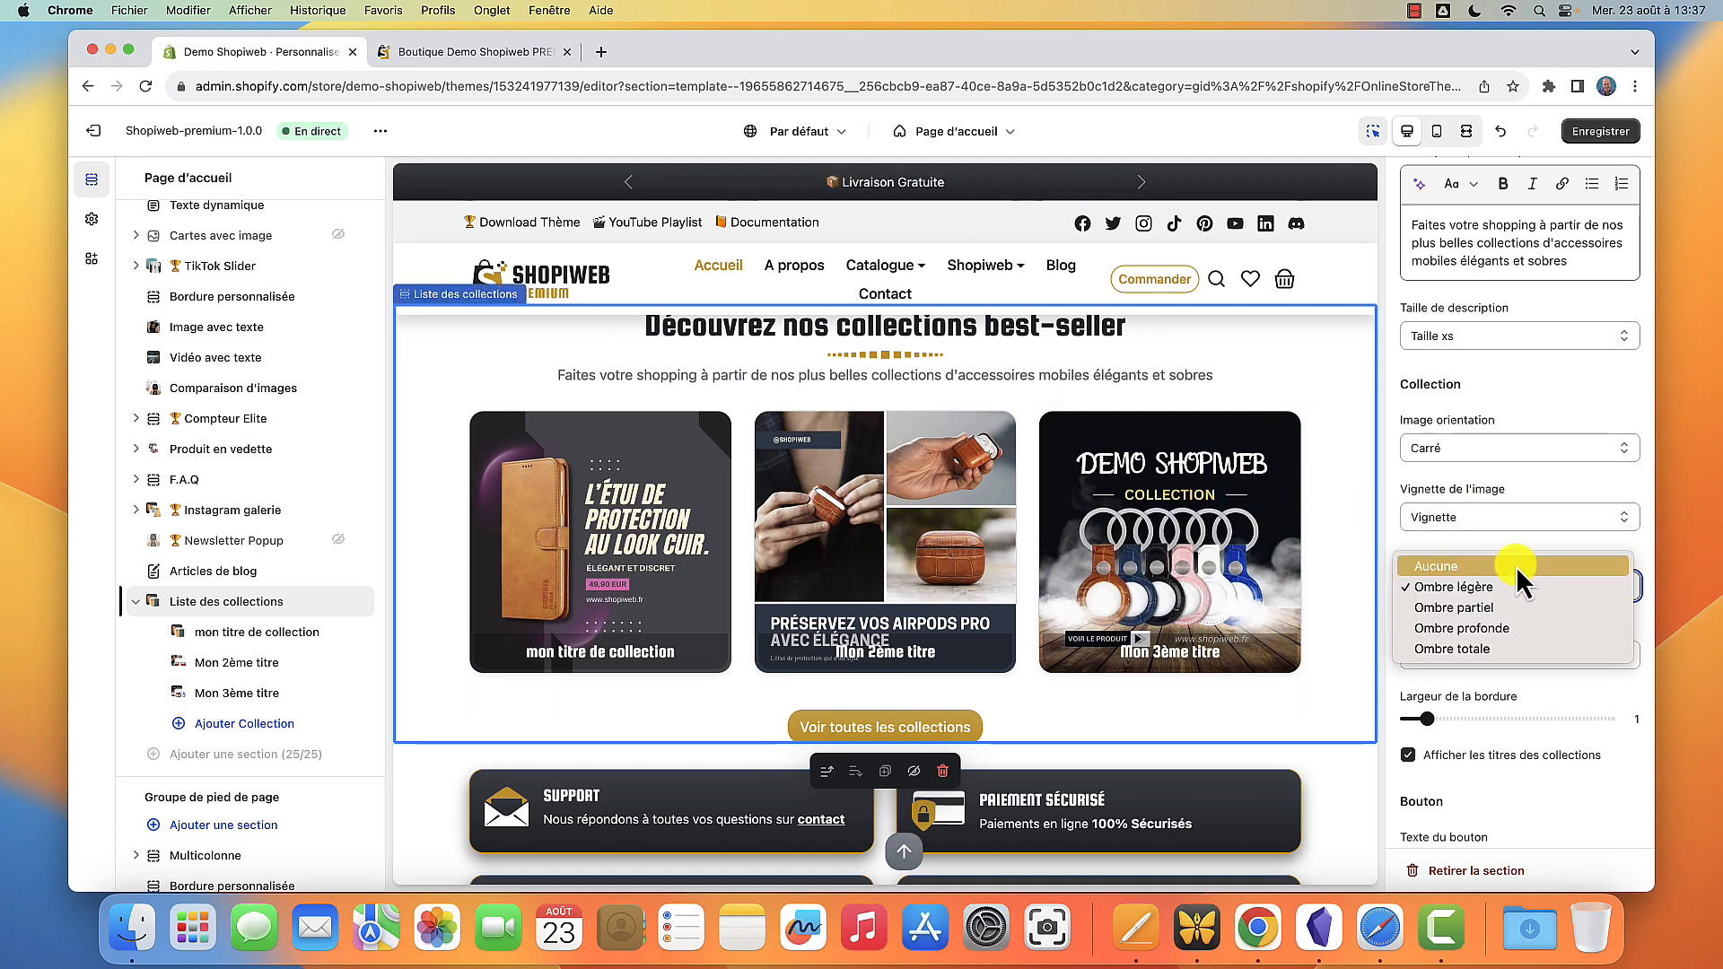
{"action": "left_click", "coordinate": [1516, 566]}
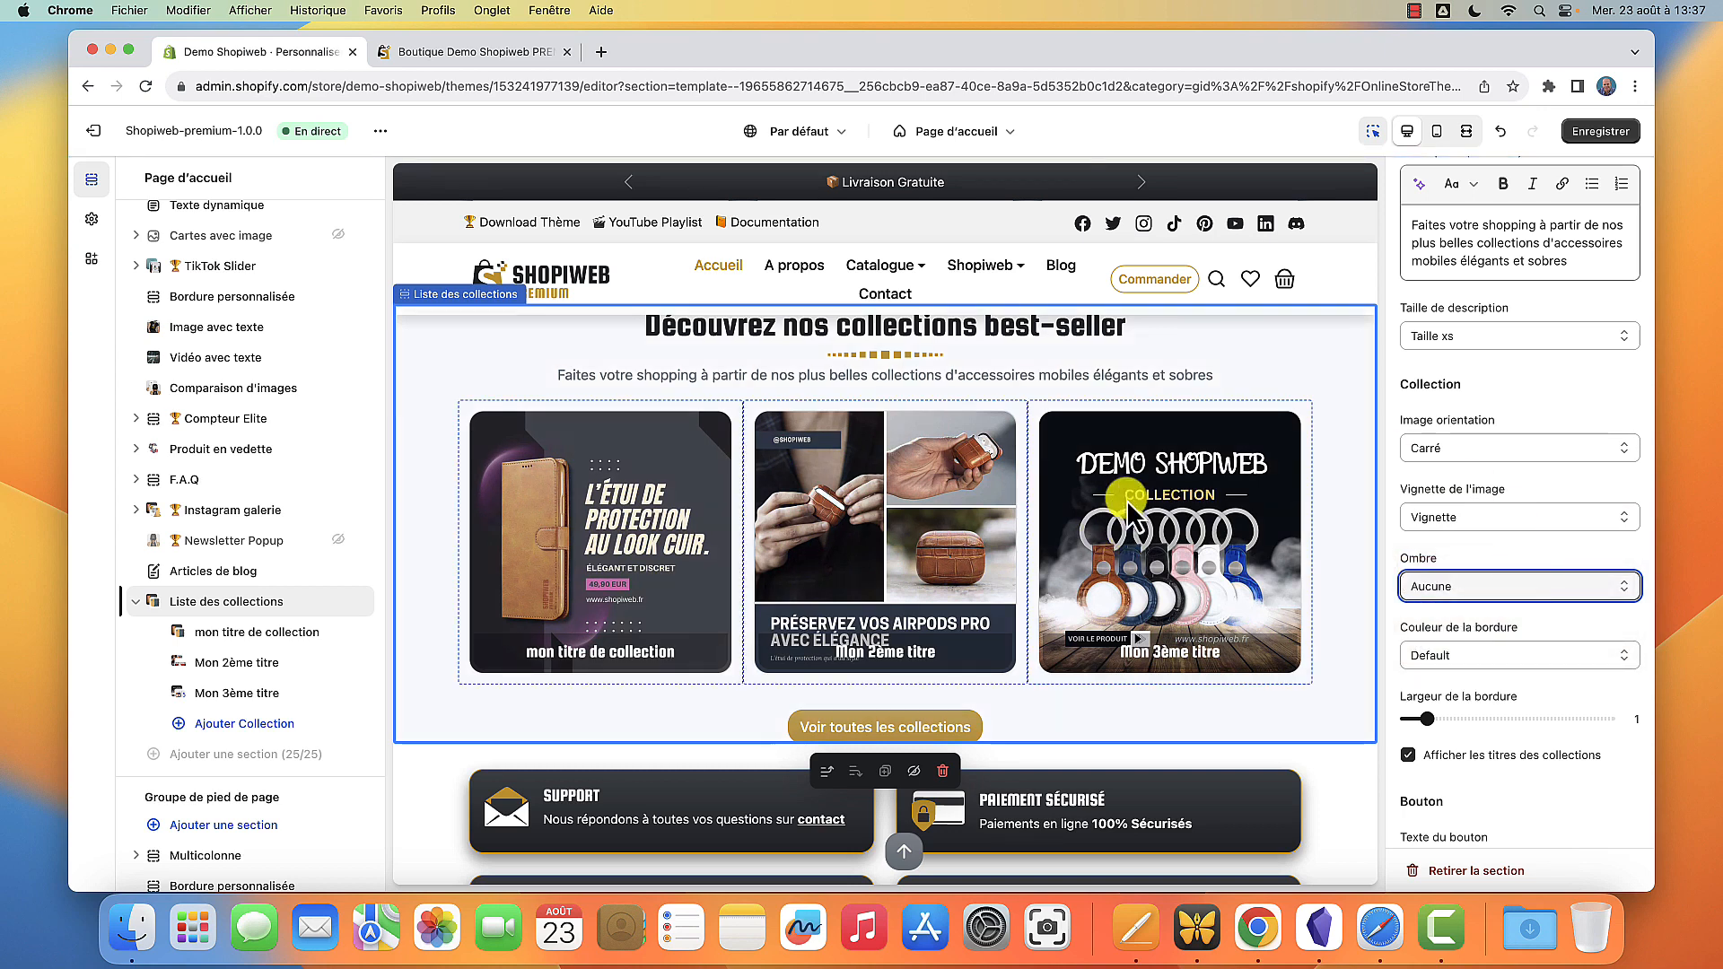
{"action": "left_click", "coordinate": [1532, 589]}
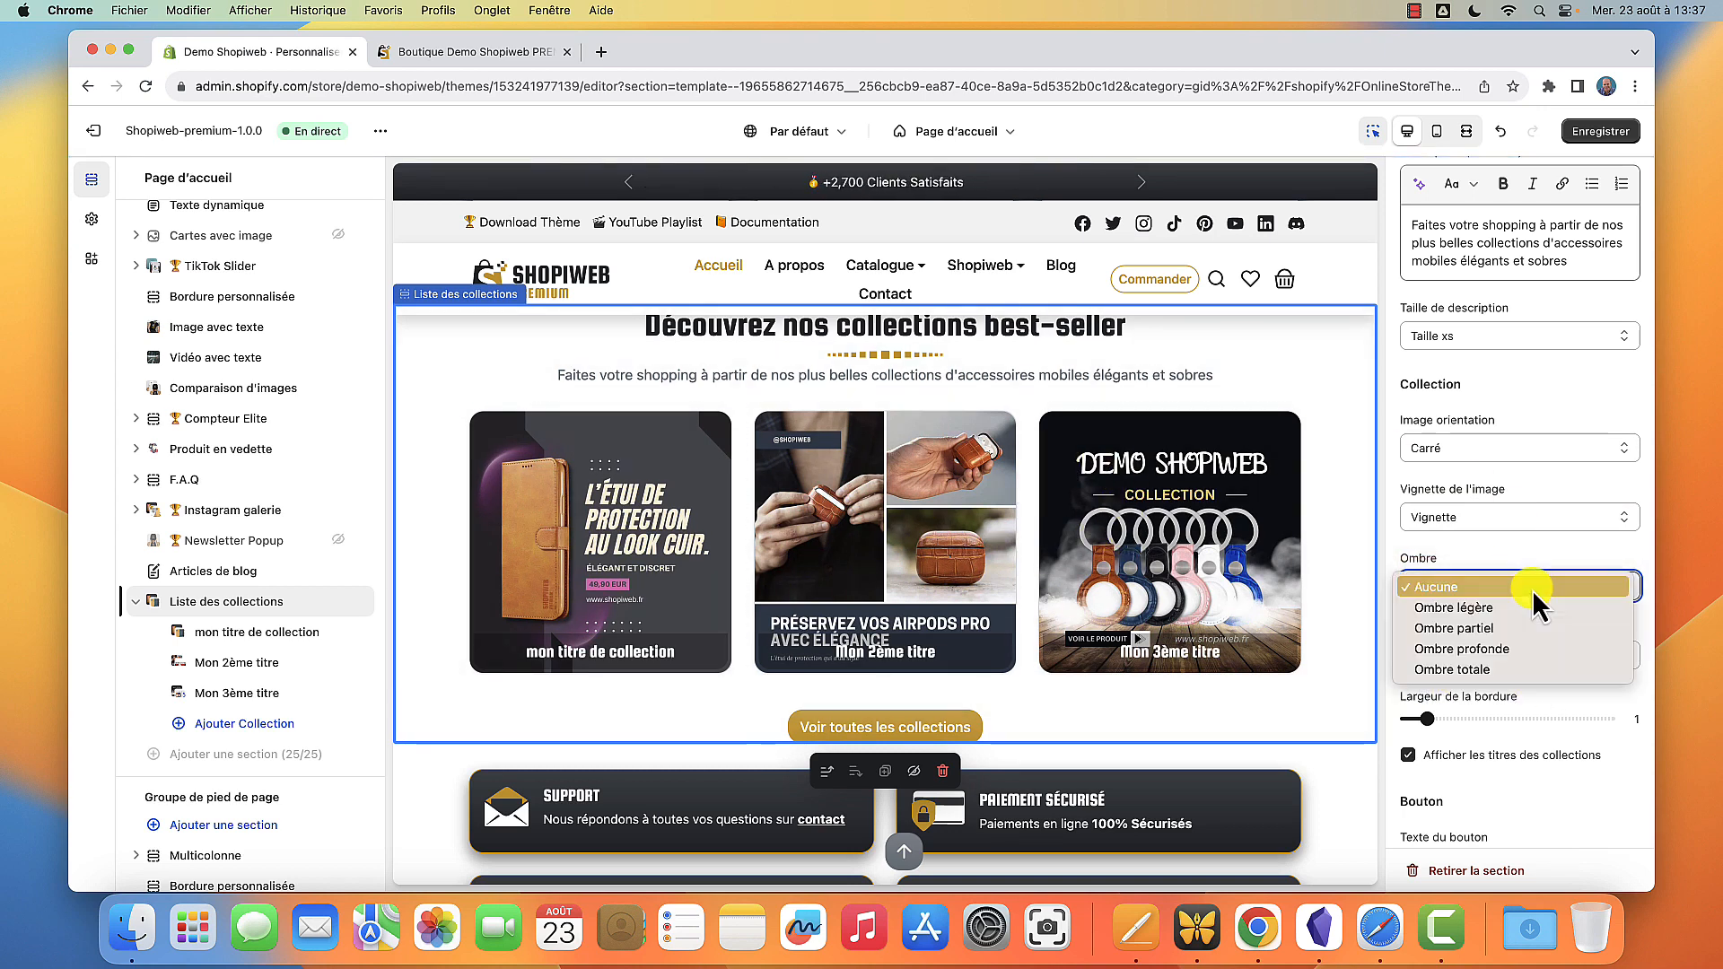
{"action": "left_click", "coordinate": [1508, 607]}
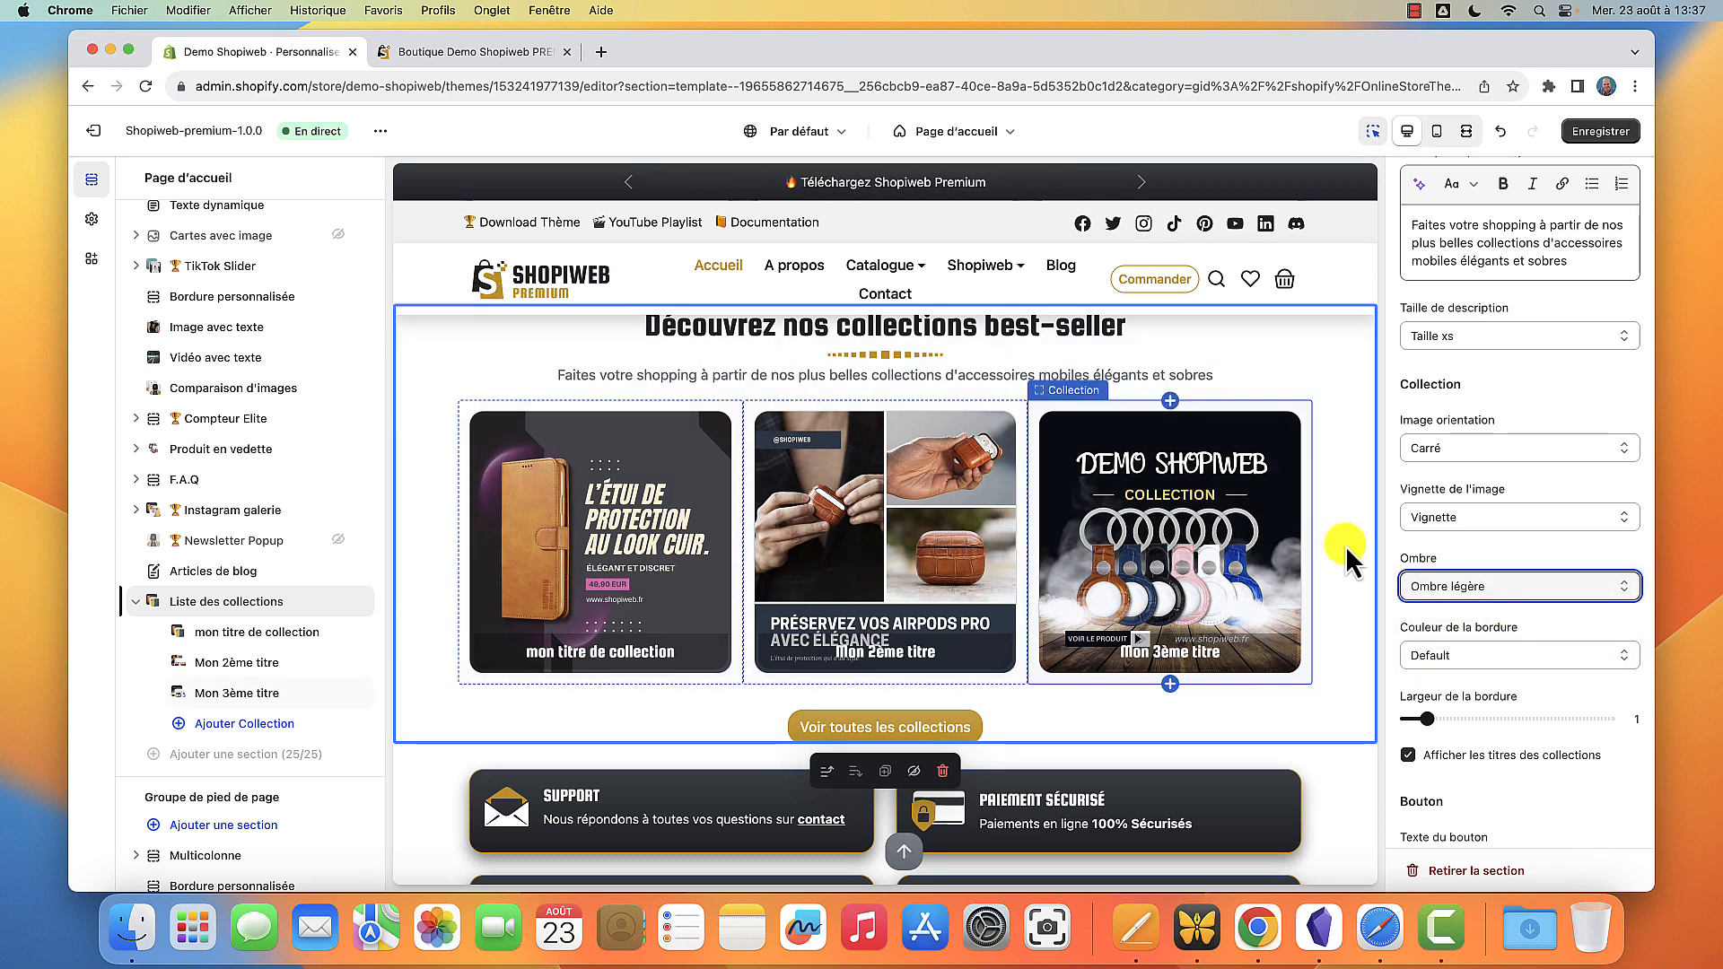
{"action": "left_click", "coordinate": [1490, 610]}
{"action": "left_click", "coordinate": [1493, 609]}
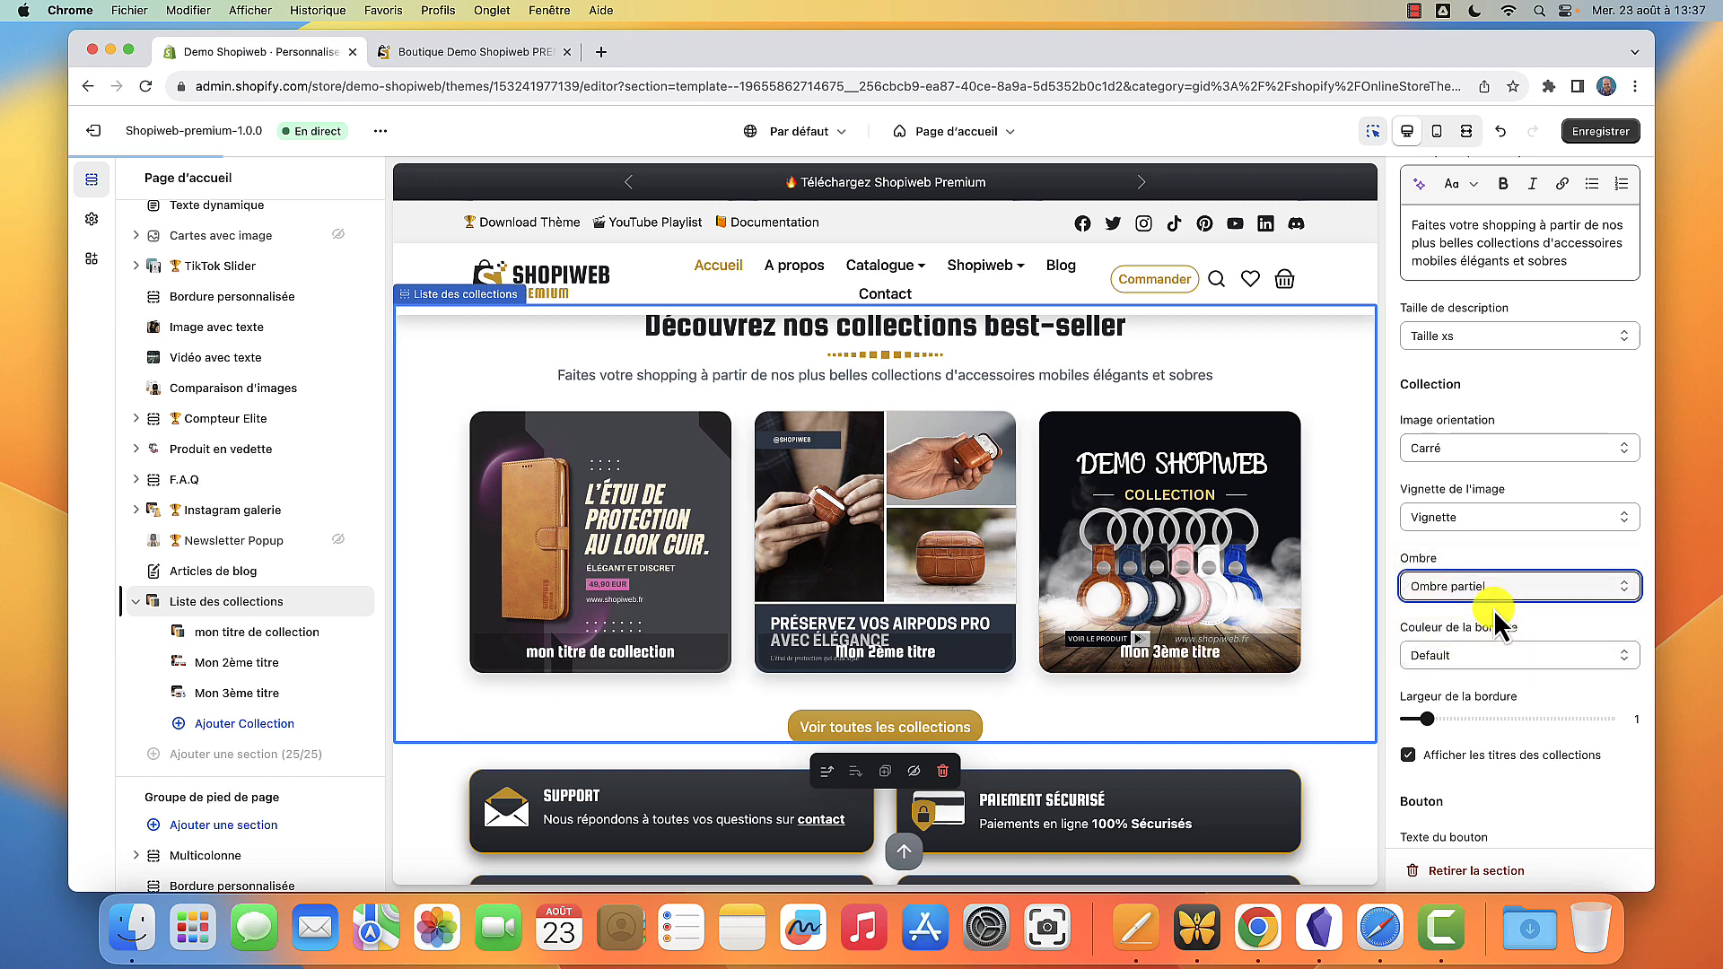
{"action": "left_click", "coordinate": [1494, 591]}
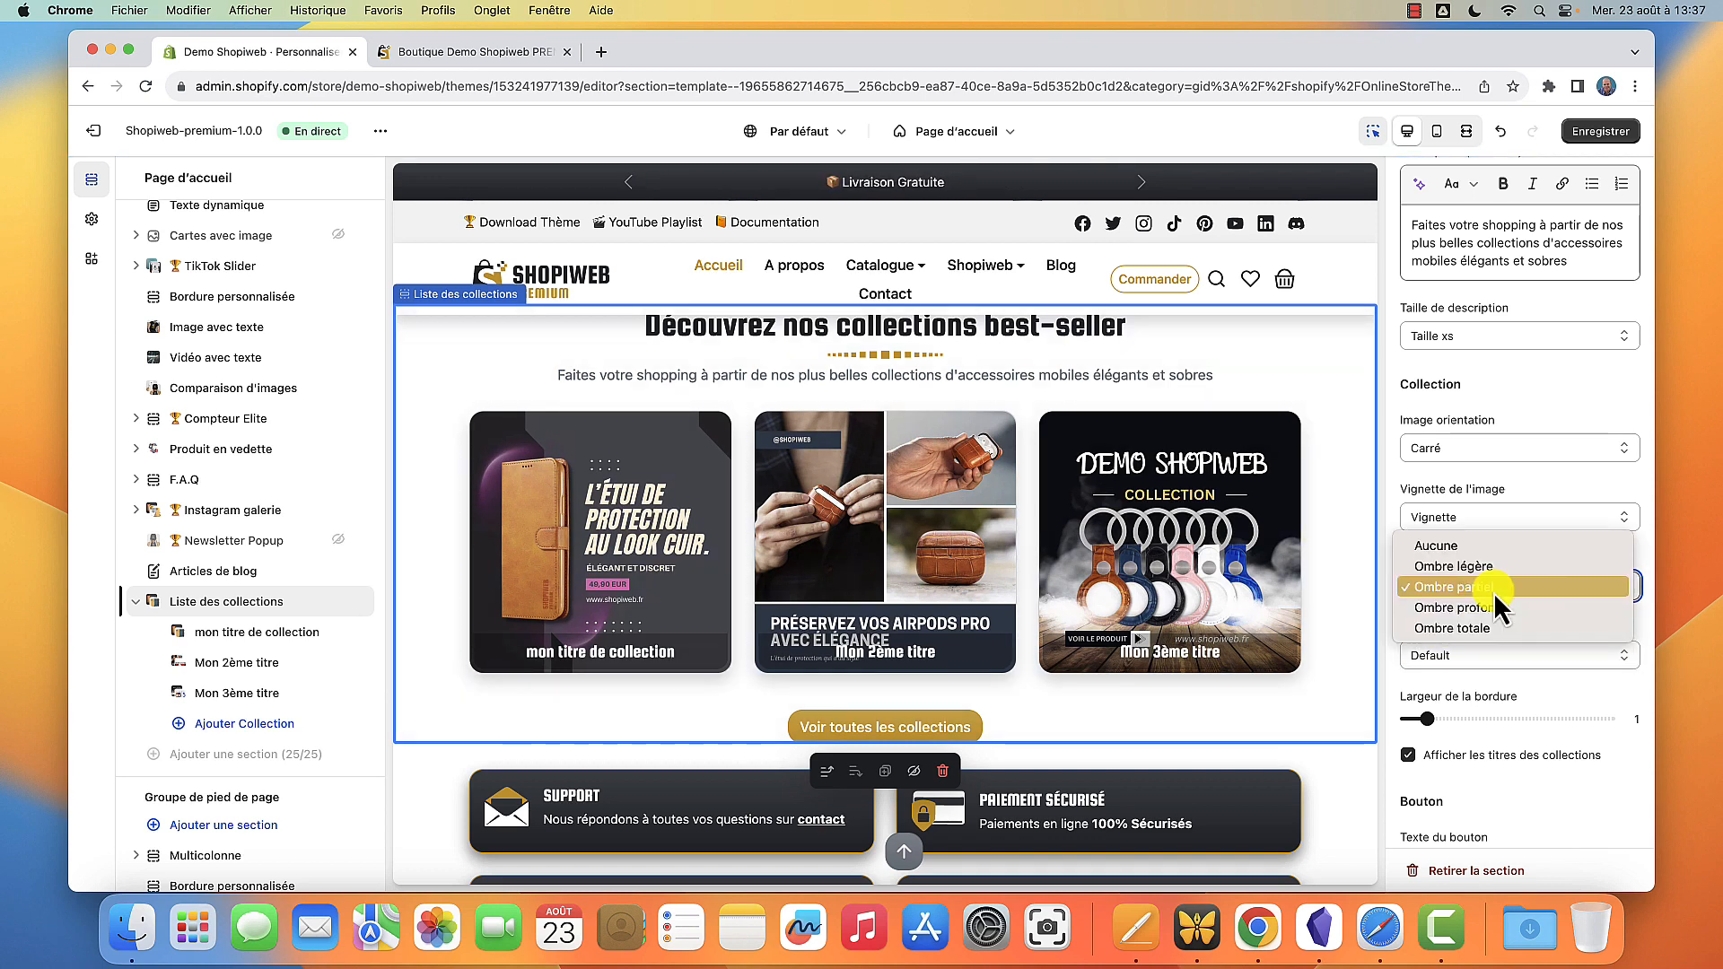
{"action": "left_click", "coordinate": [1481, 608]}
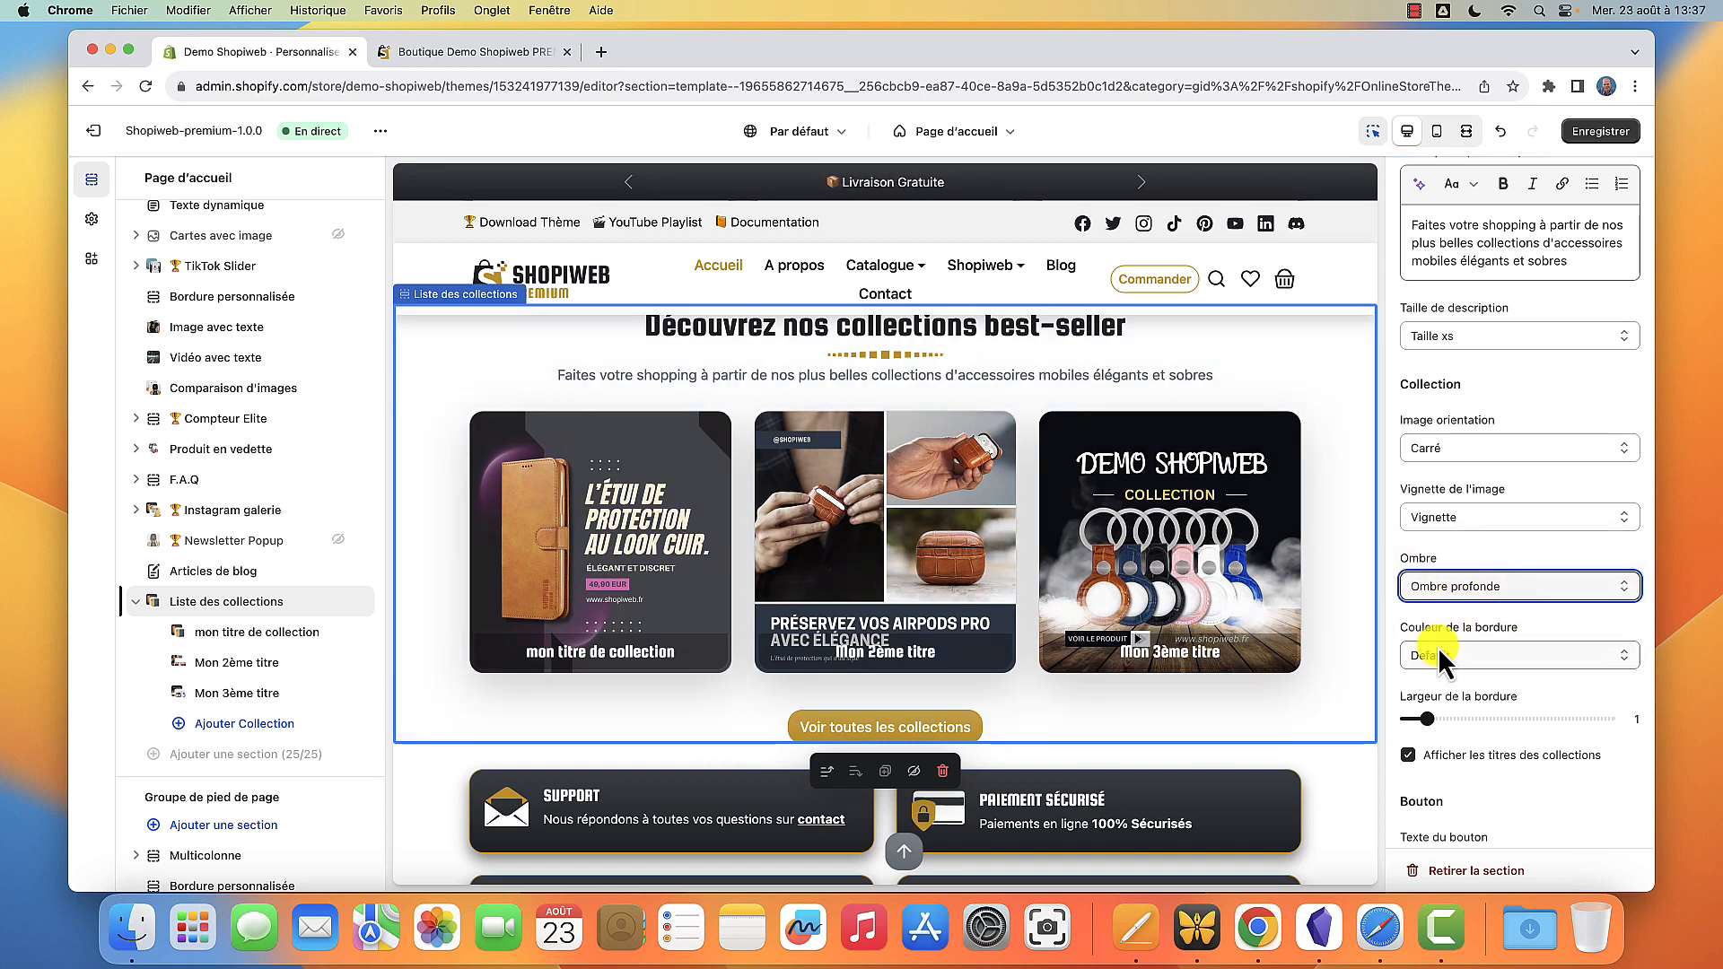
{"action": "left_click", "coordinate": [1474, 588]}
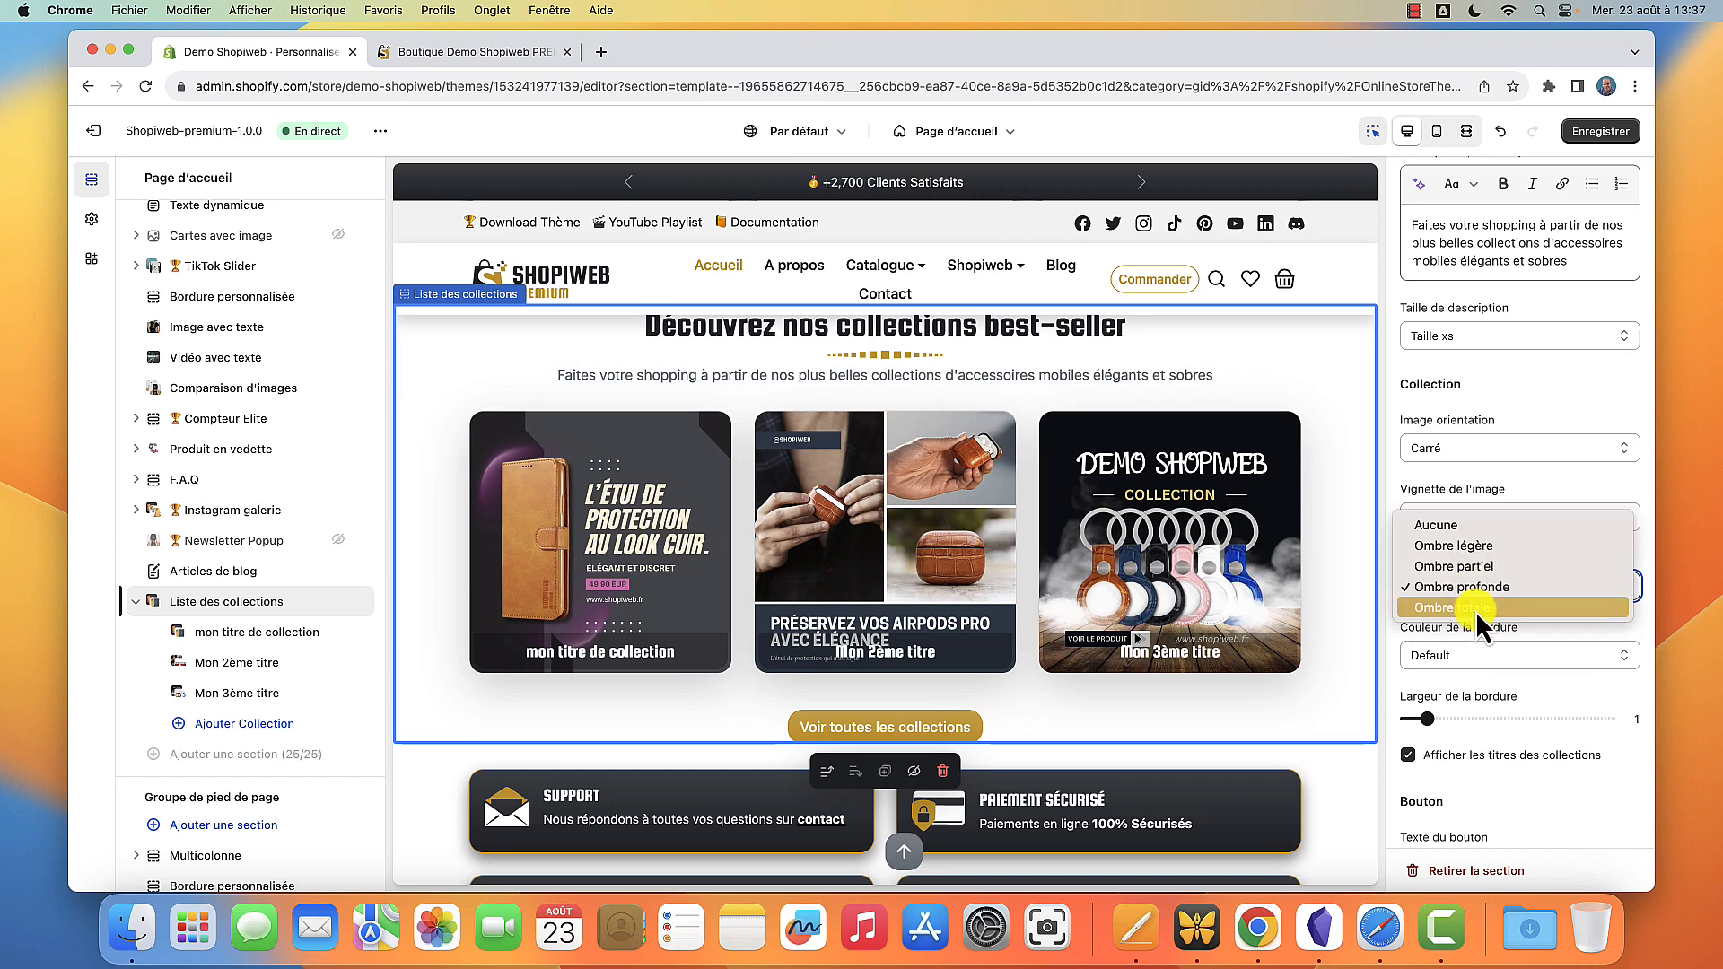
{"action": "left_click", "coordinate": [1475, 609]}
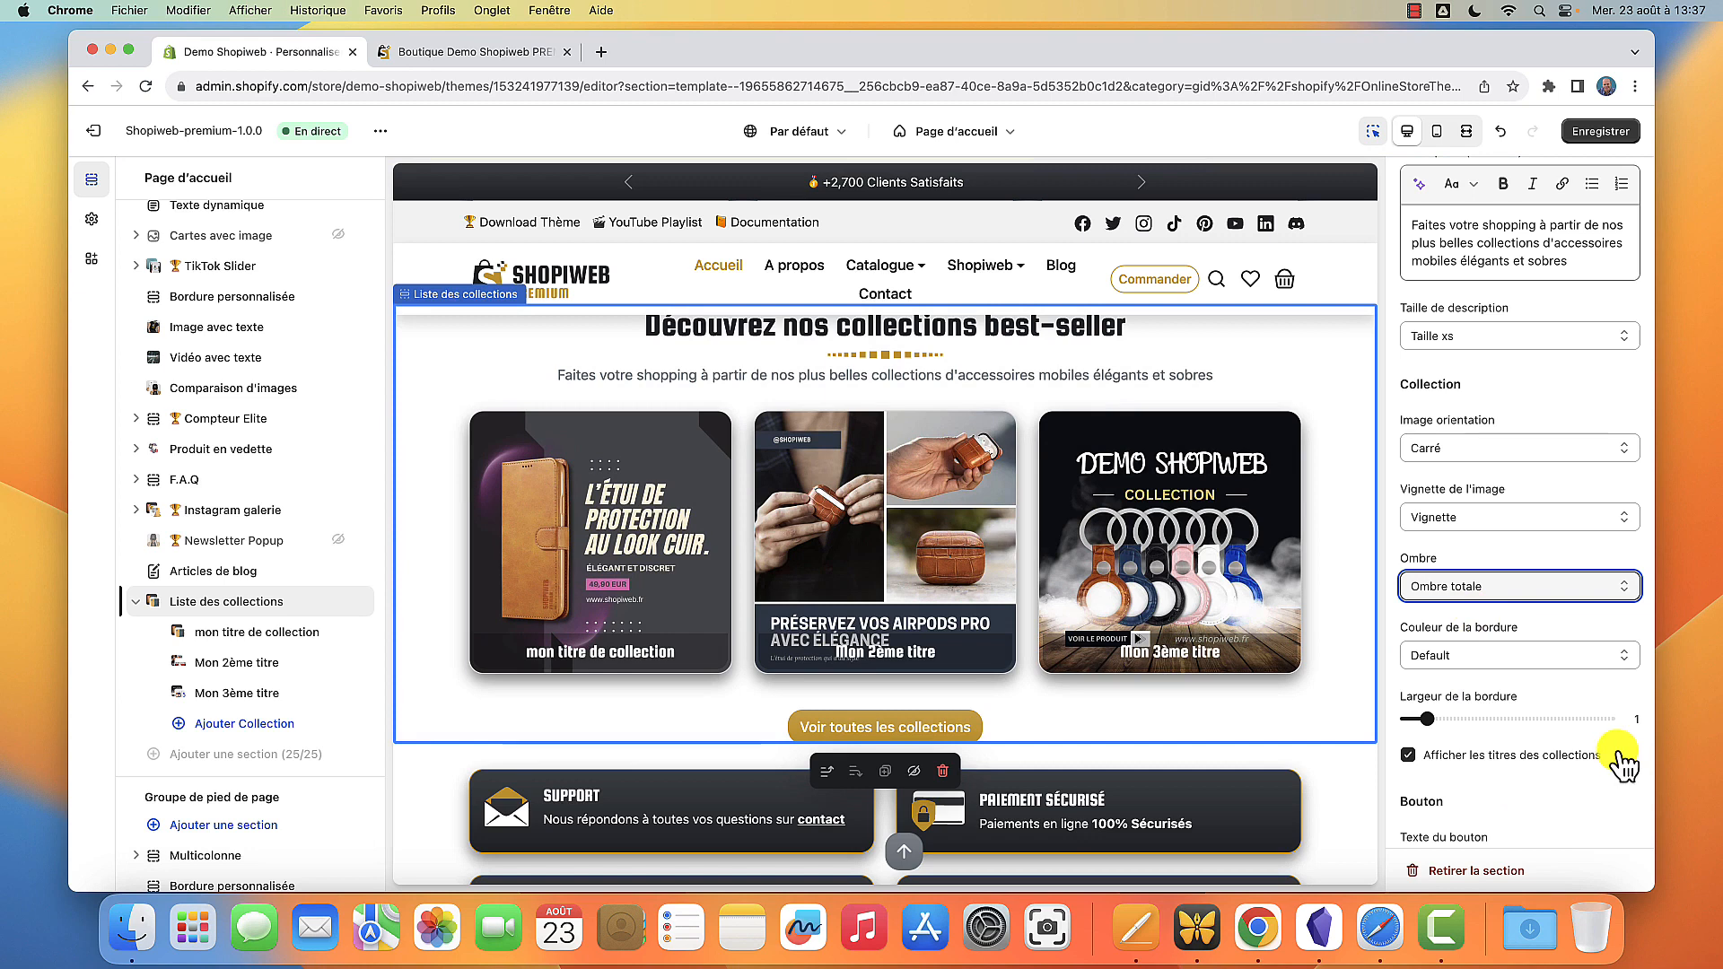
{"action": "left_click", "coordinate": [1537, 589]}
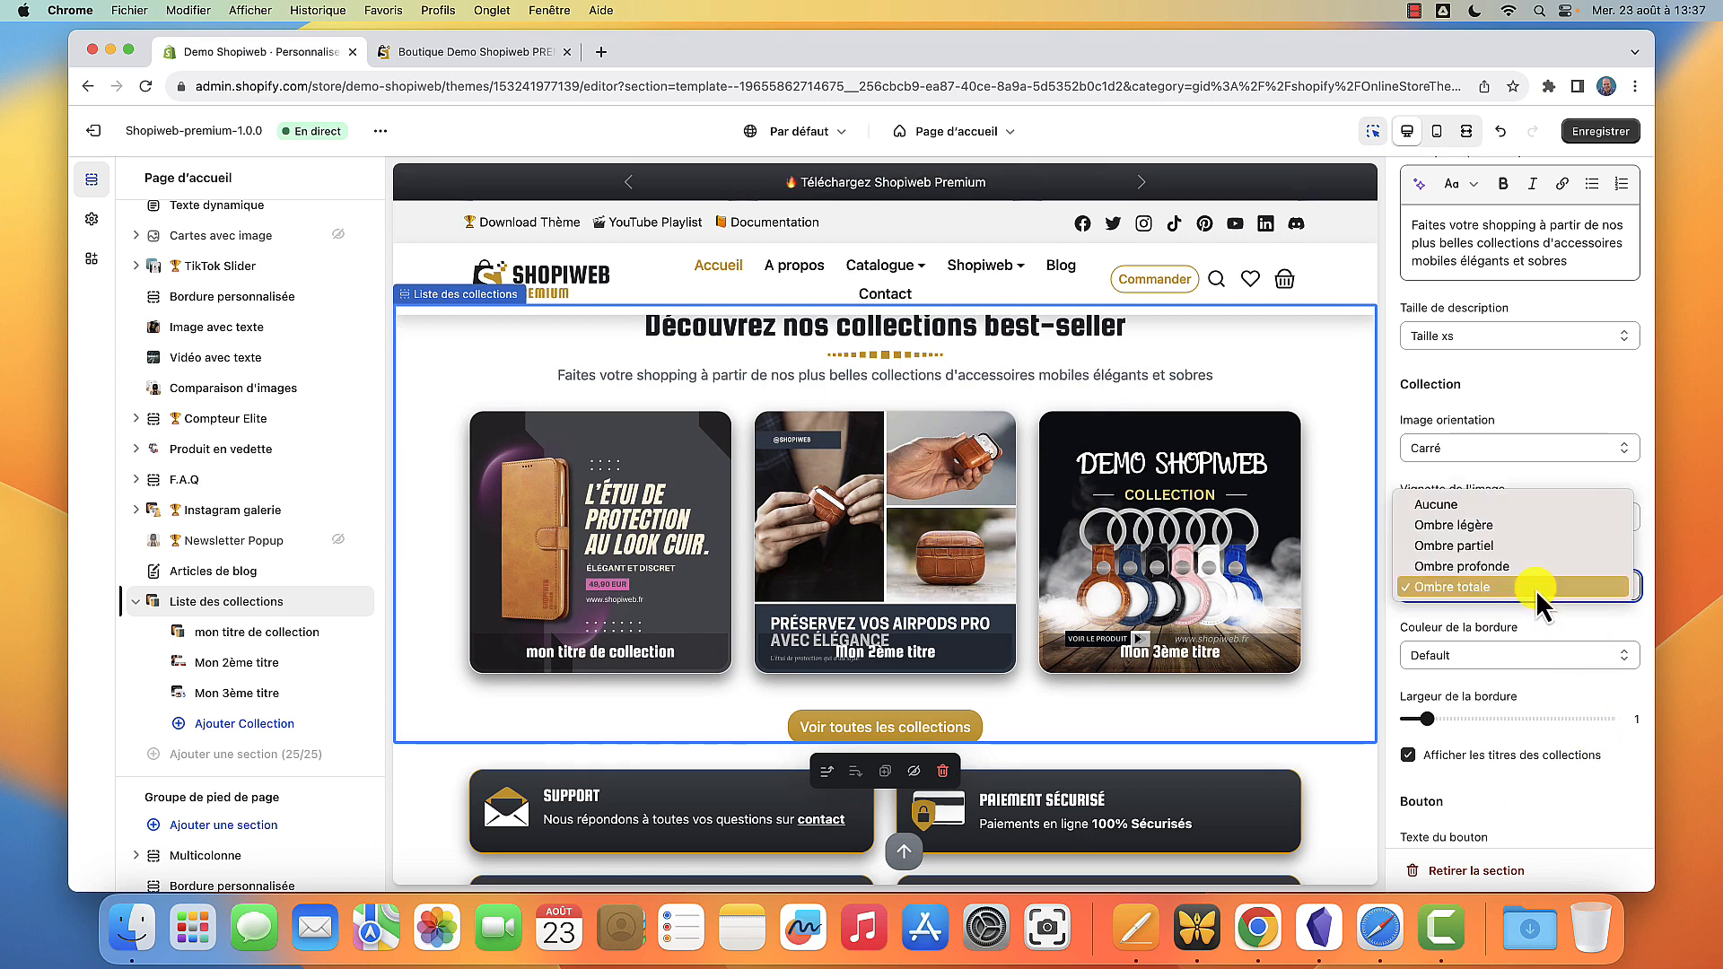
{"action": "left_click", "coordinate": [1500, 523]}
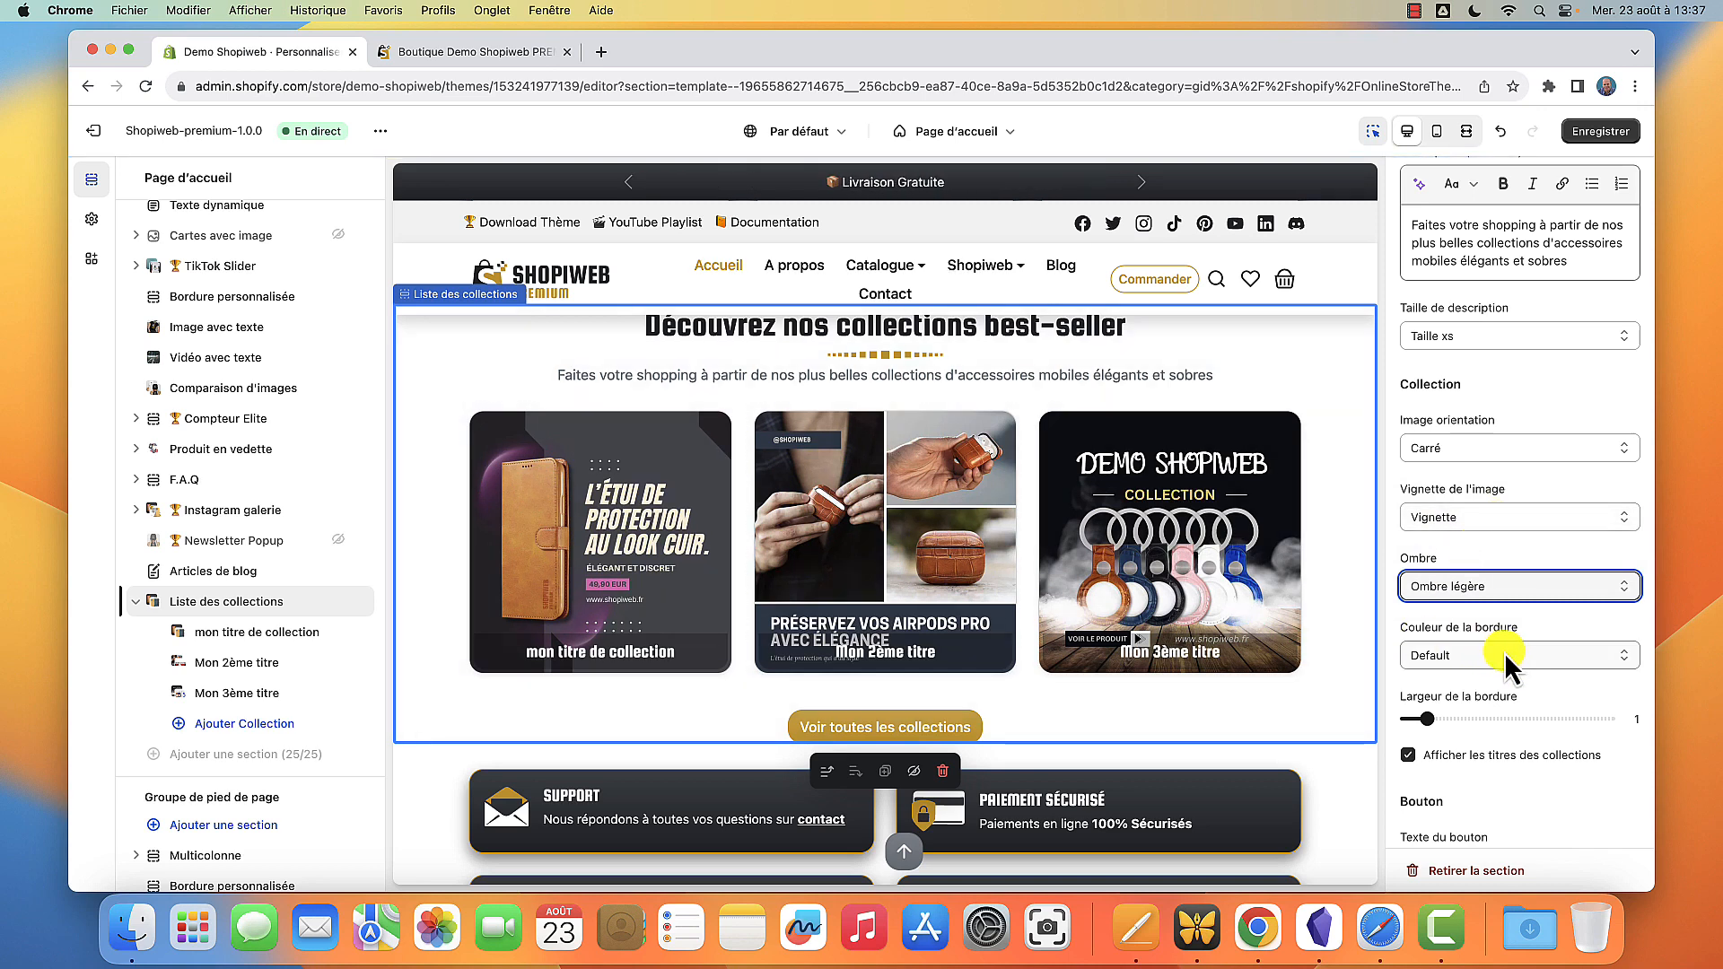
Step: Try the Succès border colour with a border width of 4 on the collections, and return to Default and width 1
{"action": "scroll", "coordinate": [1504, 652], "scroll_direction": "down", "scroll_amount": 1}
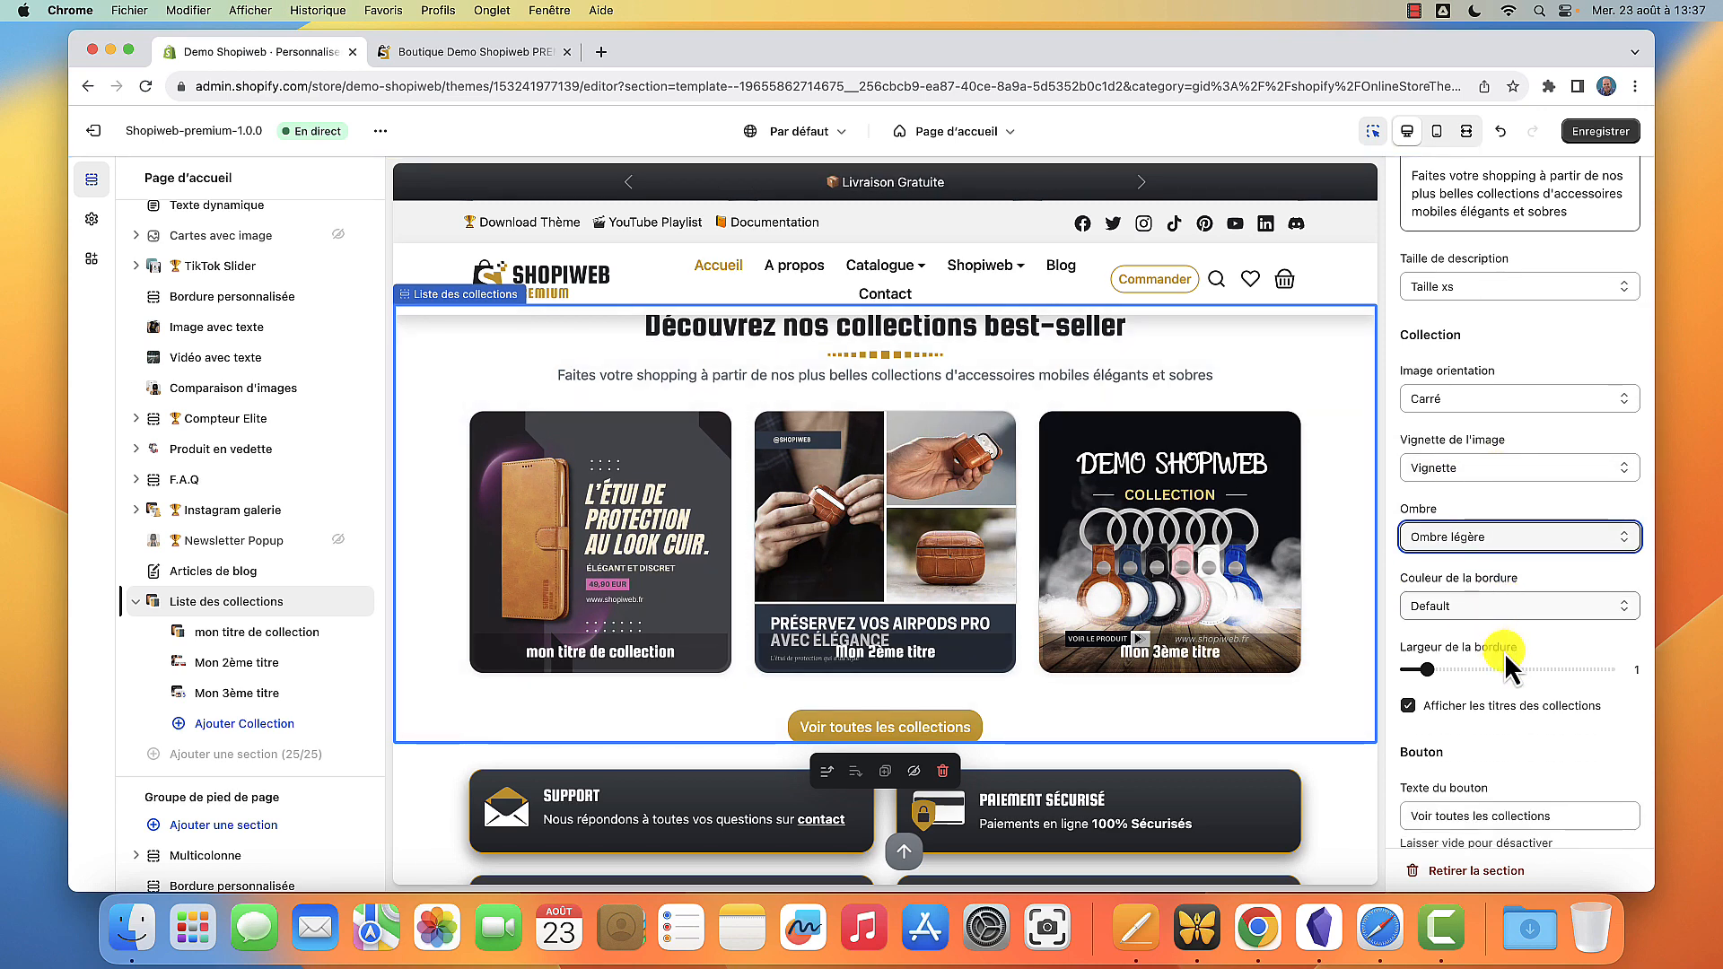
{"action": "scroll", "coordinate": [1497, 610], "scroll_direction": "down", "scroll_amount": 2}
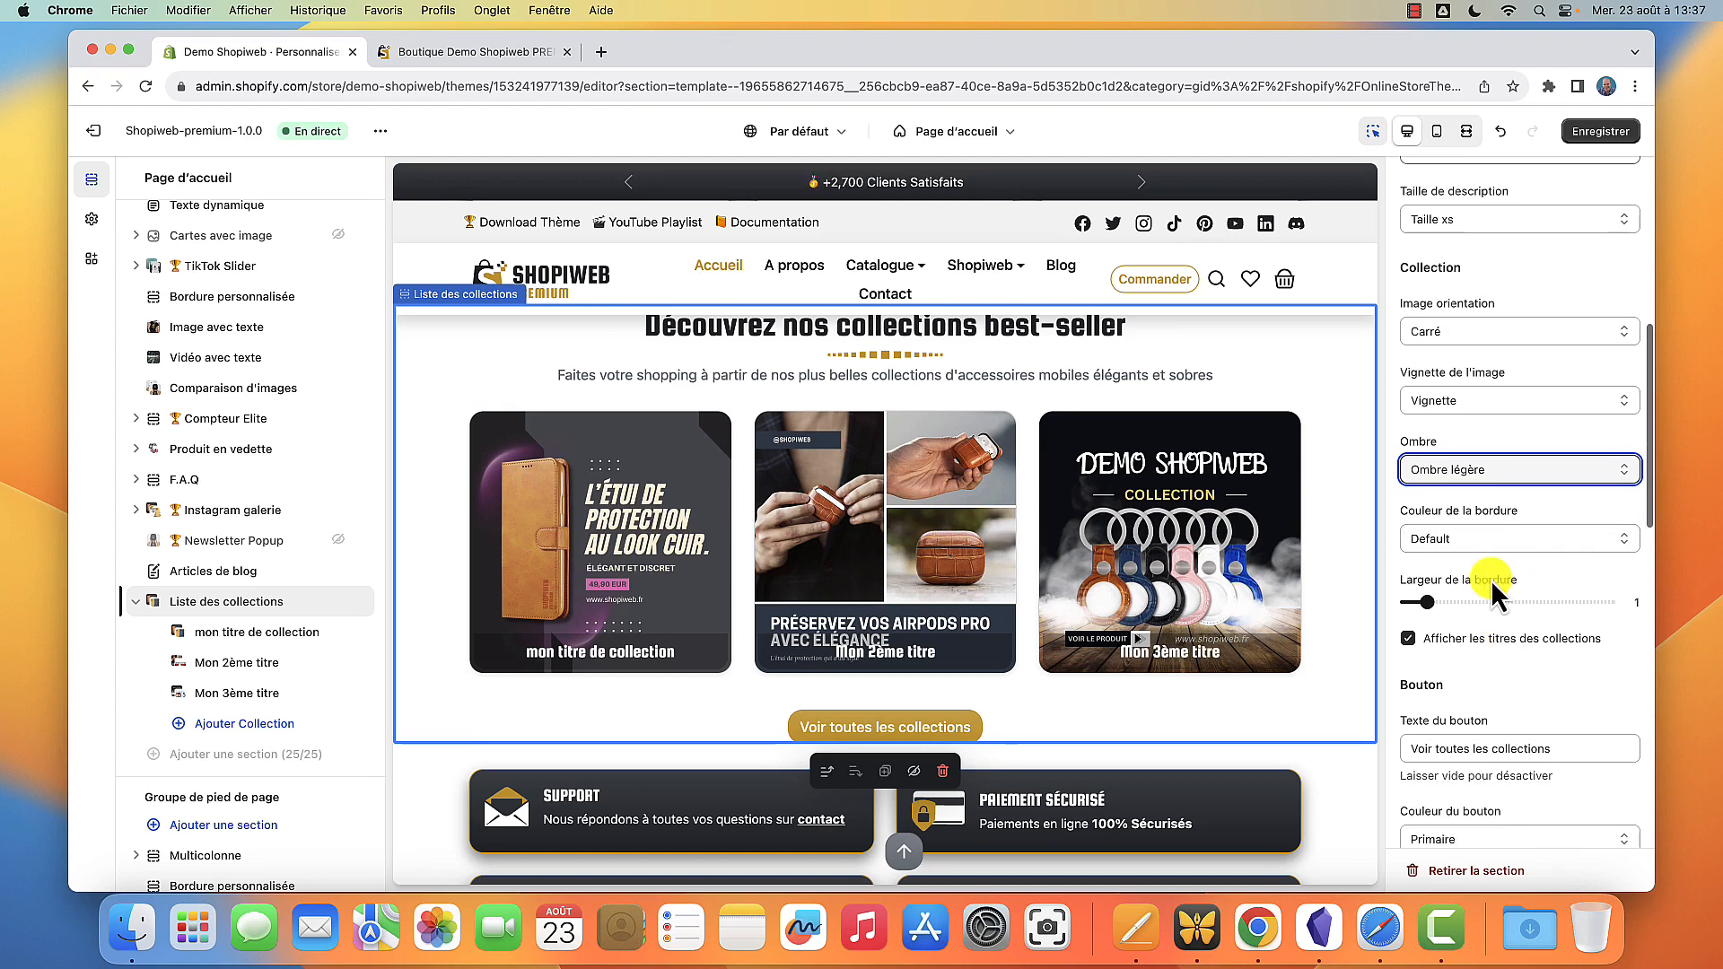
{"action": "left_click", "coordinate": [1494, 538]}
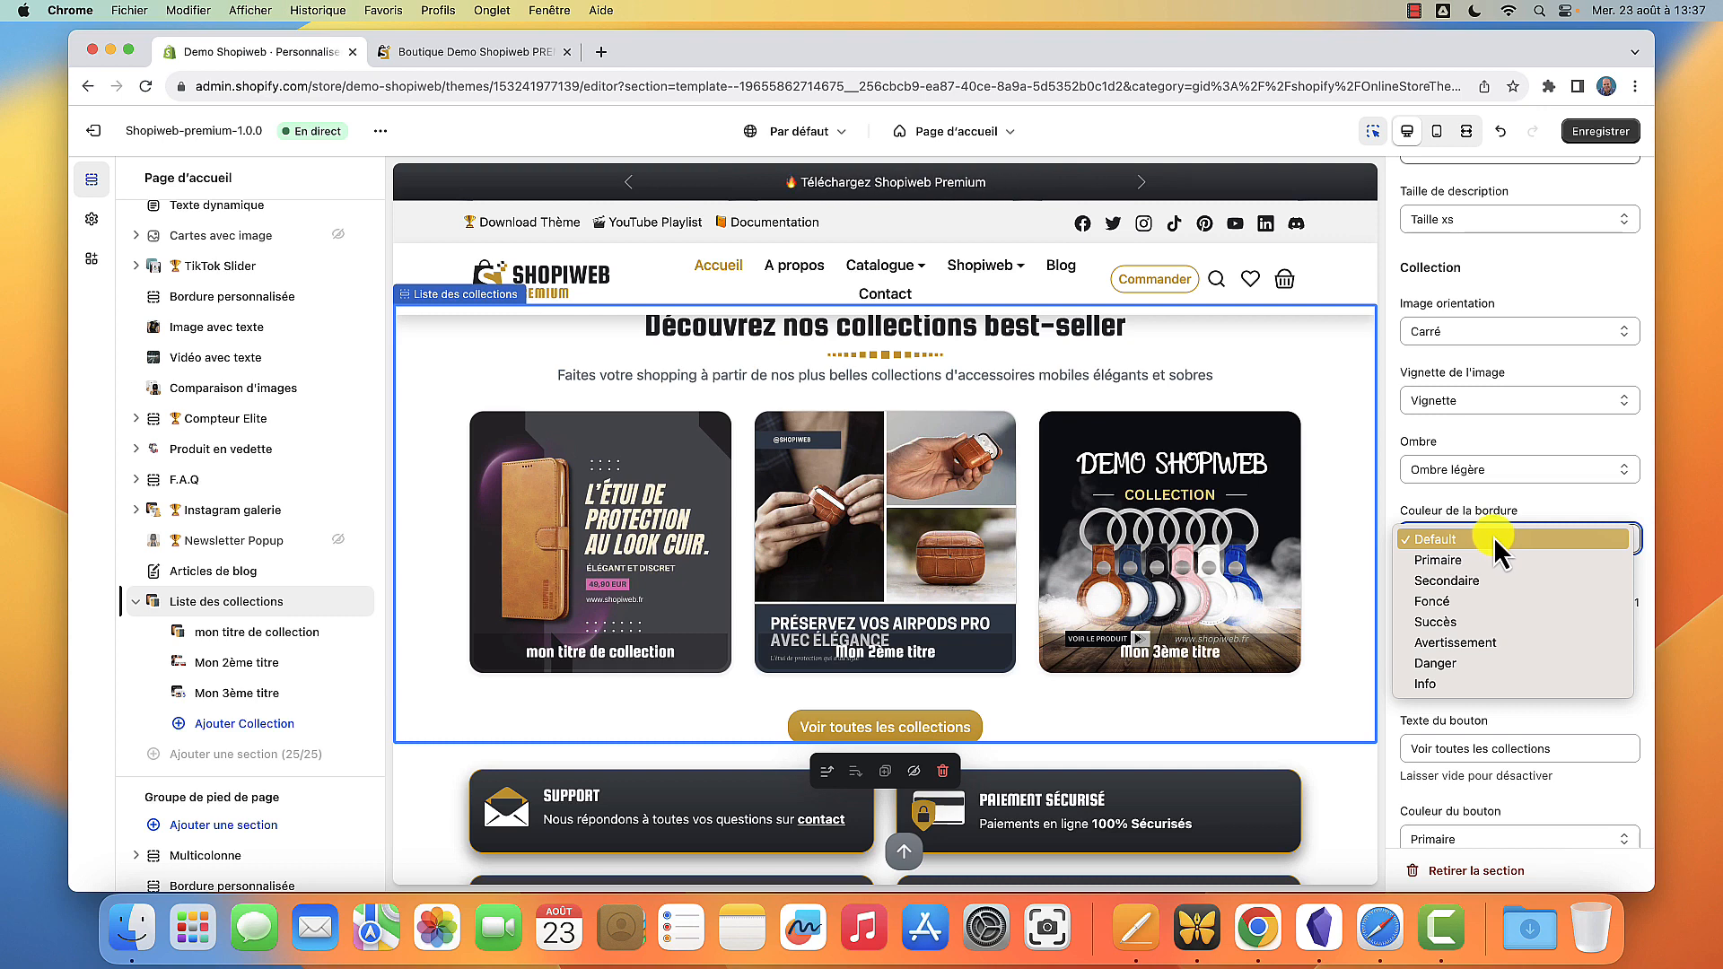
{"action": "left_click", "coordinate": [1475, 622]}
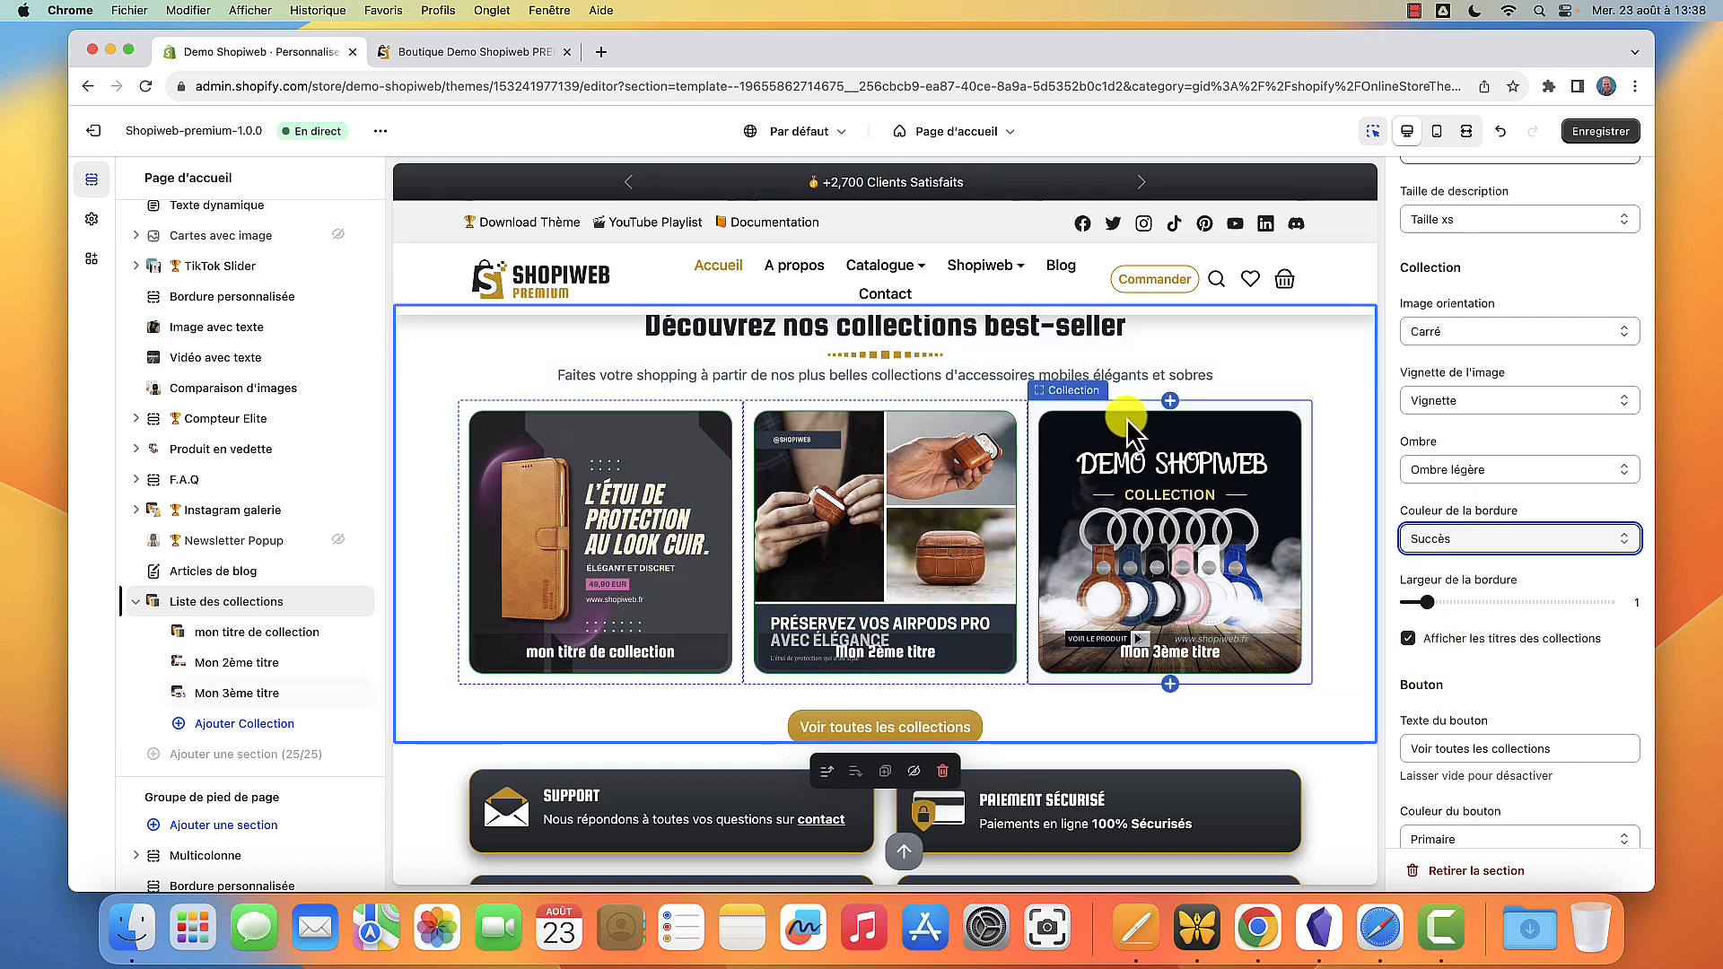
{"action": "left_click_drag", "start_coordinate": [1425, 602], "coordinate": [1490, 604]}
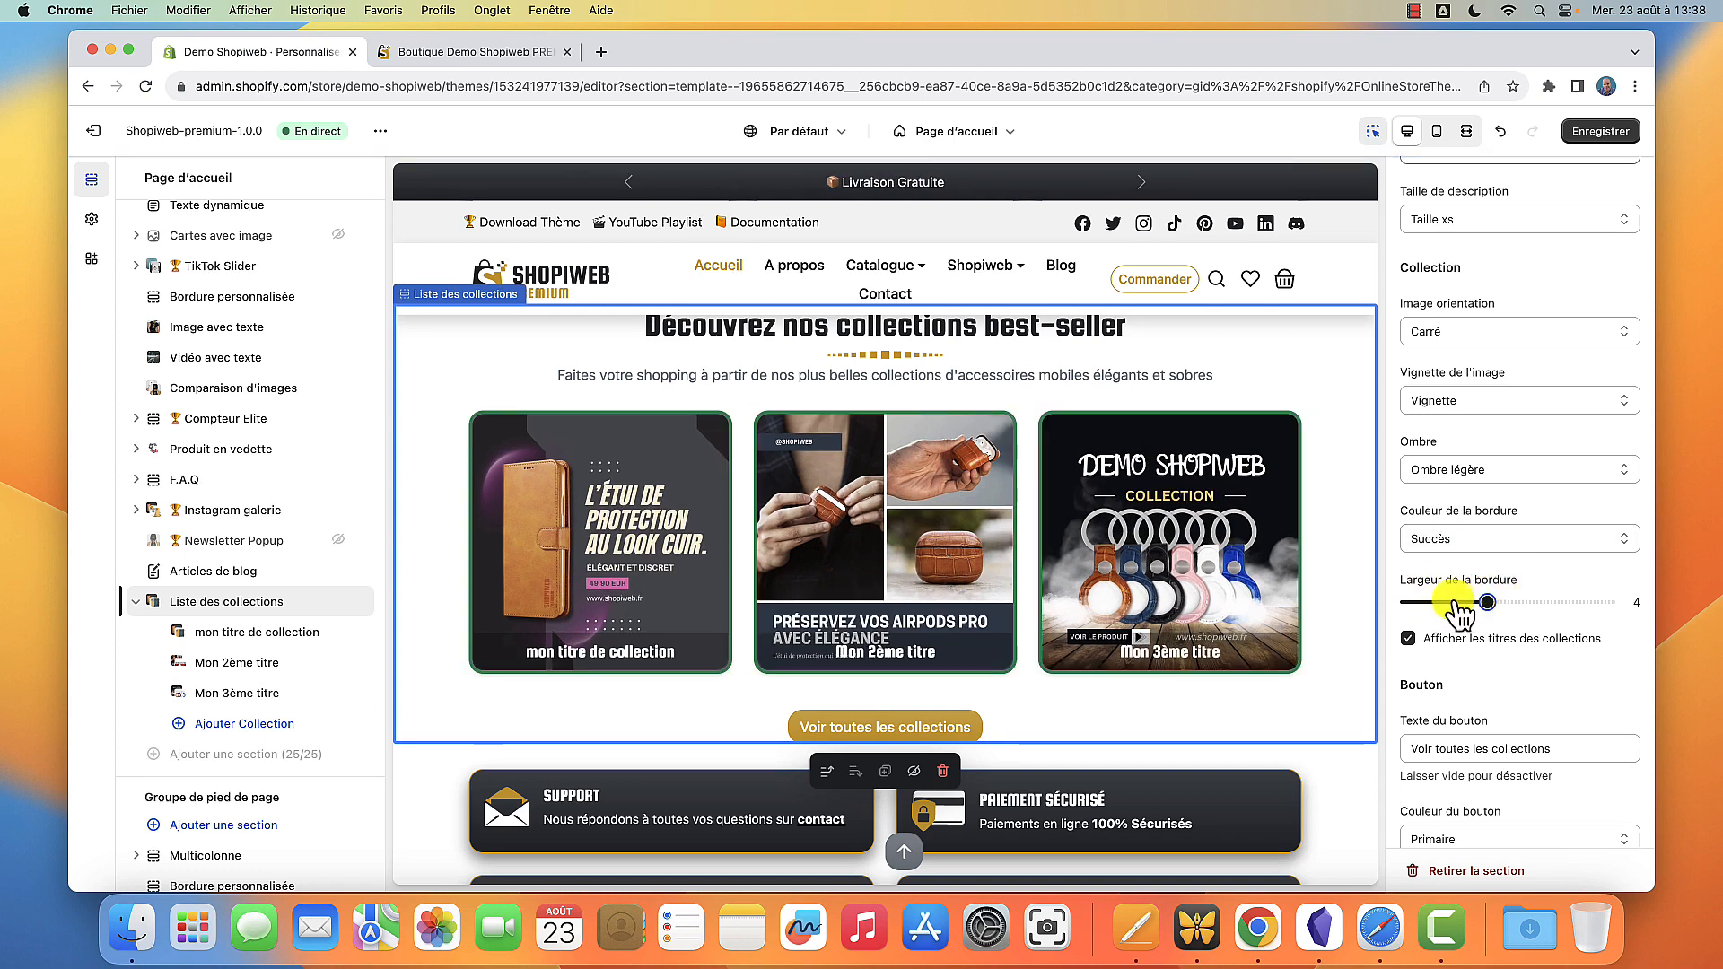
{"action": "left_click_drag", "start_coordinate": [1456, 610], "coordinate": [1424, 601]}
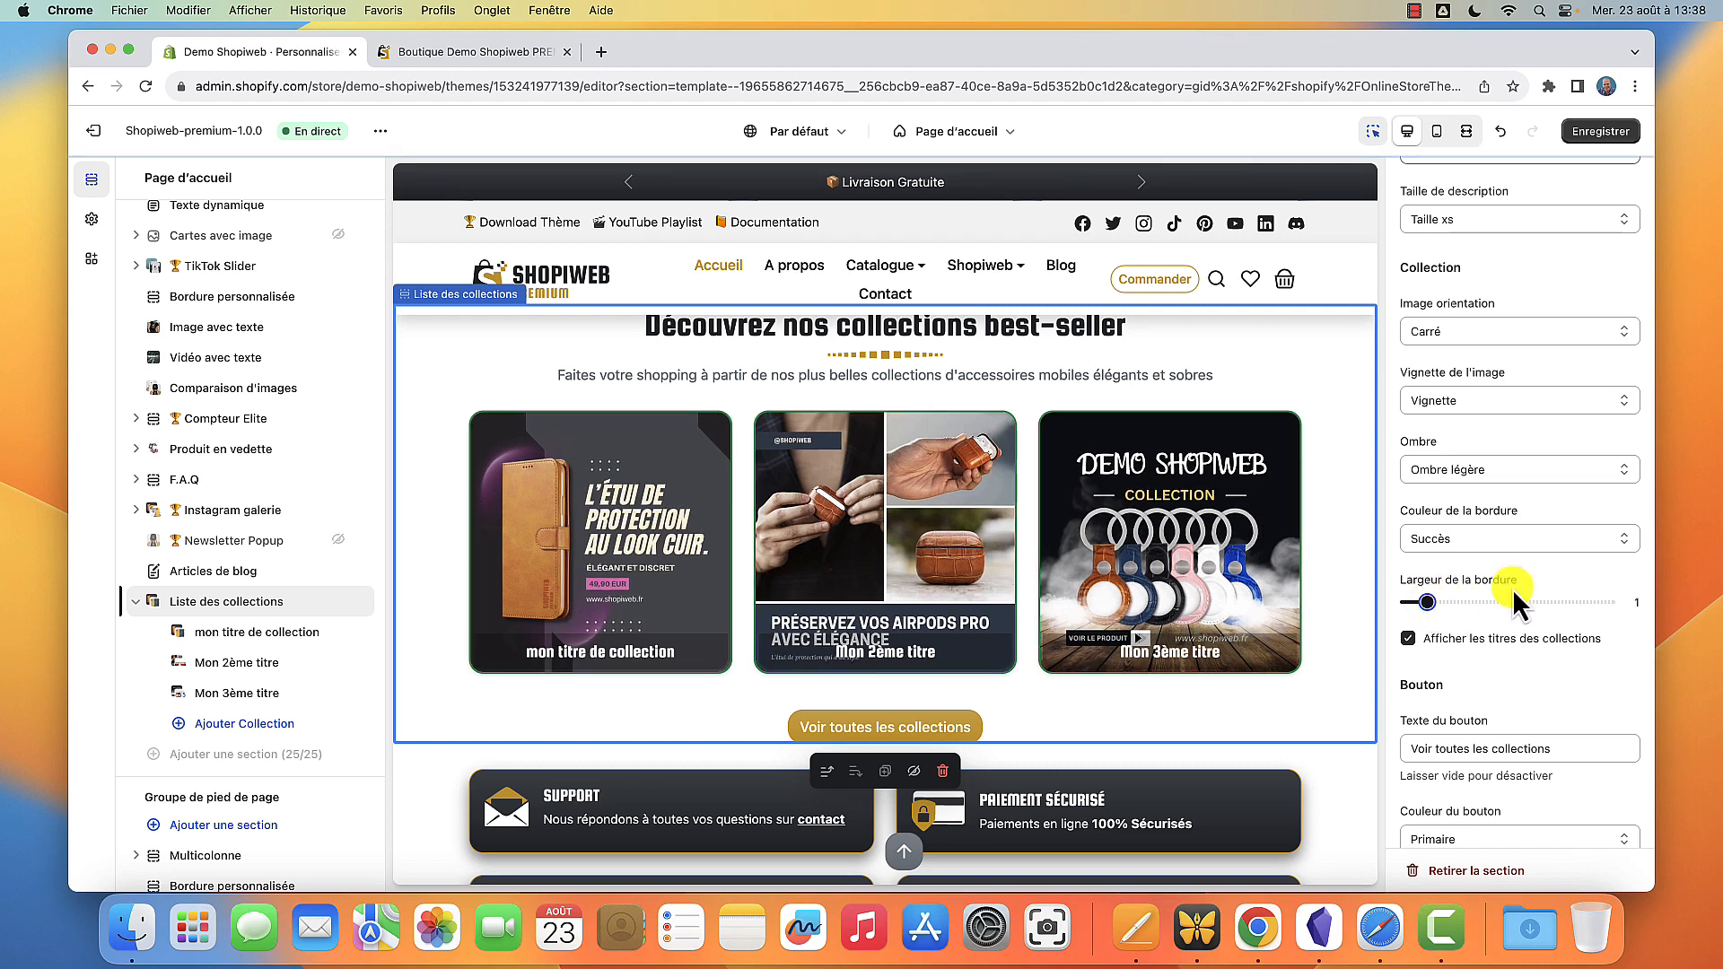
{"action": "left_click", "coordinate": [1560, 532]}
{"action": "left_click", "coordinate": [1542, 460]}
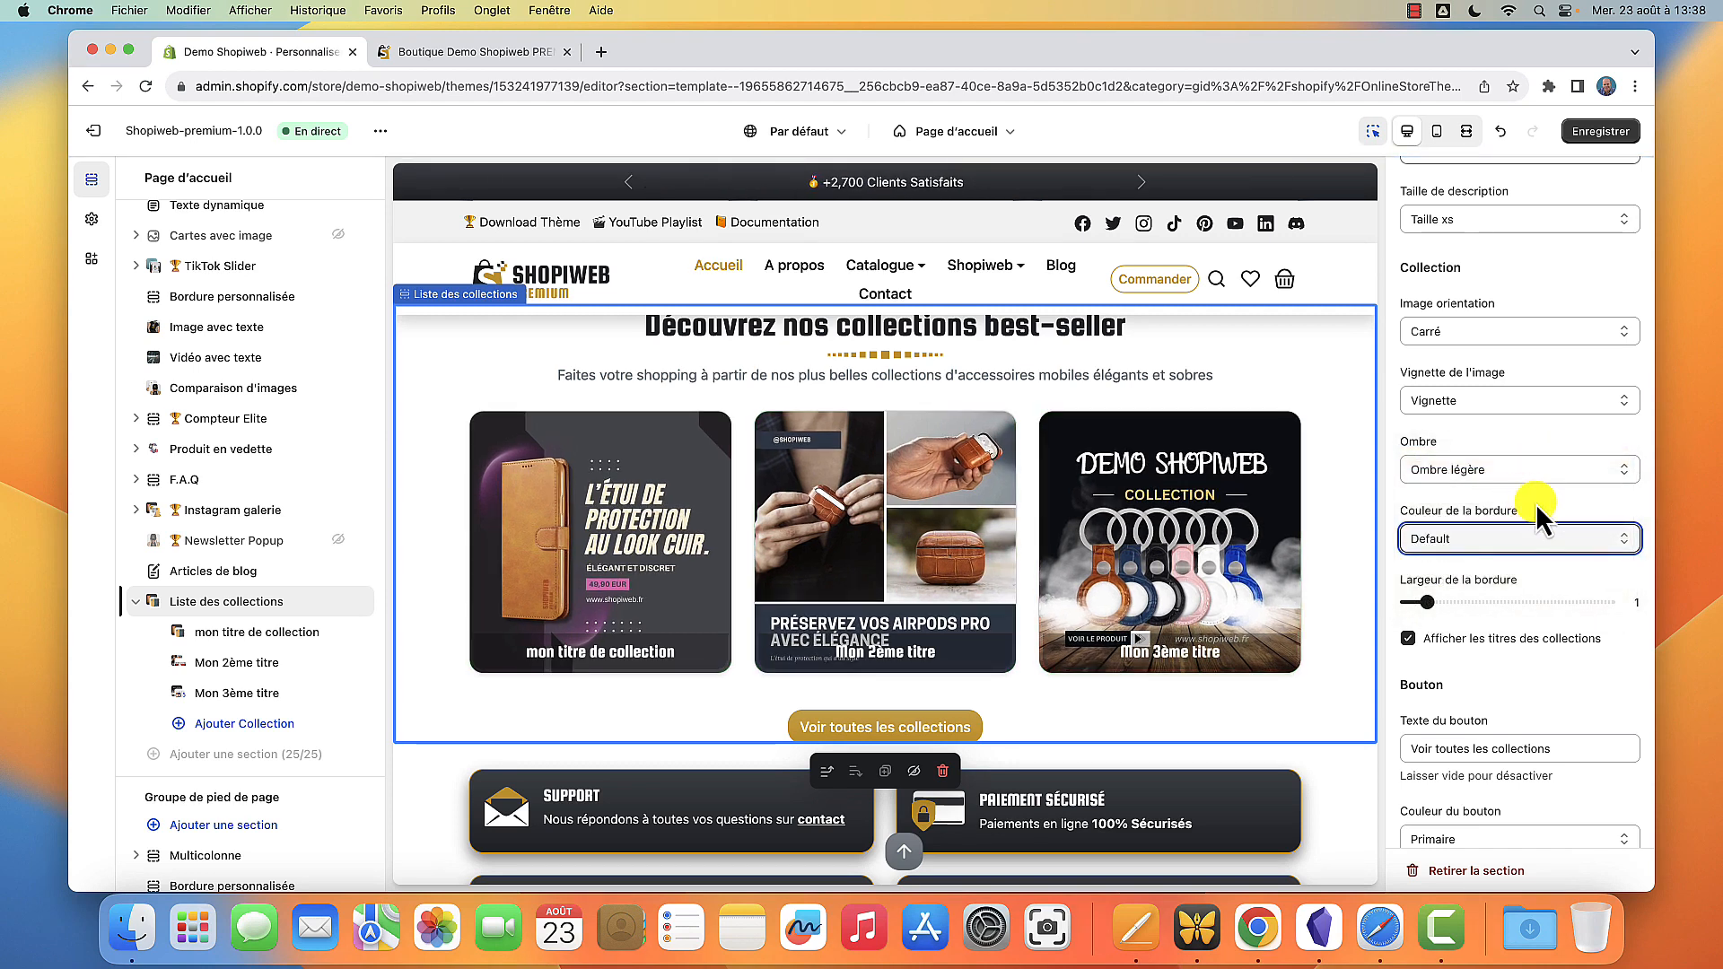
Step: Turn off the display of the collection titles in the Liste des collections section
{"action": "scroll", "coordinate": [1519, 604], "scroll_direction": "down", "scroll_amount": 3}
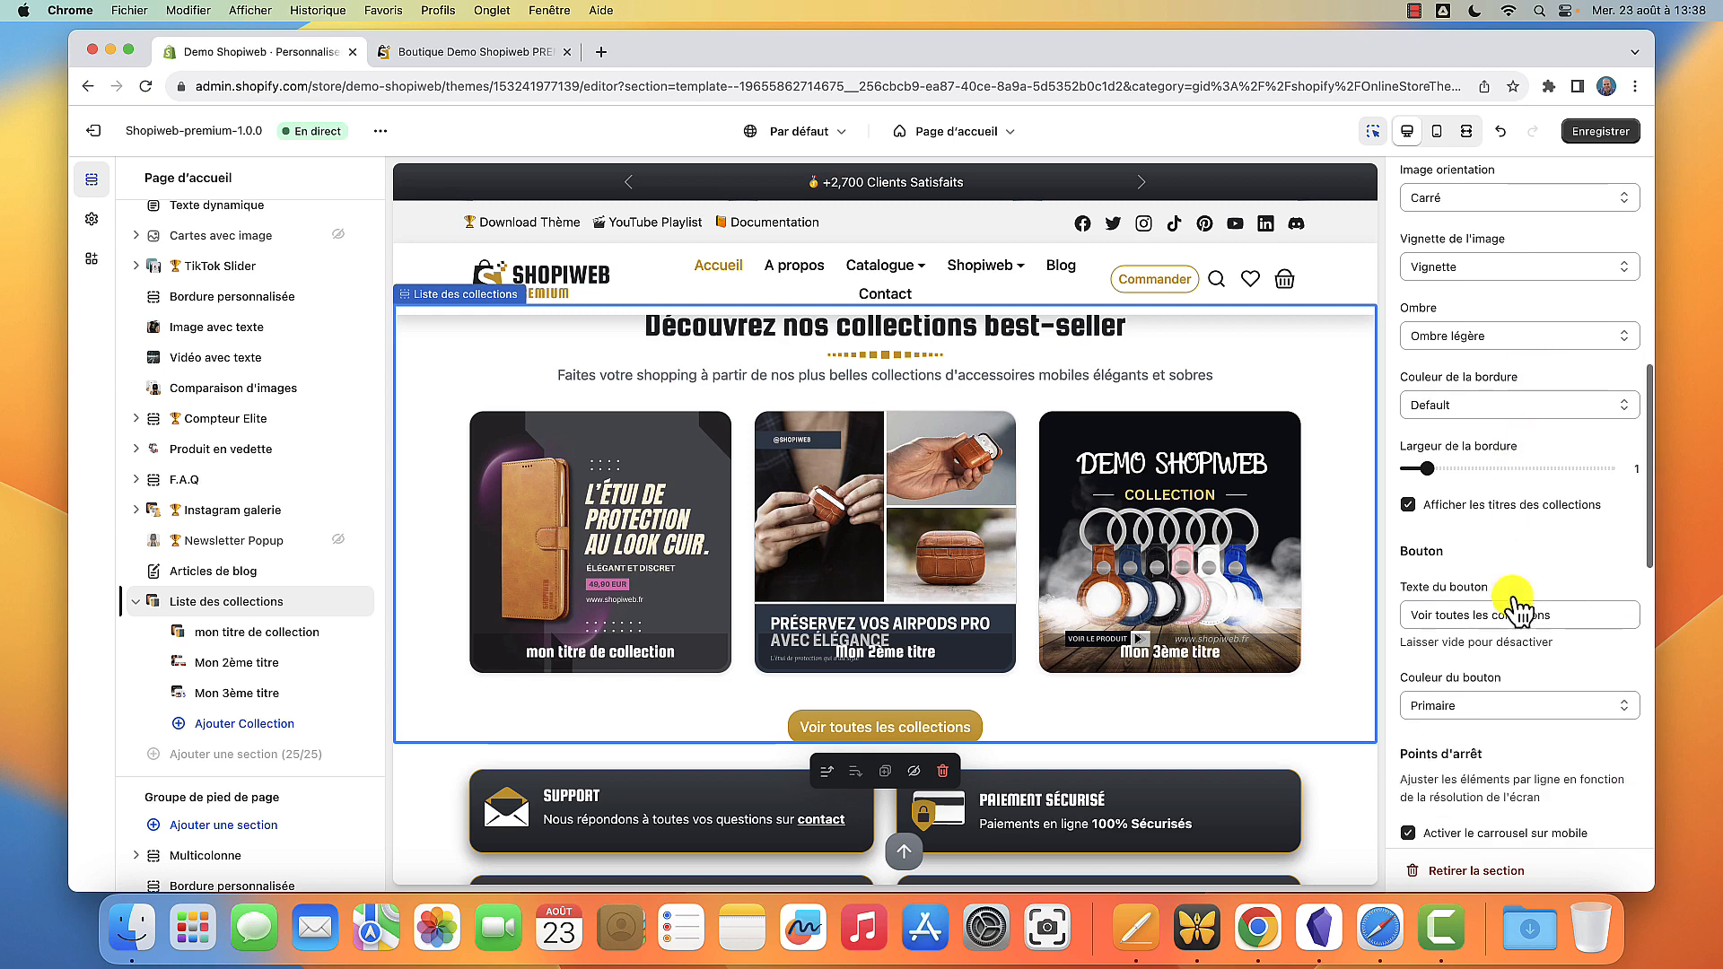
{"action": "left_click", "coordinate": [1411, 492]}
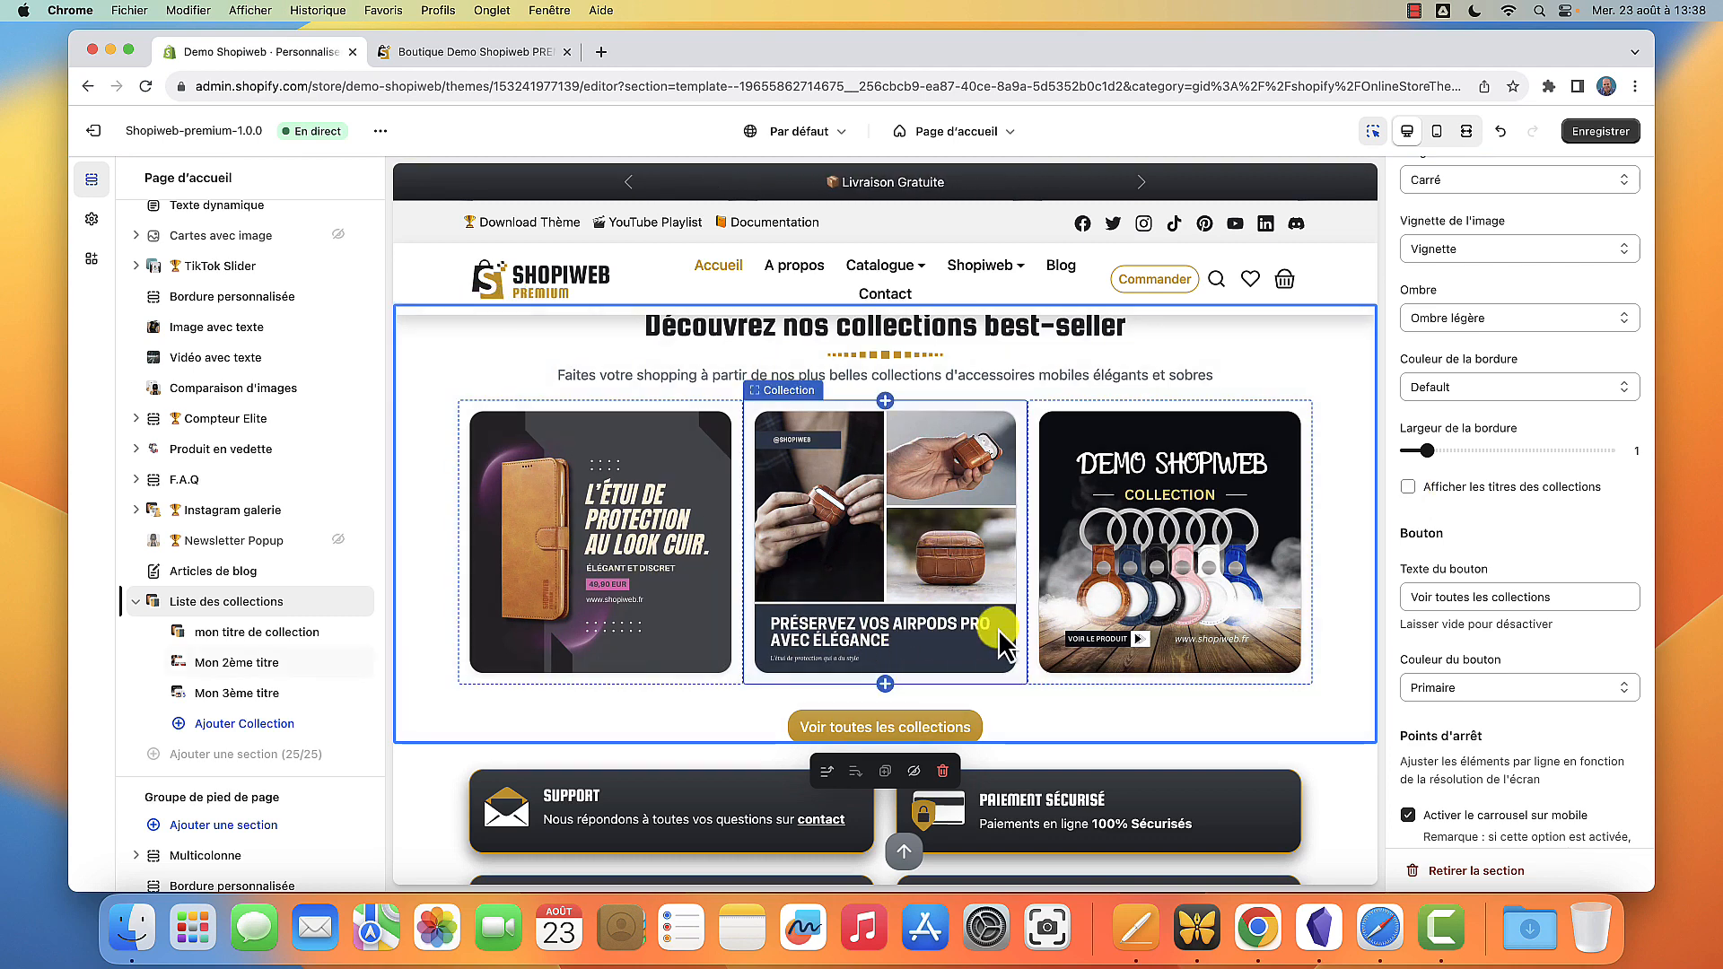
Step: Turn the display of the collection titles back on, and clear the section's button text to disable the button
{"action": "left_click", "coordinate": [1408, 488]}
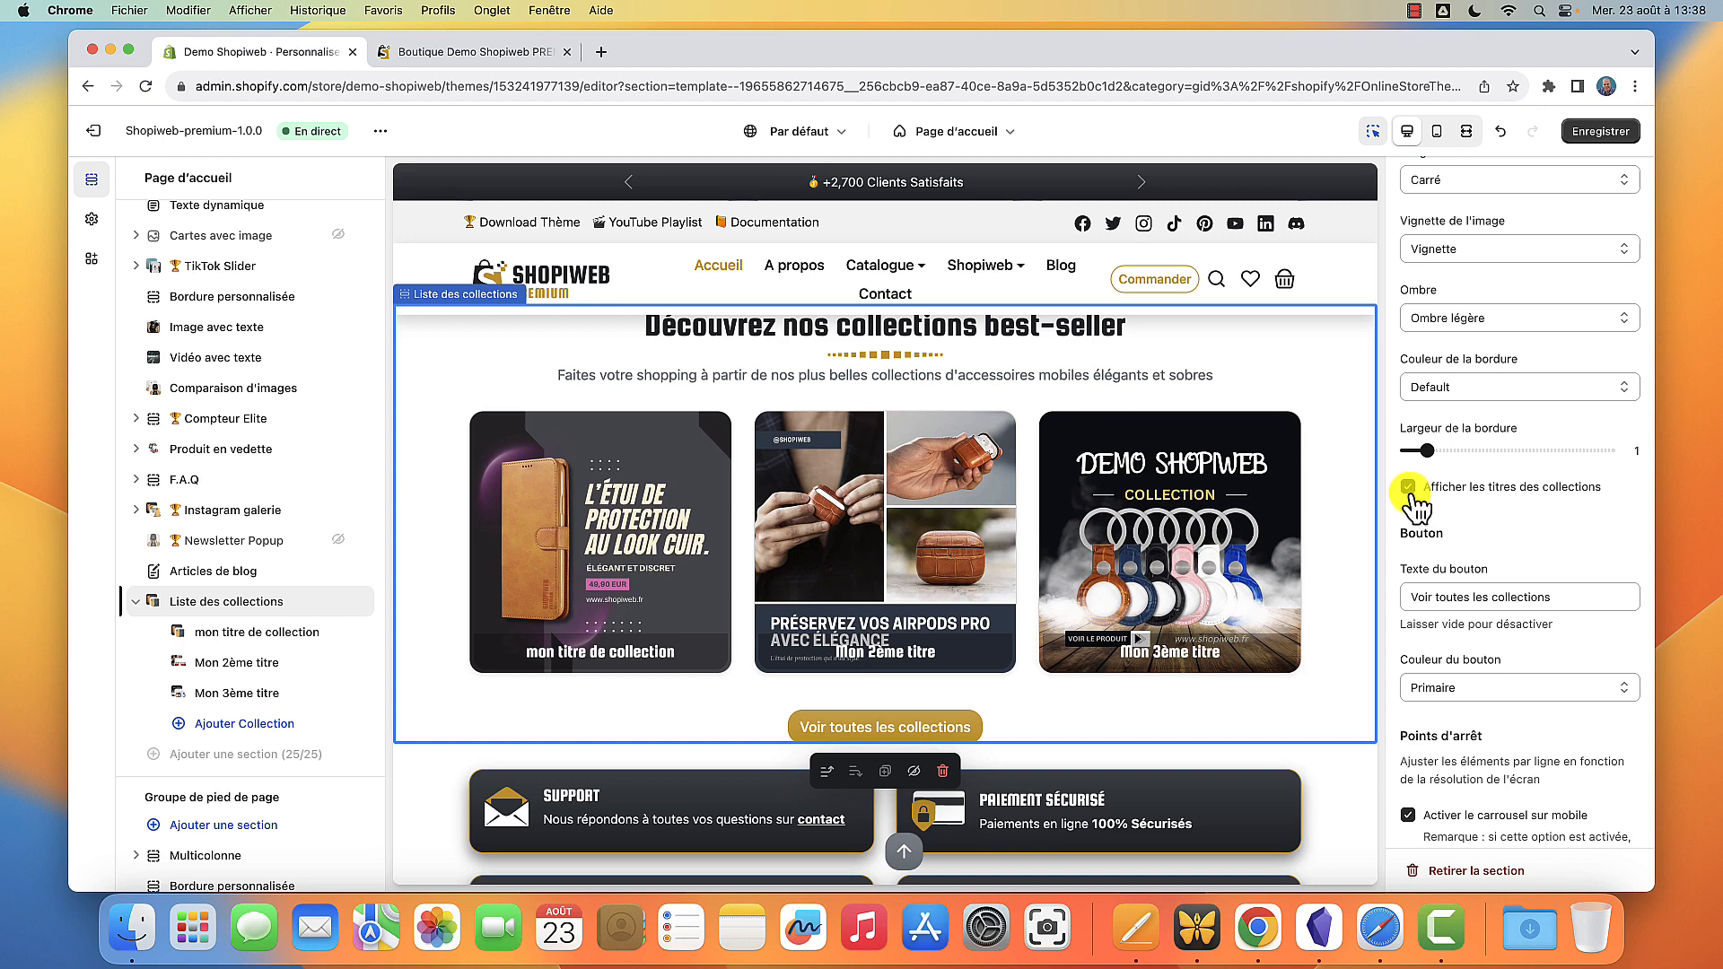
{"action": "scroll", "coordinate": [1512, 566], "scroll_direction": "down", "scroll_amount": 2}
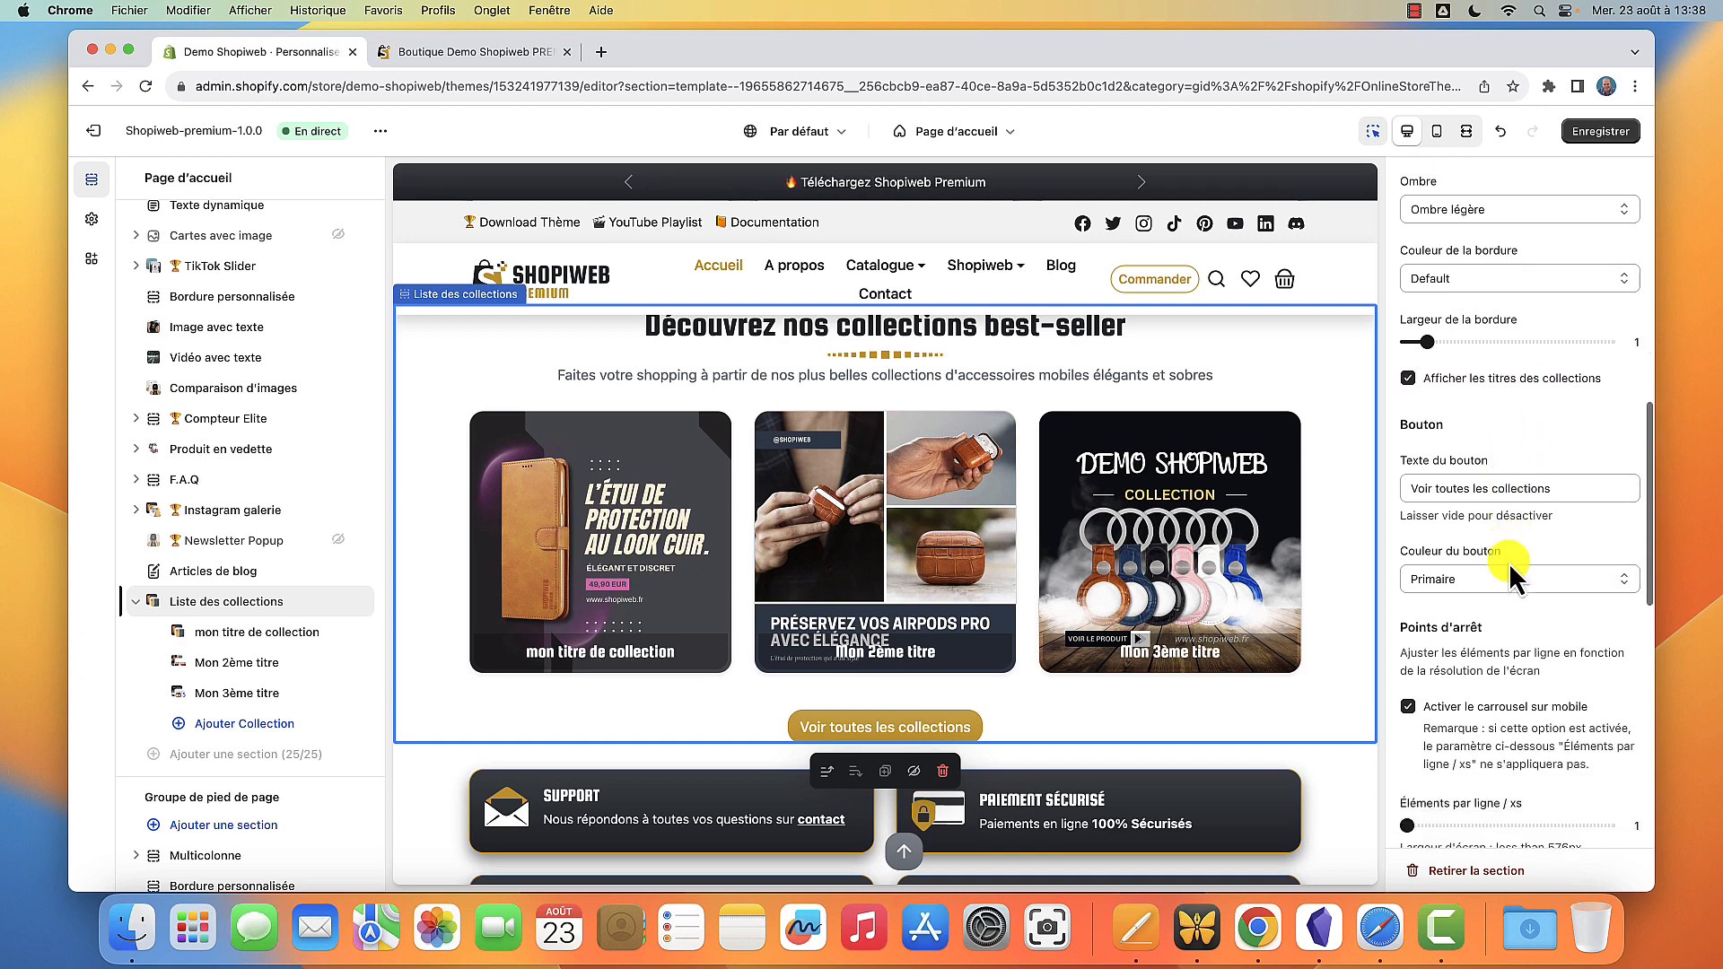
{"action": "scroll", "coordinate": [1510, 562], "scroll_direction": "down", "scroll_amount": 2}
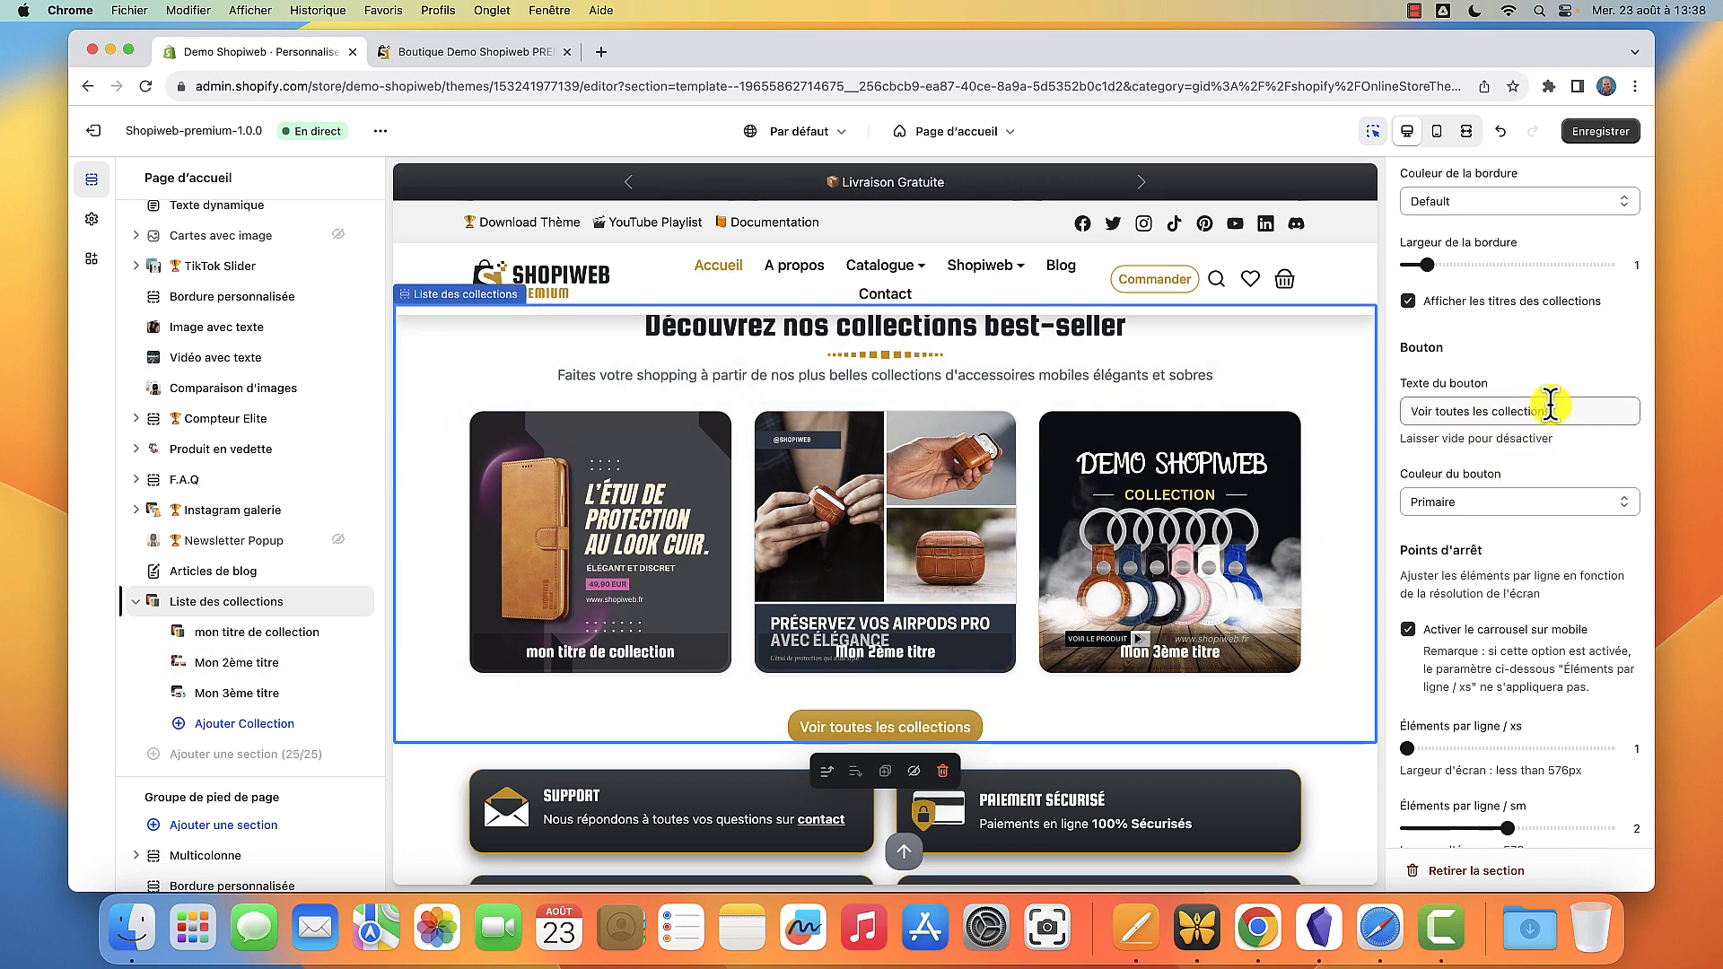
{"action": "left_click", "coordinate": [1621, 418]}
{"action": "key", "text": "BackSpace"}
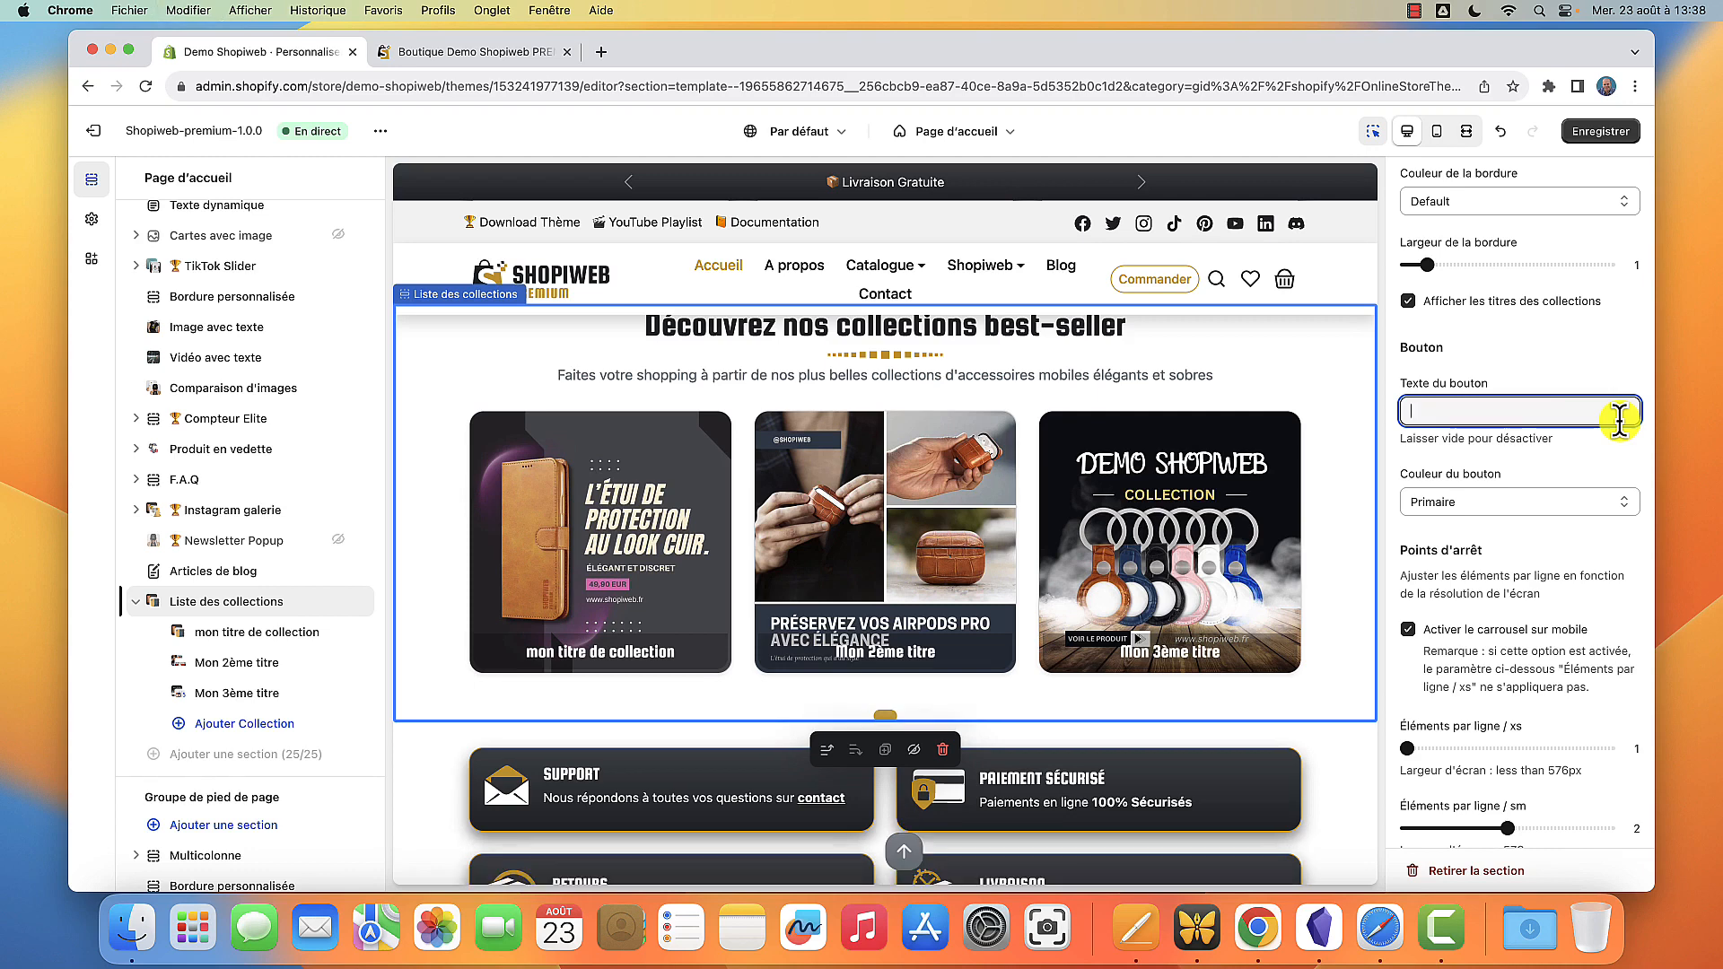
{"action": "left_click", "coordinate": [1534, 375]}
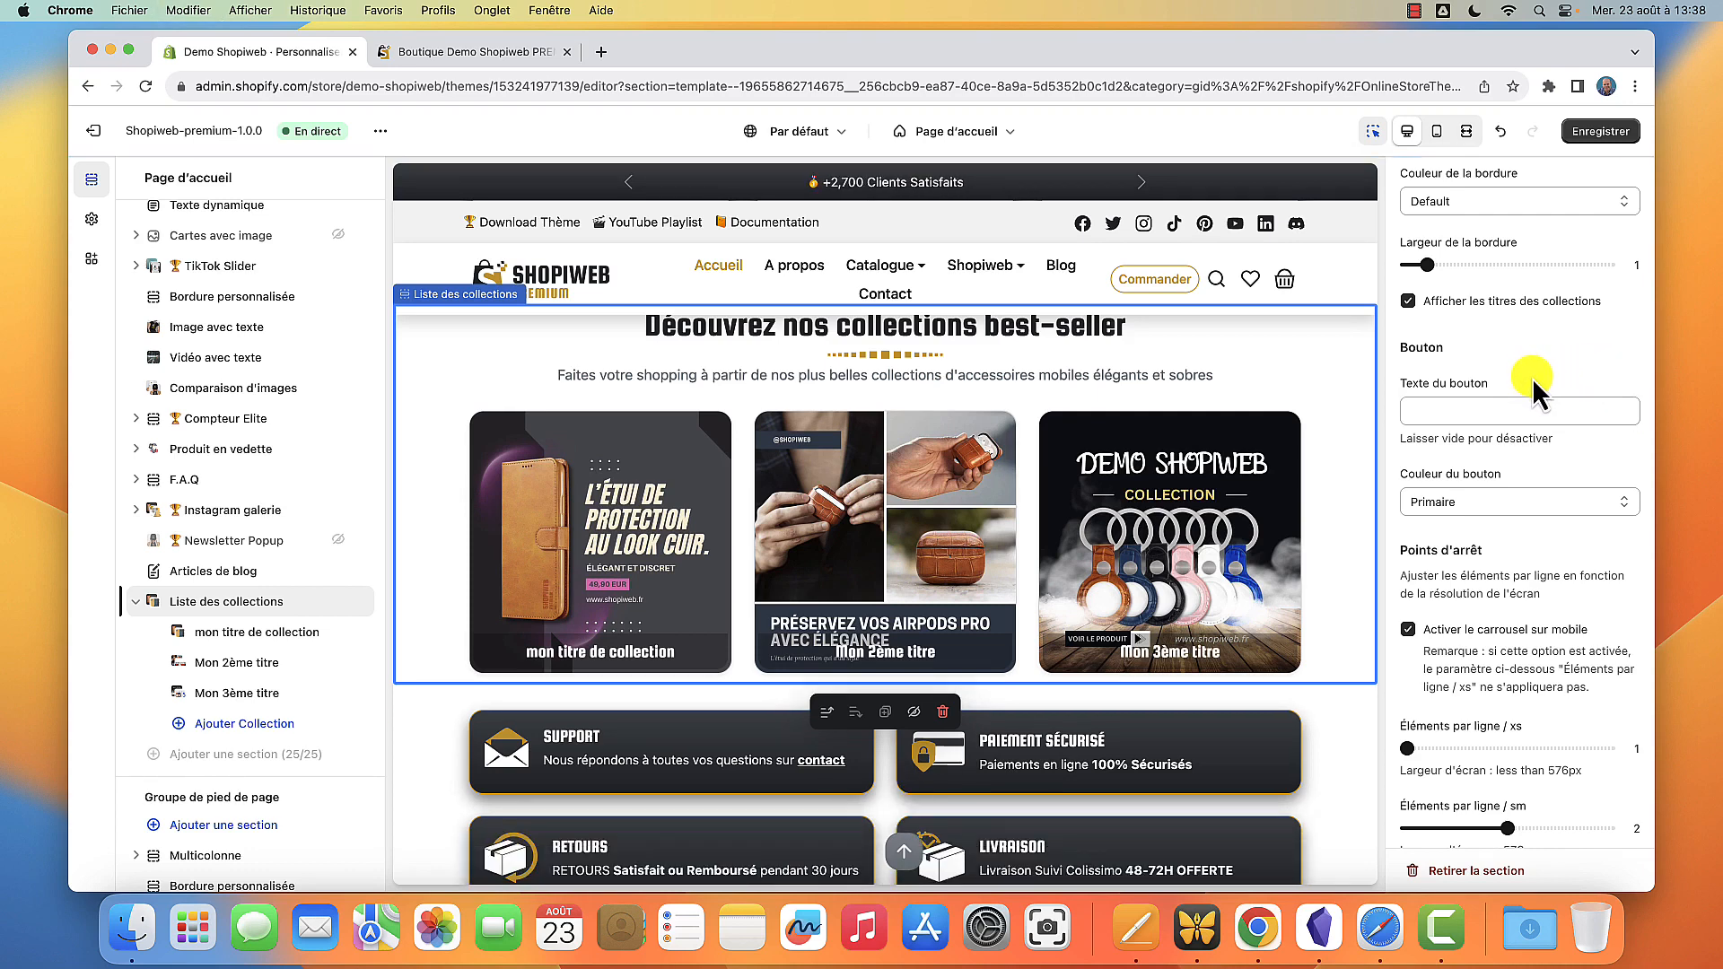
{"action": "scroll", "coordinate": [1517, 449], "scroll_direction": "up", "scroll_amount": 1}
{"action": "scroll", "coordinate": [1517, 451], "scroll_direction": "down", "scroll_amount": 3}
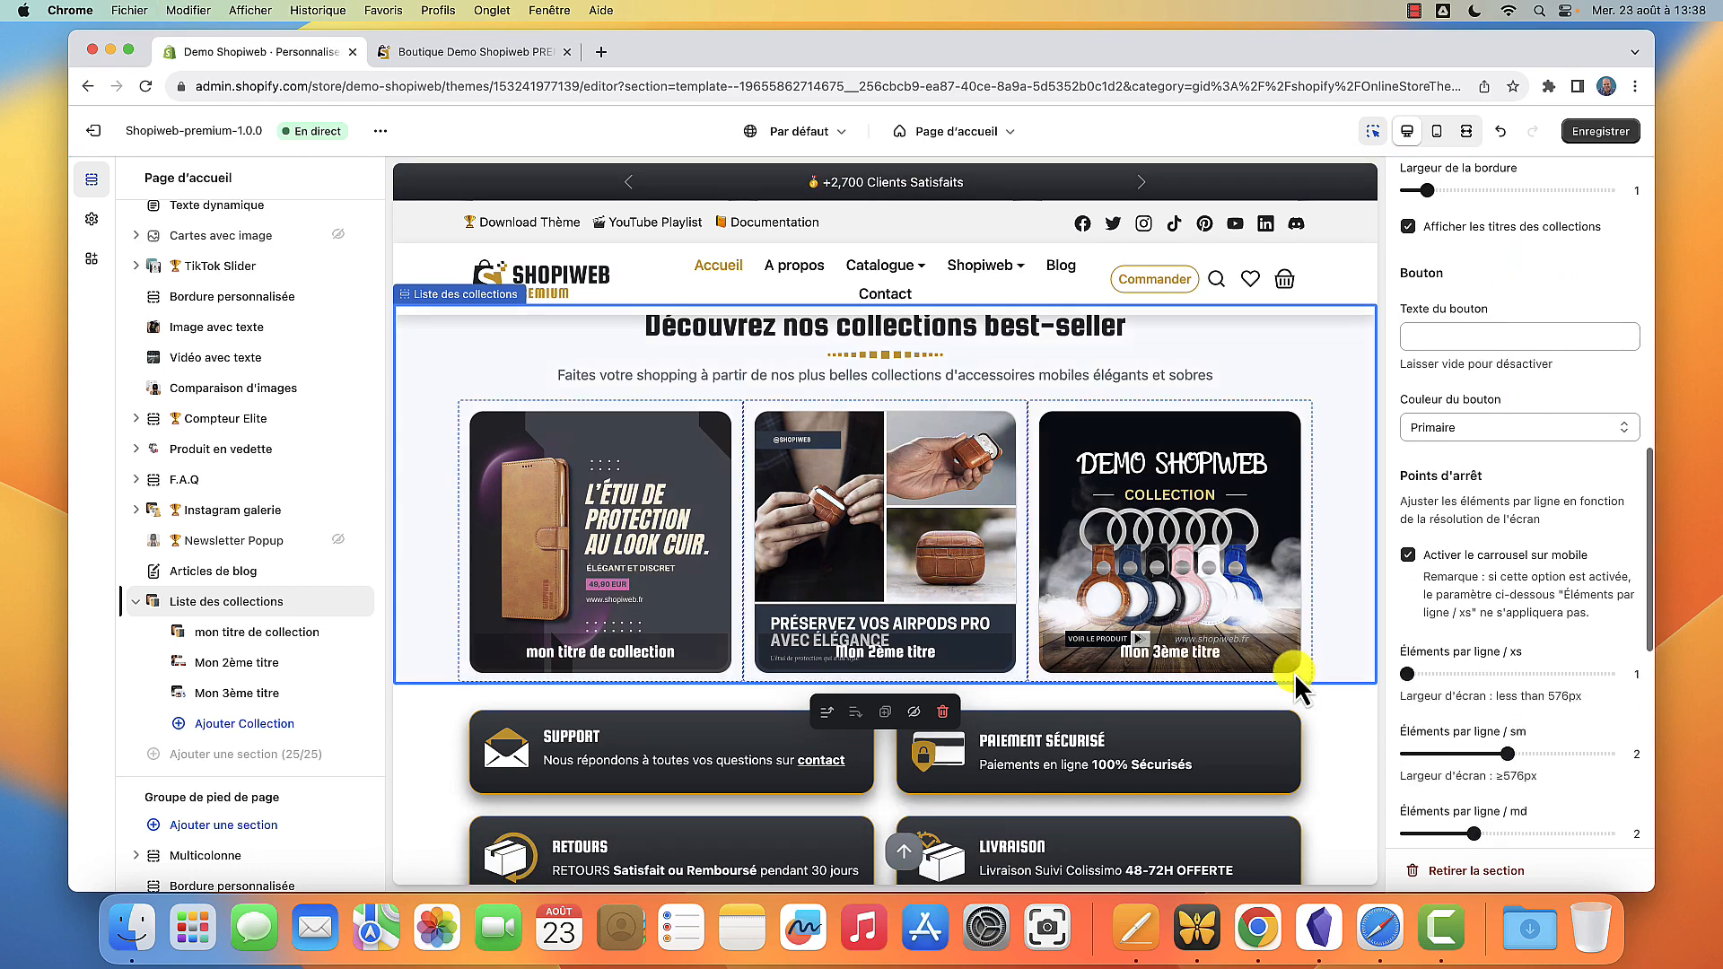
Step: Reopen the Liste des collections settings and view the available button colours, keeping Primaire
{"action": "left_click", "coordinate": [1322, 731]}
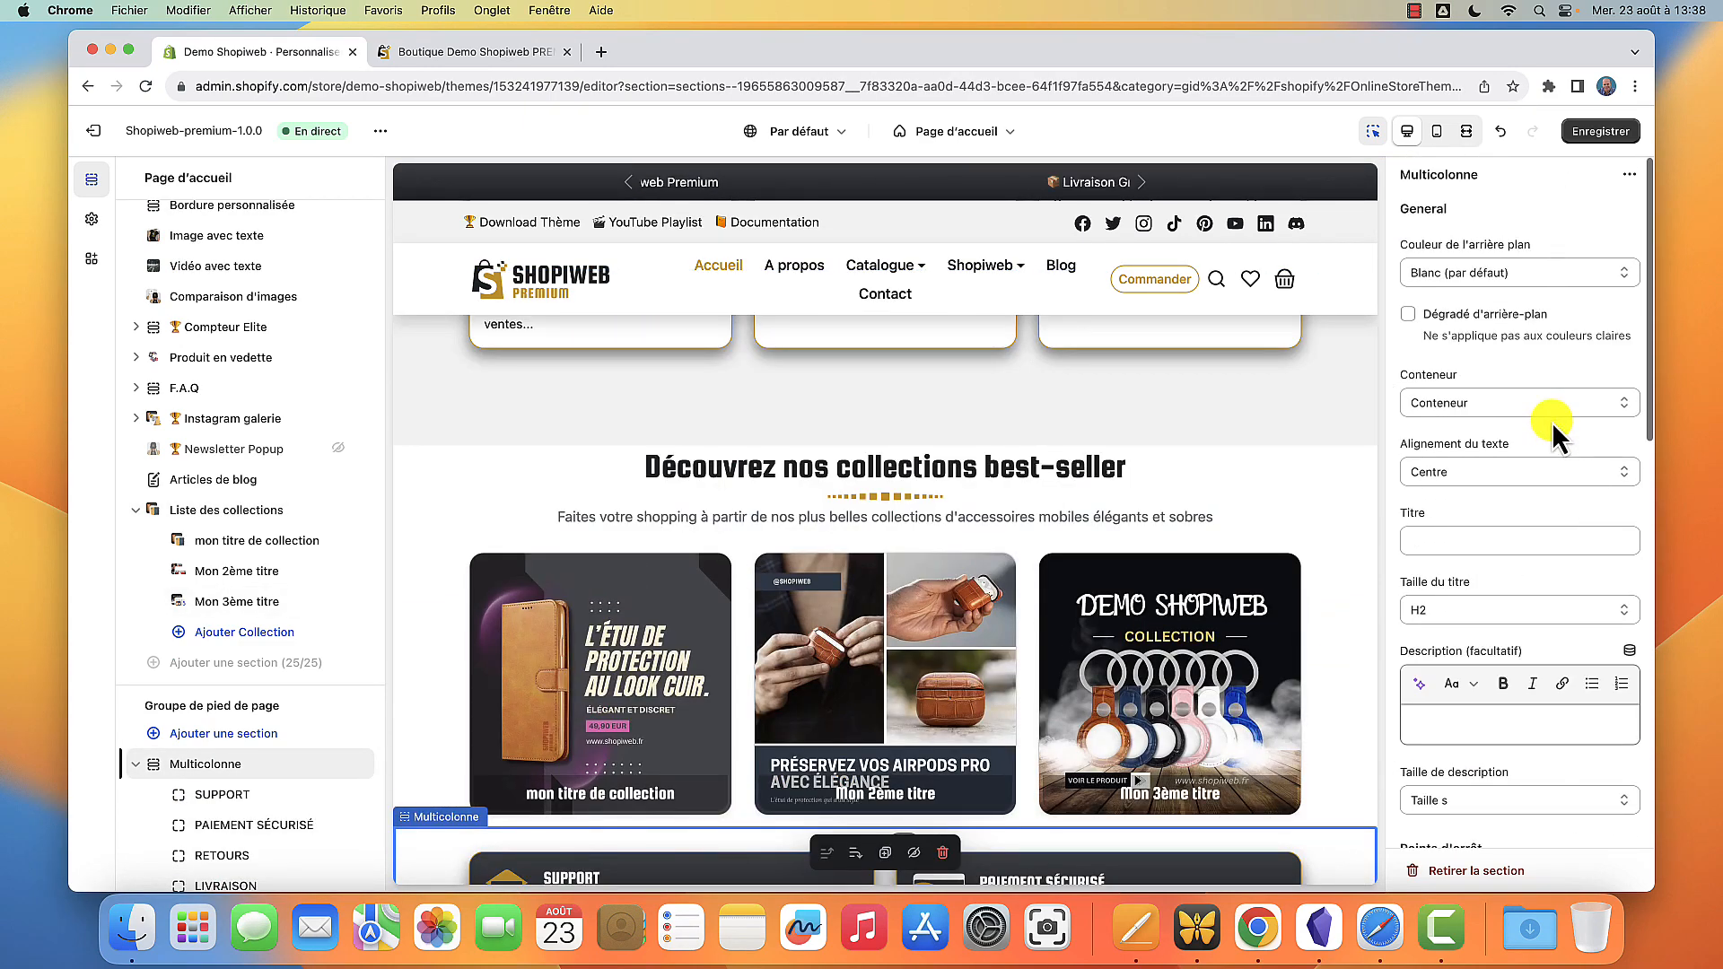
{"action": "left_click", "coordinate": [226, 510]}
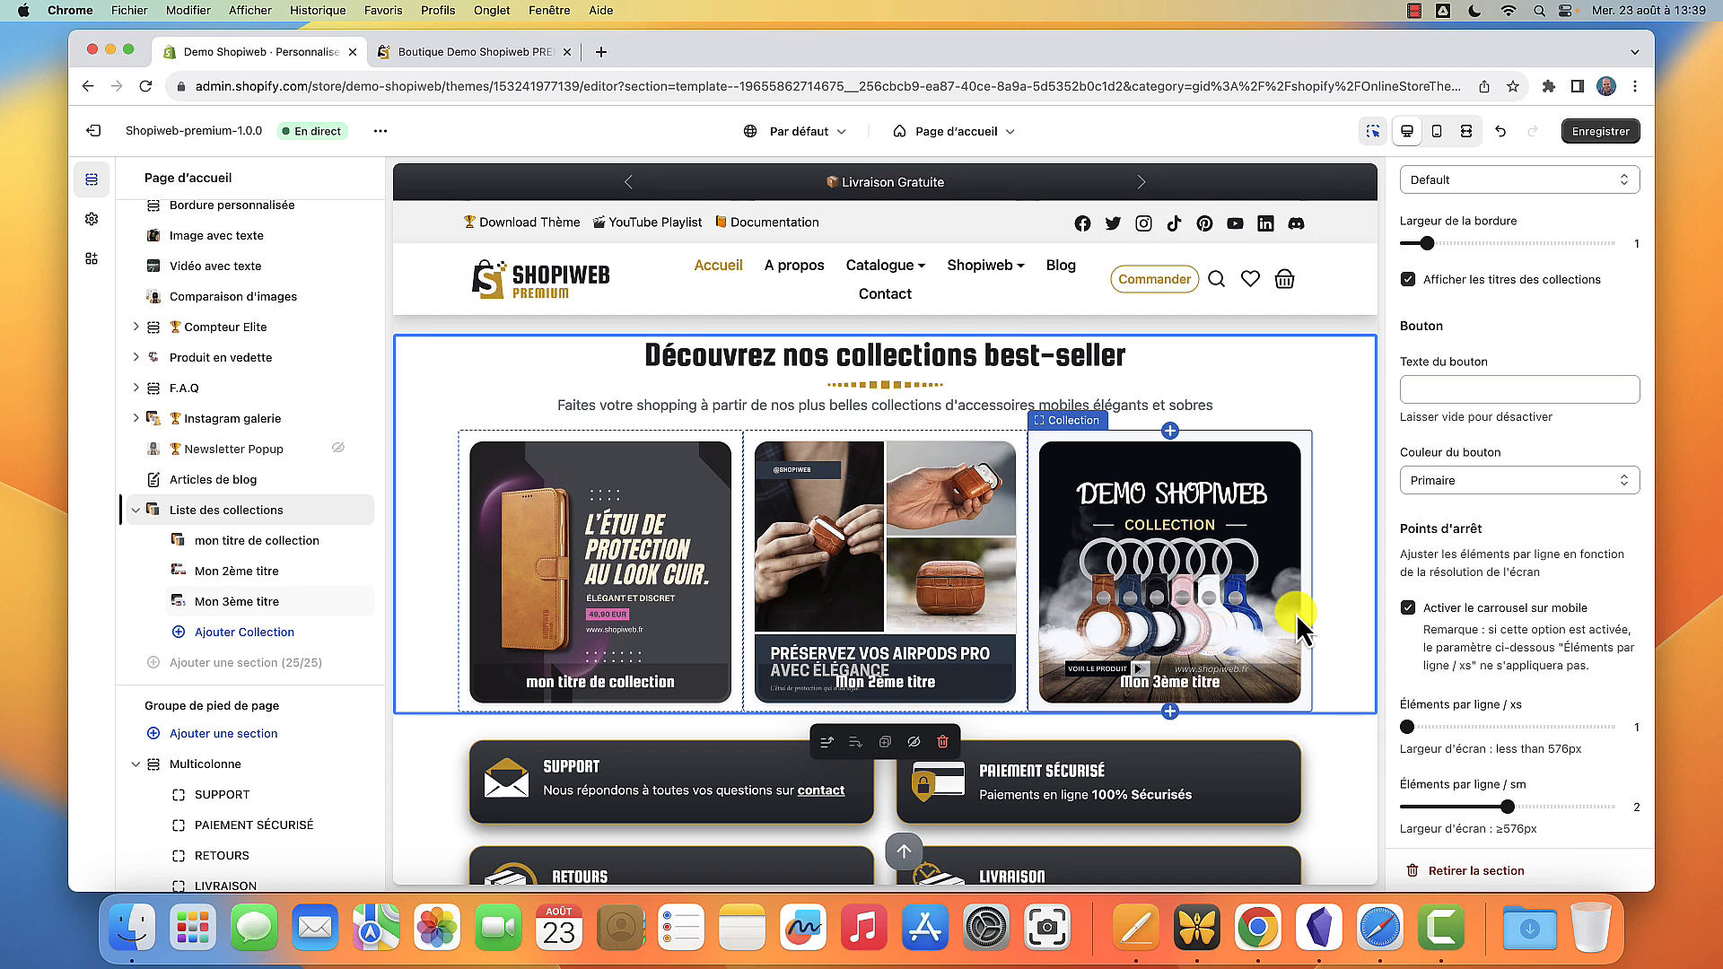
{"action": "left_click", "coordinate": [1465, 386]}
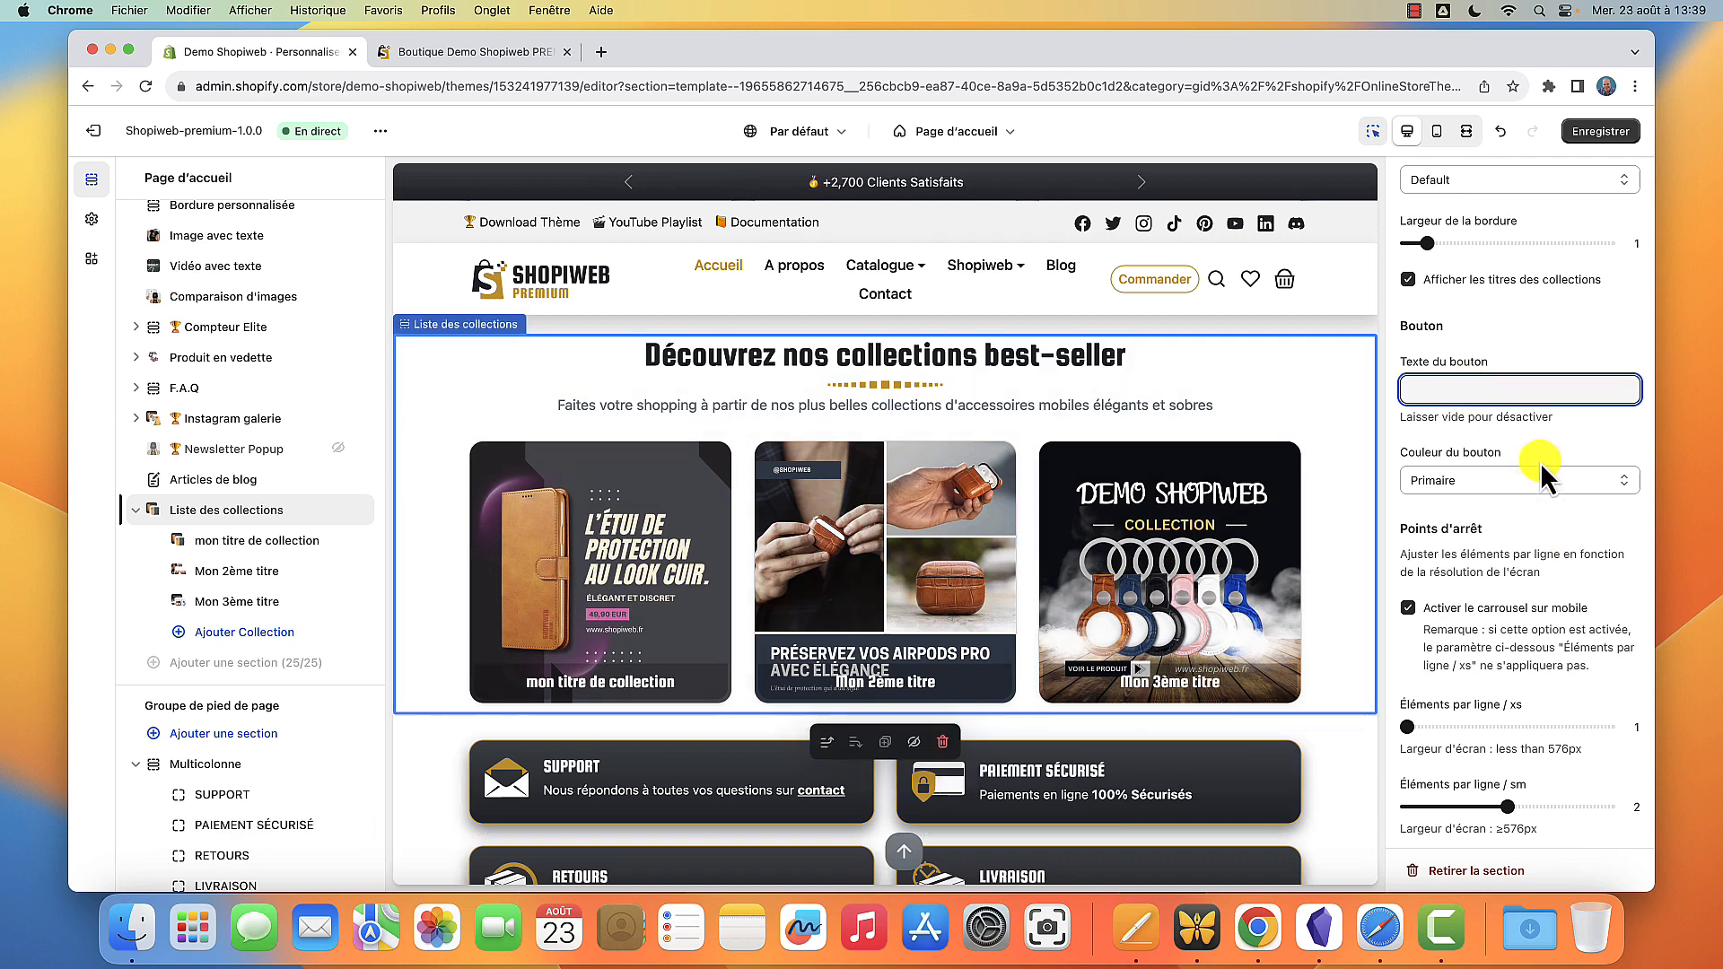
{"action": "left_click", "coordinate": [1526, 434]}
{"action": "left_click", "coordinate": [1538, 488]}
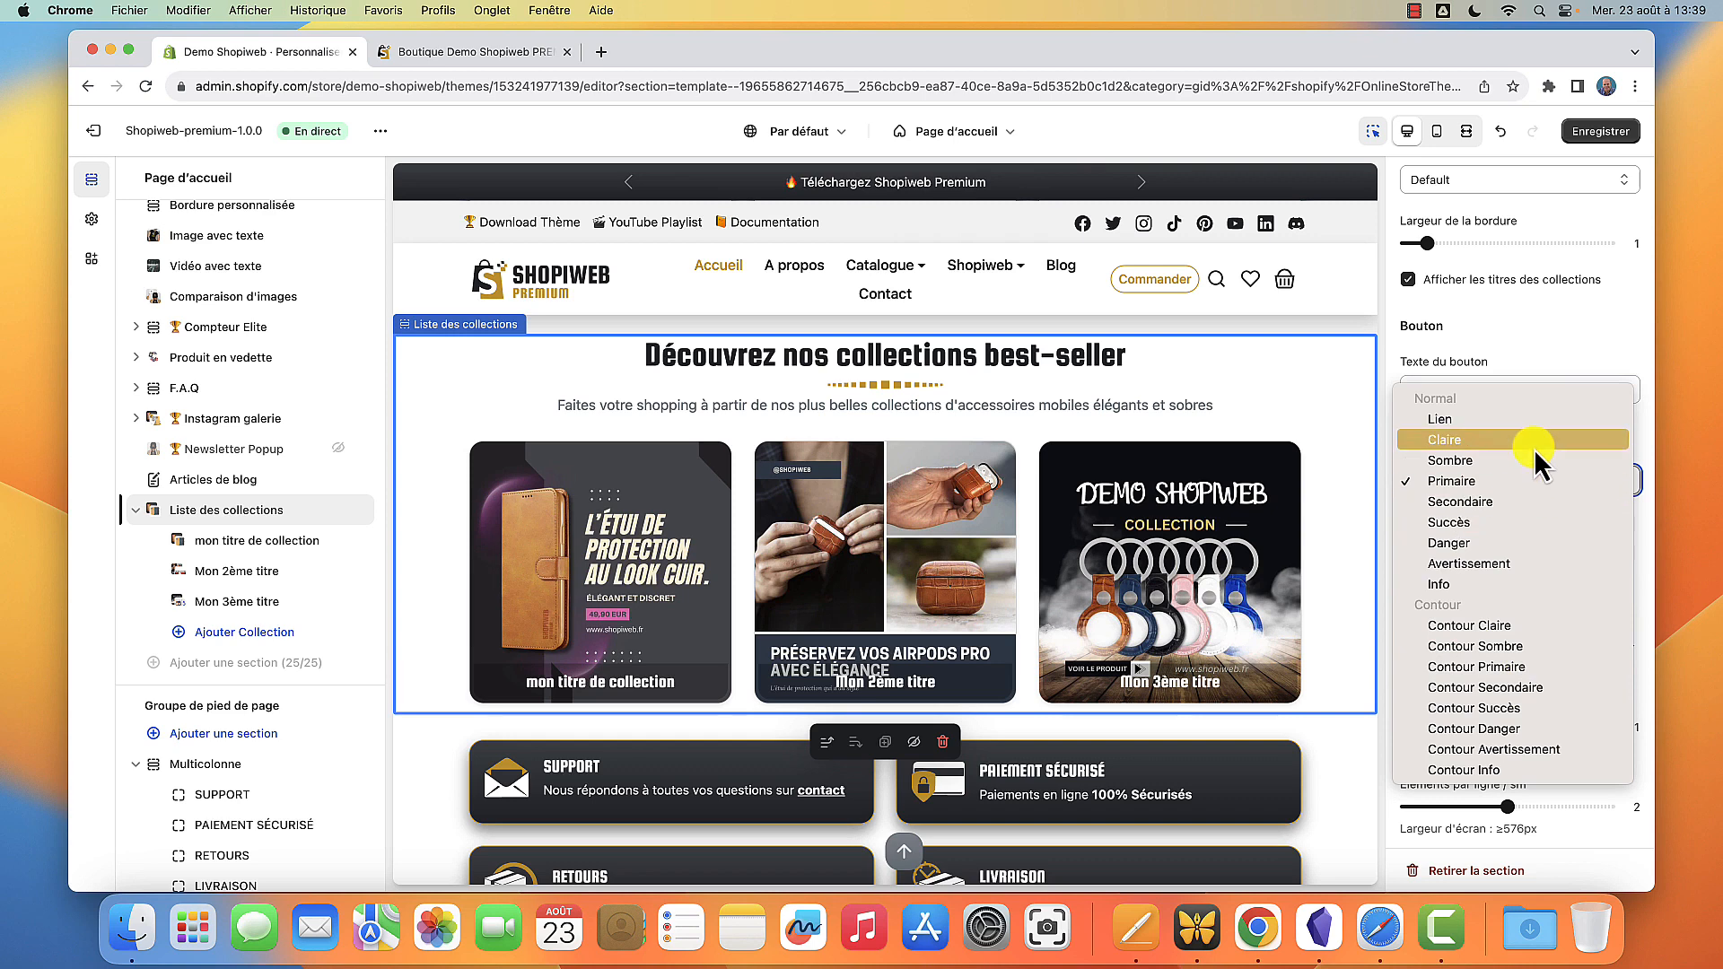
{"action": "left_click", "coordinate": [1564, 353]}
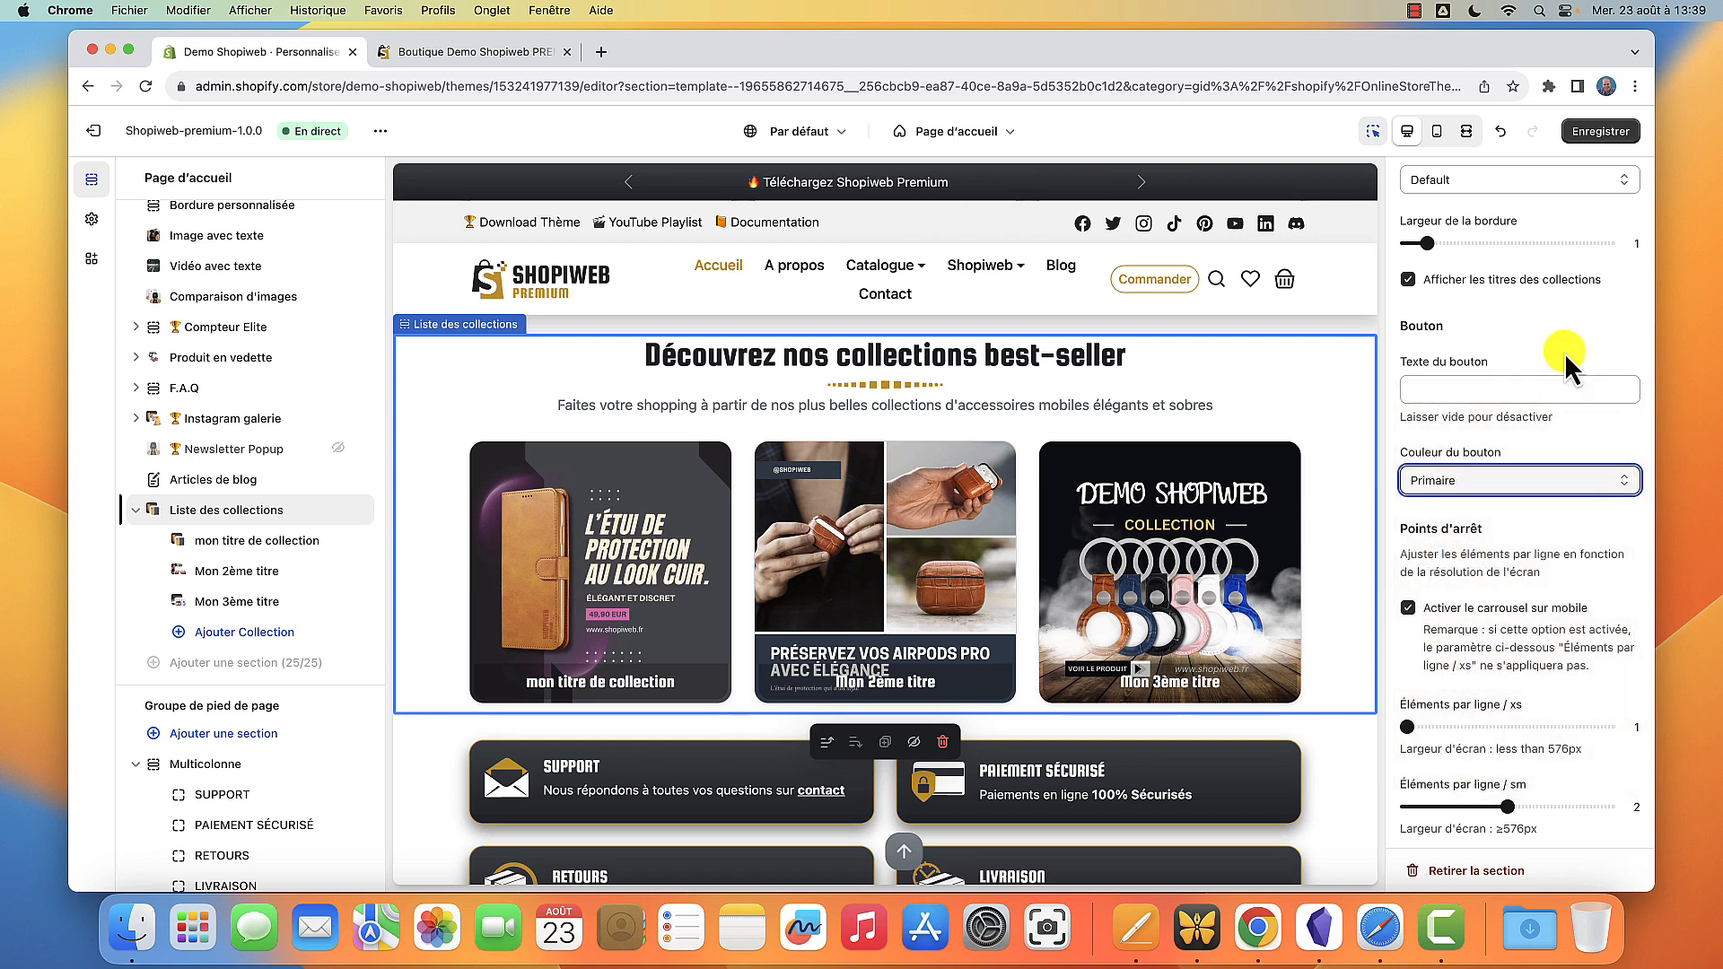
Step: Preview the section in the mobile view and swipe through its collection carousel to the last item and back
{"action": "scroll", "coordinate": [1508, 449], "scroll_direction": "down", "scroll_amount": 2}
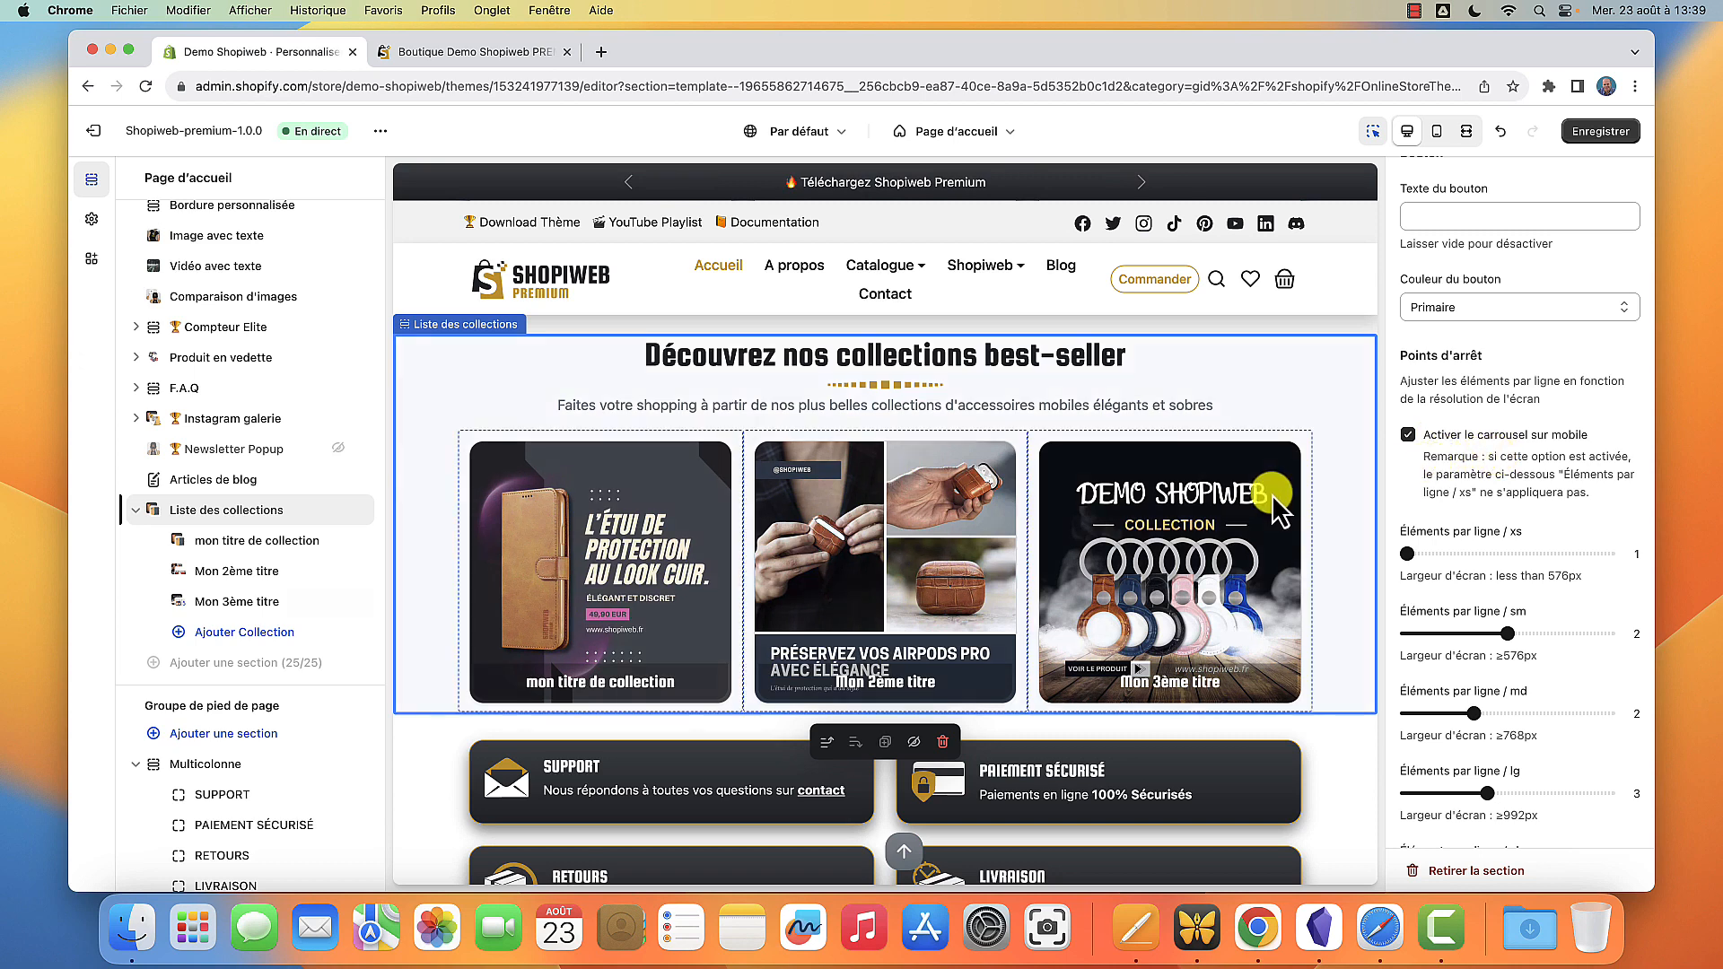
{"action": "scroll", "coordinate": [1275, 503], "scroll_direction": "down", "scroll_amount": 1}
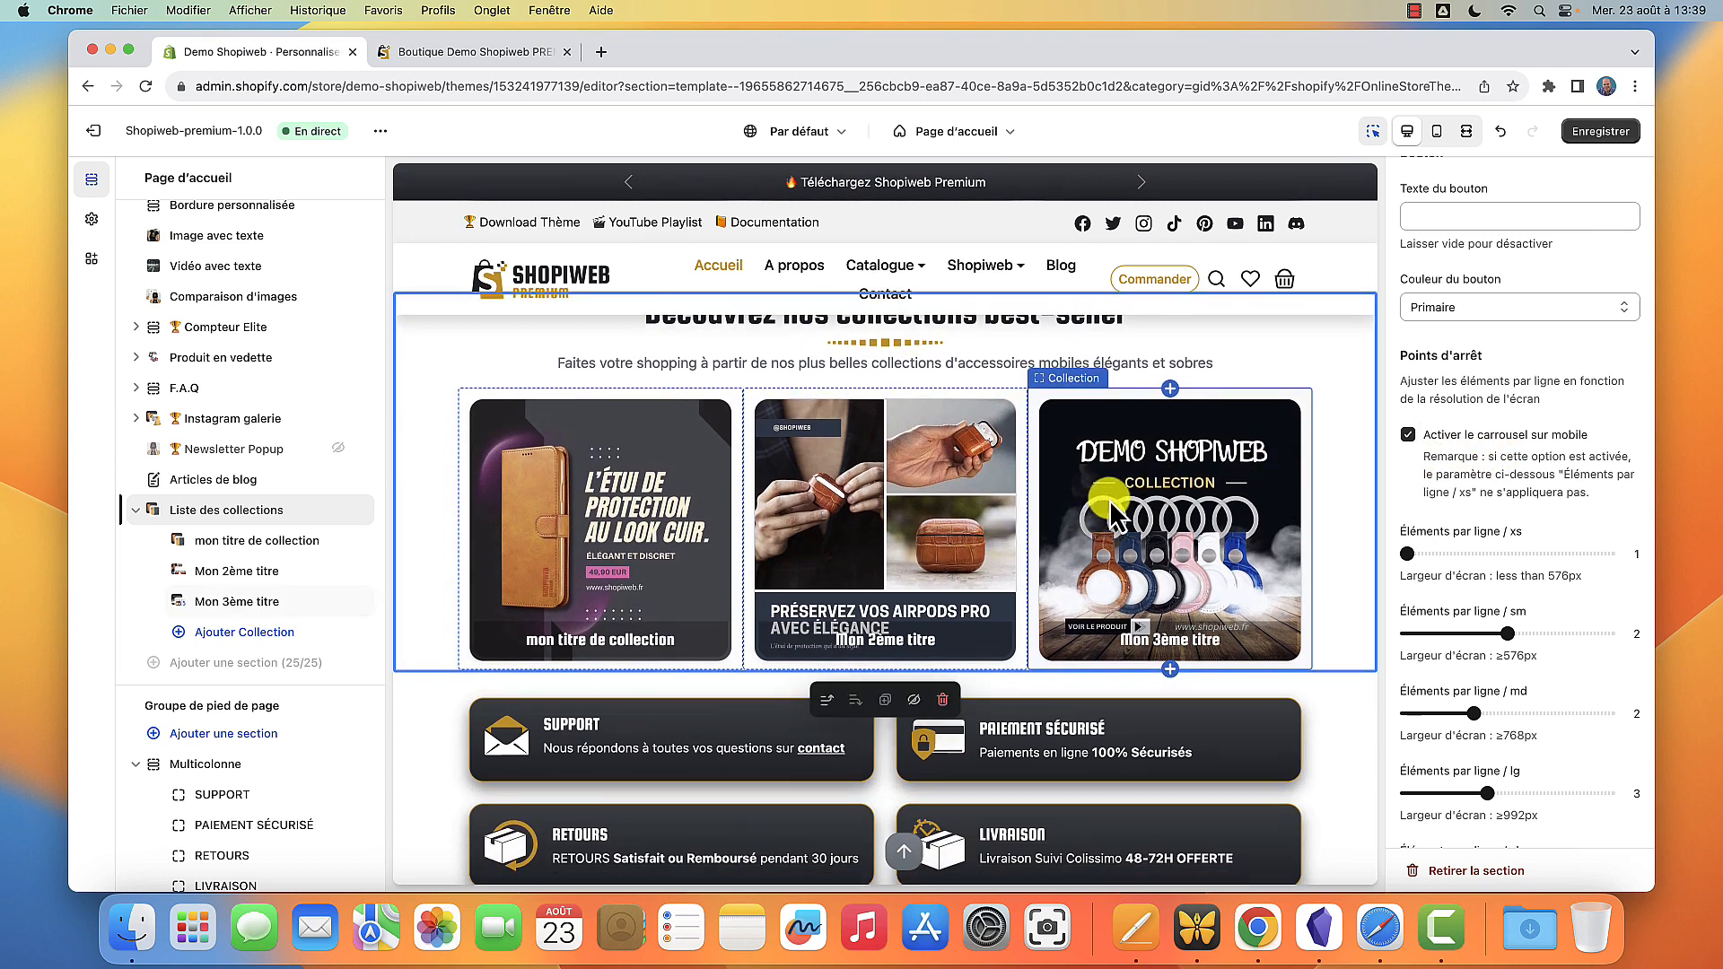
{"action": "left_click", "coordinate": [1437, 132]}
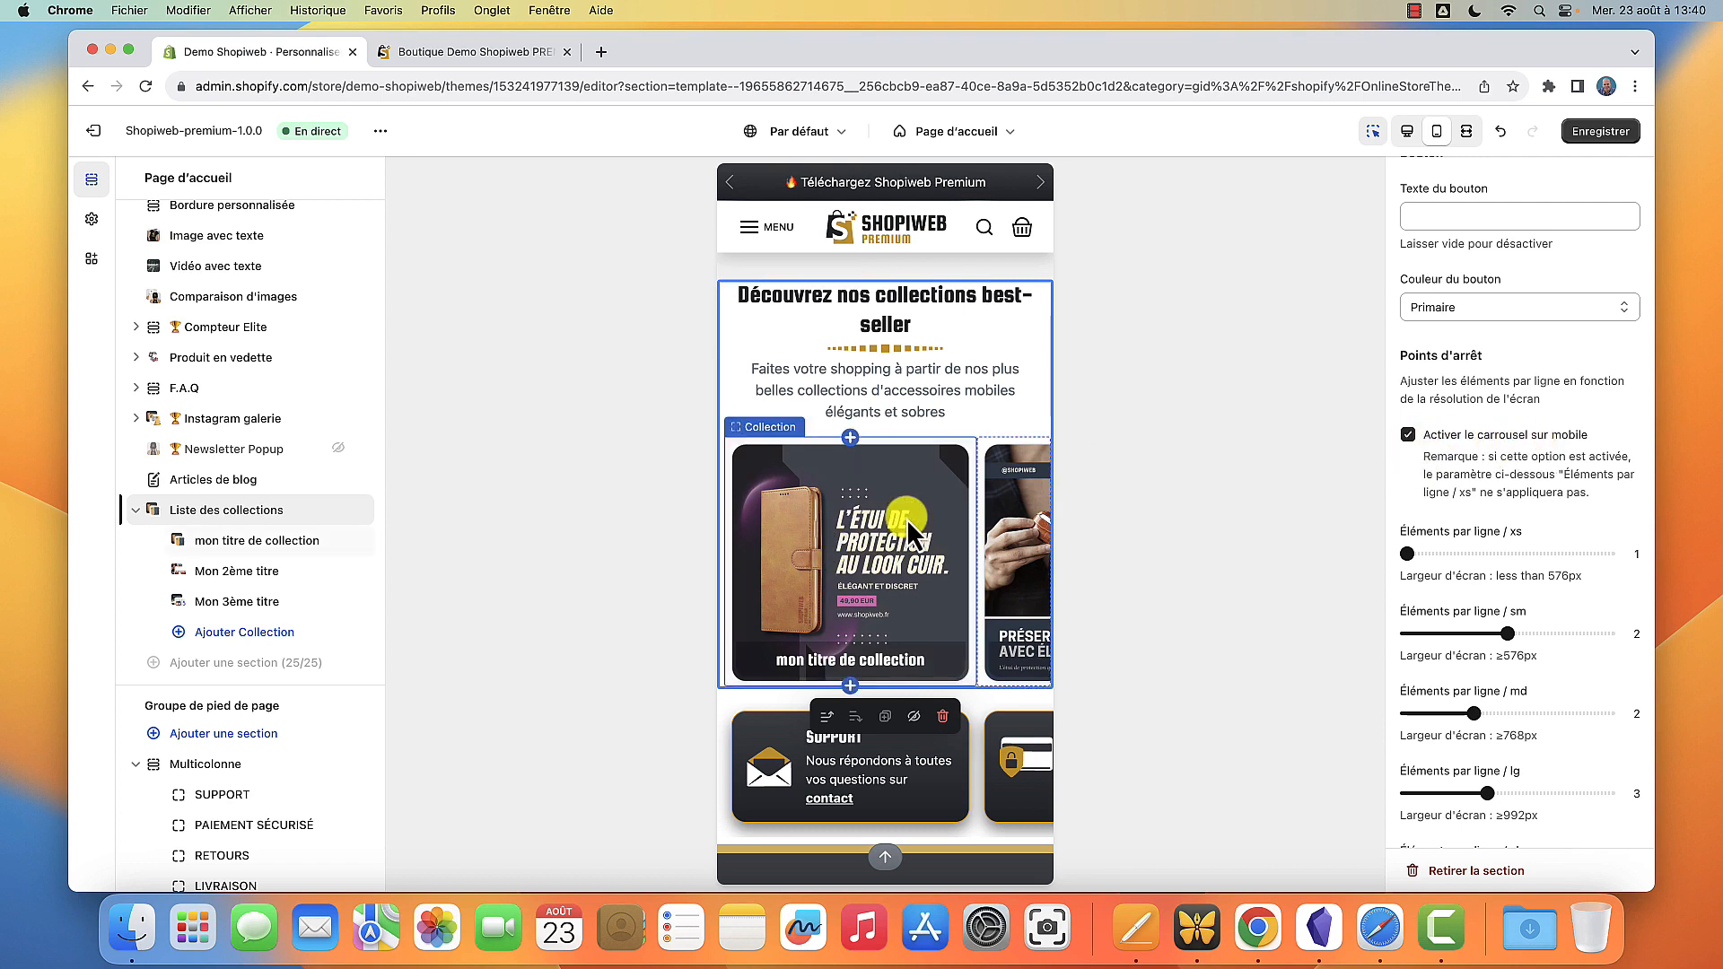
{"action": "scroll", "coordinate": [906, 519], "scroll_direction": "right", "scroll_amount": 2}
{"action": "scroll", "coordinate": [906, 519], "scroll_direction": "right", "scroll_amount": 3}
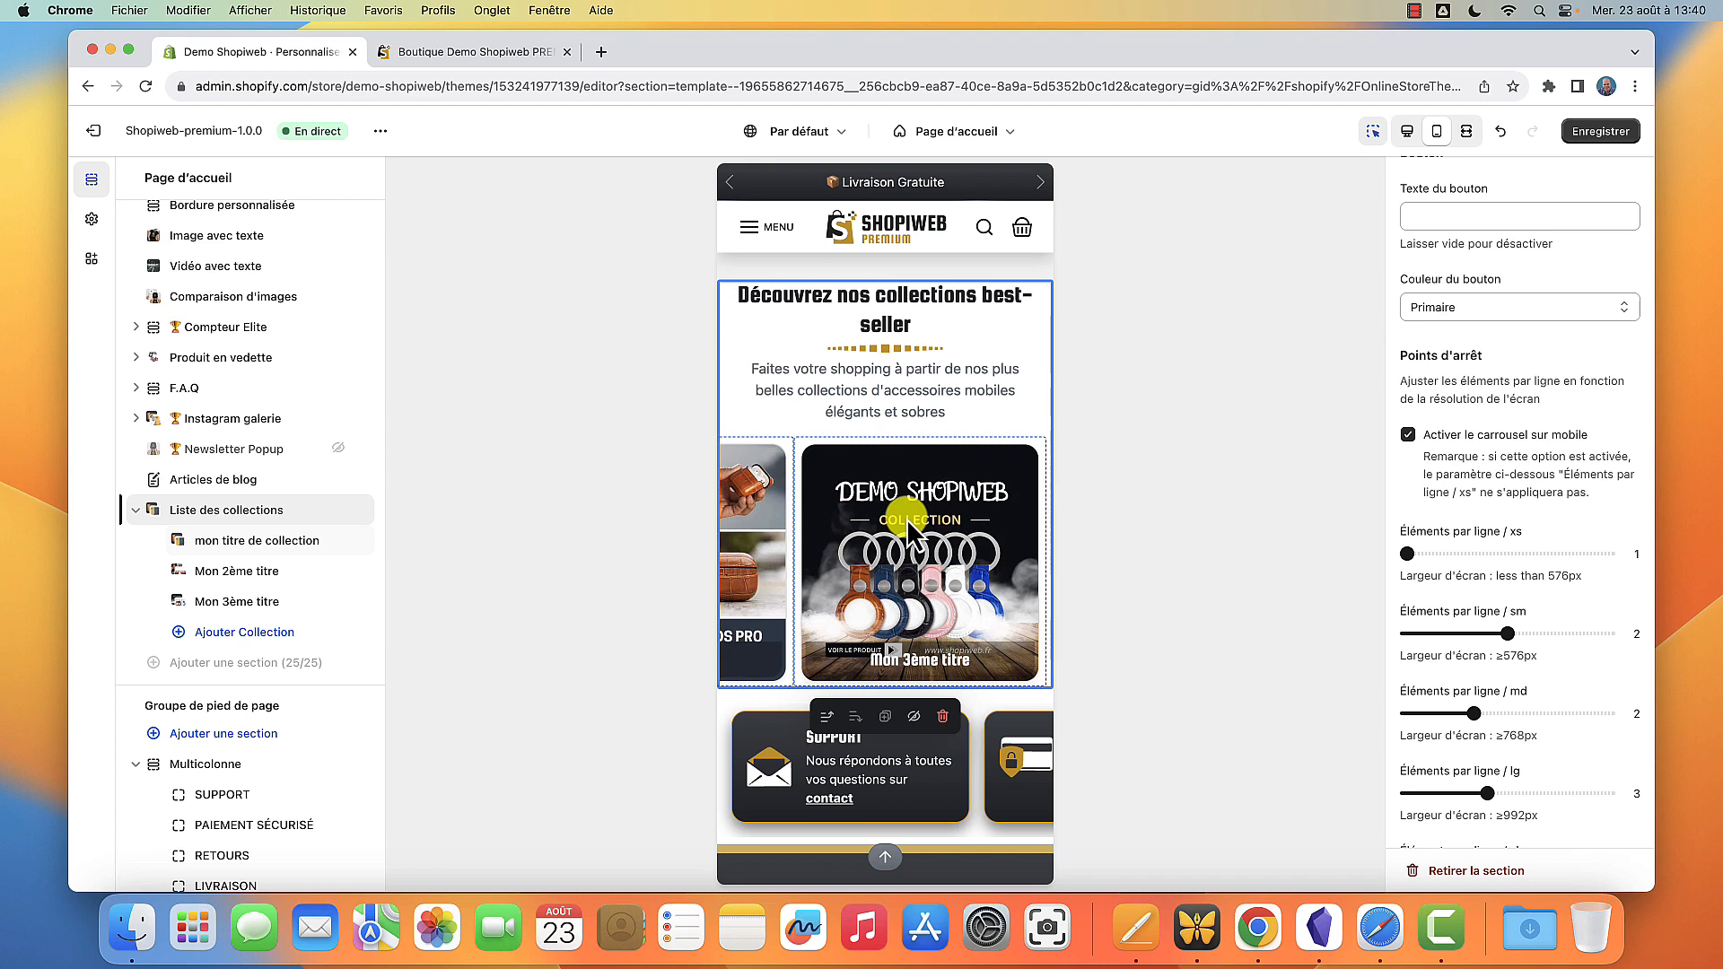
{"action": "scroll", "coordinate": [906, 519], "scroll_direction": "left", "scroll_amount": 3}
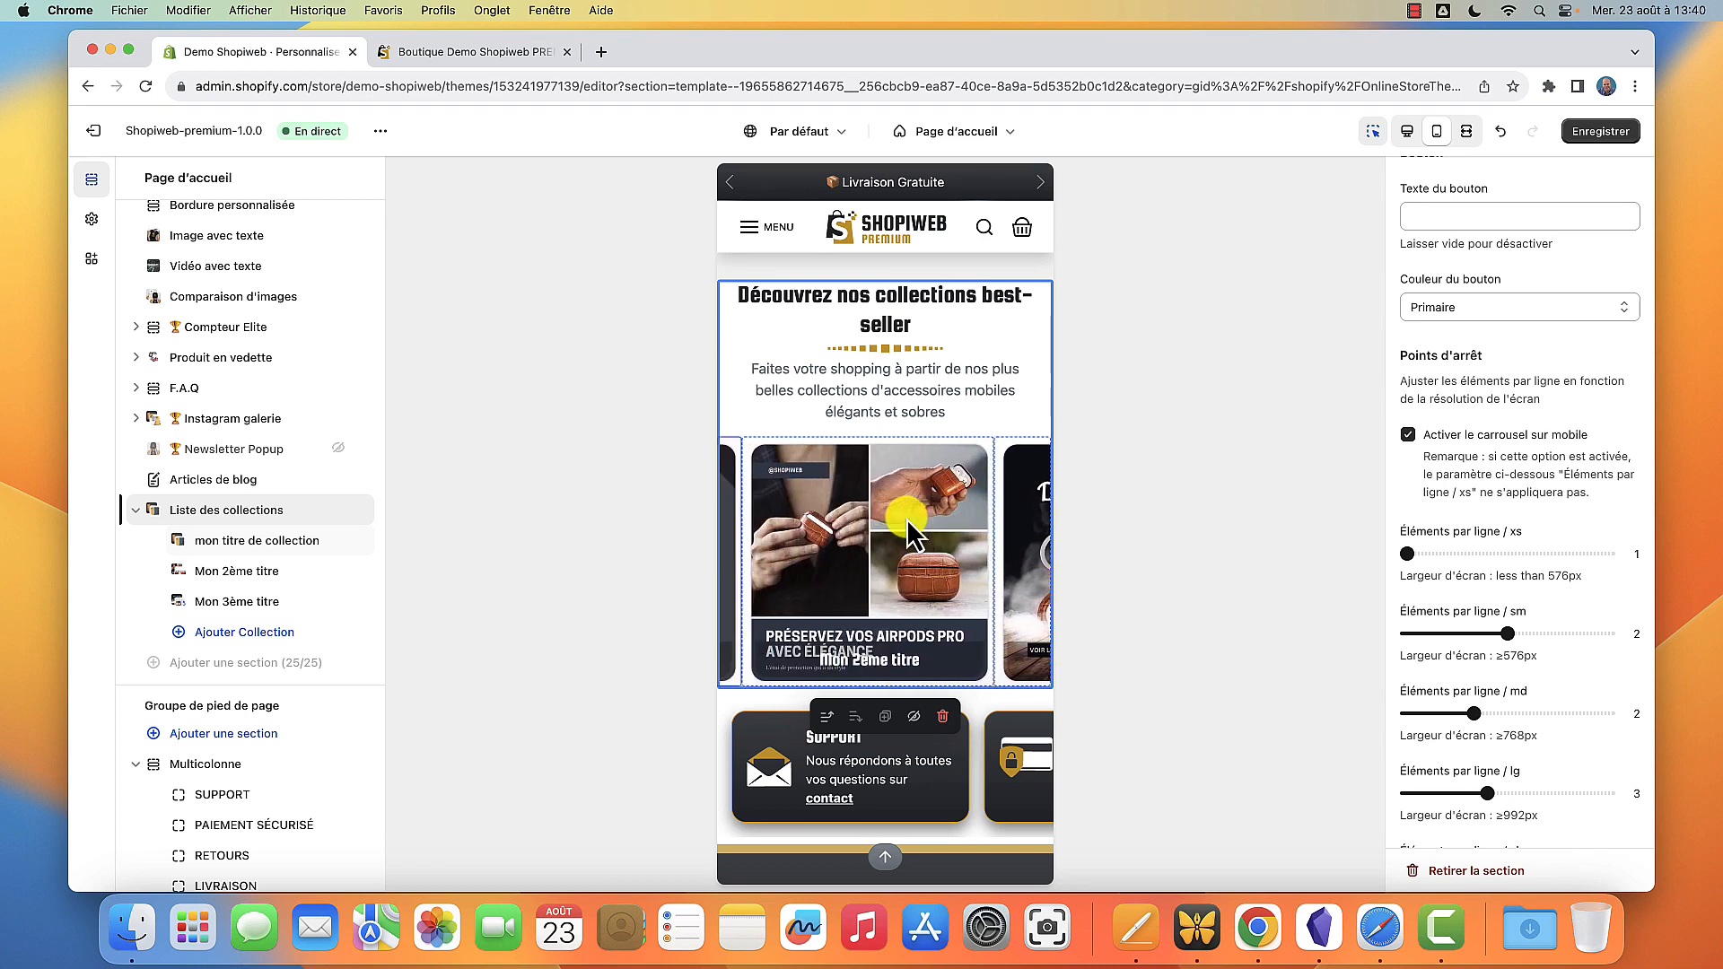
{"action": "scroll", "coordinate": [907, 519], "scroll_direction": "left", "scroll_amount": 3}
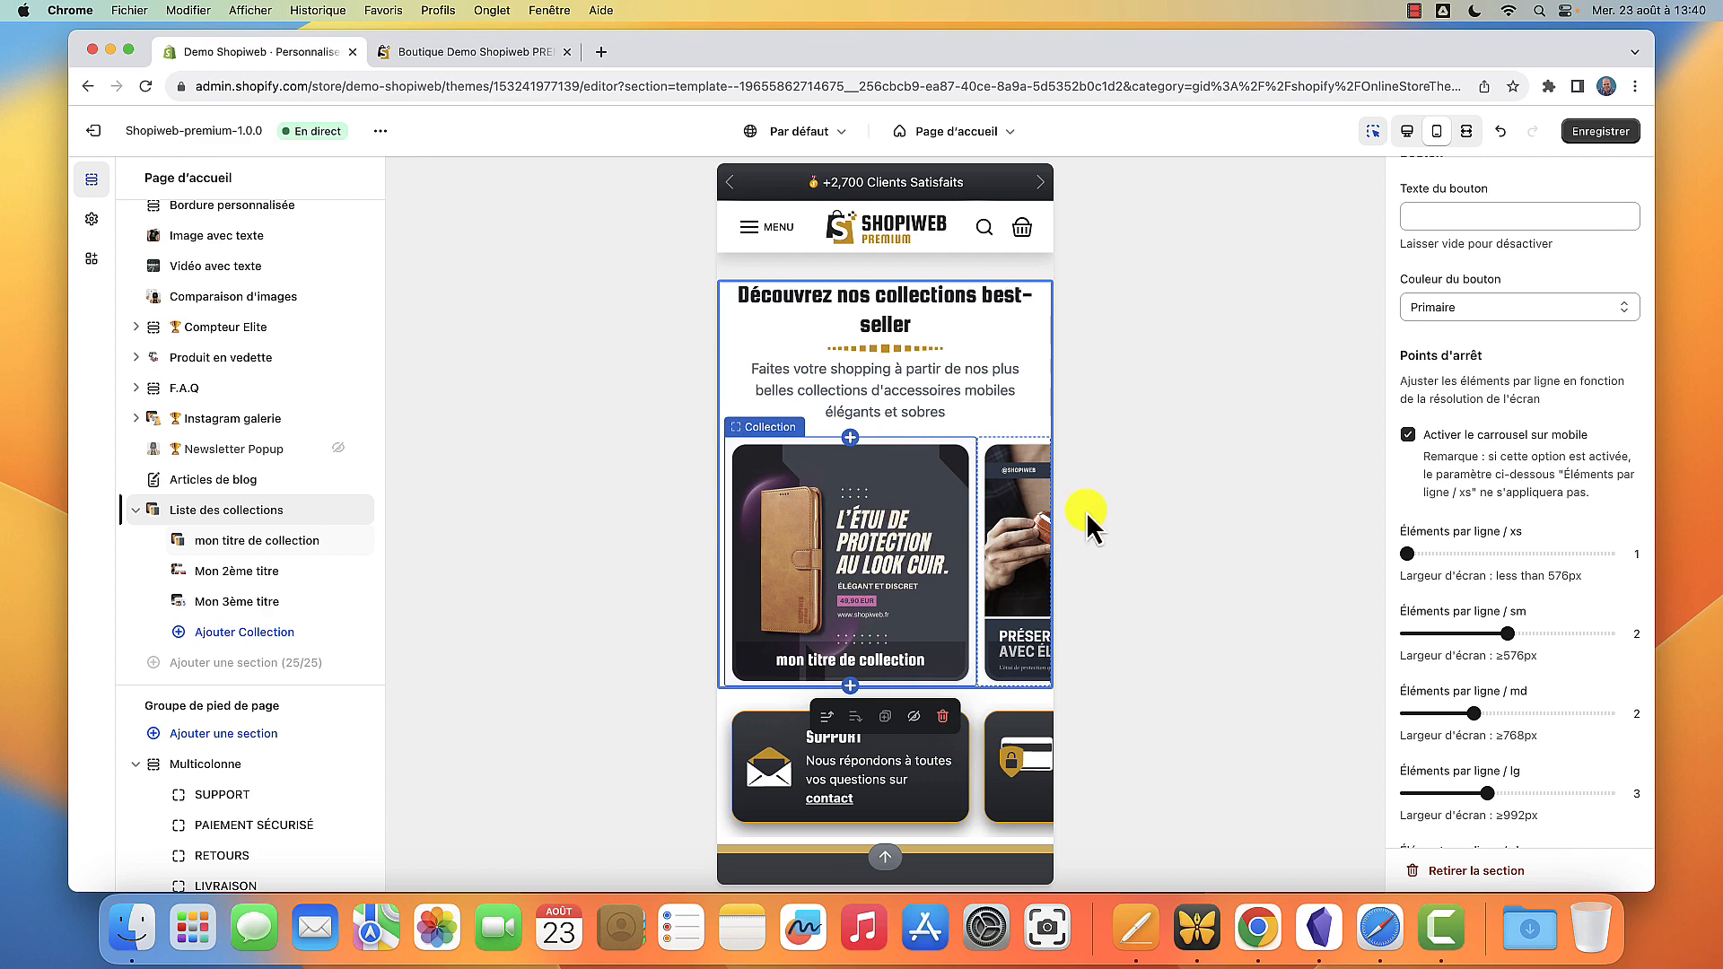
Step: Try turning off the mobile carousel, review the collections in the mobile preview, and turn the carousel back on
{"action": "left_click", "coordinate": [1407, 436]}
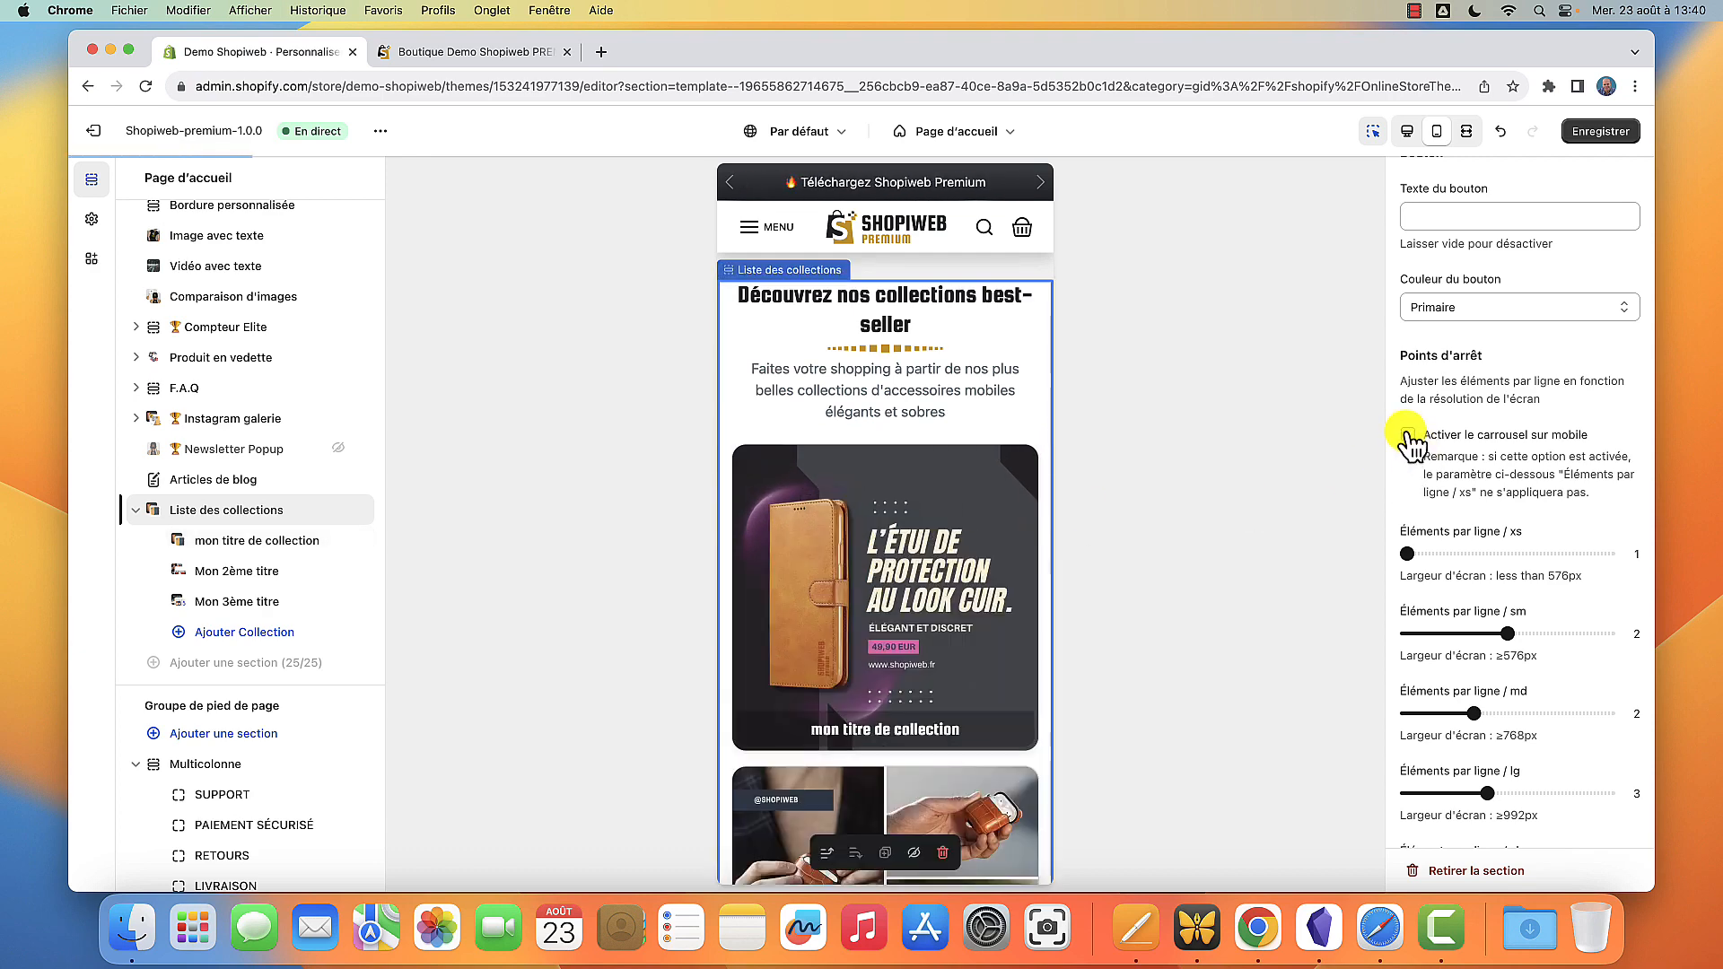
{"action": "scroll", "coordinate": [913, 556], "scroll_direction": "down", "scroll_amount": 6}
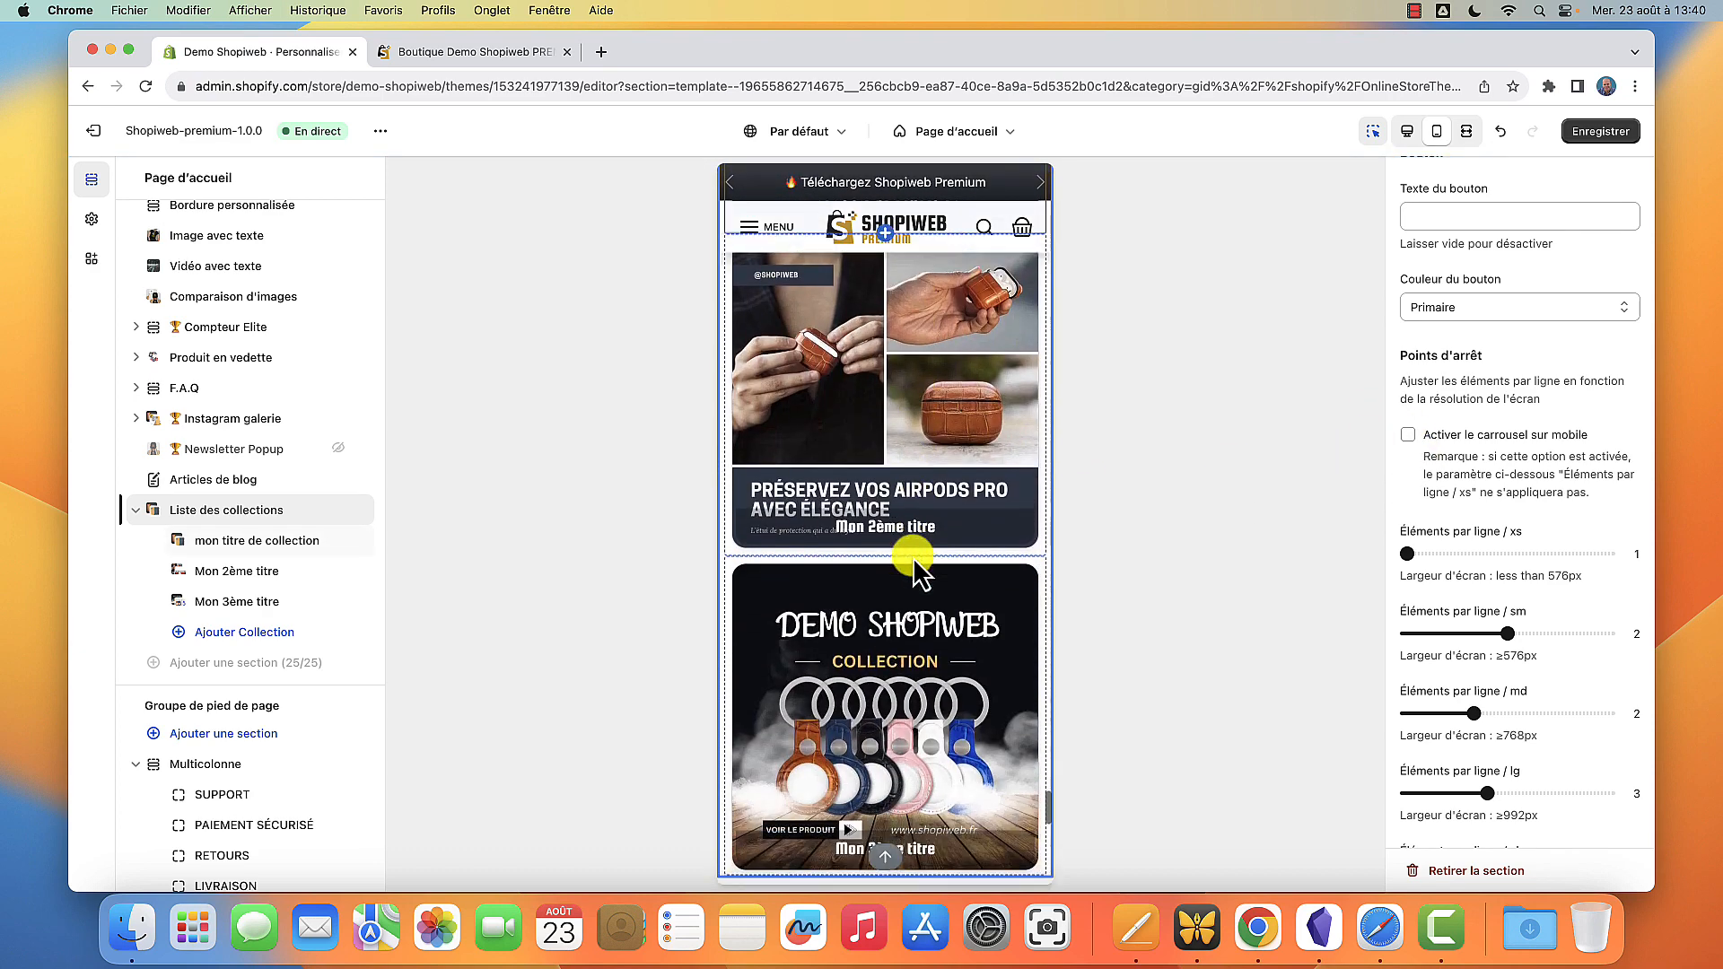
{"action": "scroll", "coordinate": [912, 556], "scroll_direction": "up", "scroll_amount": 3}
{"action": "scroll", "coordinate": [914, 559], "scroll_direction": "up", "scroll_amount": 5}
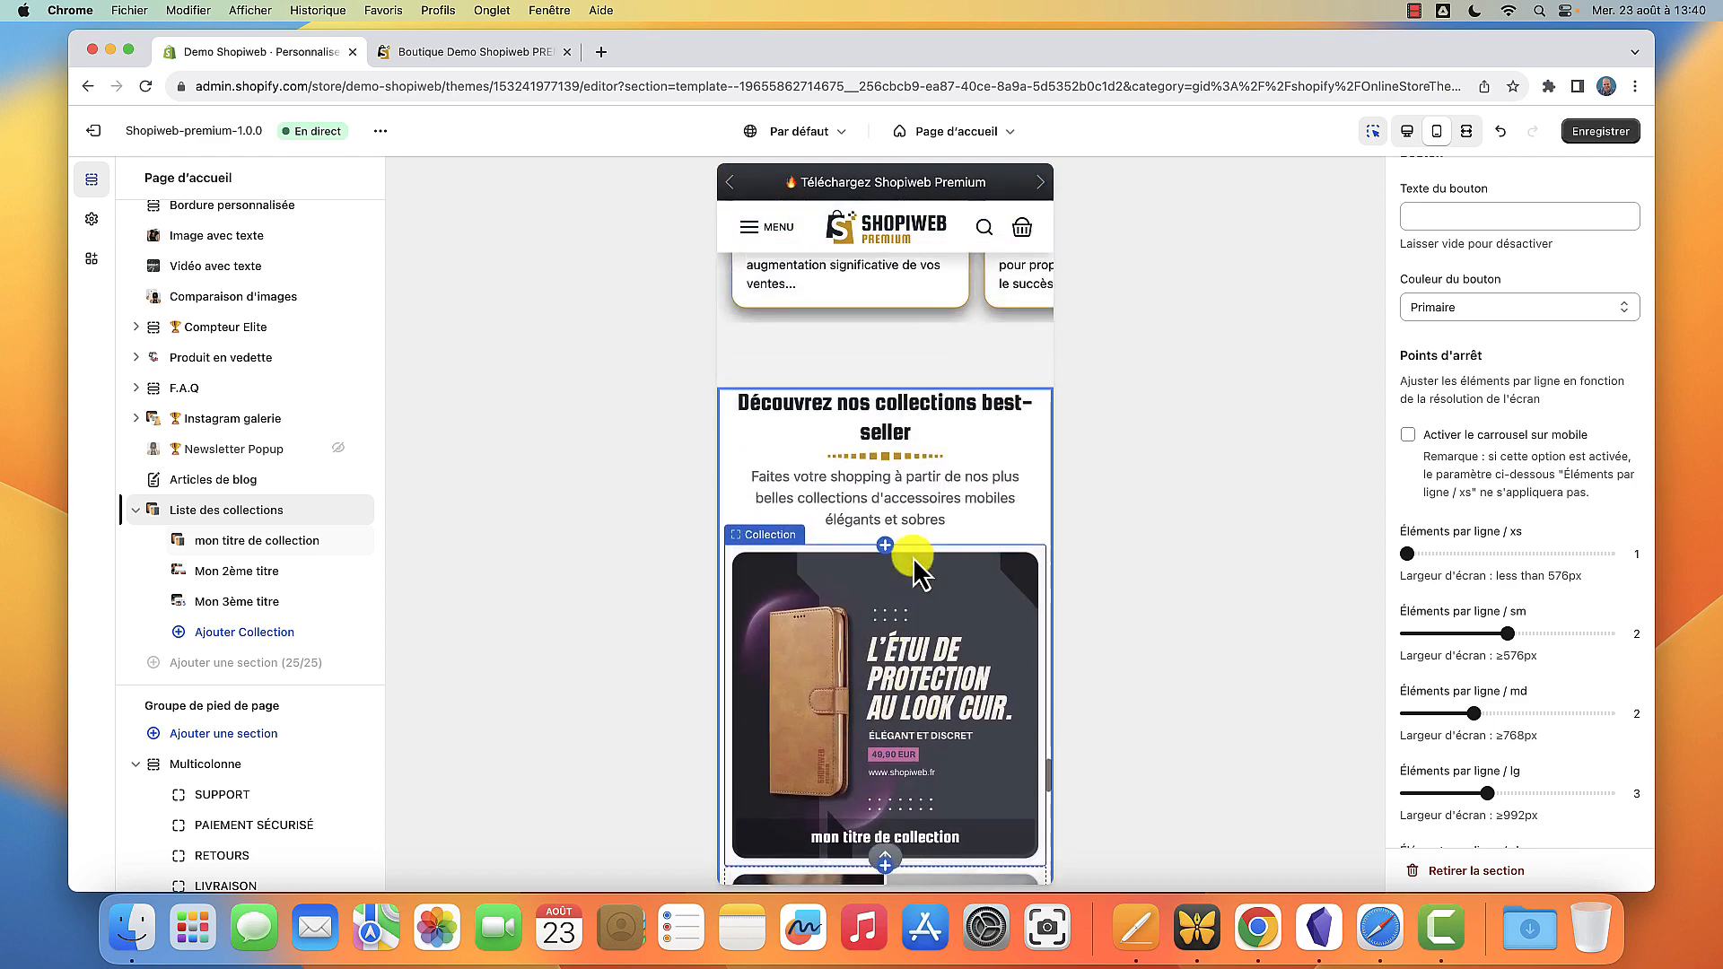
{"action": "scroll", "coordinate": [914, 559], "scroll_direction": "down", "scroll_amount": 7}
{"action": "scroll", "coordinate": [913, 557], "scroll_direction": "down", "scroll_amount": 3}
{"action": "scroll", "coordinate": [913, 557], "scroll_direction": "up", "scroll_amount": 7}
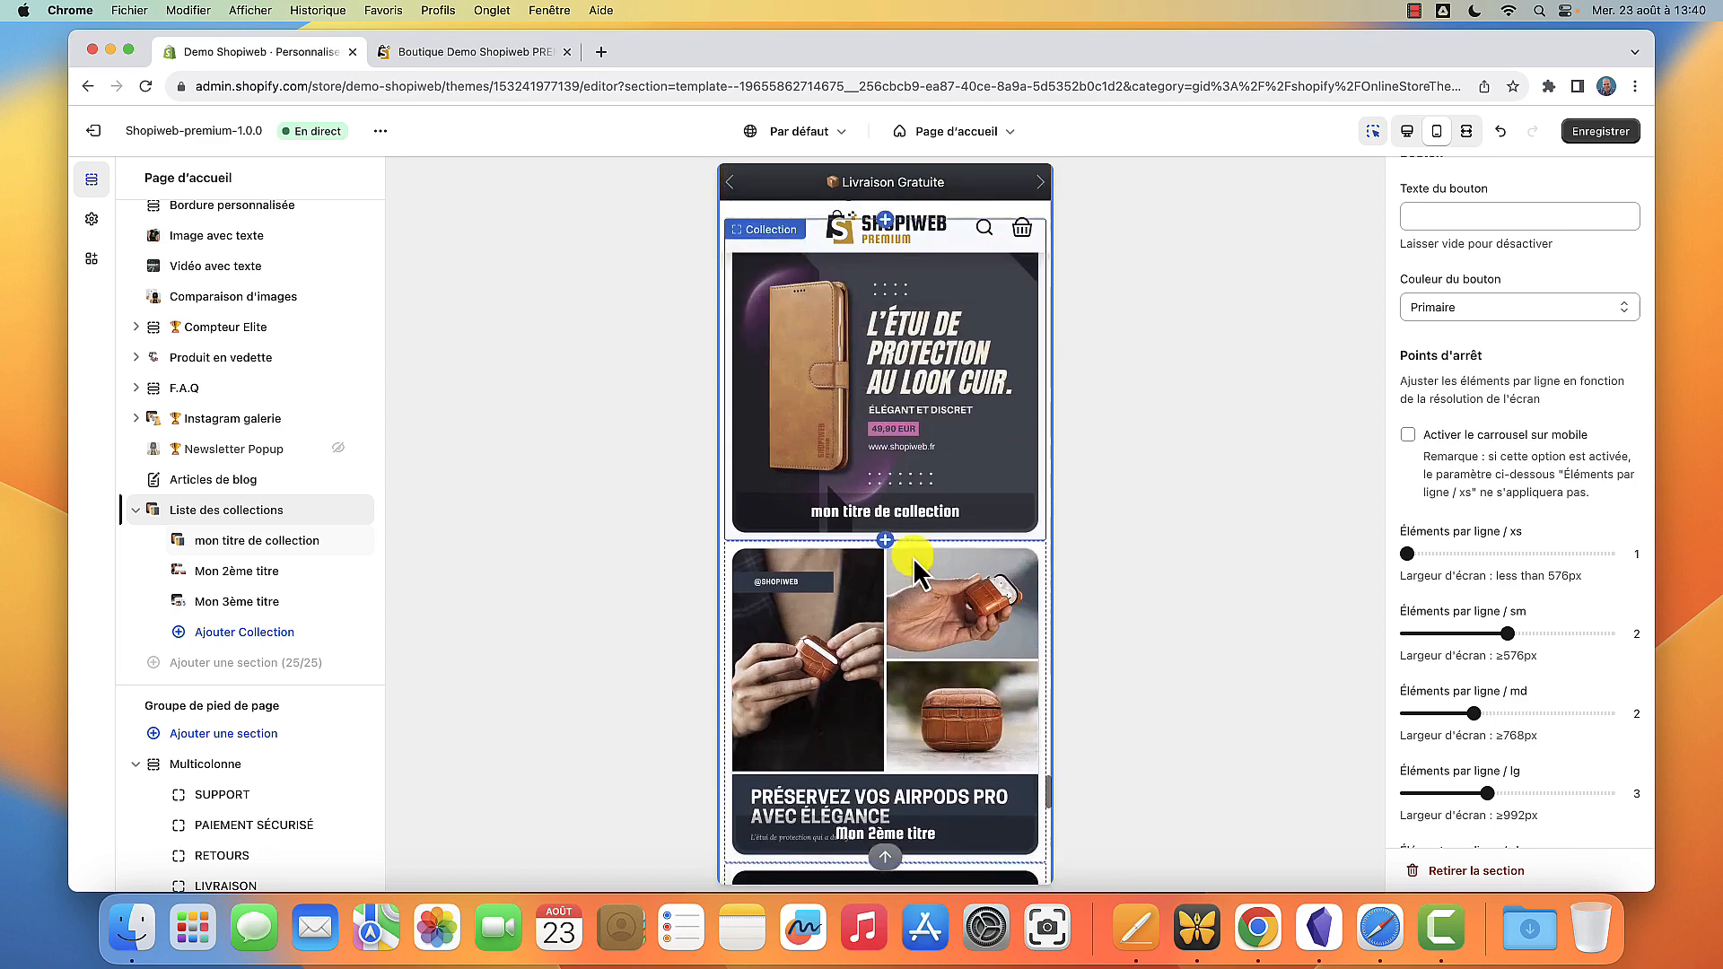
{"action": "left_click", "coordinate": [1409, 434]}
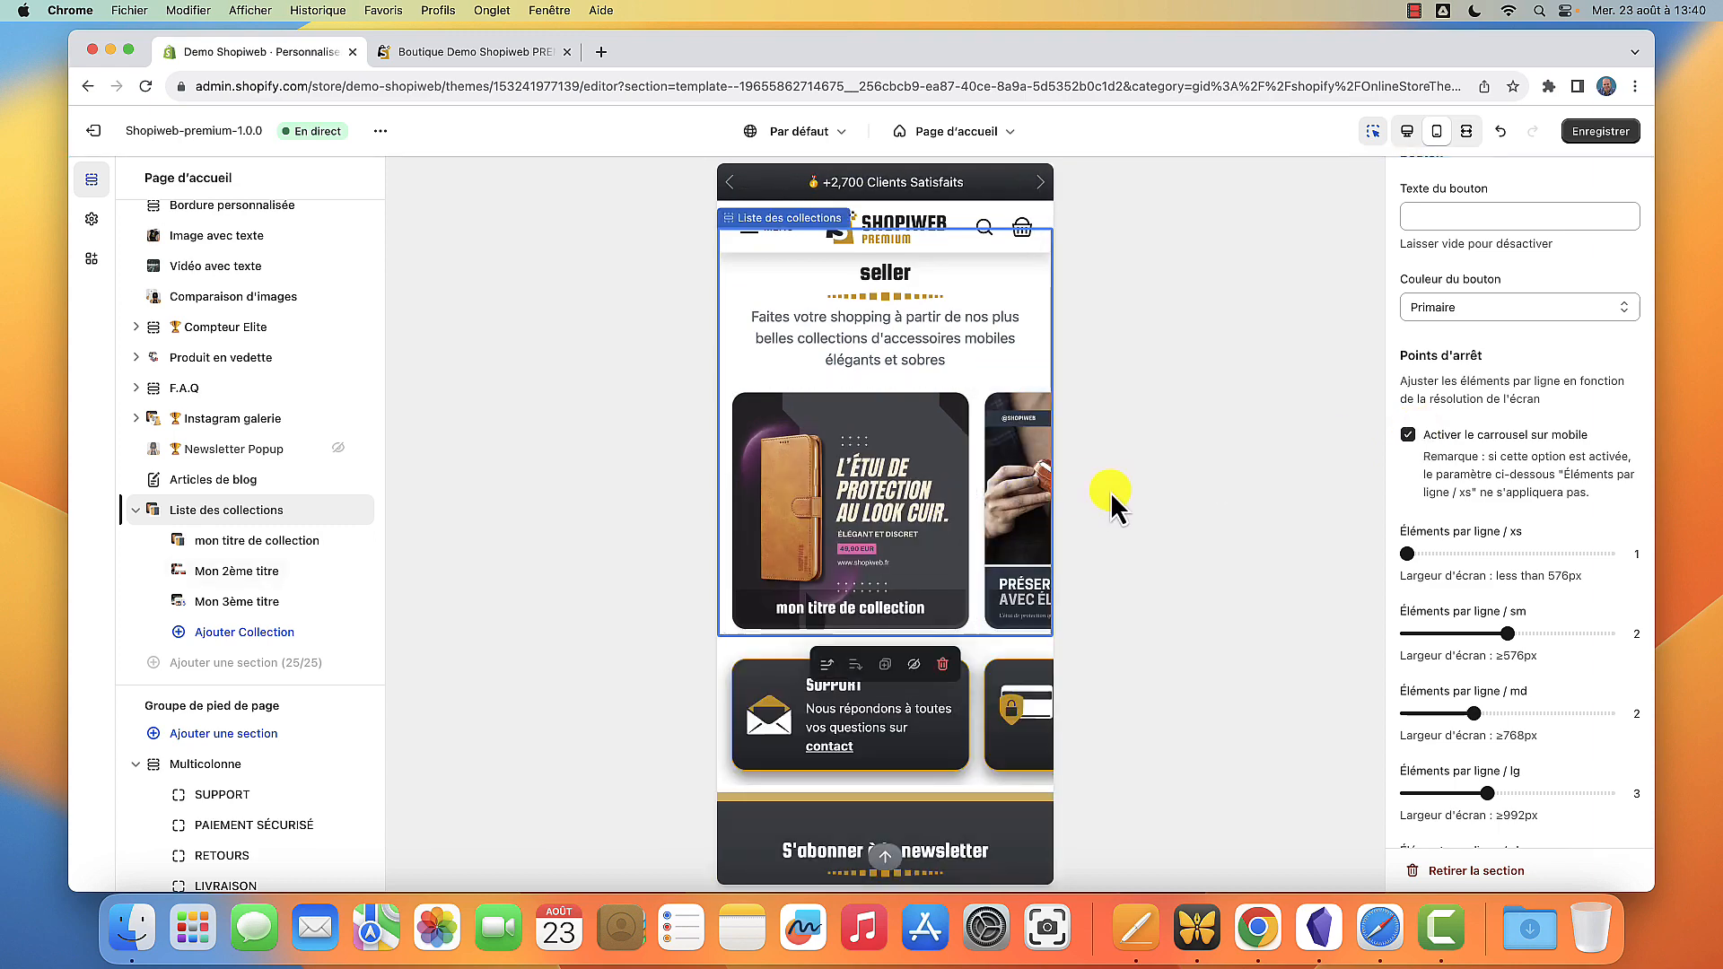
Step: Return to the desktop preview and examine the items-per-row settings for each screen width
{"action": "left_click", "coordinate": [1408, 132]}
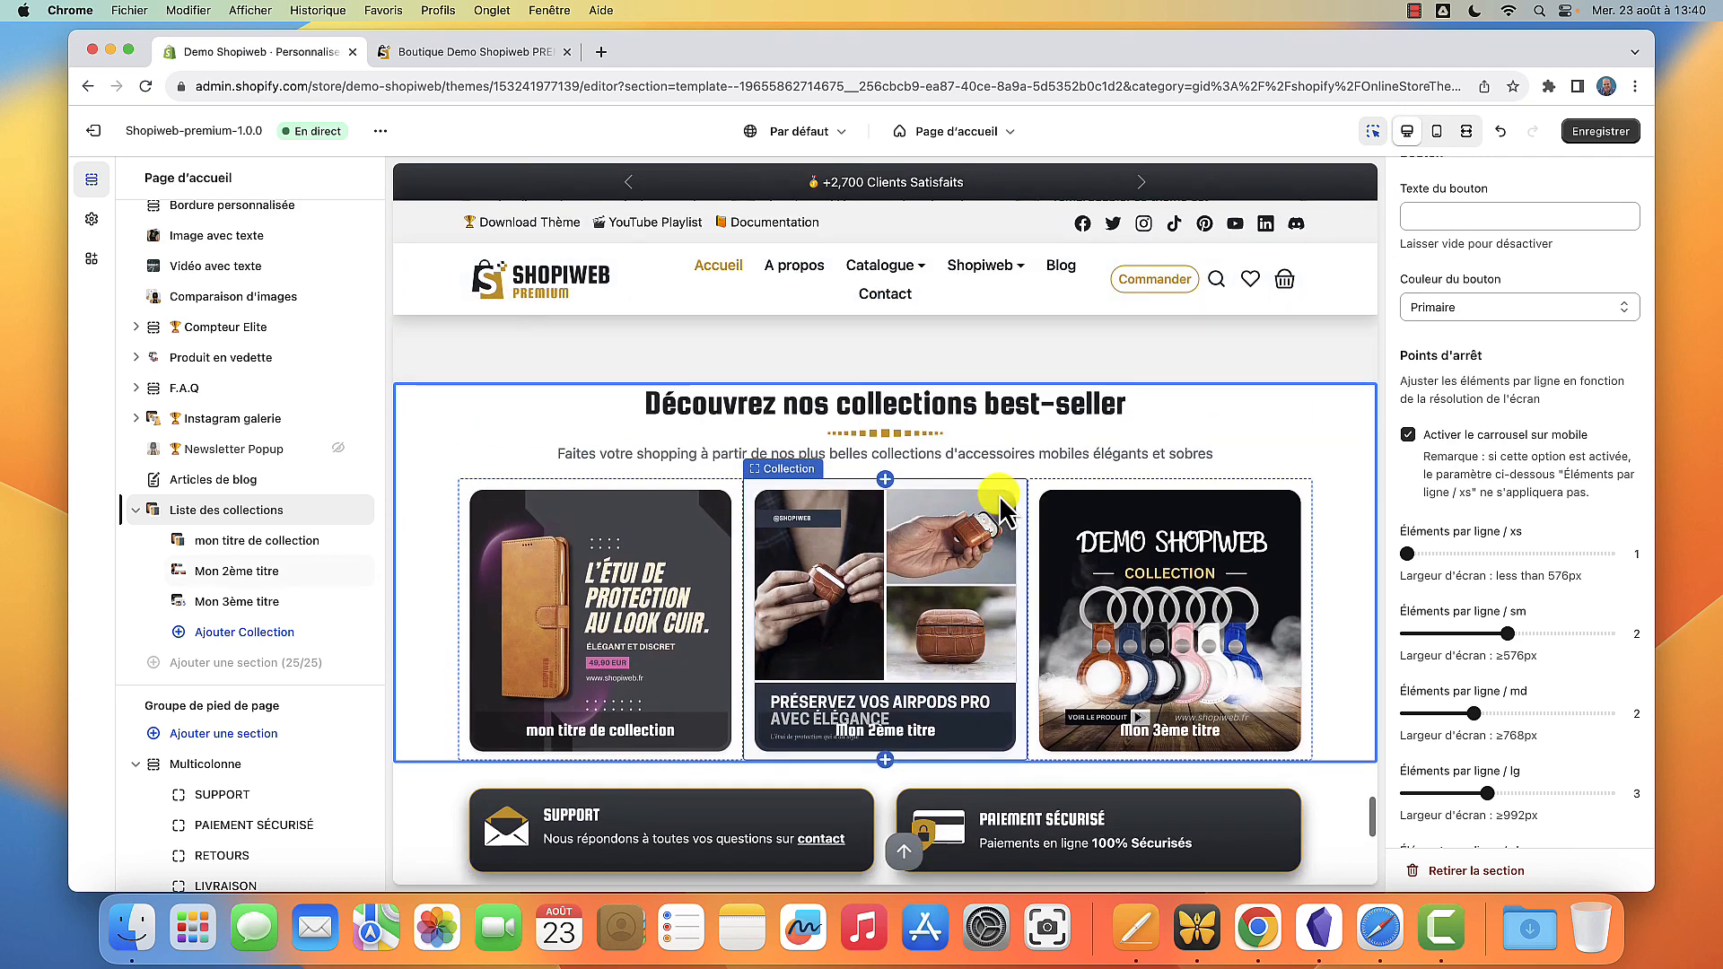
{"action": "scroll", "coordinate": [999, 493], "scroll_direction": "down", "scroll_amount": 1}
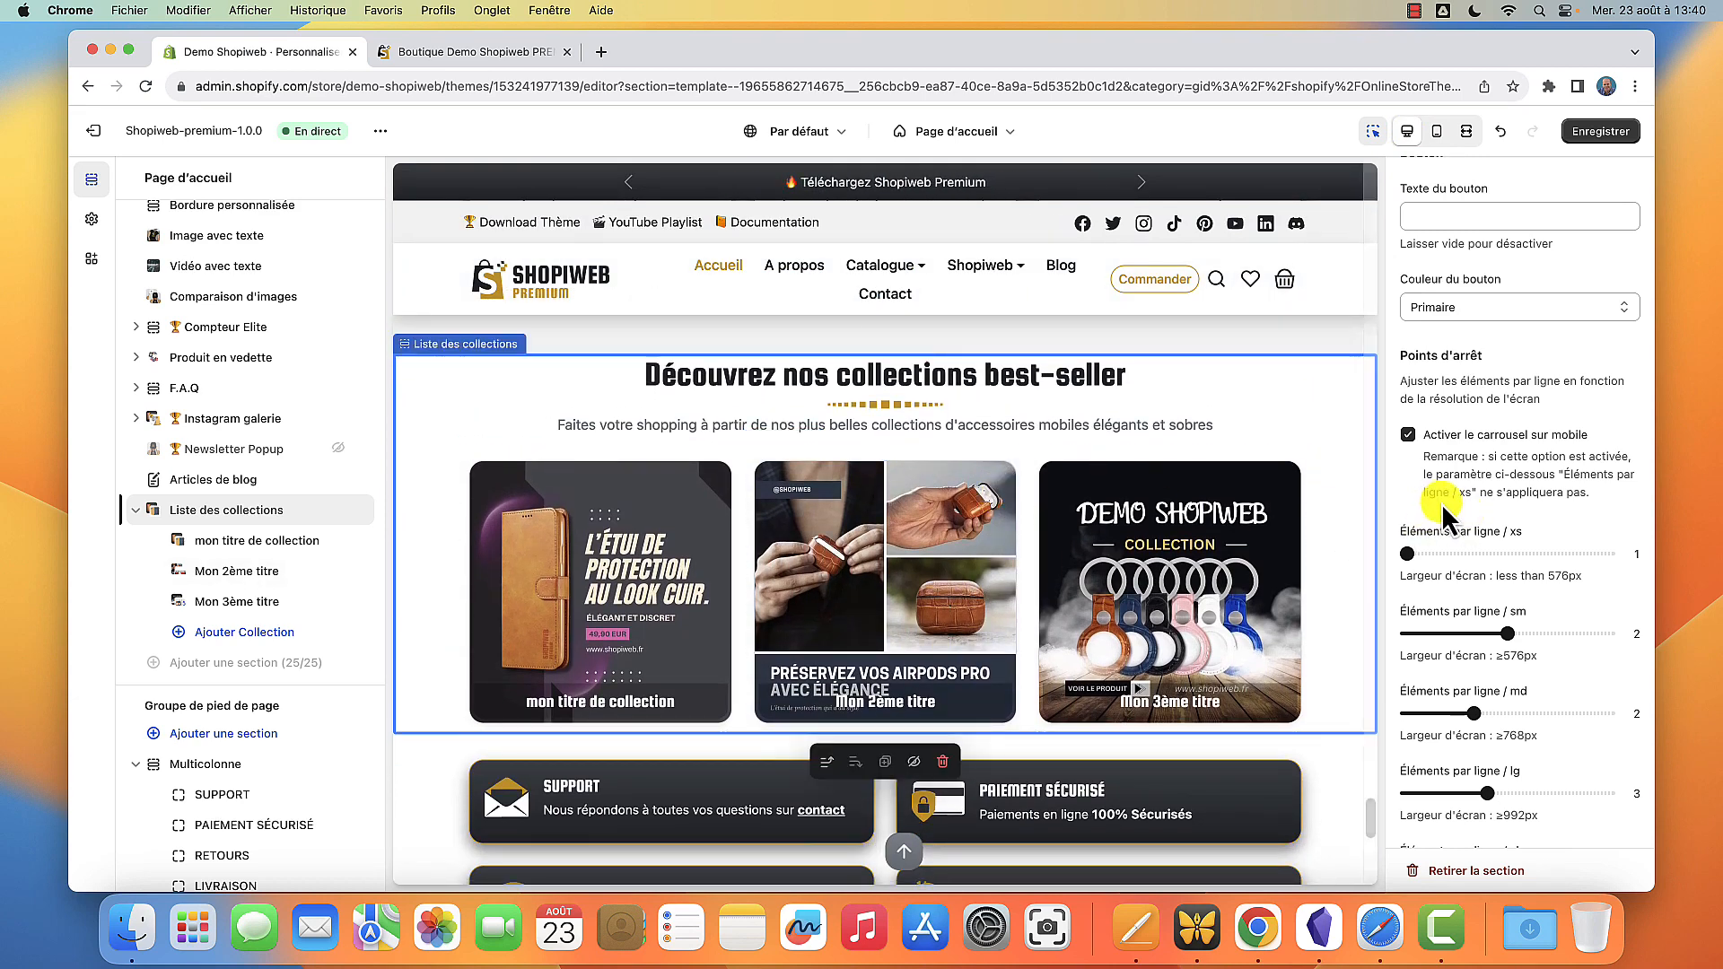
{"action": "scroll", "coordinate": [1442, 503], "scroll_direction": "down", "scroll_amount": 2}
{"action": "scroll", "coordinate": [1511, 579], "scroll_direction": "down", "scroll_amount": 2}
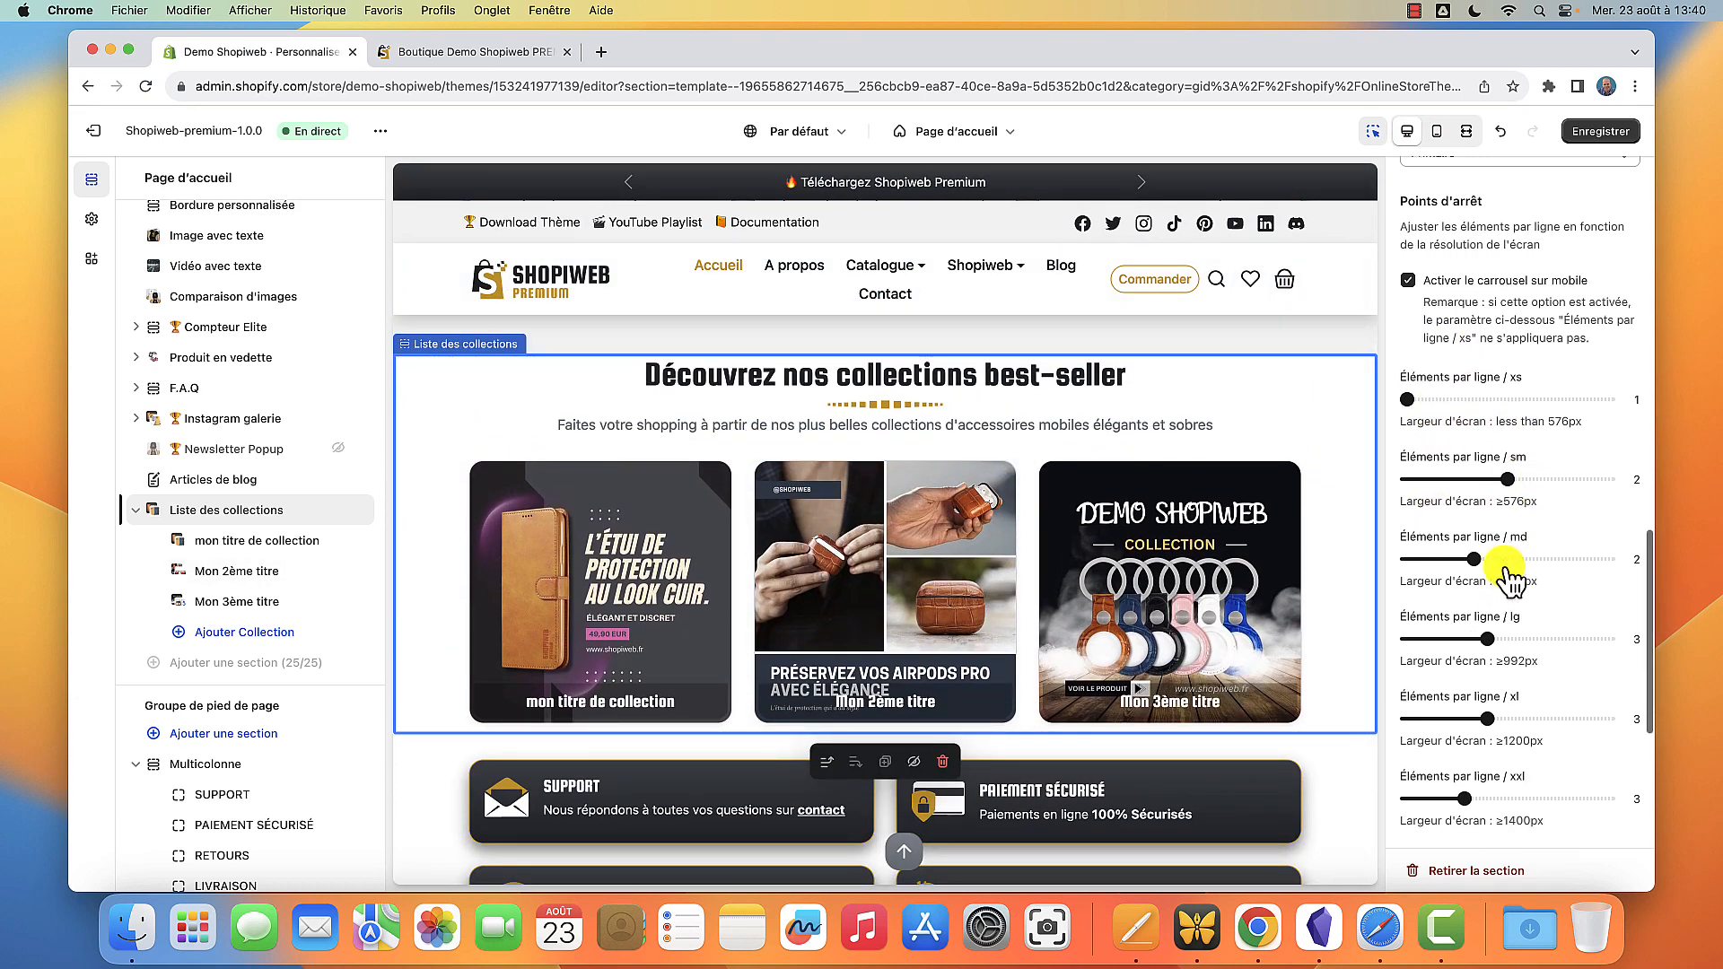
{"action": "scroll", "coordinate": [1508, 575], "scroll_direction": "down", "scroll_amount": 1}
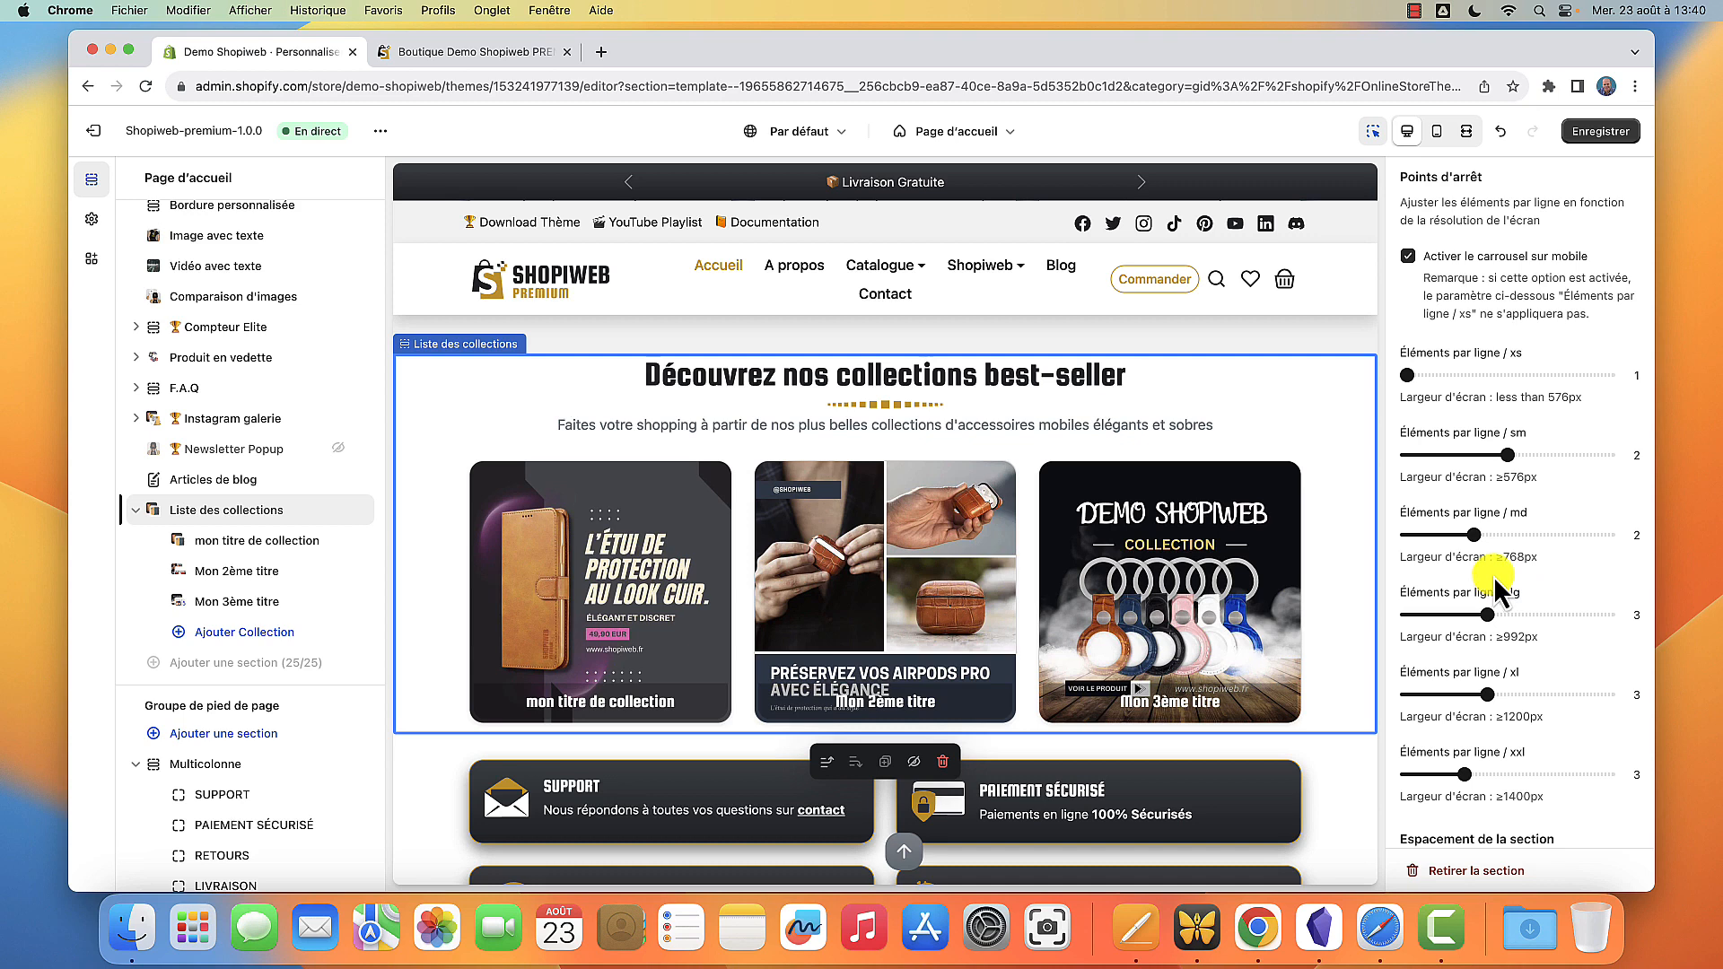
{"action": "scroll", "coordinate": [1494, 576], "scroll_direction": "down", "scroll_amount": 2}
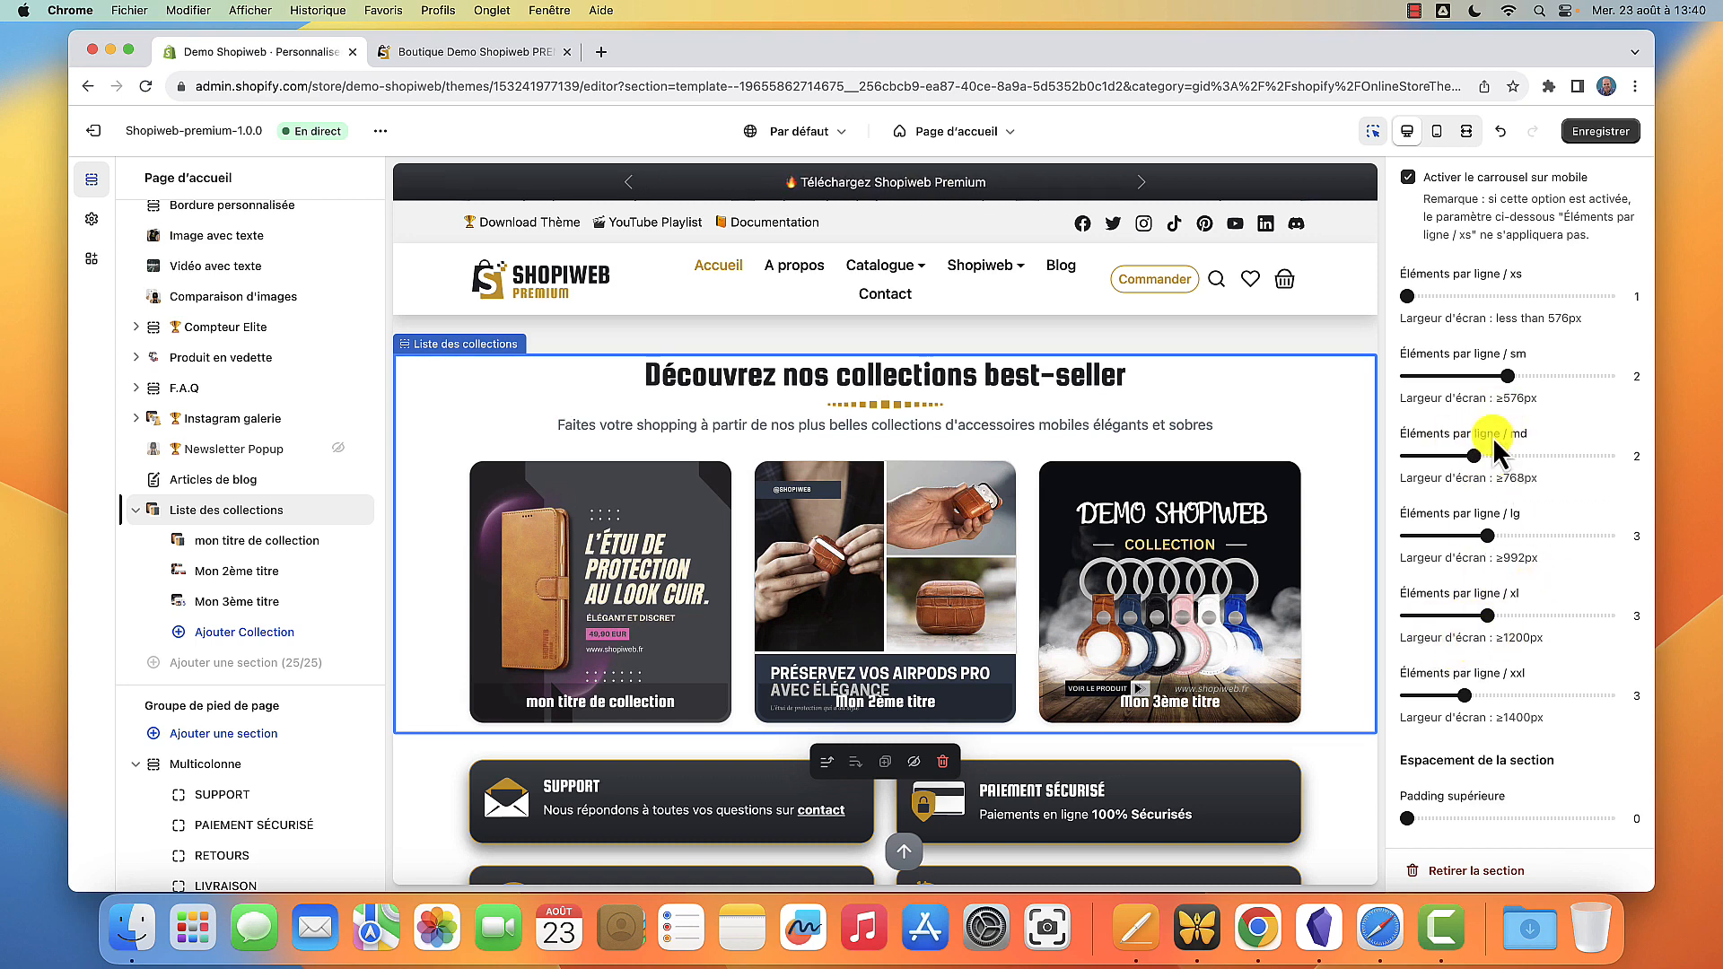
Step: Set the section's top and bottom padding to 11 and its top margin to 12
{"action": "scroll", "coordinate": [1472, 619], "scroll_direction": "down", "scroll_amount": 1}
{"action": "scroll", "coordinate": [1472, 619], "scroll_direction": "down", "scroll_amount": 5}
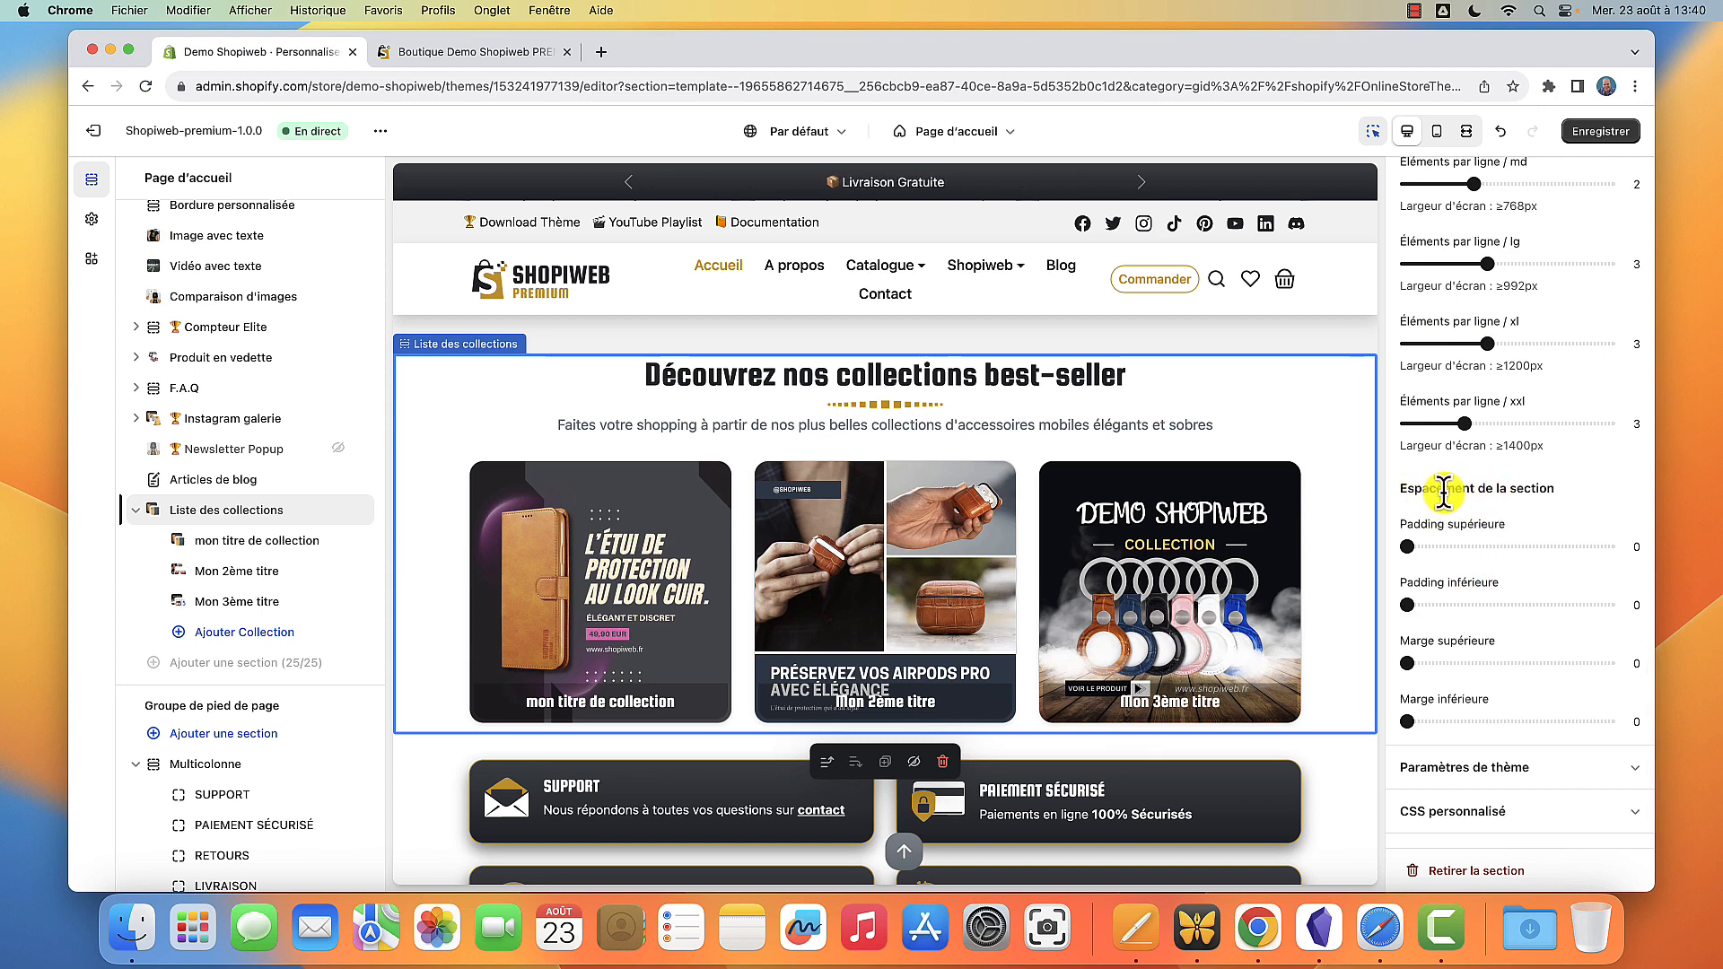
{"action": "scroll", "coordinate": [1199, 566], "scroll_direction": "down", "scroll_amount": 1}
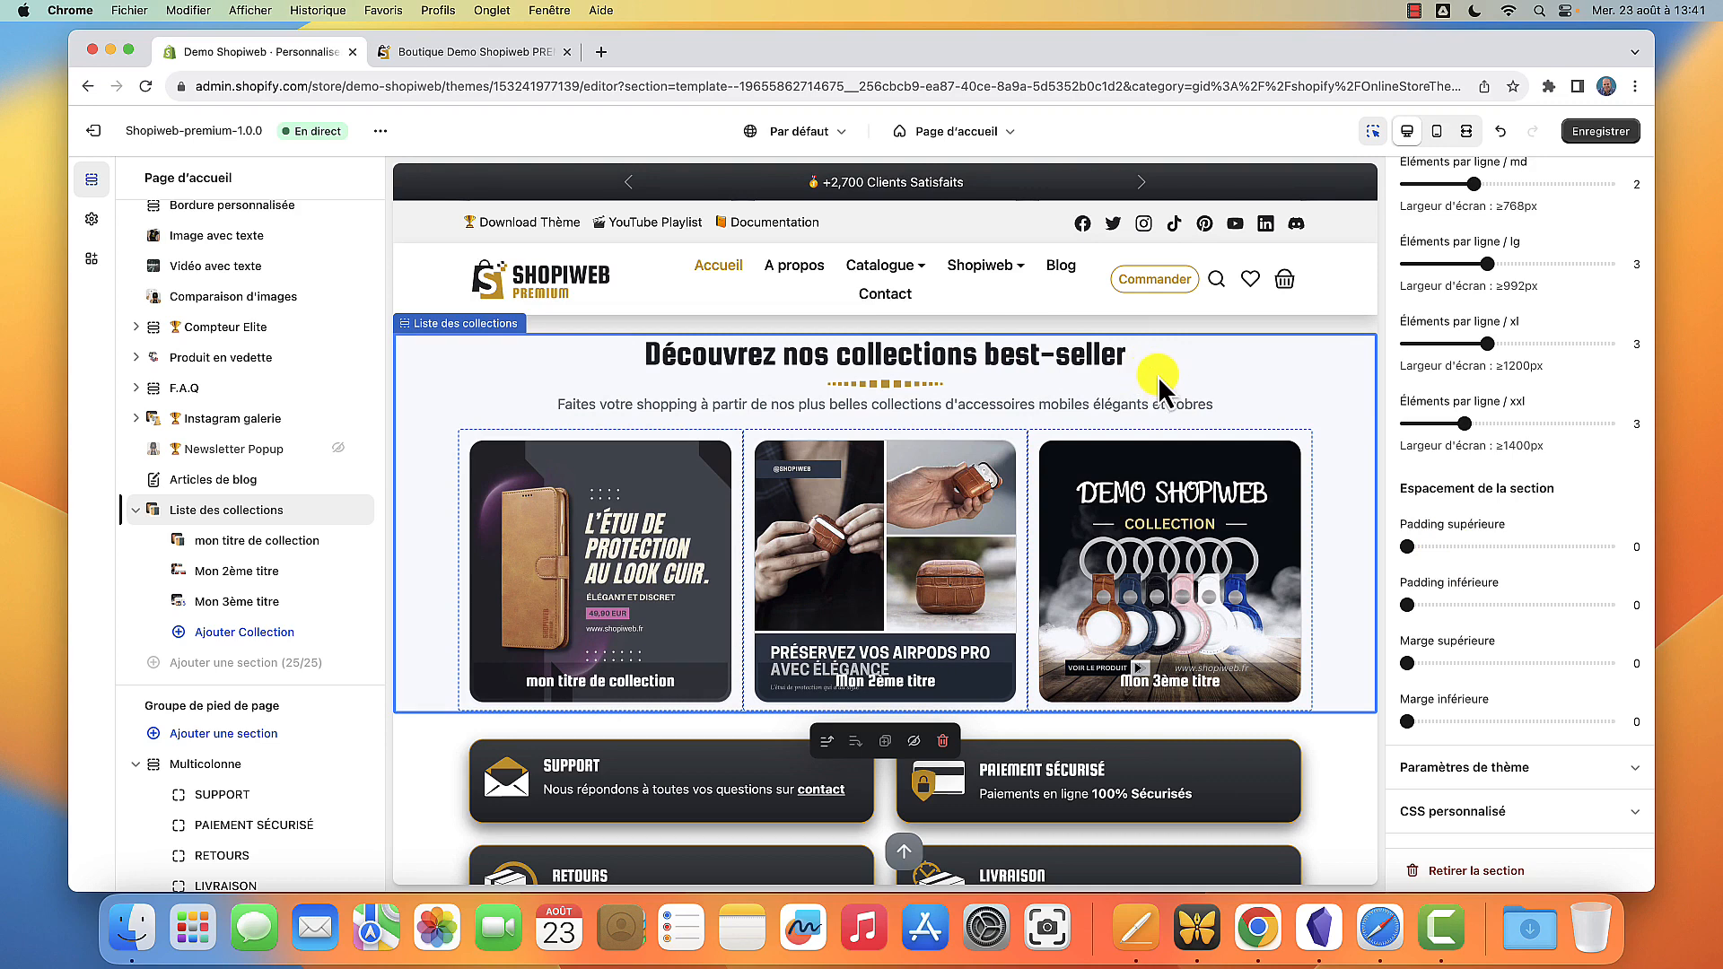
{"action": "left_click_drag", "start_coordinate": [1402, 539], "coordinate": [1519, 548]}
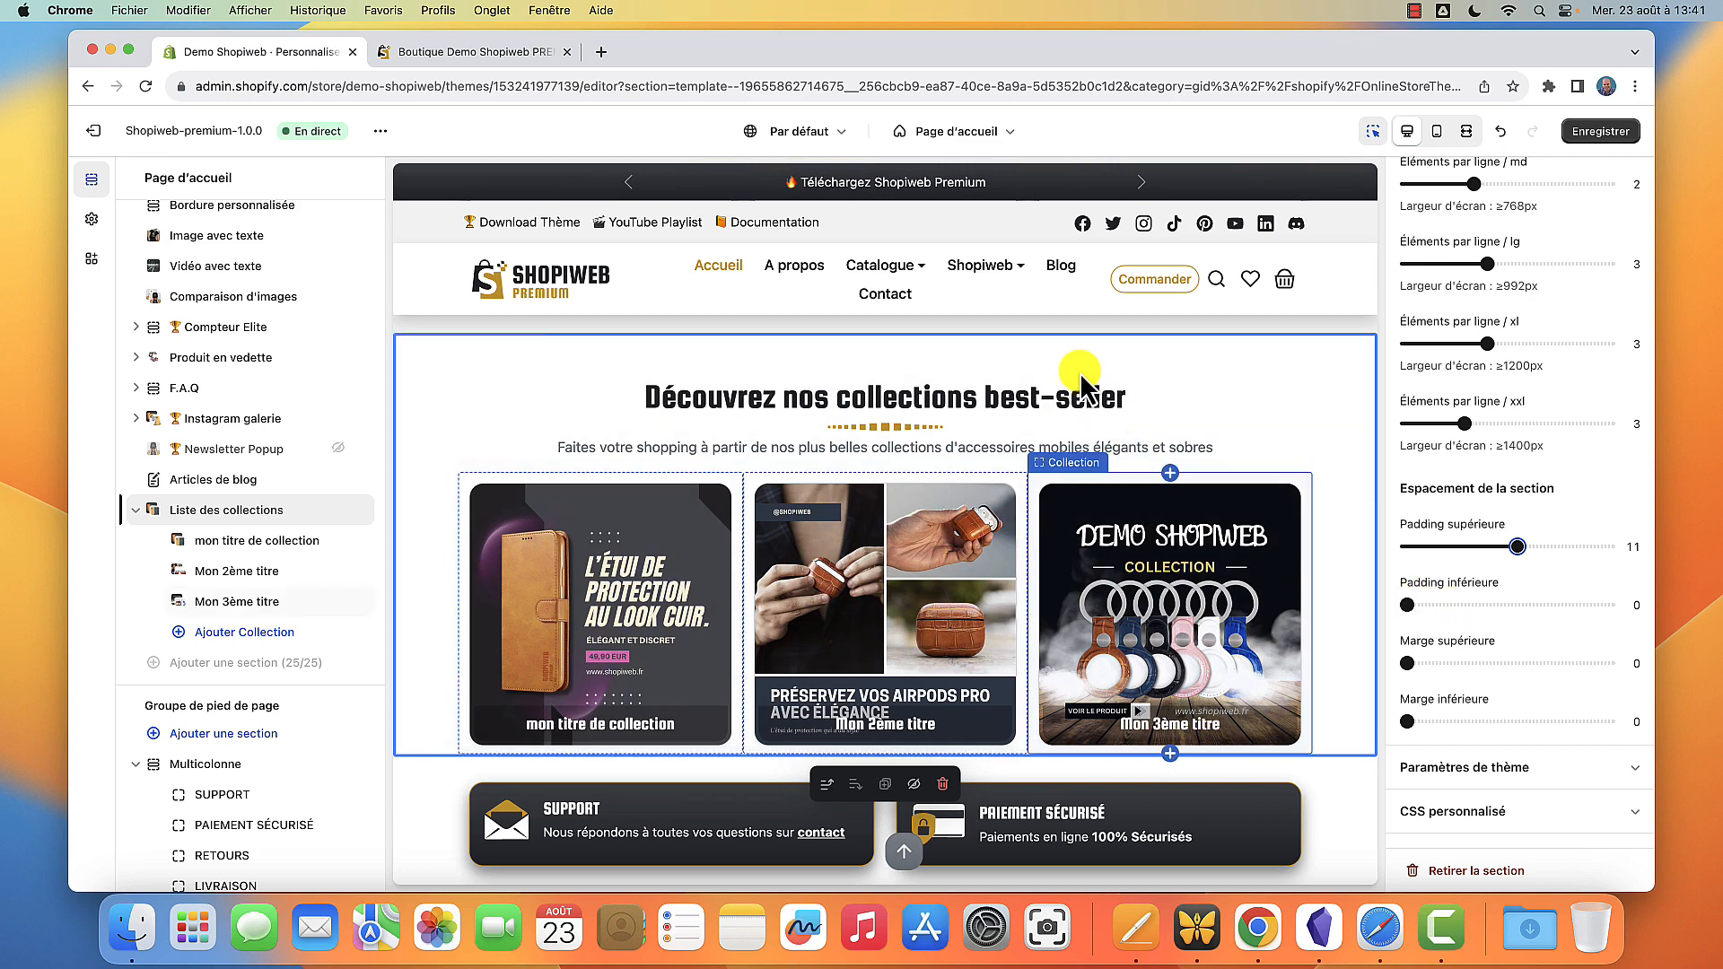
{"action": "left_click", "coordinate": [1517, 605]}
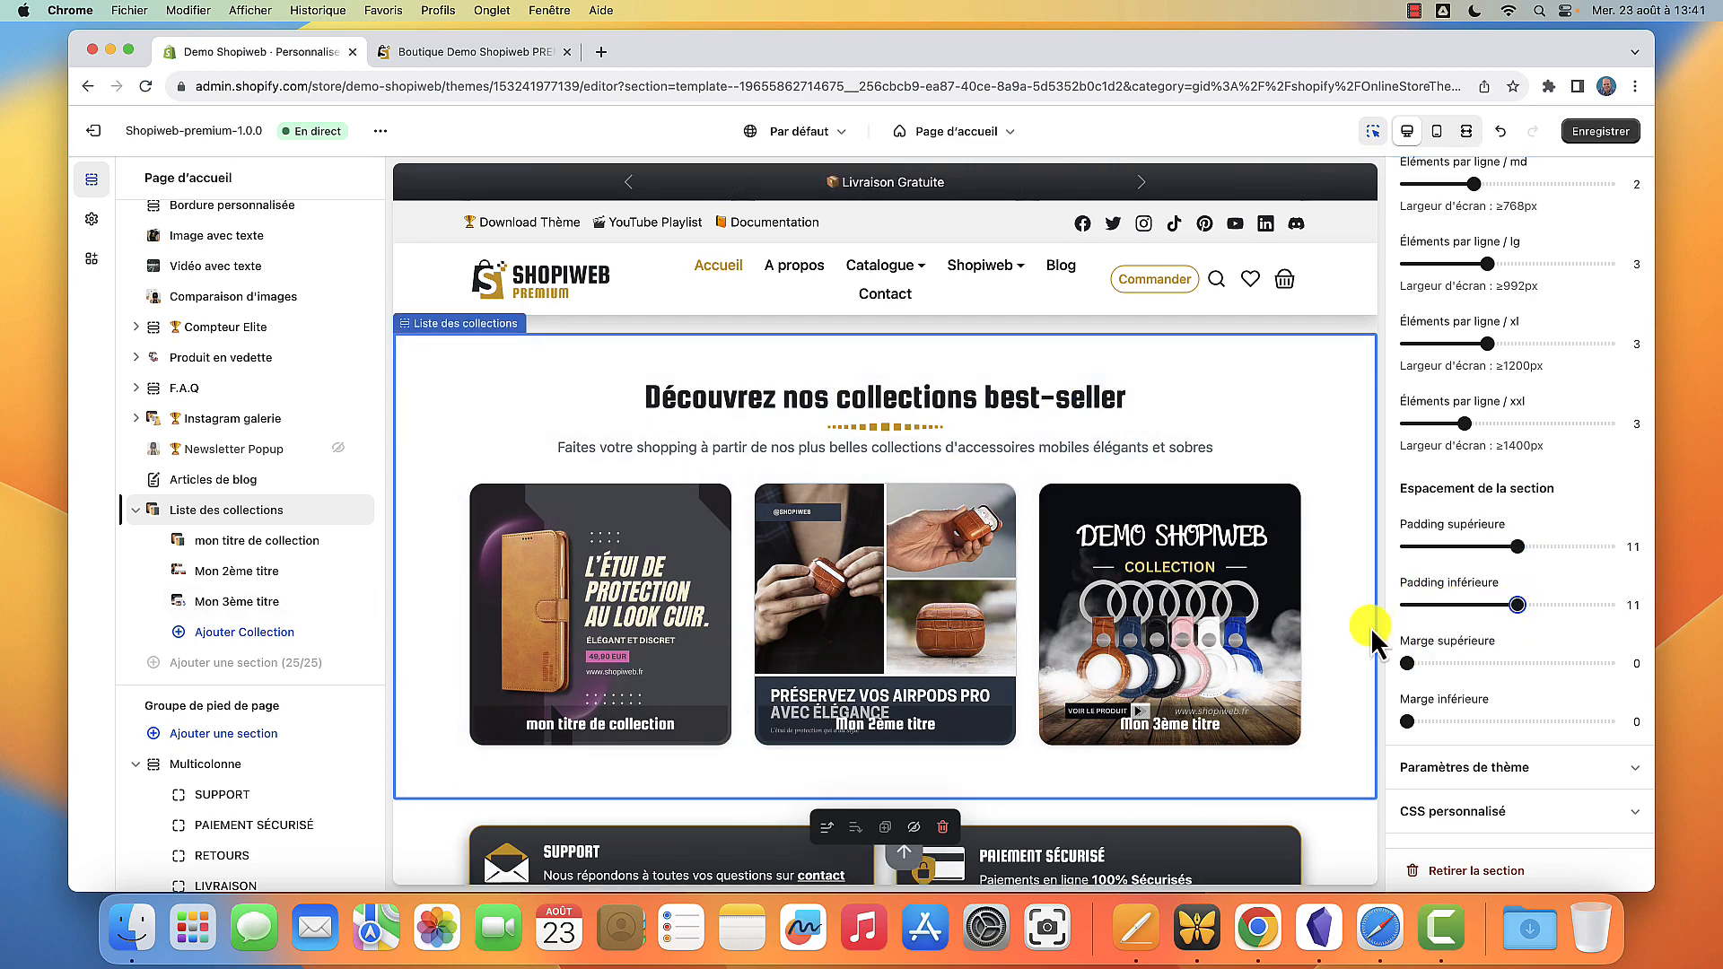
{"action": "scroll", "coordinate": [1351, 627], "scroll_direction": "down", "scroll_amount": 1}
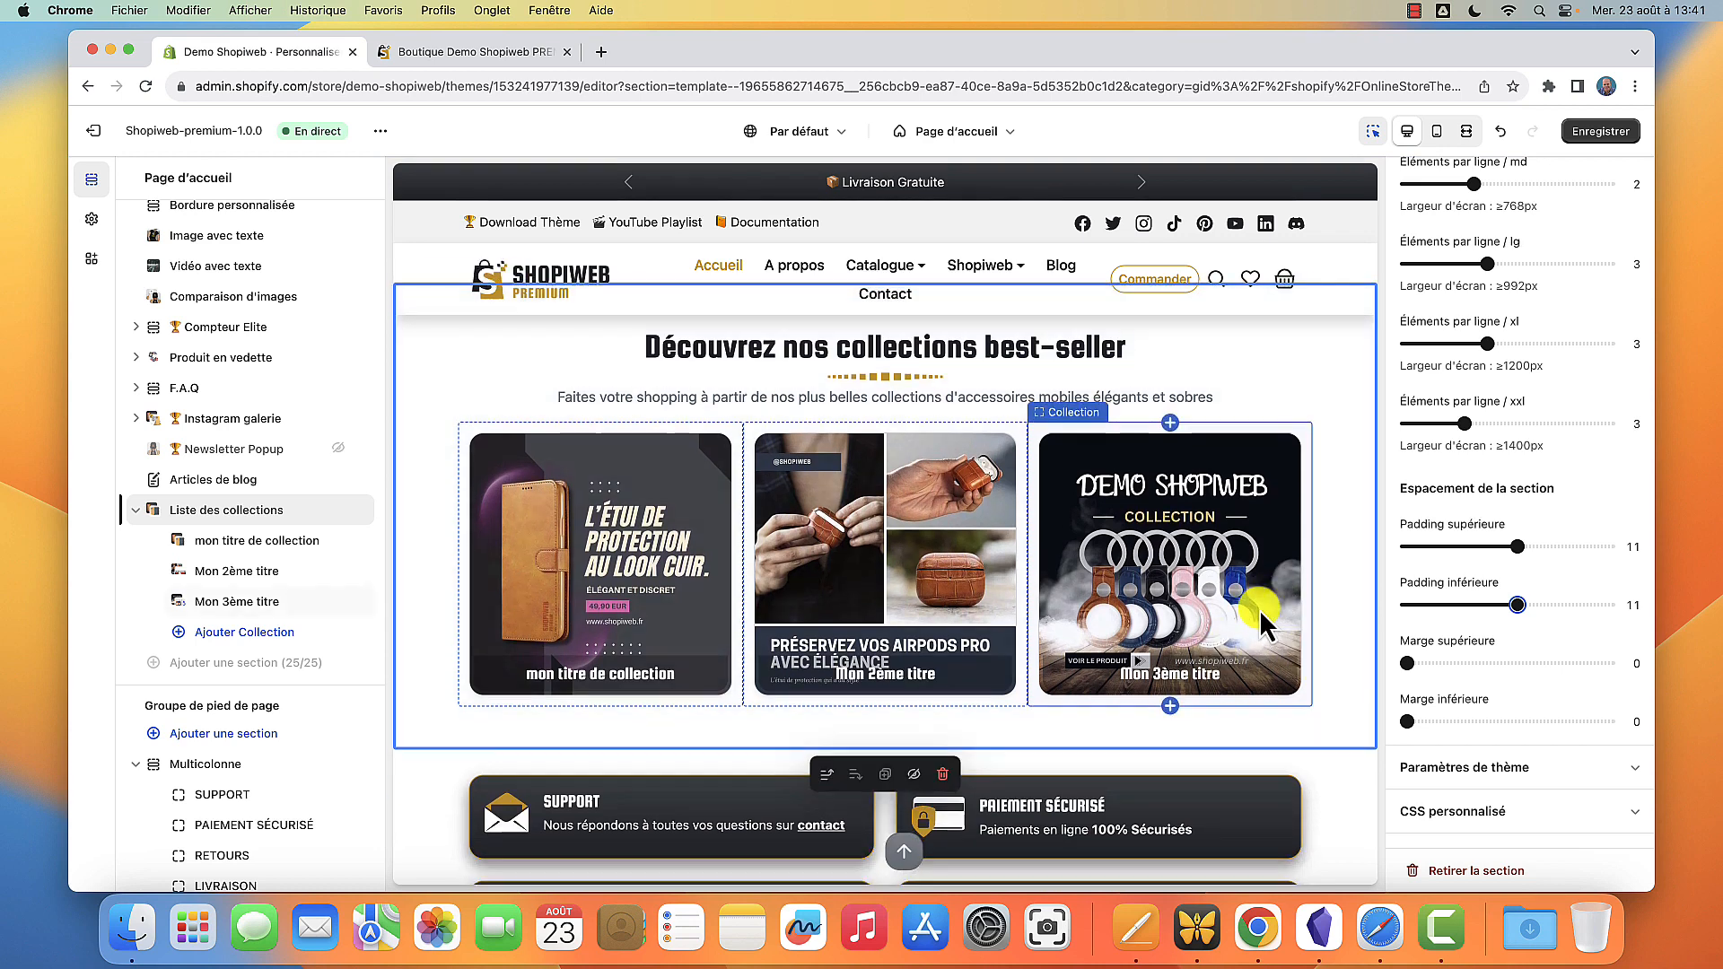
{"action": "scroll", "coordinate": [1259, 610], "scroll_direction": "up", "scroll_amount": 1}
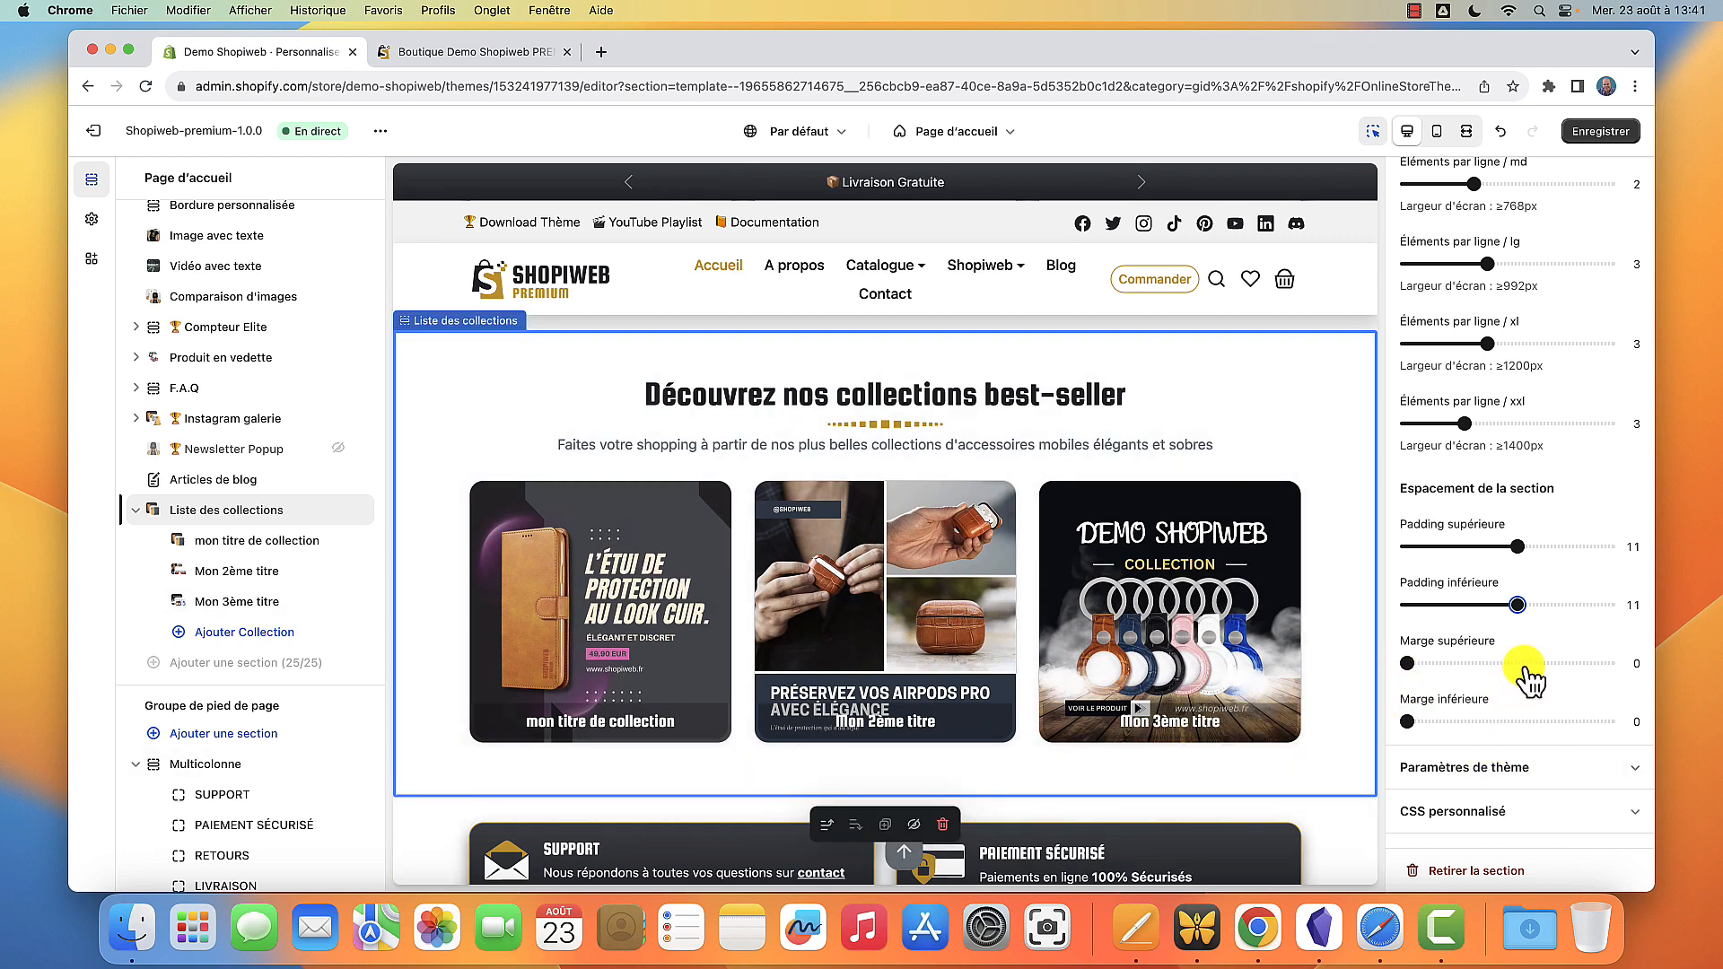
{"action": "left_click_drag", "start_coordinate": [1407, 663], "coordinate": [1528, 665]}
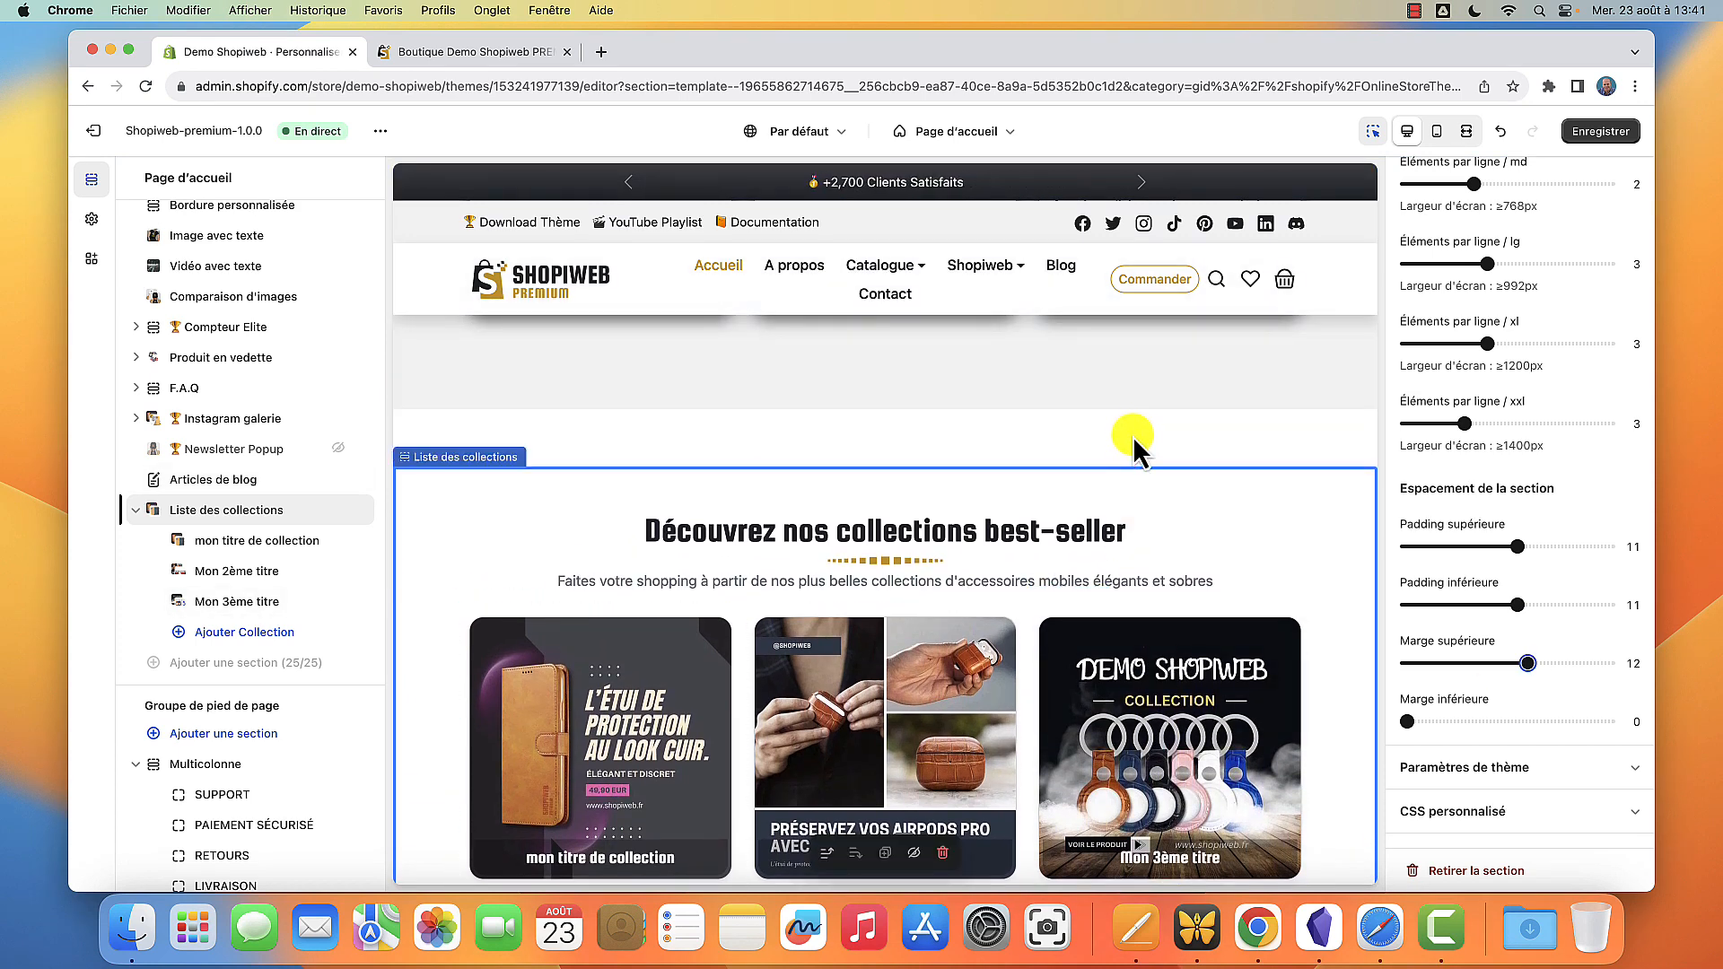
{"action": "scroll", "coordinate": [1115, 443], "scroll_direction": "up", "scroll_amount": 1}
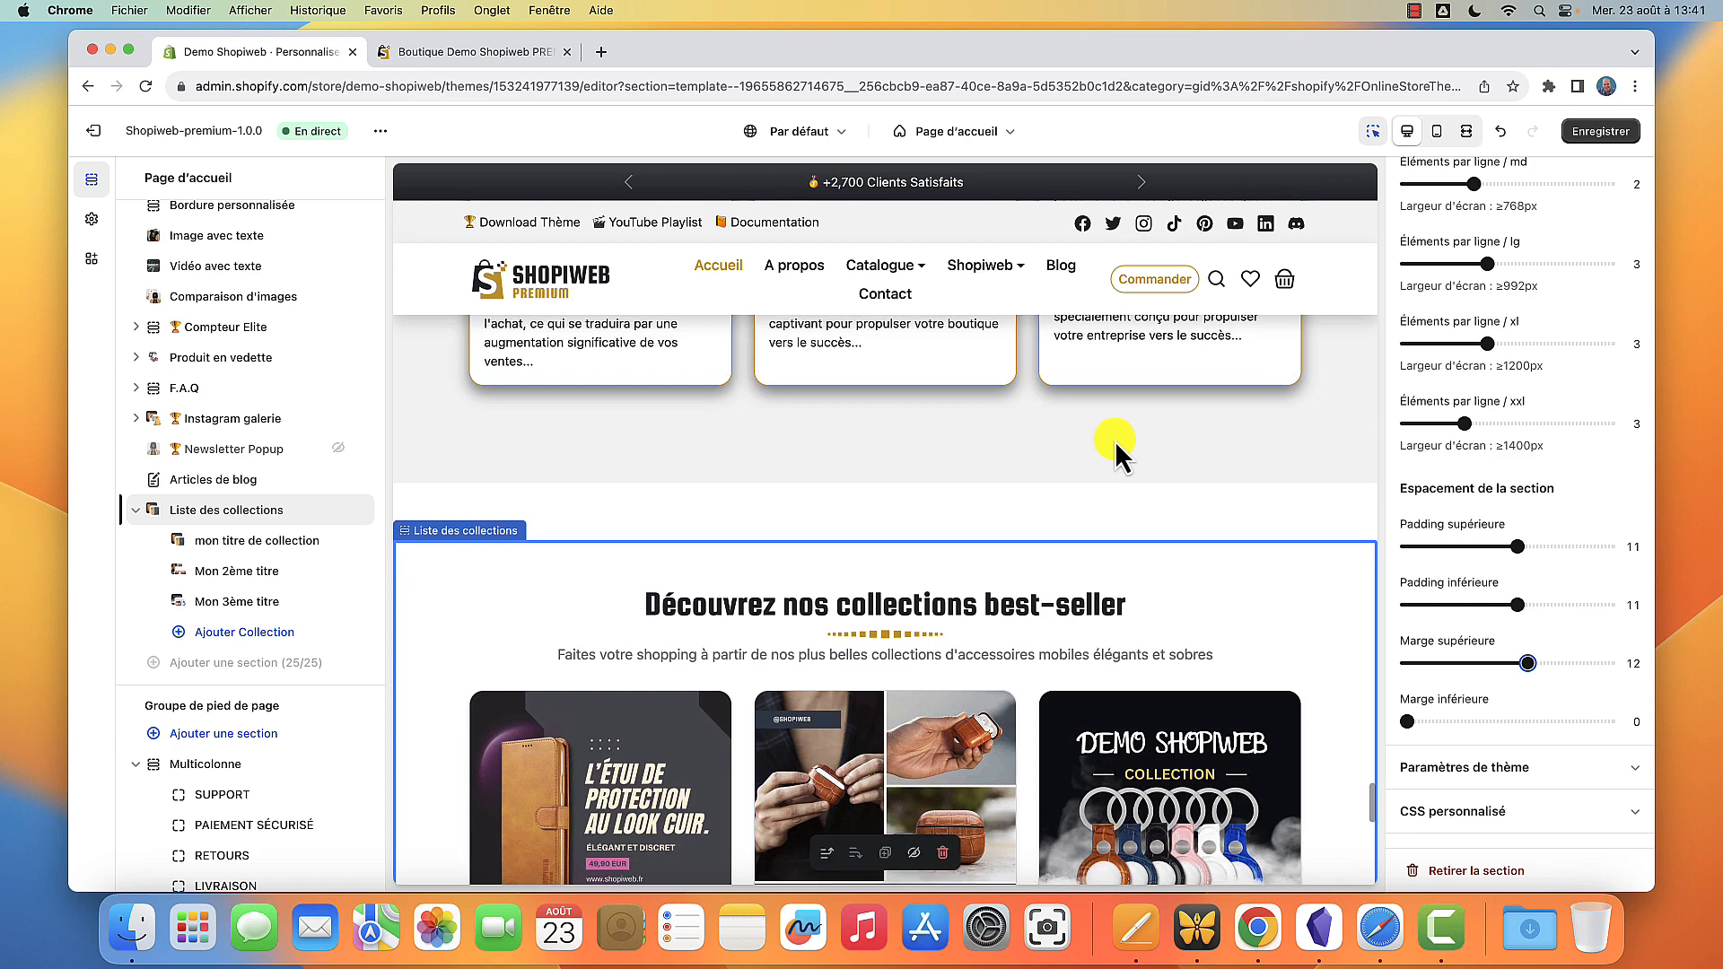
Step: Check the section's spacing in the preview and set its top margin back to 0
{"action": "scroll", "coordinate": [1116, 442], "scroll_direction": "down", "scroll_amount": 2}
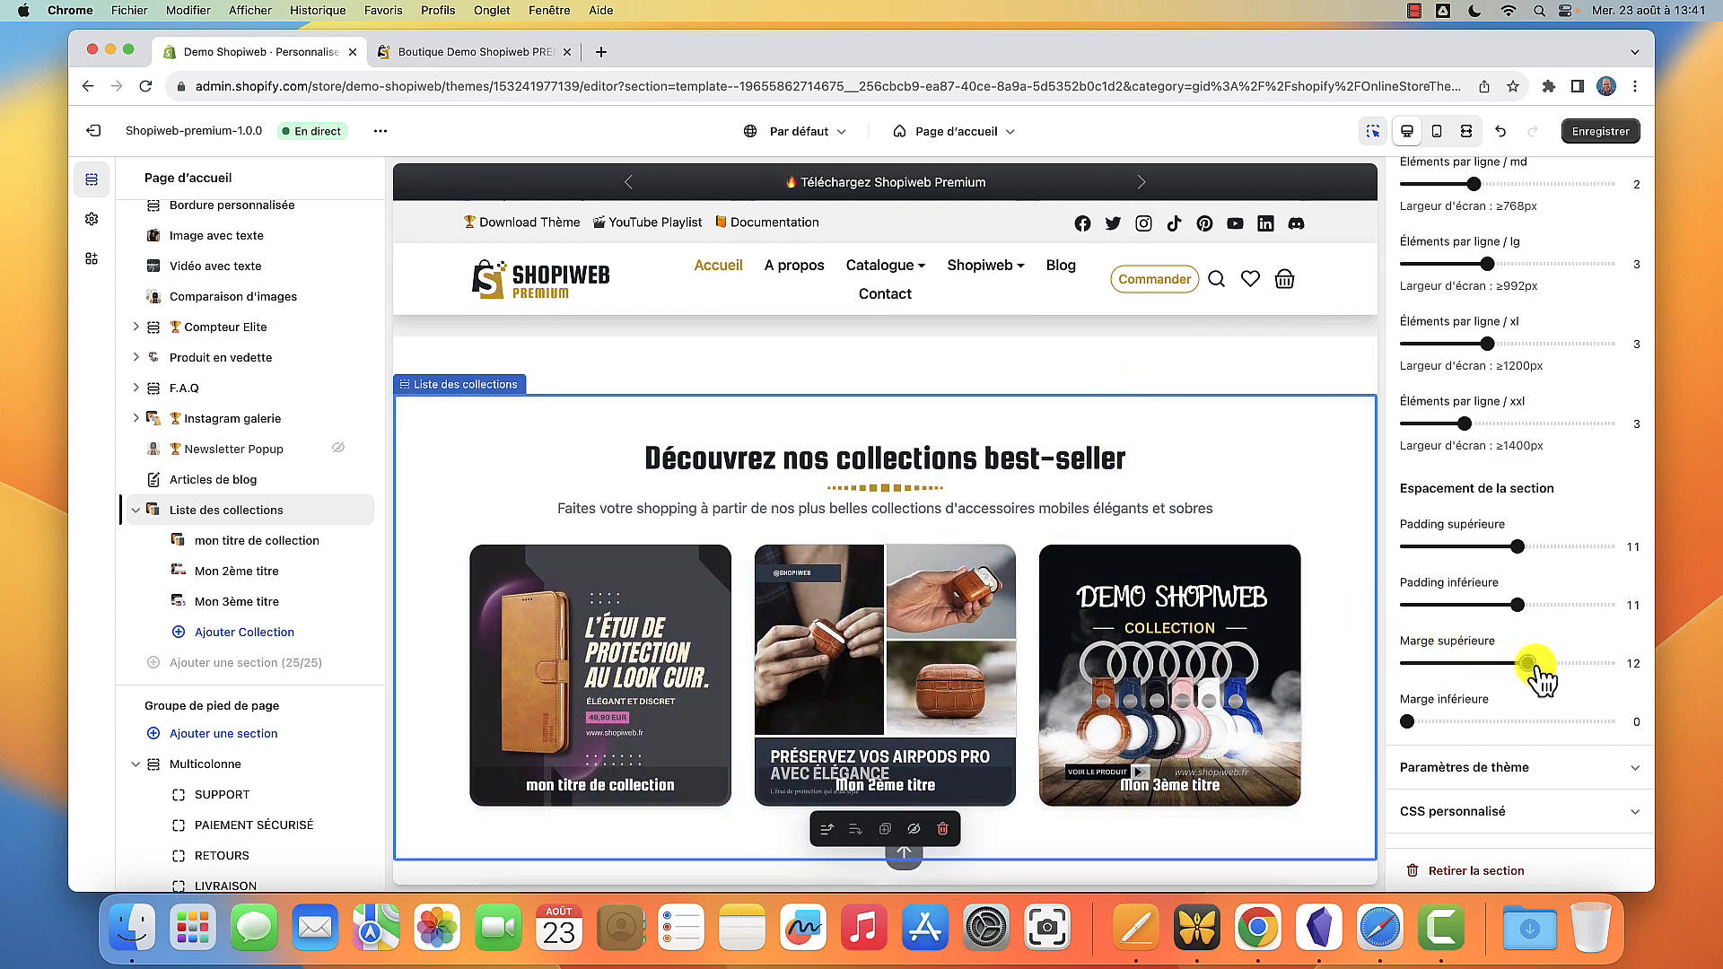
{"action": "left_click_drag", "start_coordinate": [1528, 663], "coordinate": [1402, 664]}
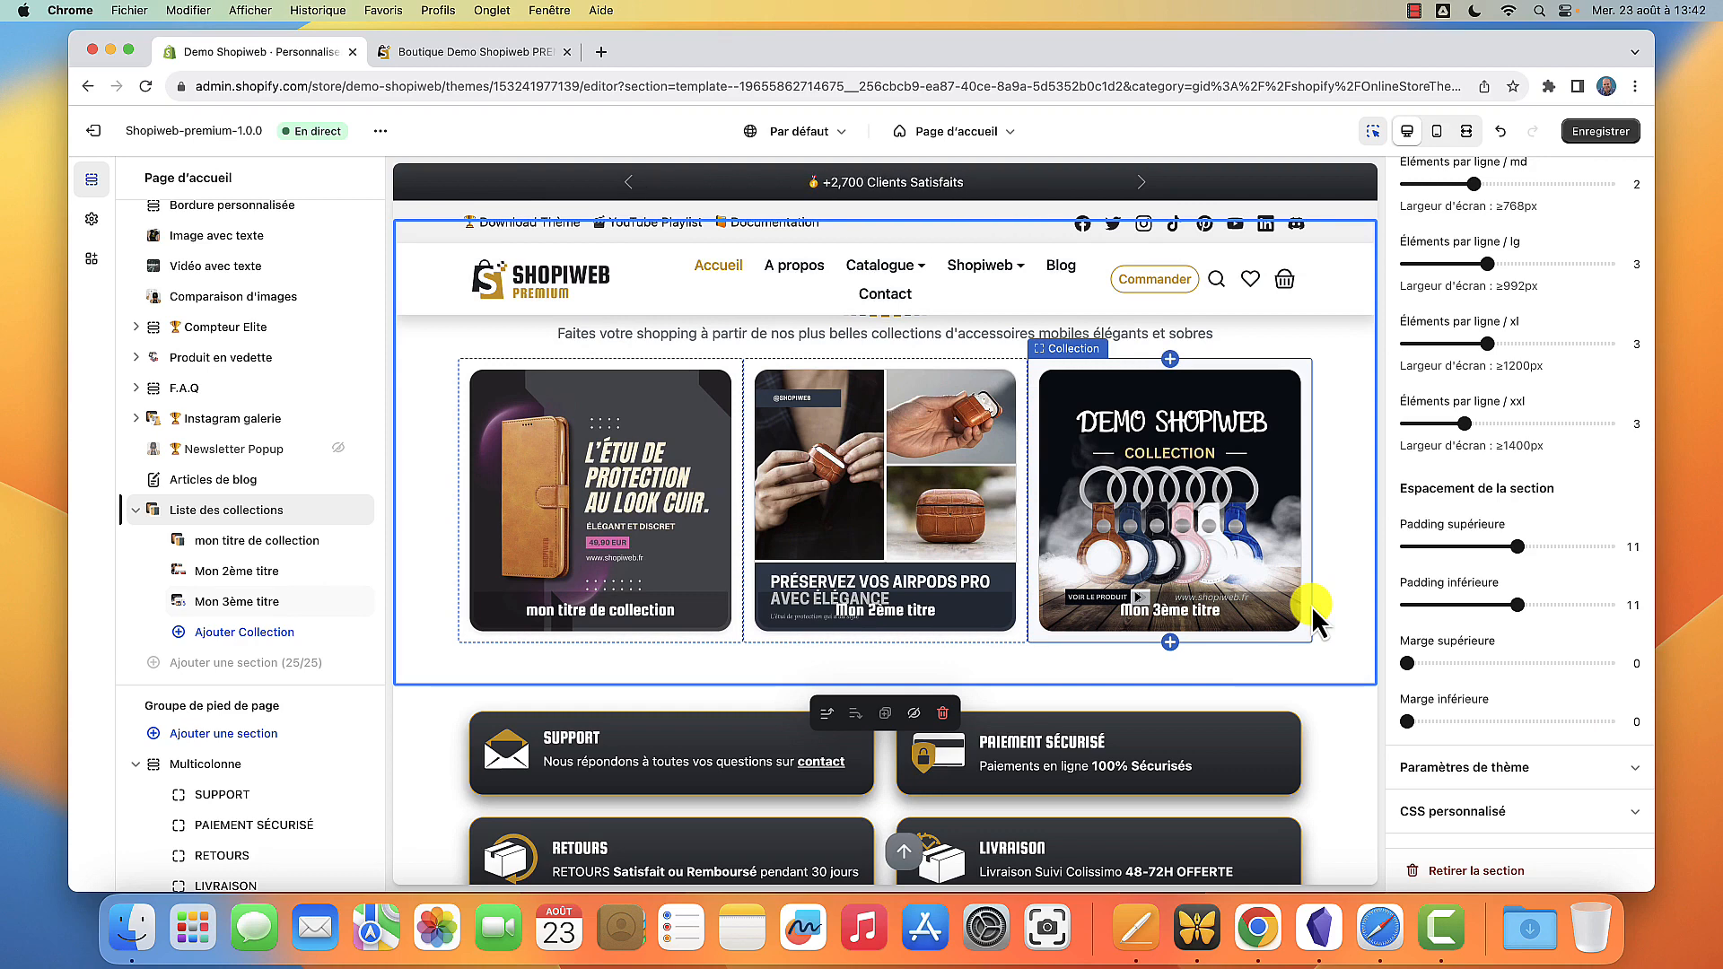
Step: Examine the section's theme settings for title, SVG subtitle, paragraph and card animations, and collapse them again
{"action": "left_click", "coordinate": [1635, 769]}
{"action": "scroll", "coordinate": [1580, 718], "scroll_direction": "down", "scroll_amount": 5}
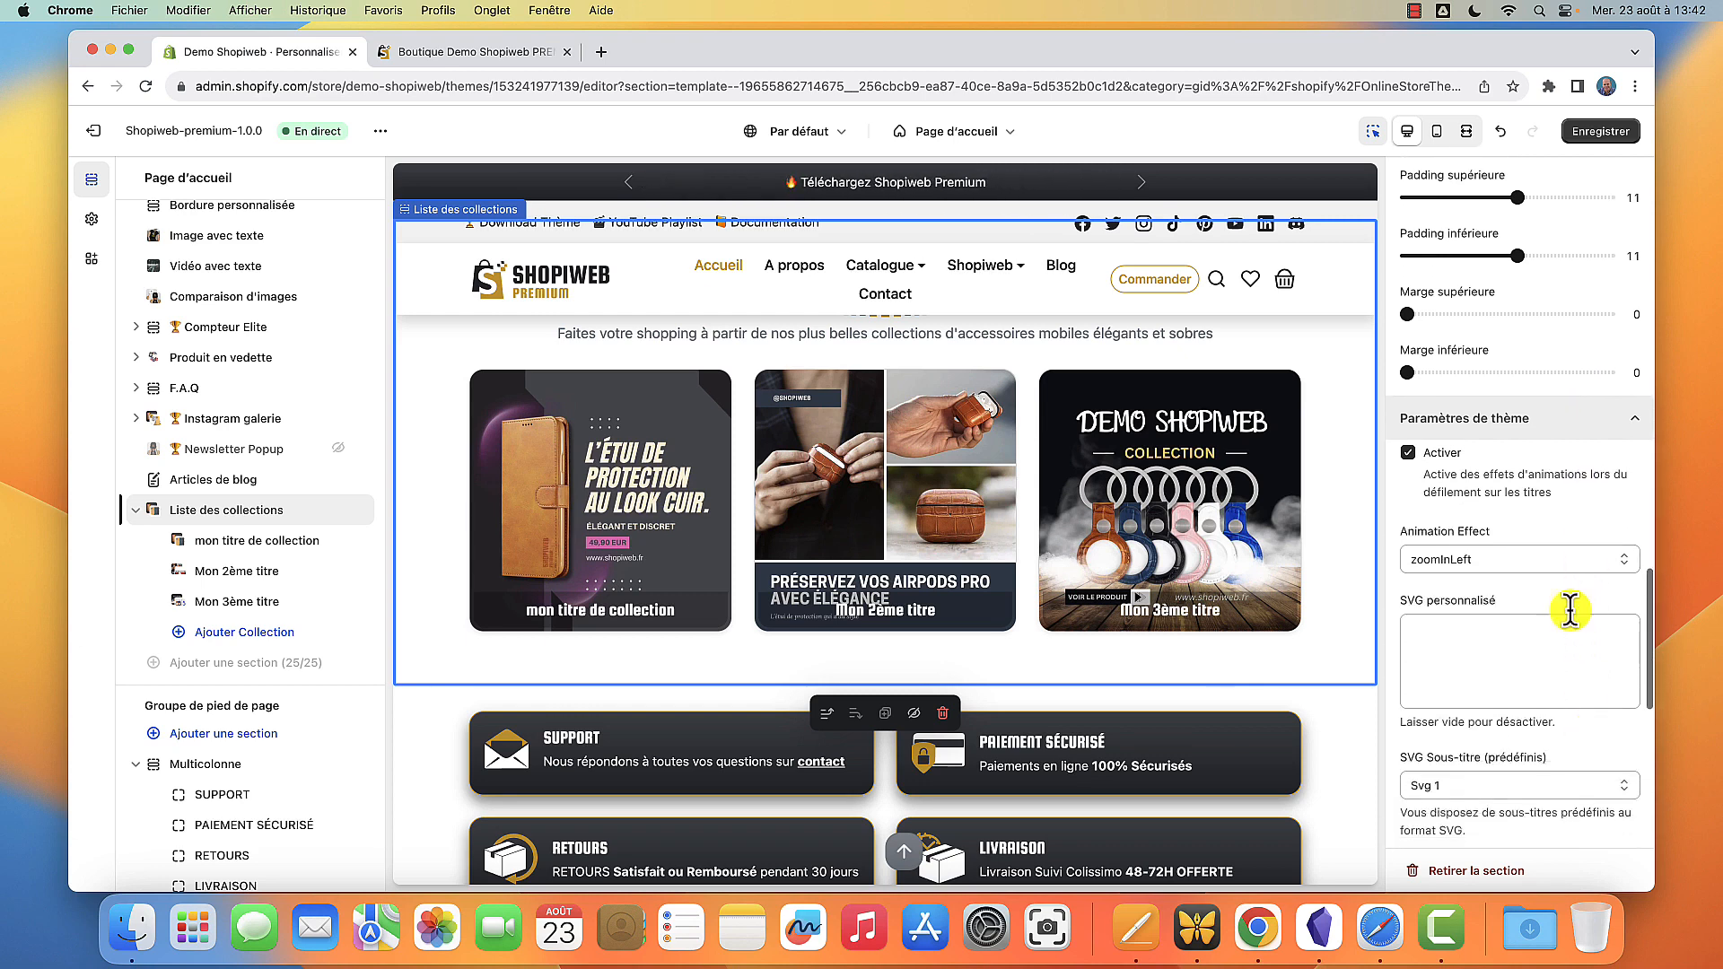
{"action": "scroll", "coordinate": [1534, 431], "scroll_direction": "down", "scroll_amount": 4}
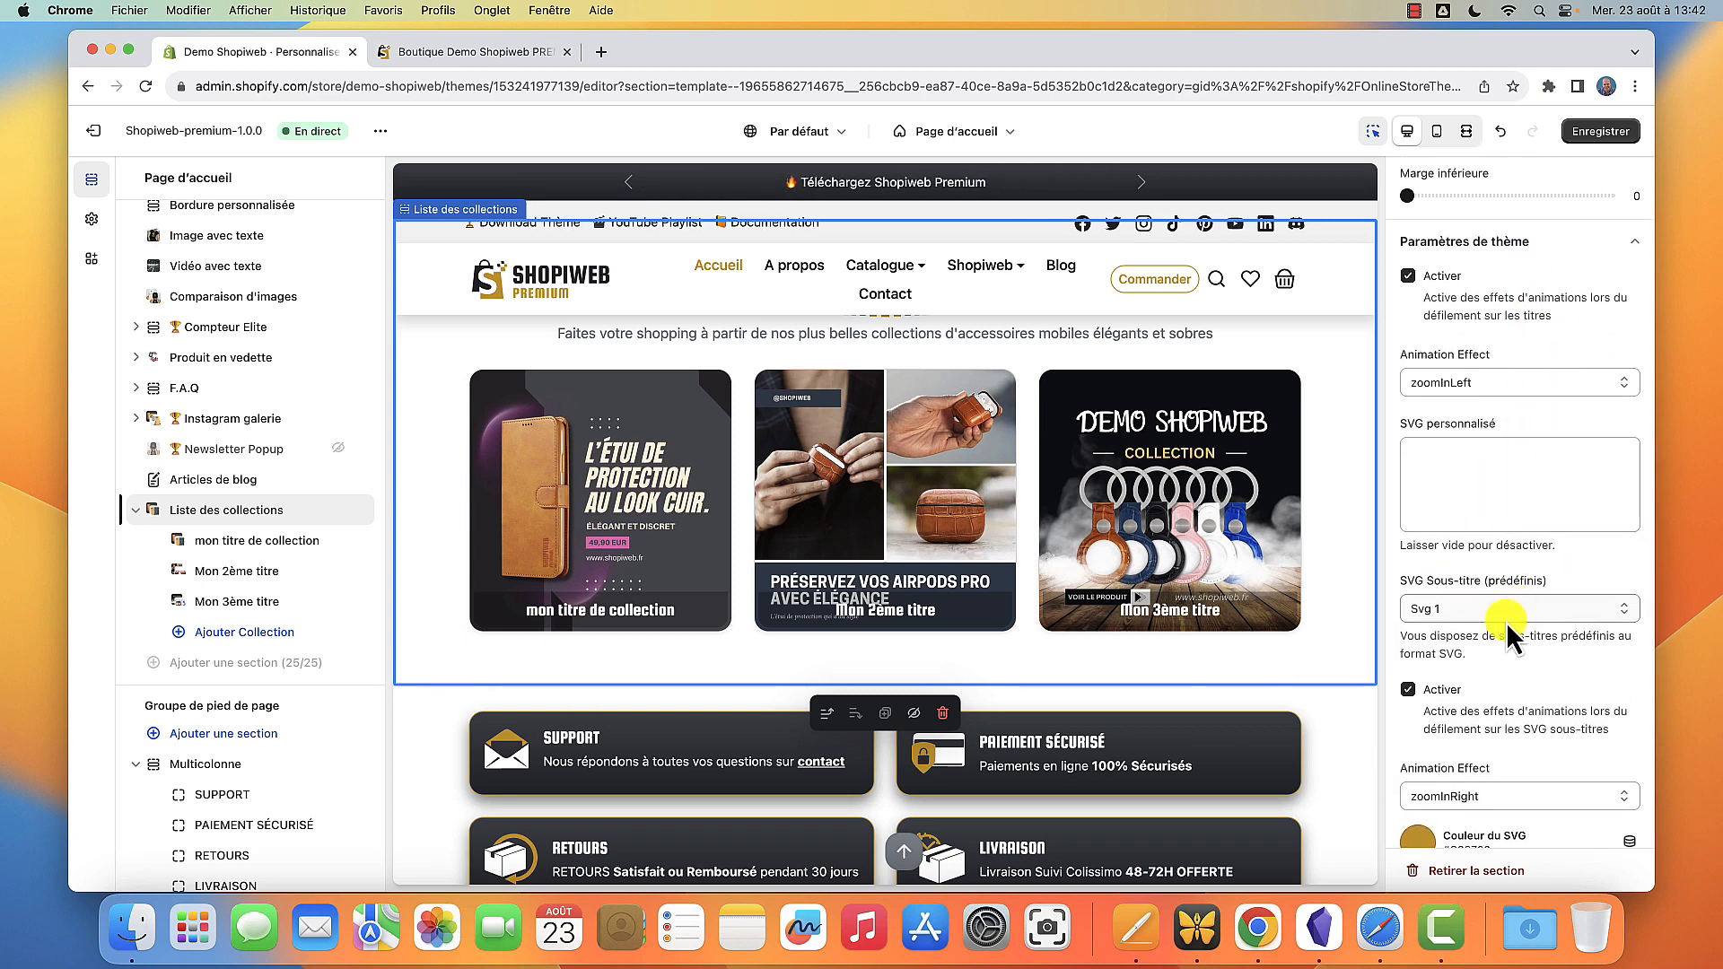
{"action": "scroll", "coordinate": [1515, 575], "scroll_direction": "down", "scroll_amount": 3}
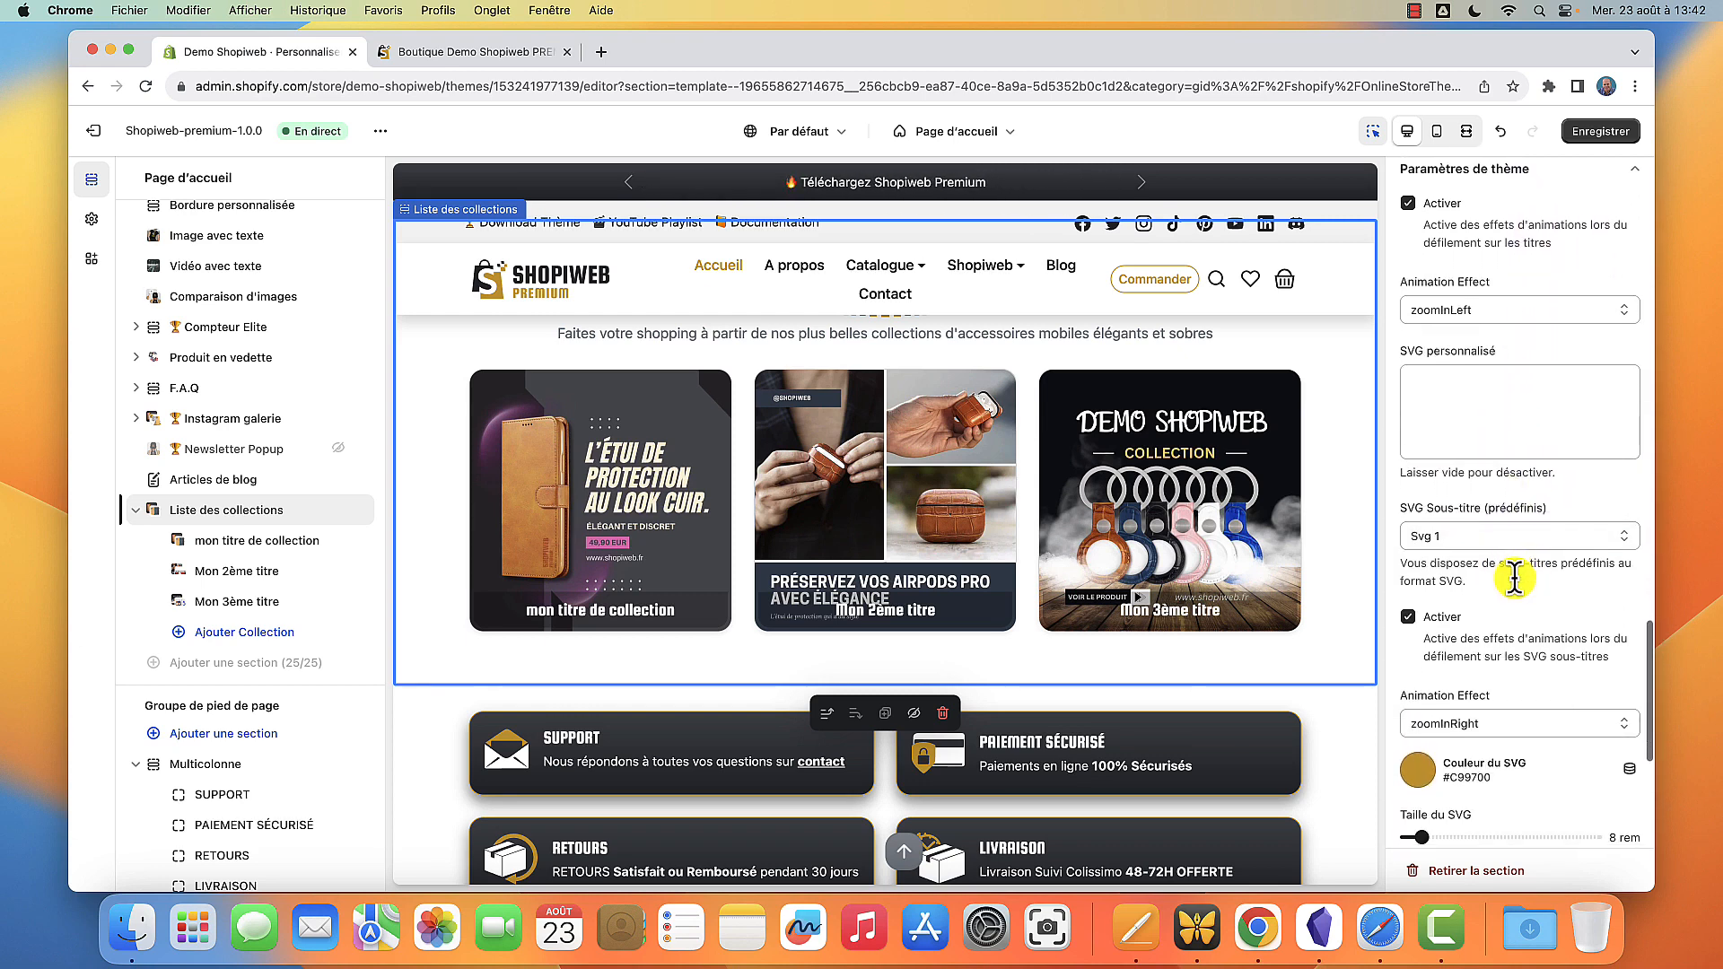
{"action": "scroll", "coordinate": [1515, 577], "scroll_direction": "down", "scroll_amount": 3}
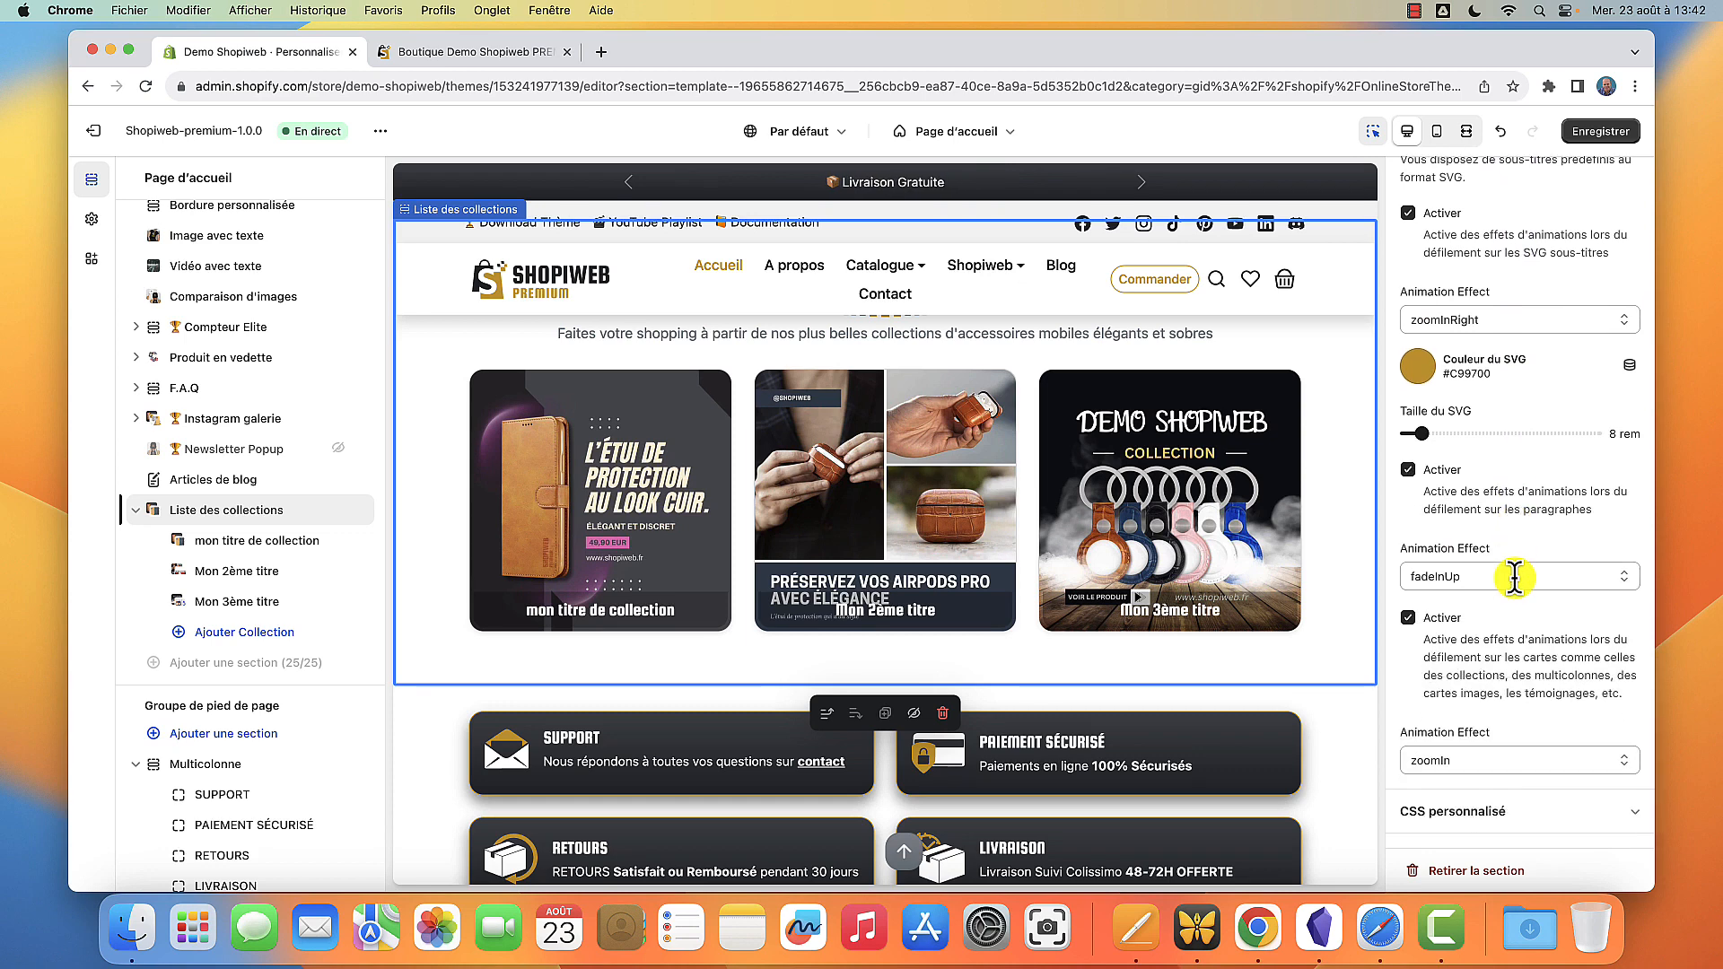
{"action": "scroll", "coordinate": [1490, 696], "scroll_direction": "up", "scroll_amount": 6}
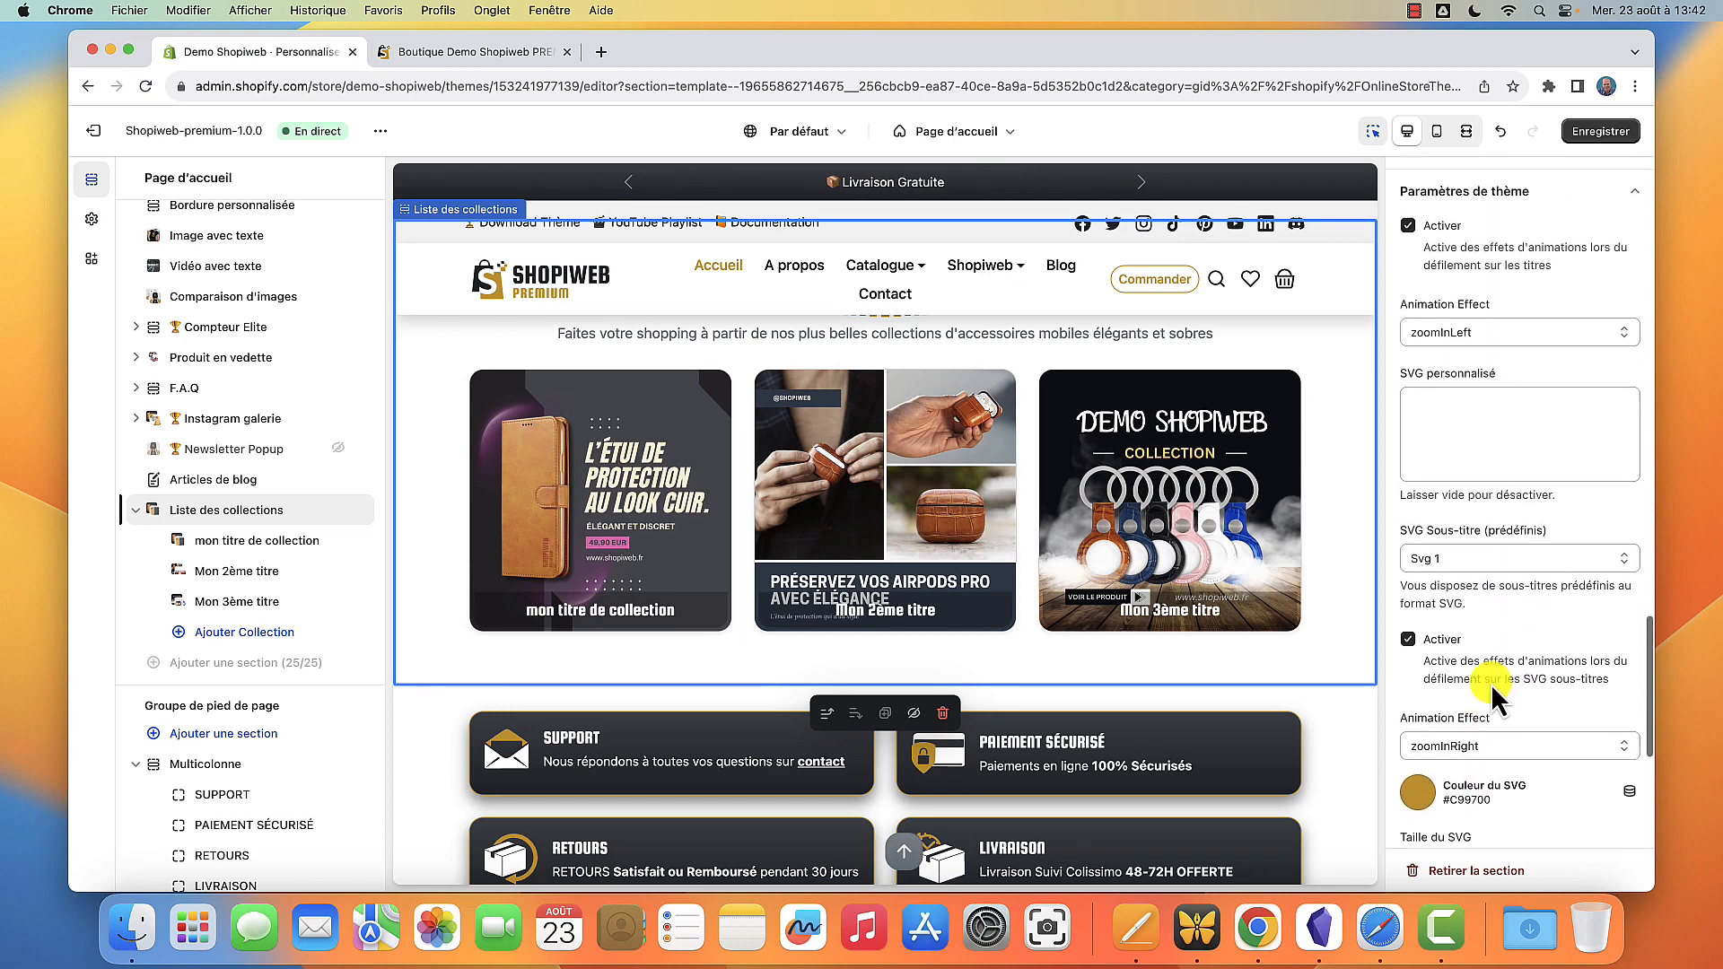
{"action": "scroll", "coordinate": [1493, 697], "scroll_direction": "up", "scroll_amount": 5}
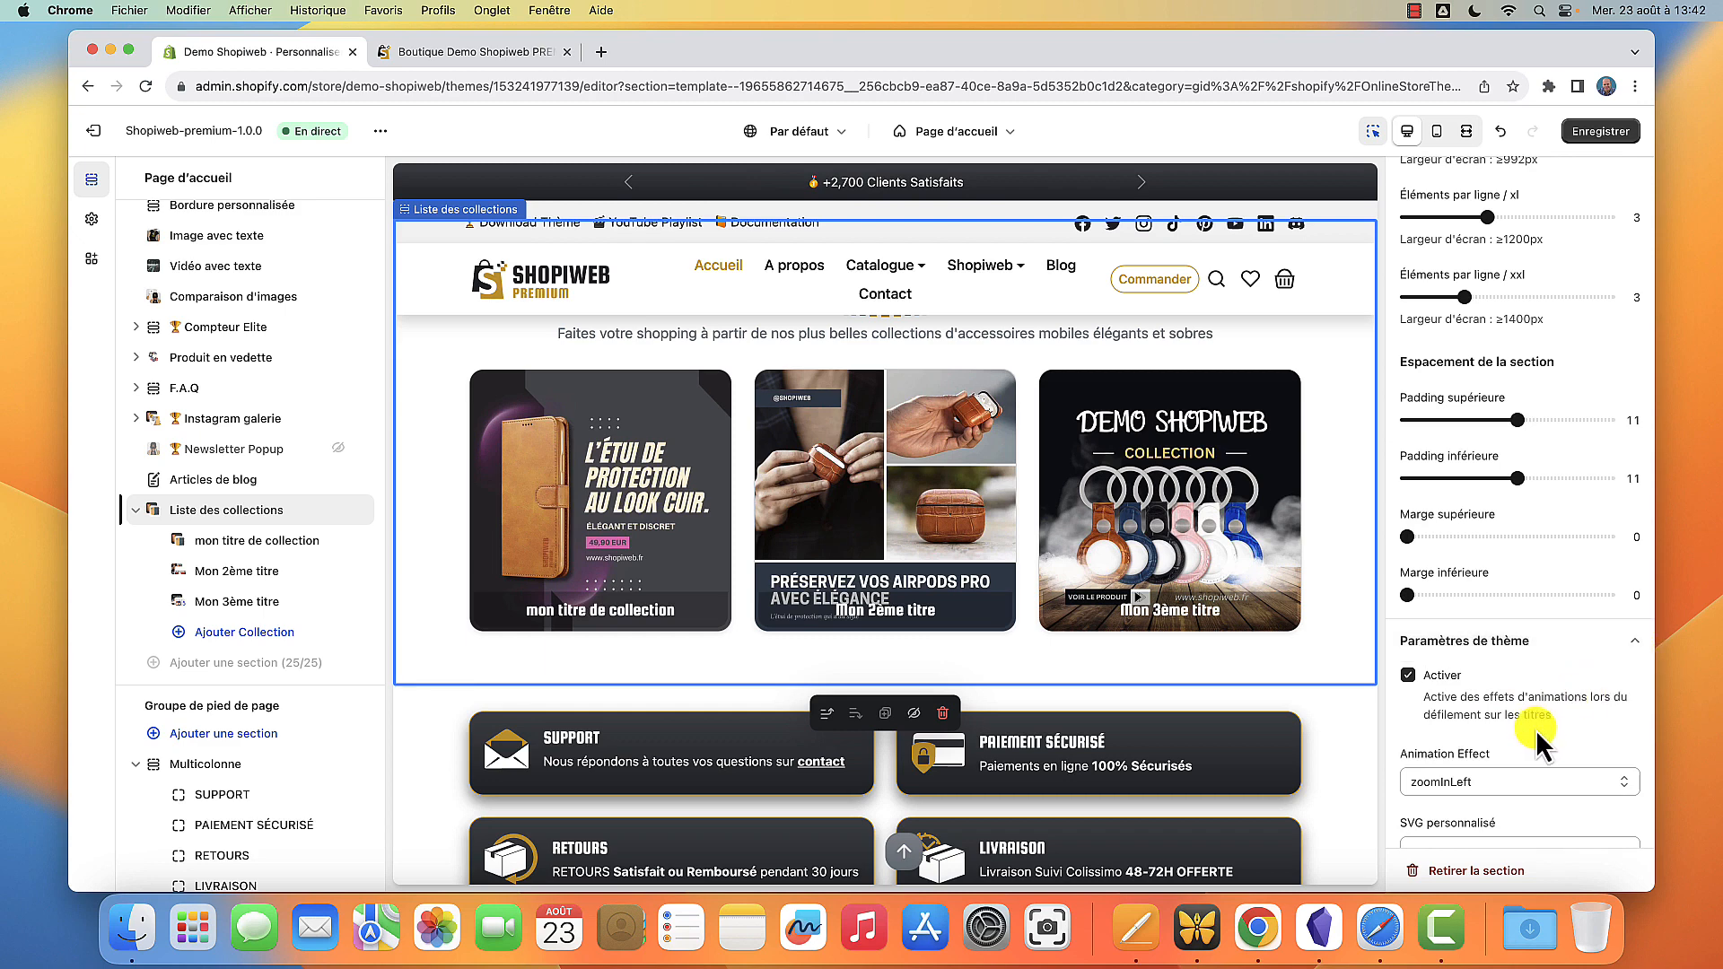
{"action": "scroll", "coordinate": [1535, 725], "scroll_direction": "down", "scroll_amount": 2}
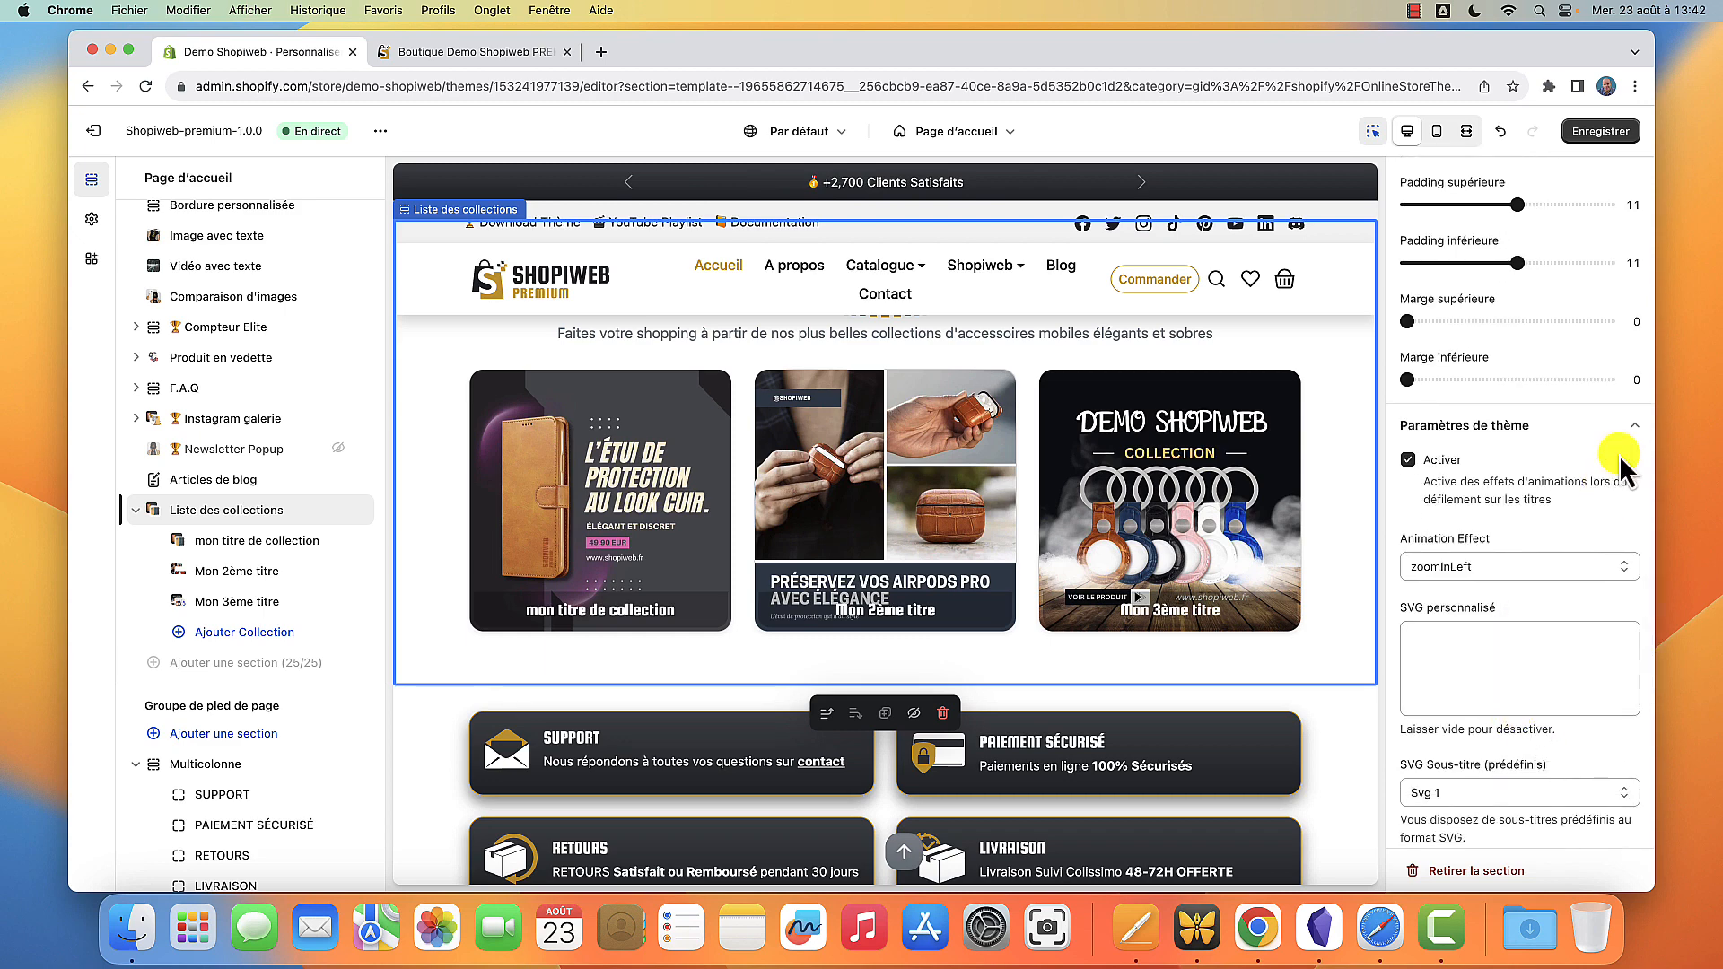
{"action": "left_click", "coordinate": [1633, 425]}
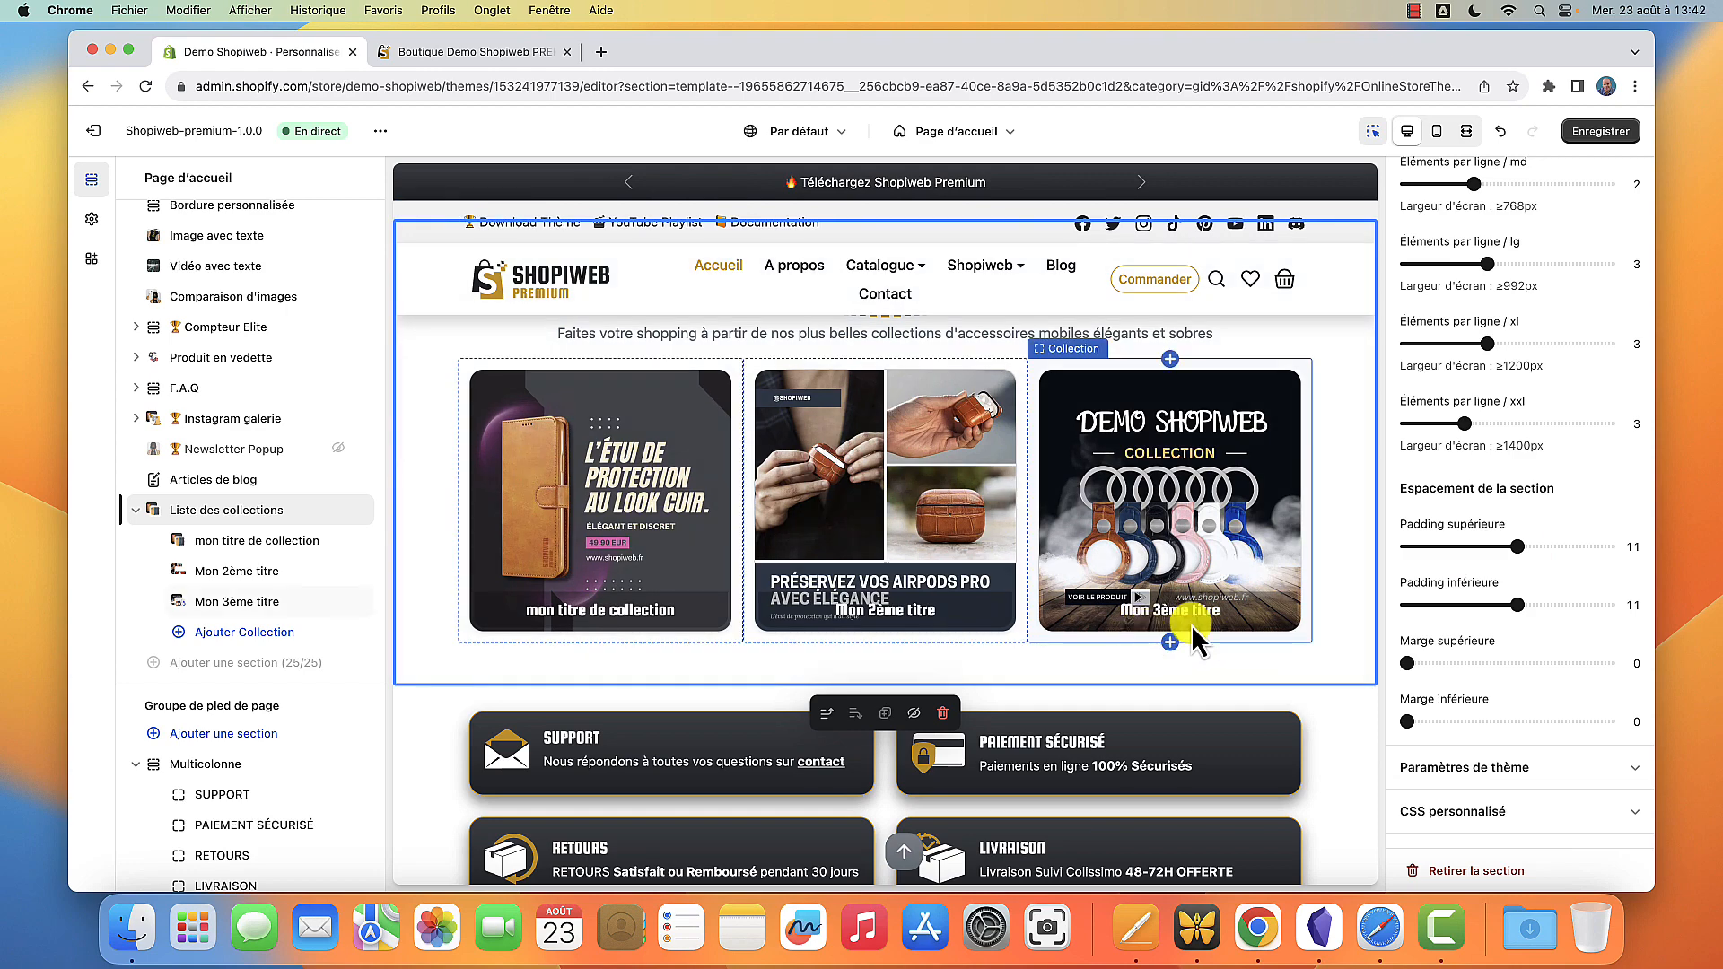
Step: Review the collection list in the page preview together with the blog articles section above it
{"action": "scroll", "coordinate": [1178, 623], "scroll_direction": "up", "scroll_amount": 6}
{"action": "scroll", "coordinate": [1178, 623], "scroll_direction": "up", "scroll_amount": 5}
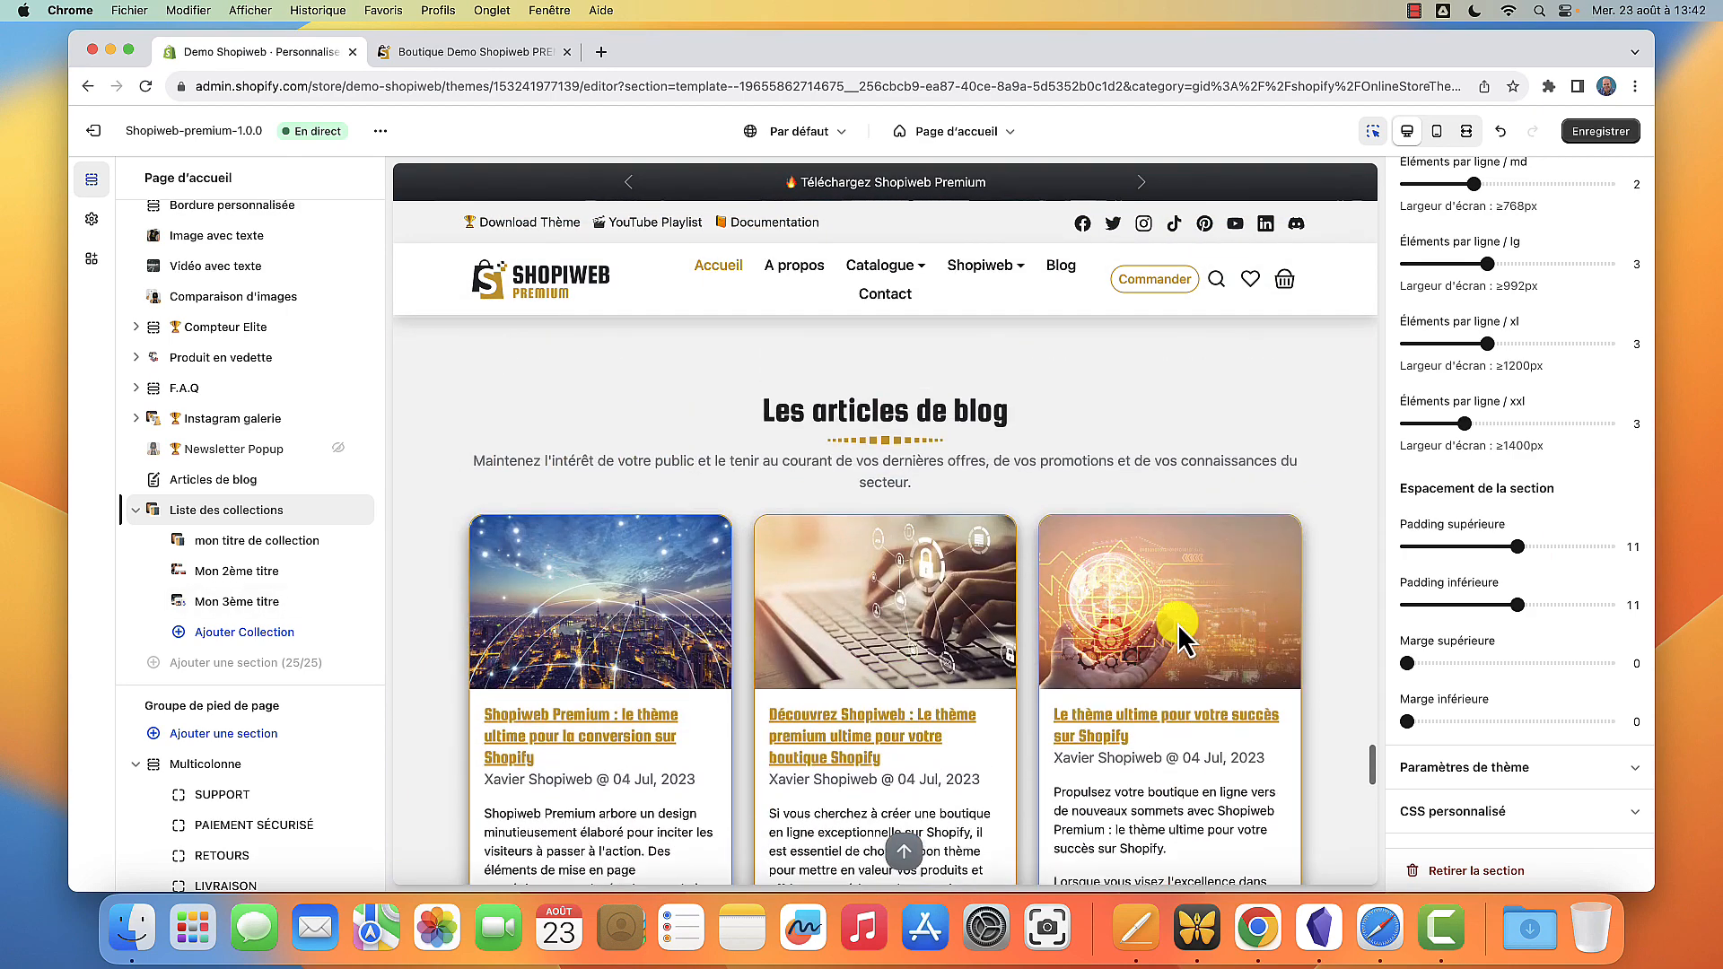
{"action": "scroll", "coordinate": [1178, 623], "scroll_direction": "down", "scroll_amount": 6}
{"action": "scroll", "coordinate": [1179, 629], "scroll_direction": "down", "scroll_amount": 5}
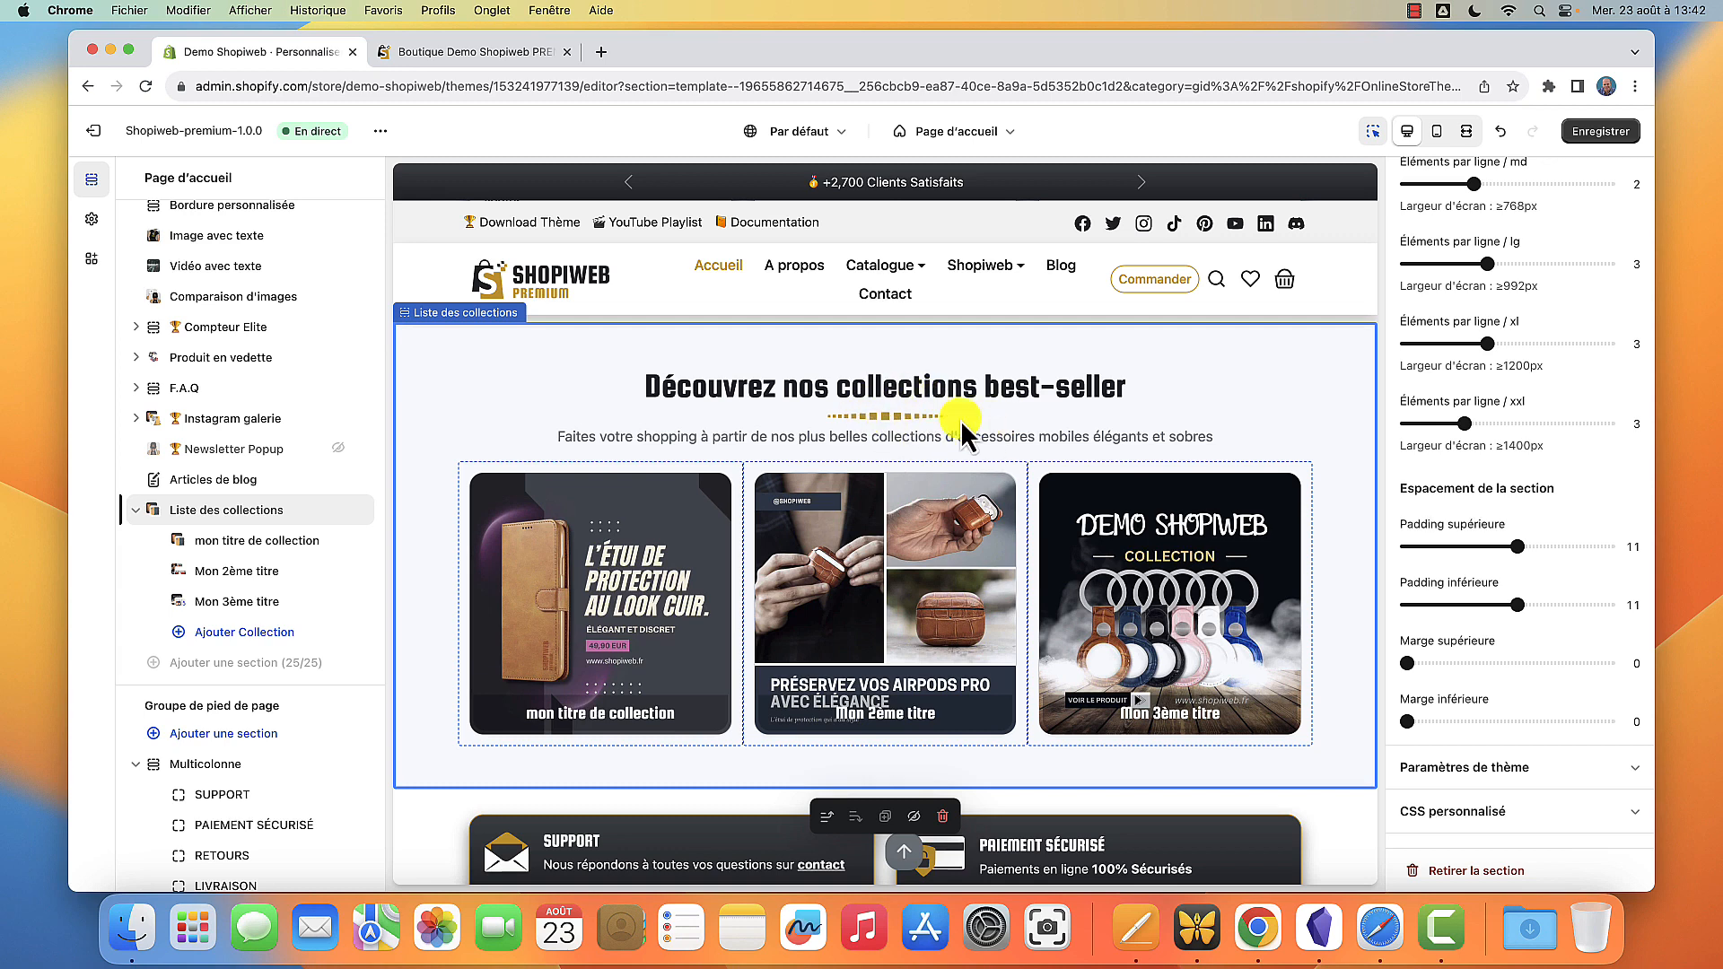
{"action": "scroll", "coordinate": [1077, 424], "scroll_direction": "up", "scroll_amount": 7}
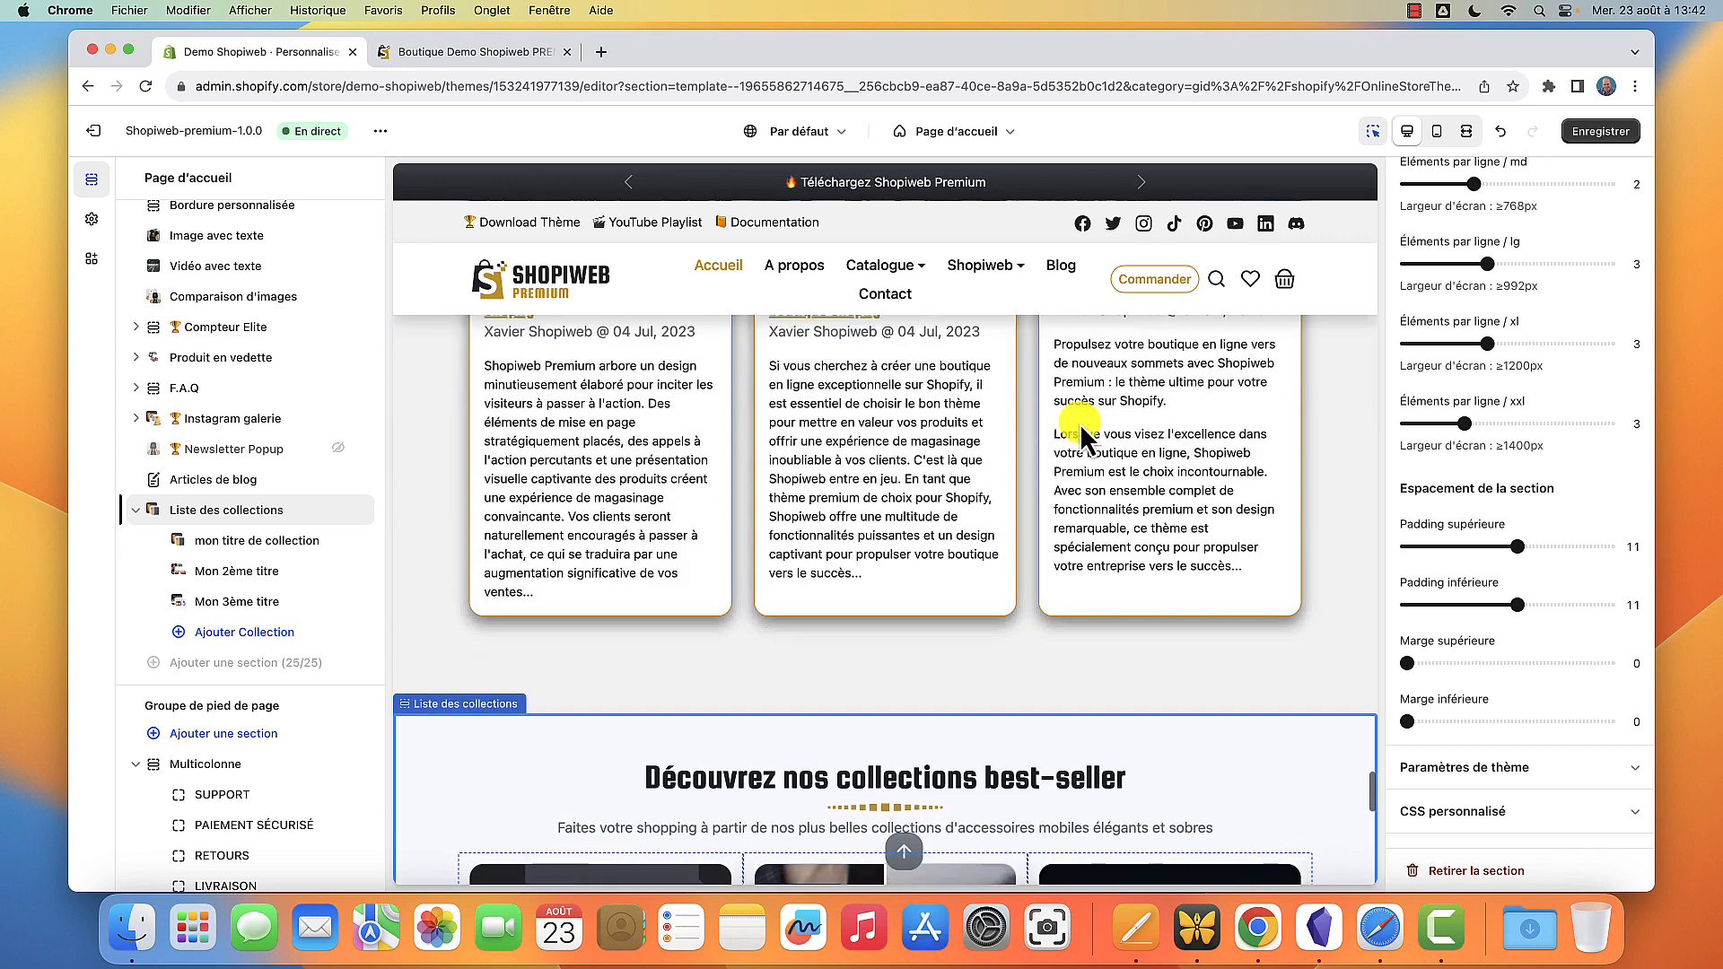
{"action": "scroll", "coordinate": [1080, 424], "scroll_direction": "down", "scroll_amount": 6}
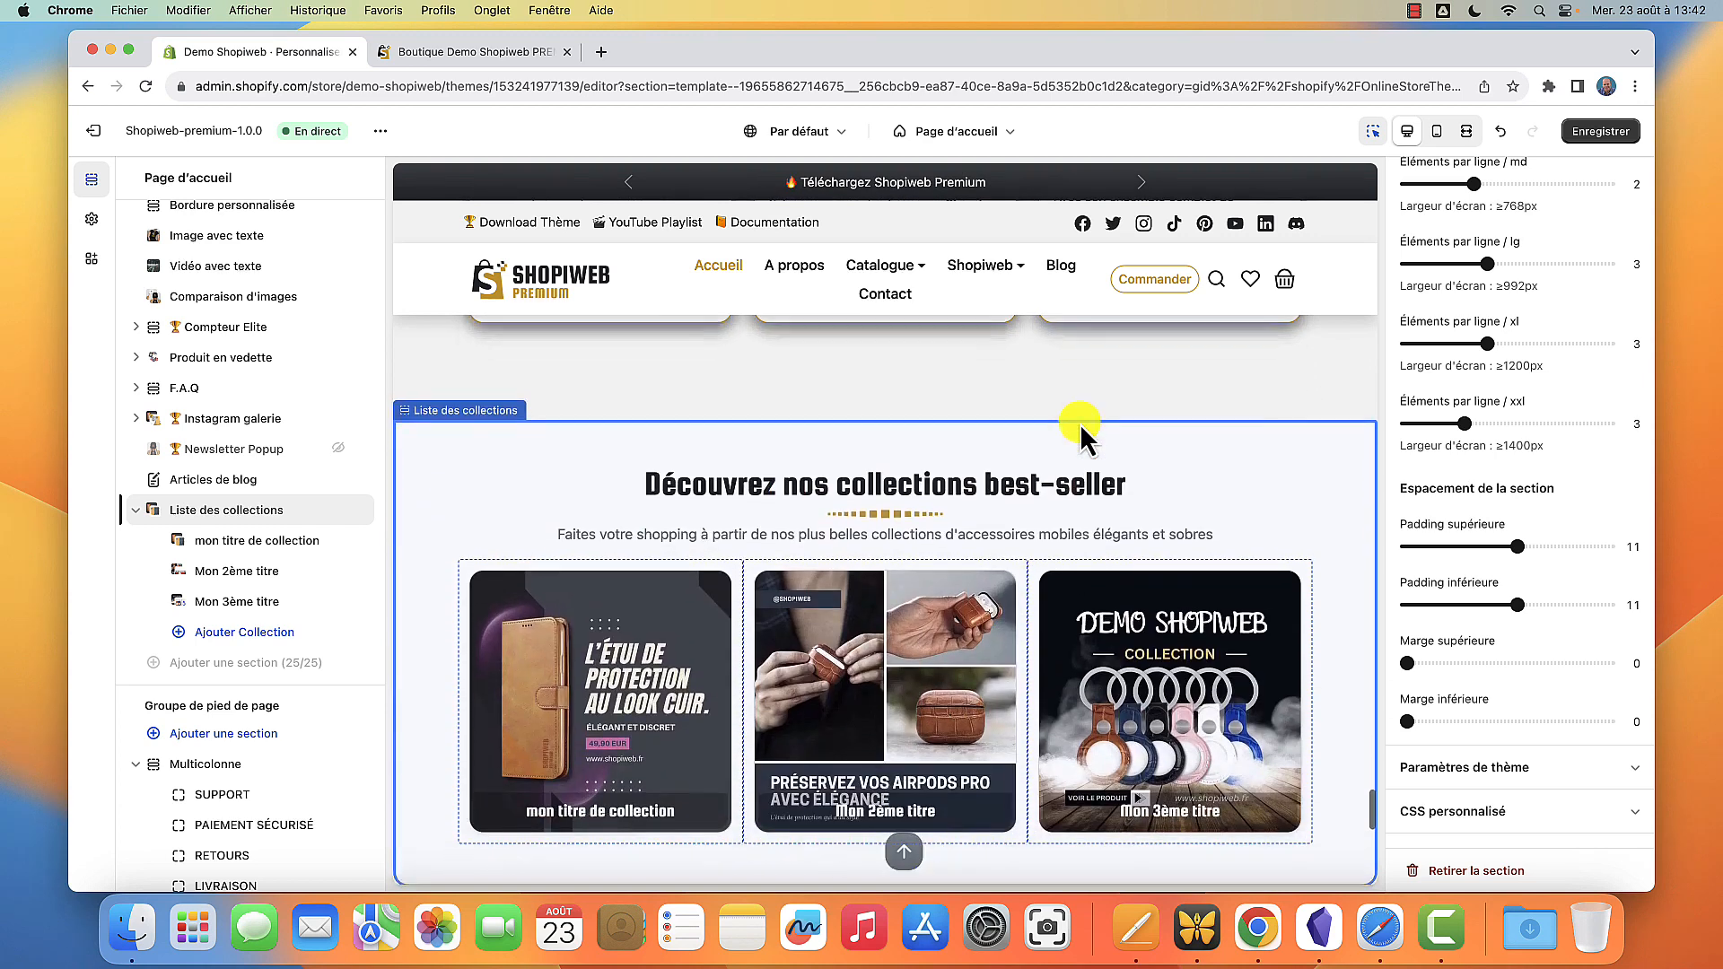
{"action": "scroll", "coordinate": [1080, 422], "scroll_direction": "up", "scroll_amount": 1}
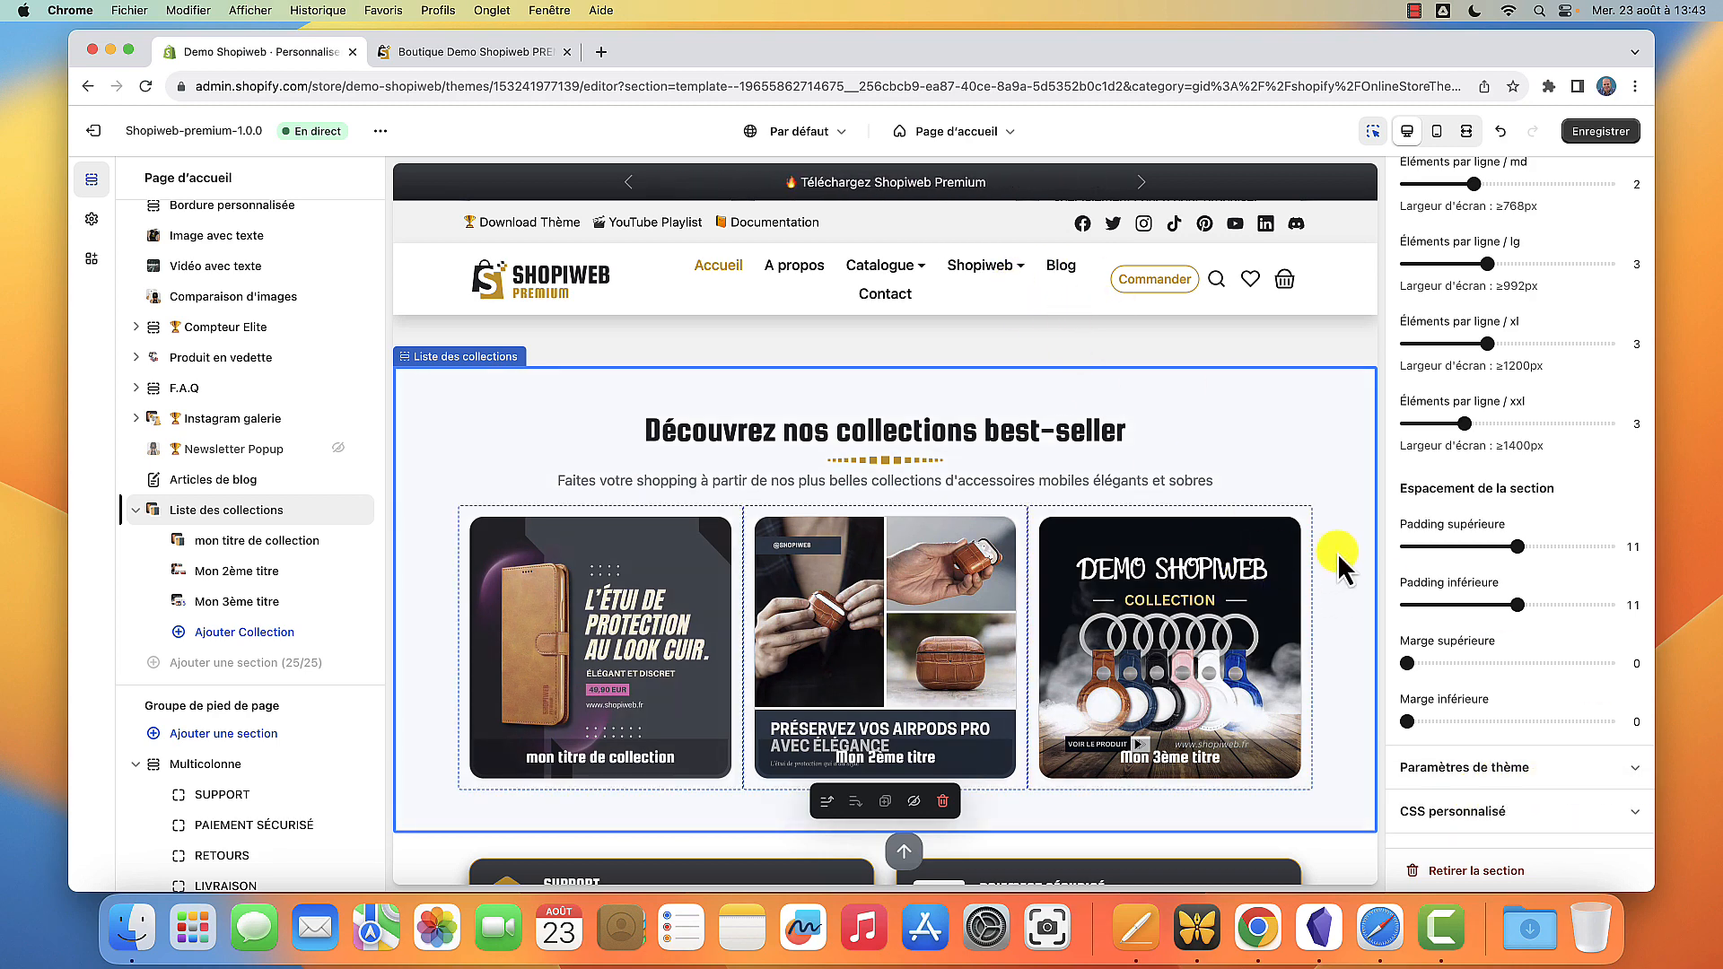
Step: Examine the section's custom CSS option, collapse it, and return to the section's general settings
{"action": "left_click", "coordinate": [1642, 819]}
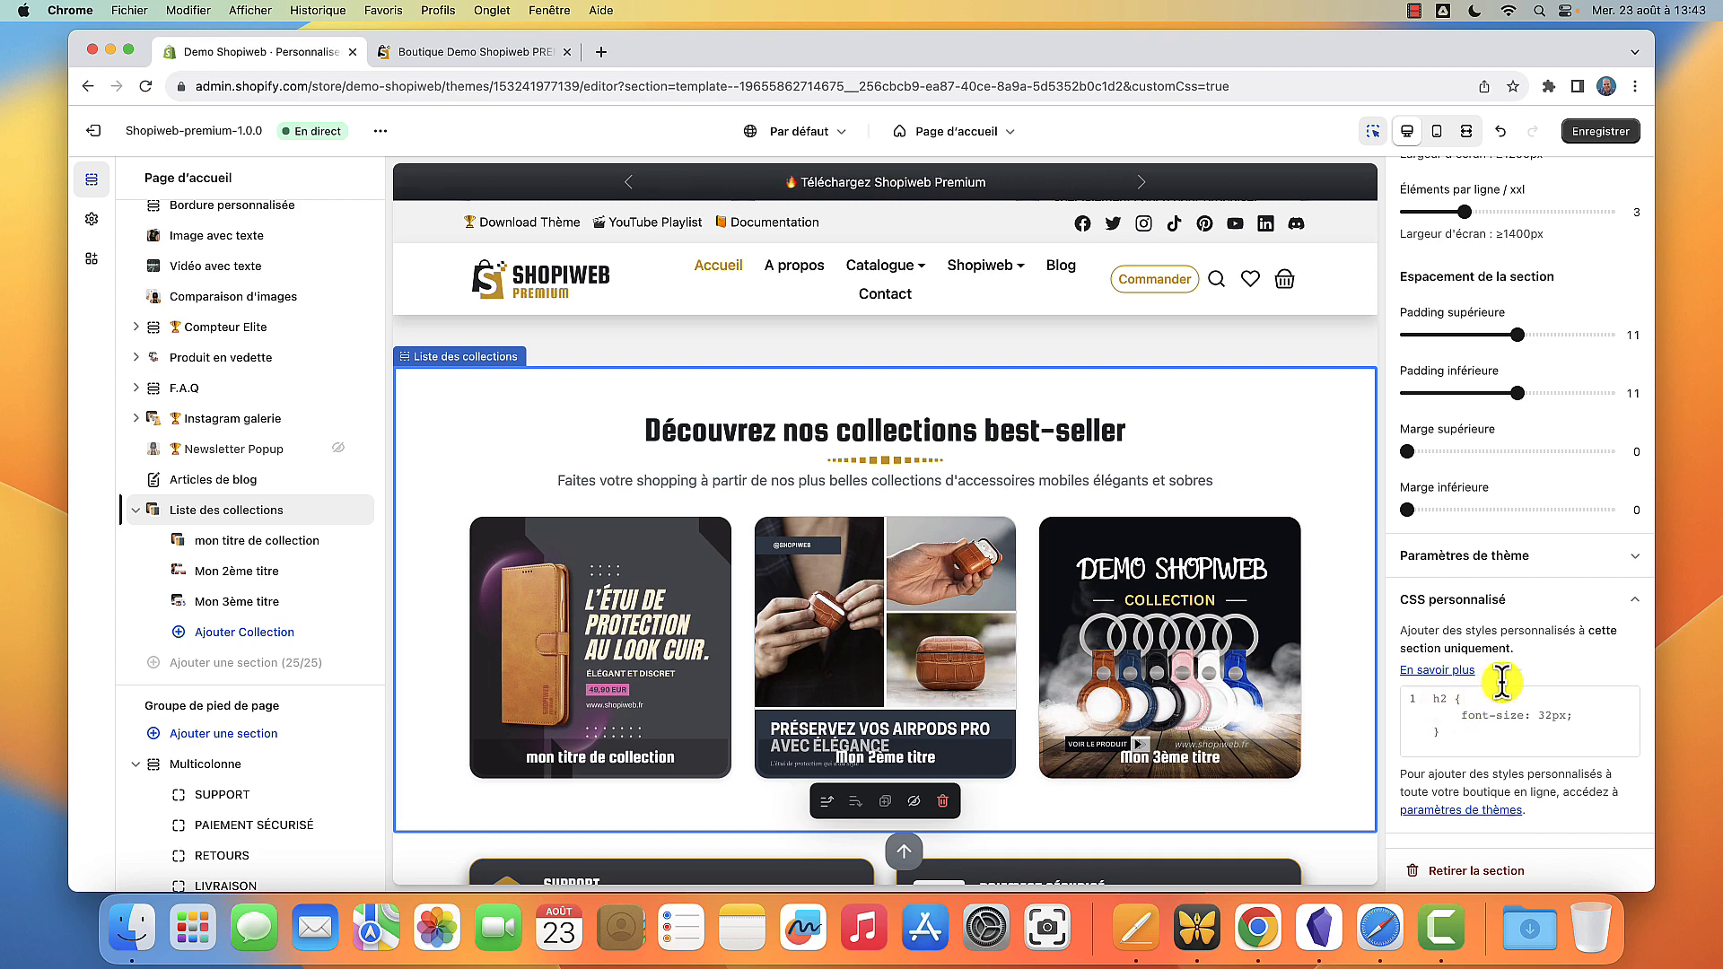
{"action": "left_click", "coordinate": [1640, 599]}
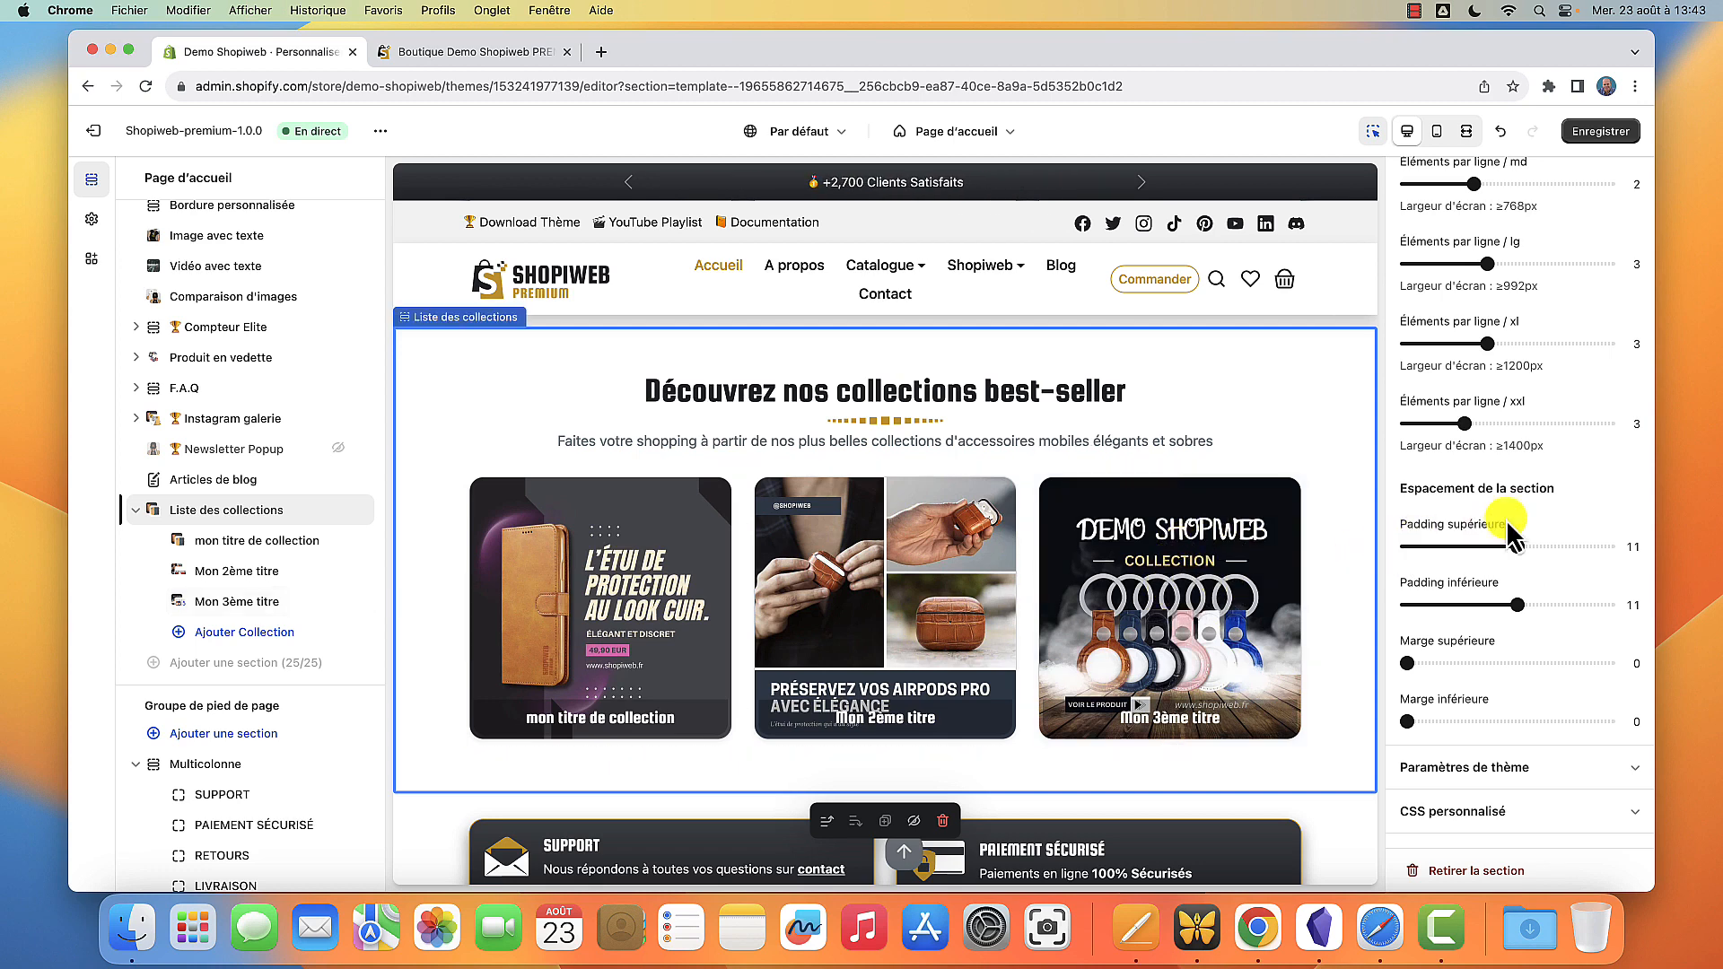
{"action": "scroll", "coordinate": [1506, 519], "scroll_direction": "up", "scroll_amount": 10}
{"action": "scroll", "coordinate": [1506, 519], "scroll_direction": "up", "scroll_amount": 10}
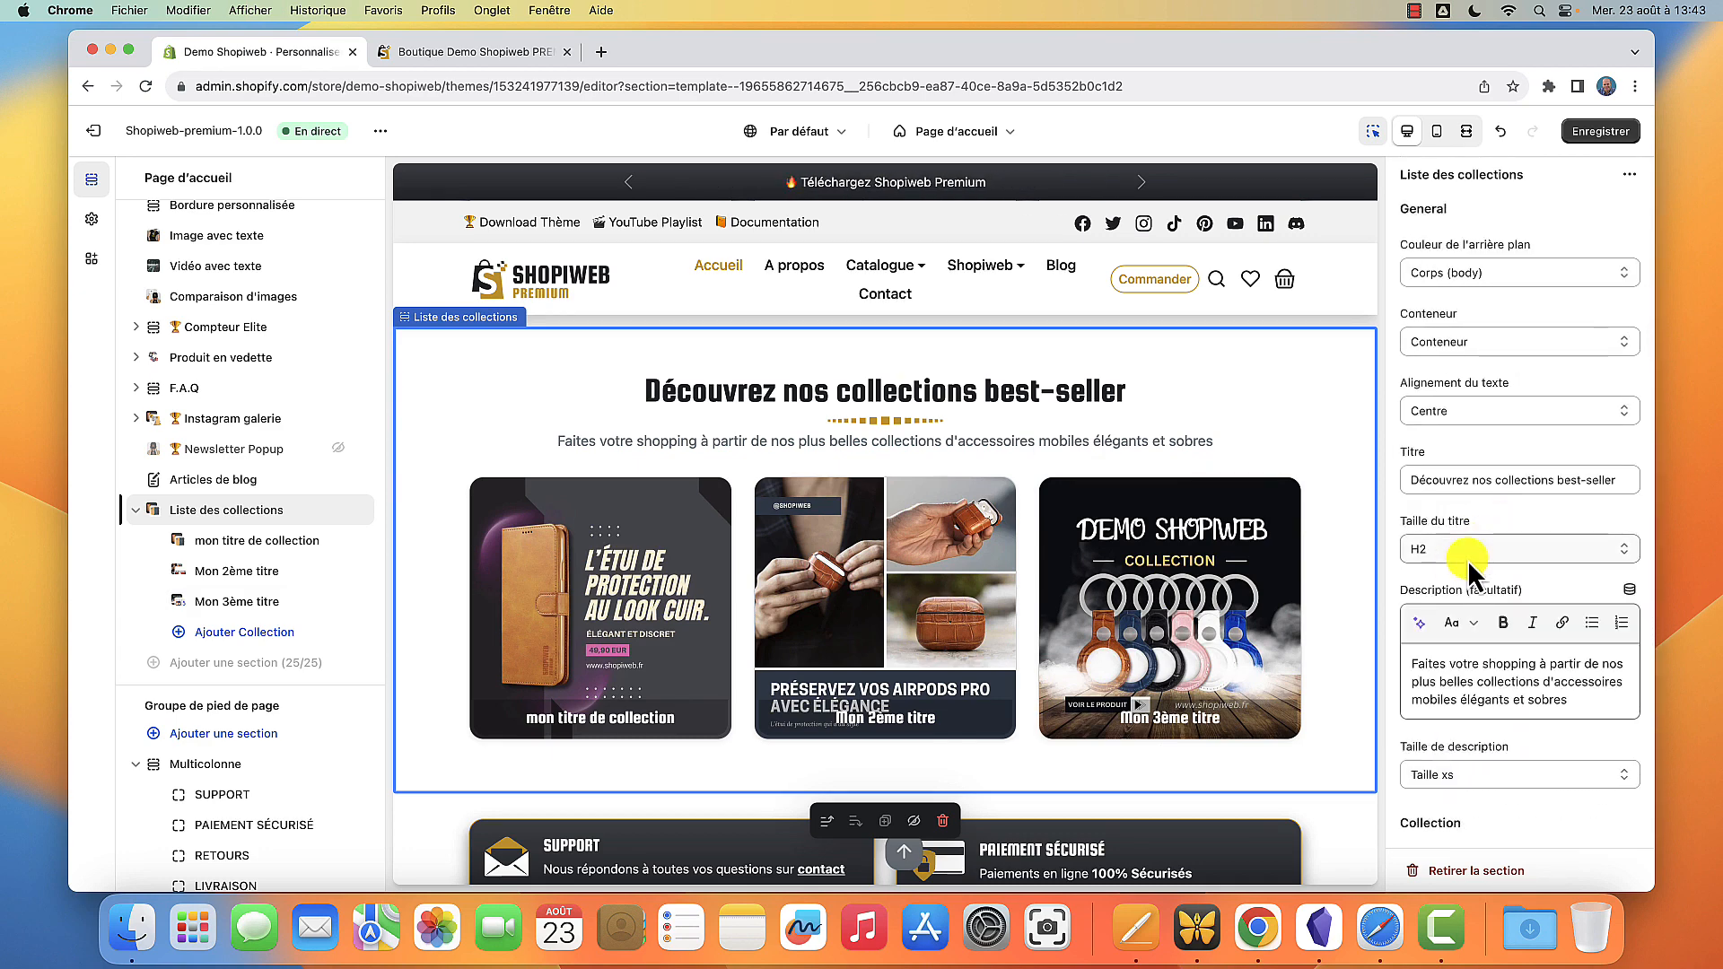